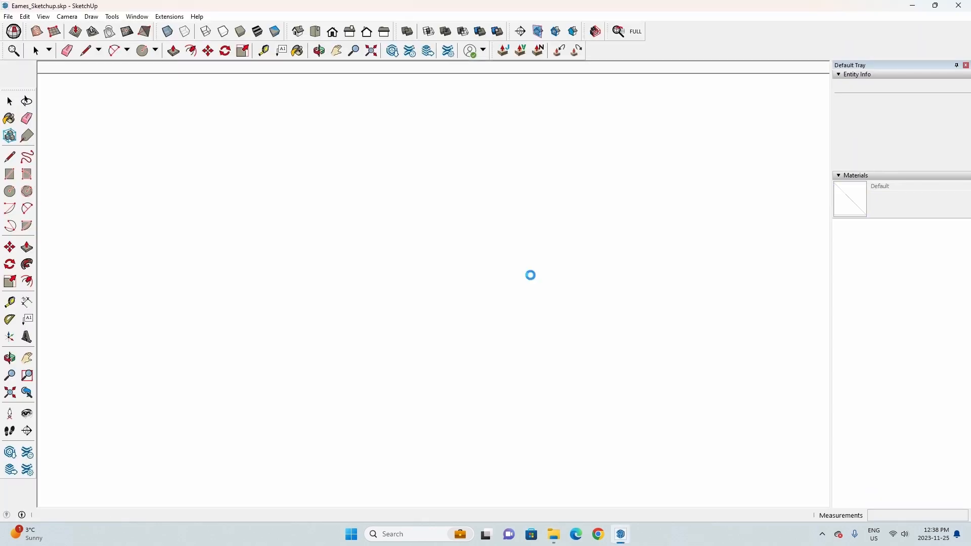
Ignore the extension update notice and select all the building and retaining wall geometry, leaving out the reference plan image.
{"action": "scroll", "coordinate": [559, 310], "scroll_direction": "down", "scroll_amount": 5}
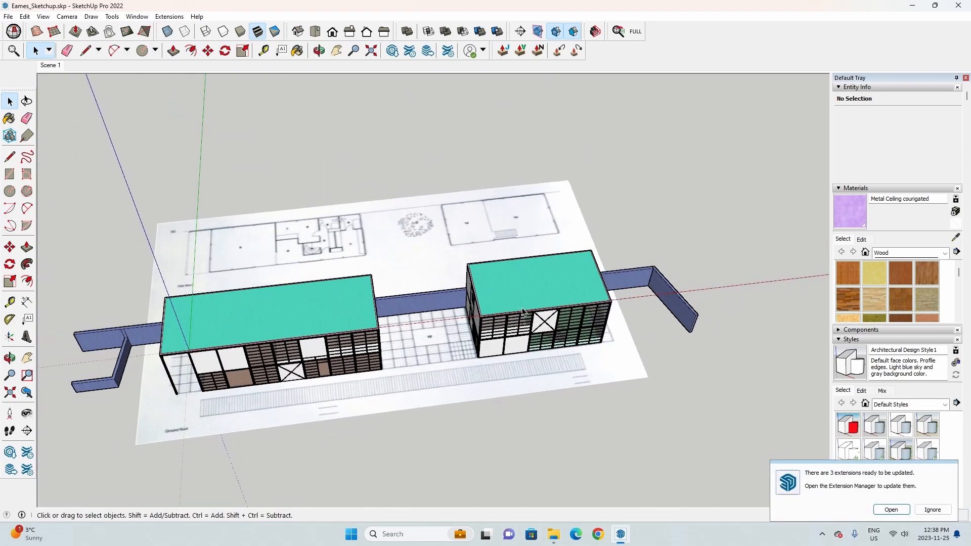
{"action": "middle_click_drag", "start_coordinate": [561, 314], "coordinate": [598, 373]}
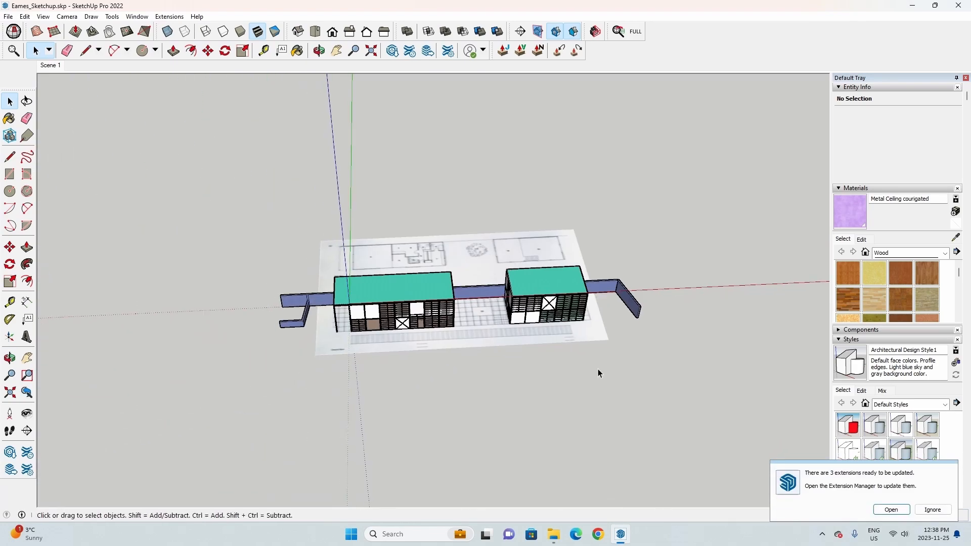
{"action": "left_click", "coordinate": [935, 512]}
{"action": "middle_click_drag", "start_coordinate": [481, 323], "coordinate": [484, 329]}
{"action": "left_click_drag", "start_coordinate": [243, 274], "coordinate": [702, 375]}
{"action": "left_click_drag", "start_coordinate": [217, 256], "coordinate": [693, 393]}
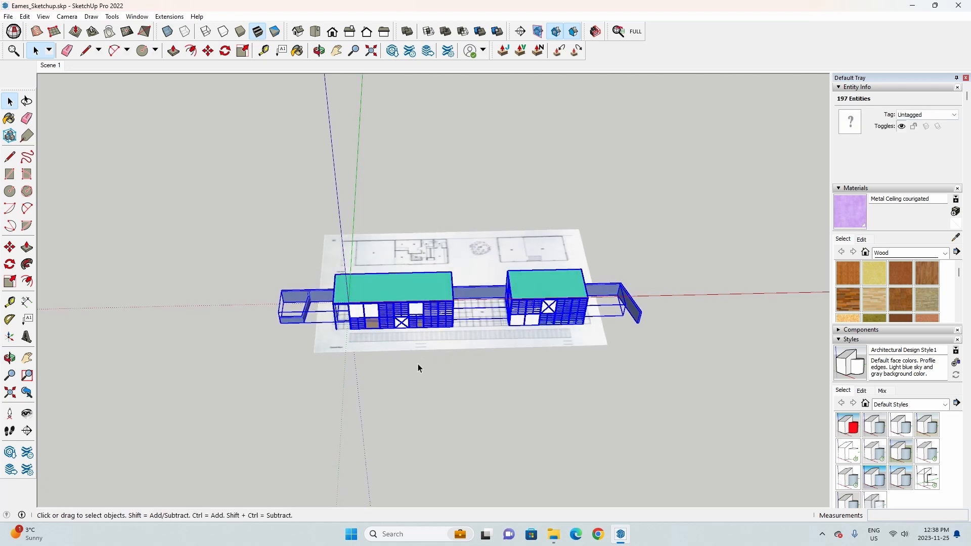
Set up a COLLADA (.dae) export of the selection set only, with all faces triangulated and texture maps included.
{"action": "left_click", "coordinate": [7, 17]}
{"action": "mouse_move", "coordinate": [65, 202]}
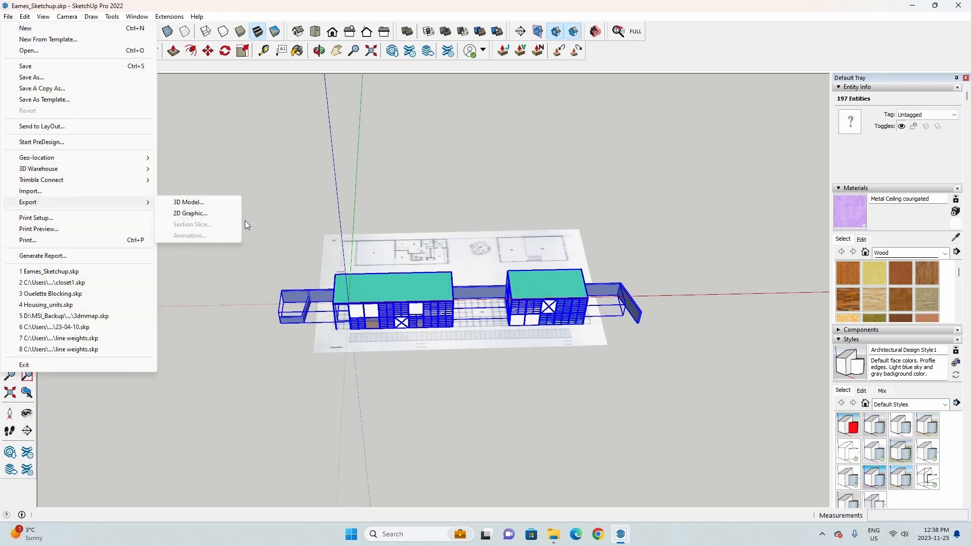
{"action": "left_click", "coordinate": [191, 203]}
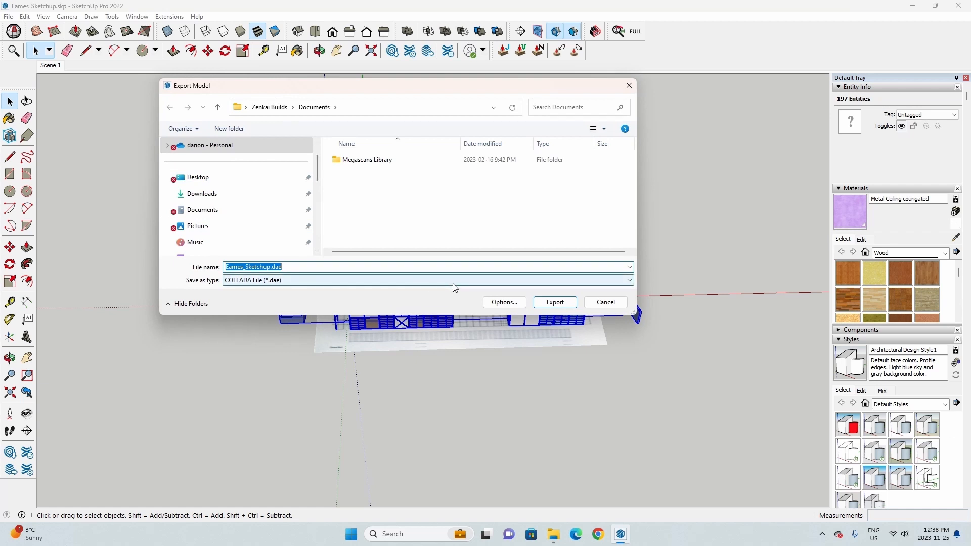
{"action": "left_click", "coordinate": [306, 282]}
{"action": "left_click", "coordinate": [287, 316]}
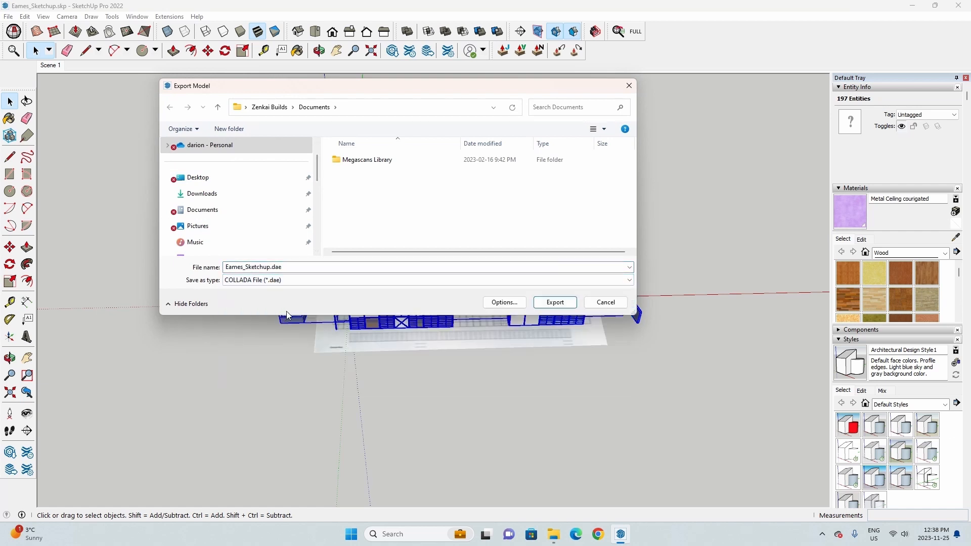
{"action": "left_click", "coordinate": [508, 303]}
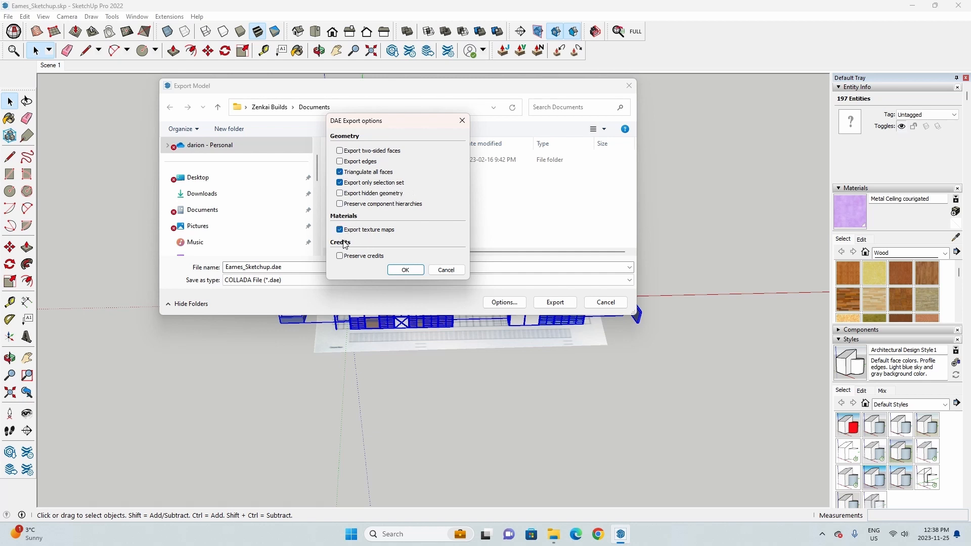
{"action": "left_click", "coordinate": [406, 270]}
Export the model to the Eames House folder, overwriting the existing Eames_Sketchup.dae.
{"action": "scroll", "coordinate": [244, 216], "scroll_direction": "down", "scroll_amount": 5}
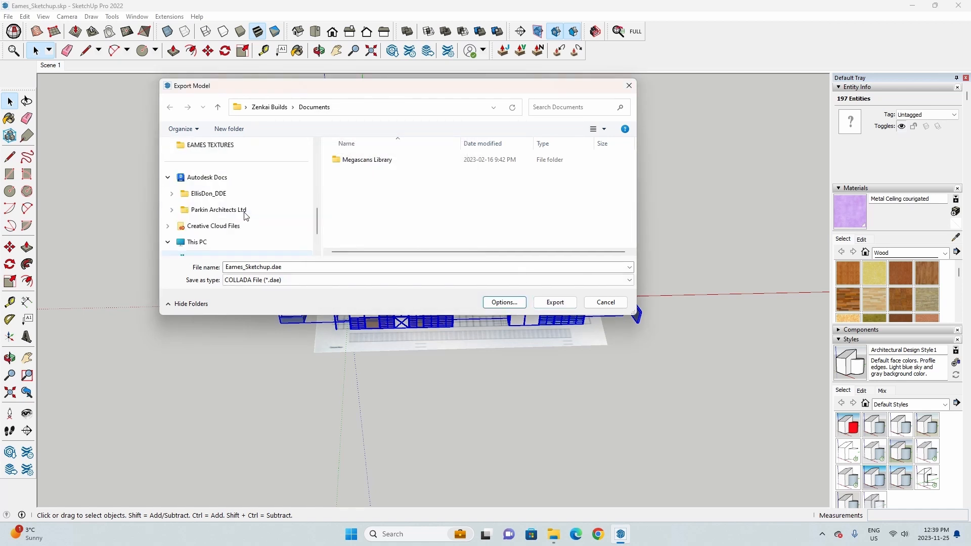
{"action": "scroll", "coordinate": [246, 219], "scroll_direction": "up", "scroll_amount": 2}
{"action": "left_click", "coordinate": [249, 195]}
{"action": "scroll", "coordinate": [234, 223], "scroll_direction": "down", "scroll_amount": 3}
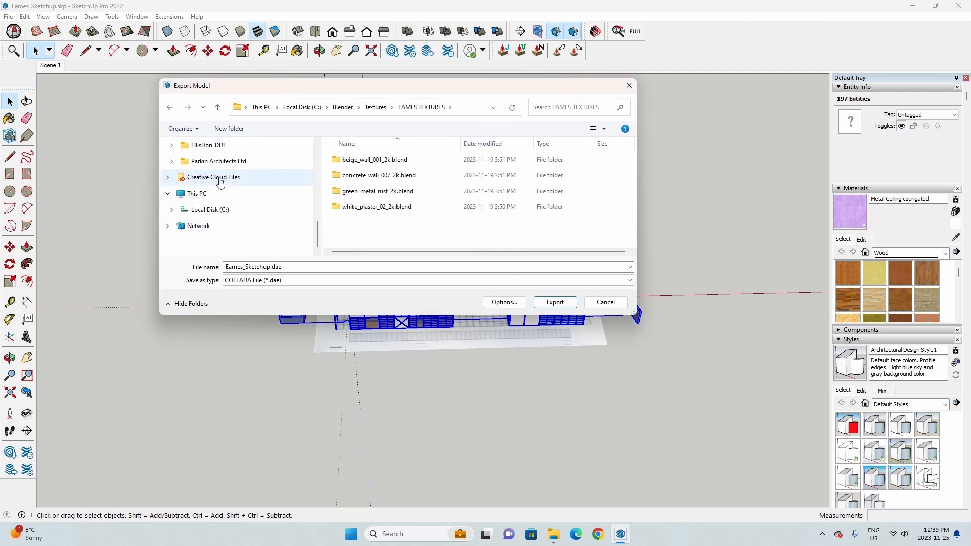
{"action": "scroll", "coordinate": [232, 187], "scroll_direction": "up", "scroll_amount": 5}
{"action": "left_click", "coordinate": [216, 194]}
{"action": "left_click", "coordinate": [382, 224]}
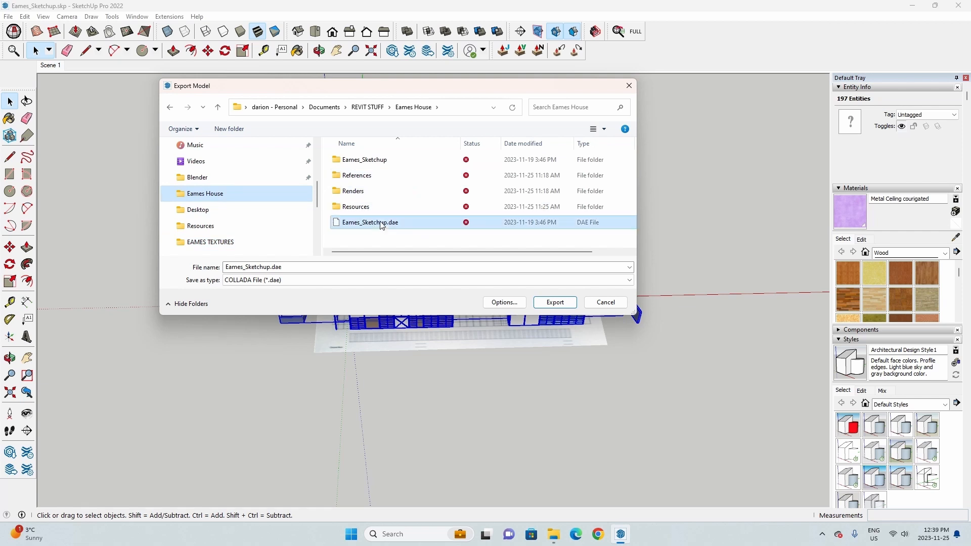
{"action": "left_click", "coordinate": [555, 303]}
{"action": "left_click", "coordinate": [513, 268]}
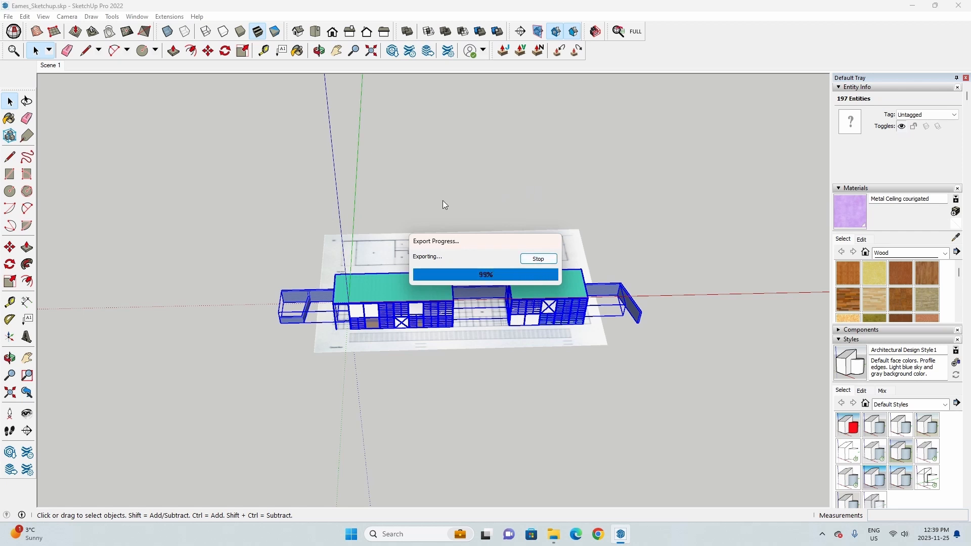
Deselect the exported geometry, close SketchUp and switch to Blender.
{"action": "middle_click_drag", "start_coordinate": [426, 190], "coordinate": [516, 268]}
{"action": "scroll", "coordinate": [380, 313], "scroll_direction": "up", "scroll_amount": 2}
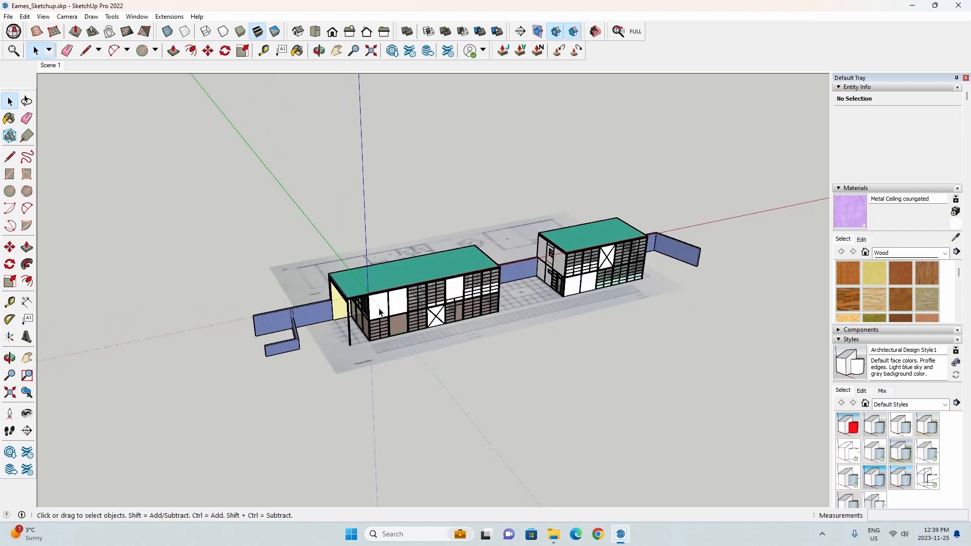
{"action": "left_click", "coordinate": [966, 4]}
{"action": "left_click", "coordinate": [965, 5]}
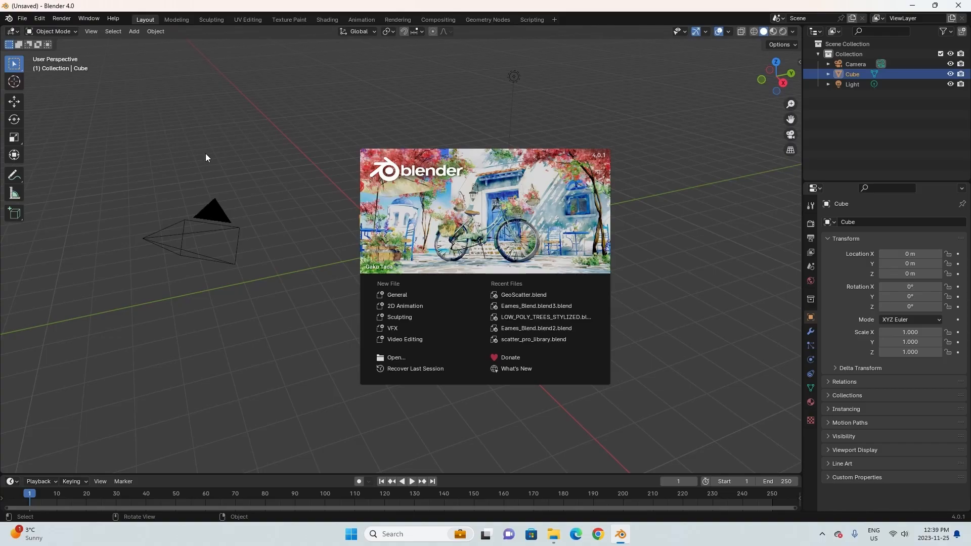
Dismiss the splash screen and delete the default cube, camera and light from the scene.
{"action": "left_click", "coordinate": [336, 370]}
{"action": "middle_click_drag", "start_coordinate": [337, 370], "coordinate": [527, 350]}
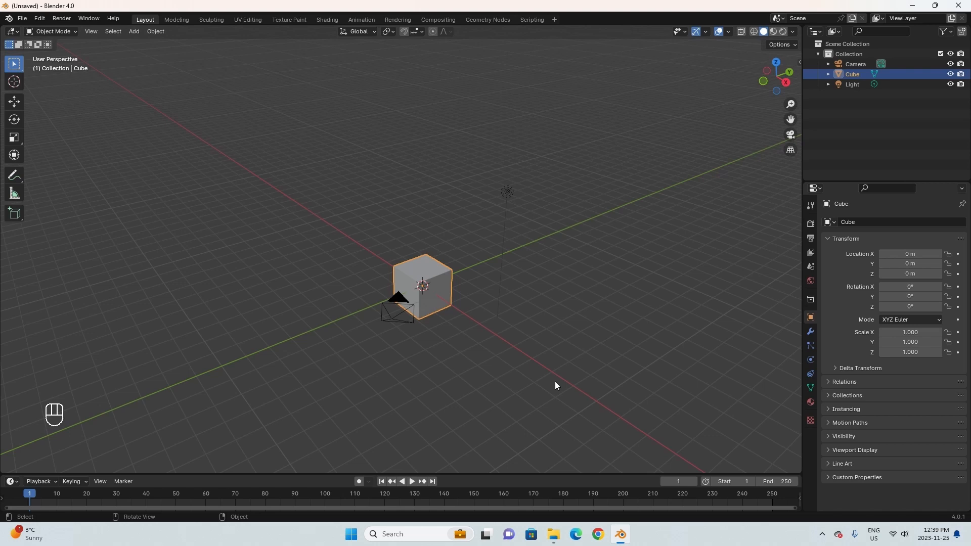
{"action": "middle_click_drag", "start_coordinate": [496, 353], "coordinate": [513, 352]}
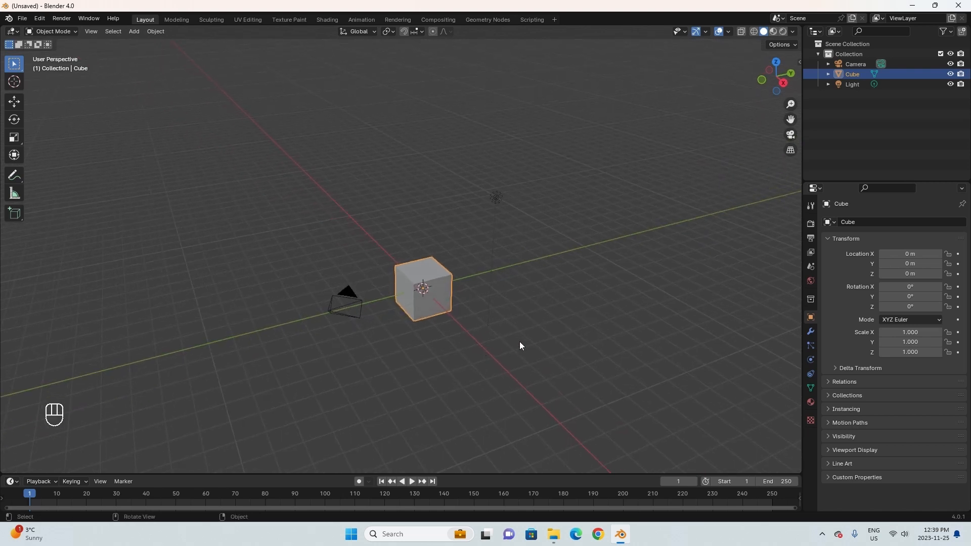
{"action": "left_click", "coordinate": [655, 402]}
{"action": "left_click_drag", "start_coordinate": [656, 401], "coordinate": [217, 161]}
{"action": "left_click_drag", "start_coordinate": [640, 442], "coordinate": [268, 102]}
{"action": "key", "text": "Delete"}
{"action": "middle_click_drag", "start_coordinate": [366, 213], "coordinate": [491, 277]}
Import the Collada file Eames_Sketchup.dae from the Eames House folder.
{"action": "left_click", "coordinate": [27, 19]}
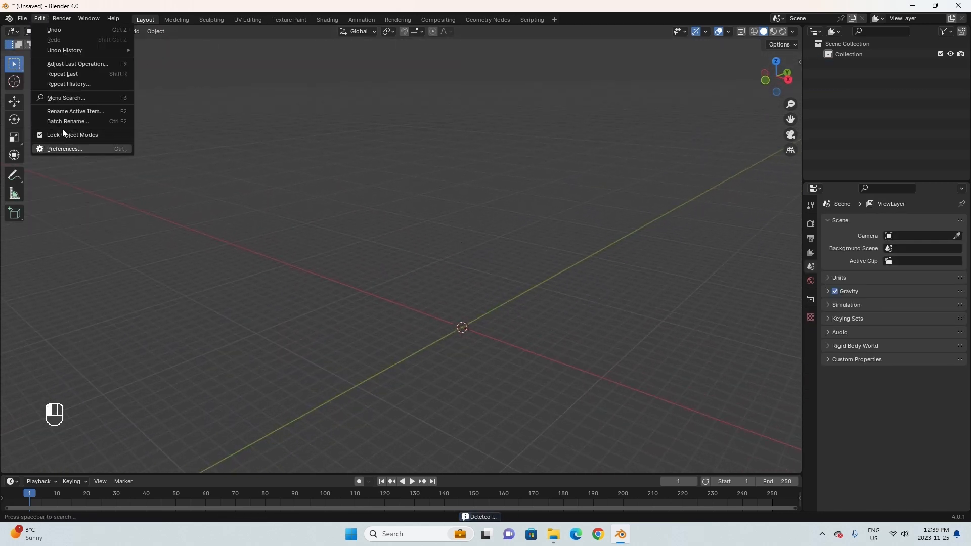
{"action": "mouse_move", "coordinate": [53, 163]}
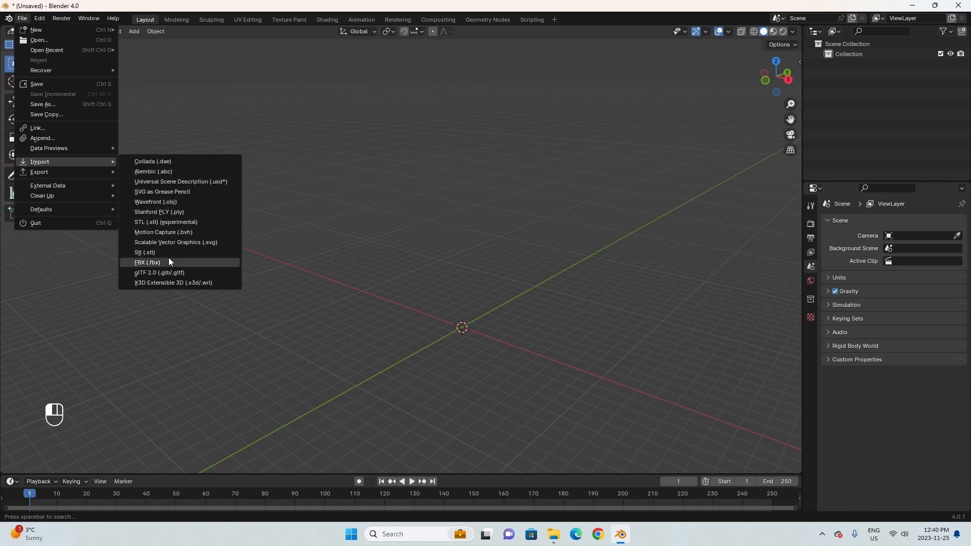
{"action": "left_click", "coordinate": [159, 162]}
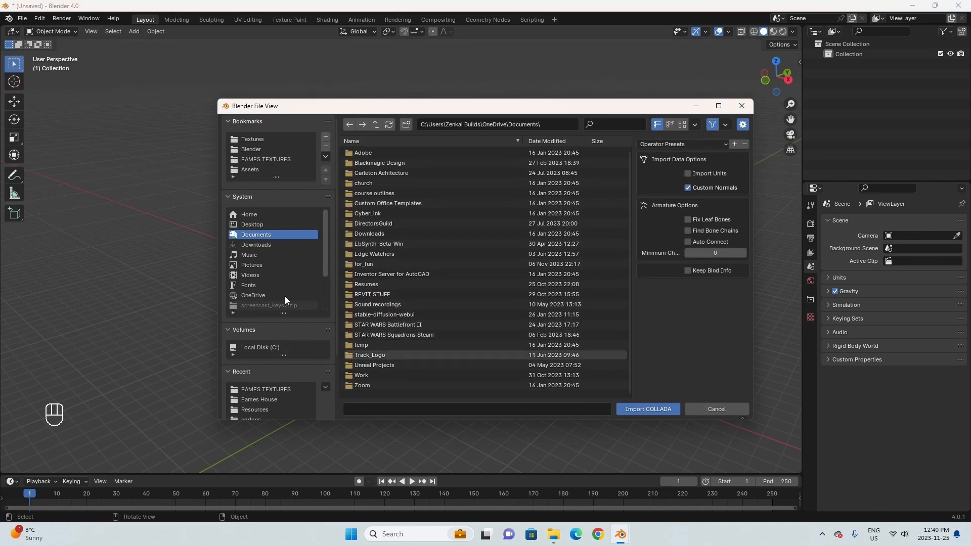
{"action": "left_click", "coordinate": [272, 399]}
{"action": "left_click", "coordinate": [382, 193]}
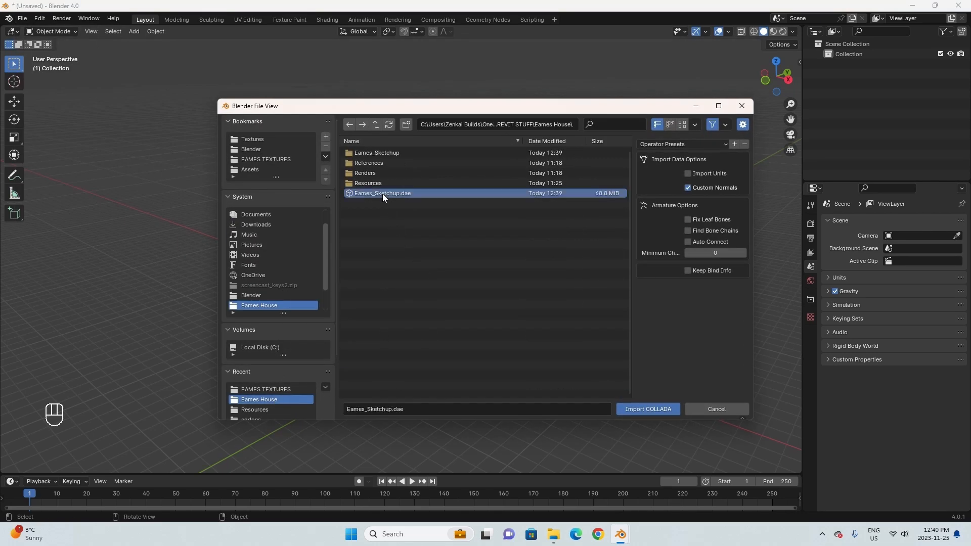
{"action": "left_click", "coordinate": [641, 409]}
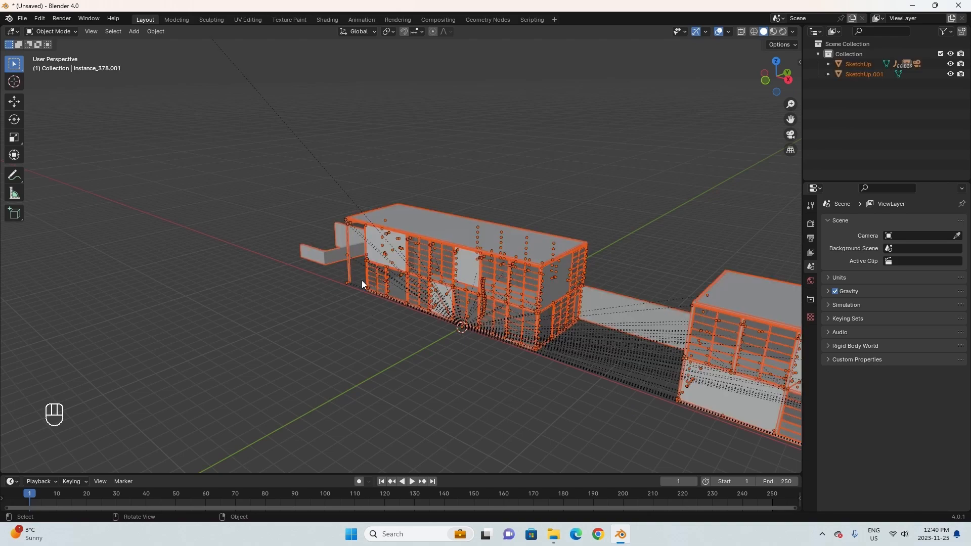
Deselect the imported model and turn off Relationship Lines in the viewport overlays.
{"action": "middle_click_drag", "start_coordinate": [362, 280], "coordinate": [405, 288]}
{"action": "left_click", "coordinate": [505, 332]}
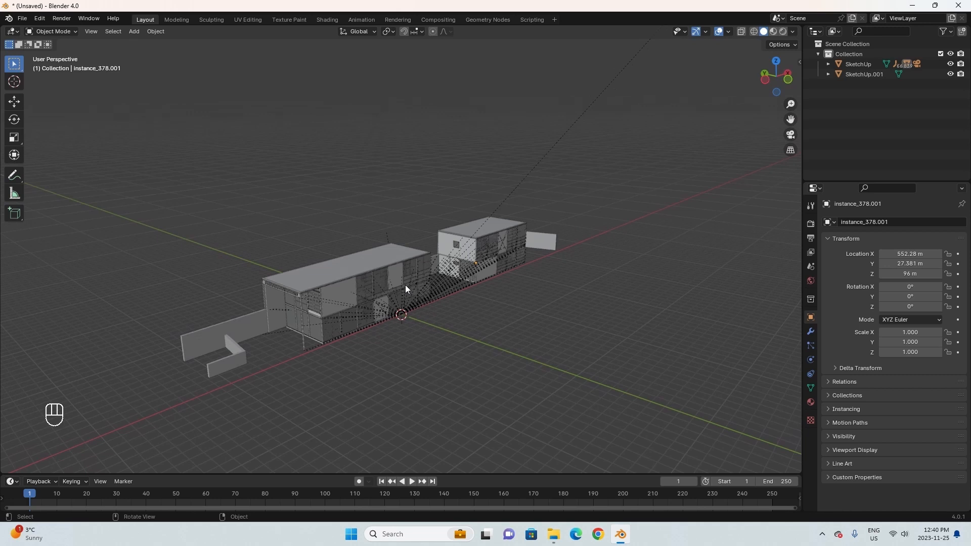
{"action": "left_click", "coordinate": [727, 33]}
{"action": "left_click", "coordinate": [728, 32]}
{"action": "left_click", "coordinate": [729, 31]}
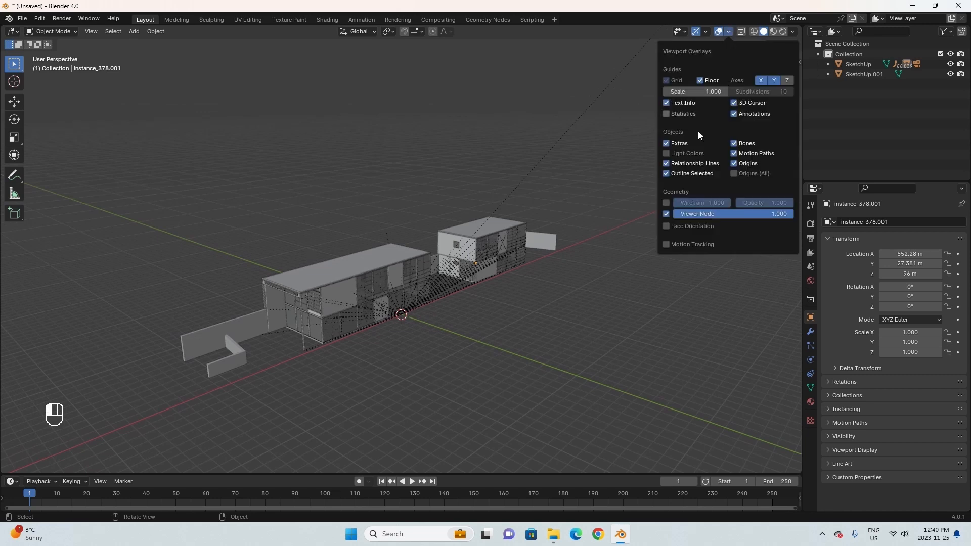
{"action": "left_click", "coordinate": [667, 163]}
{"action": "middle_click_drag", "start_coordinate": [435, 289], "coordinate": [586, 214]}
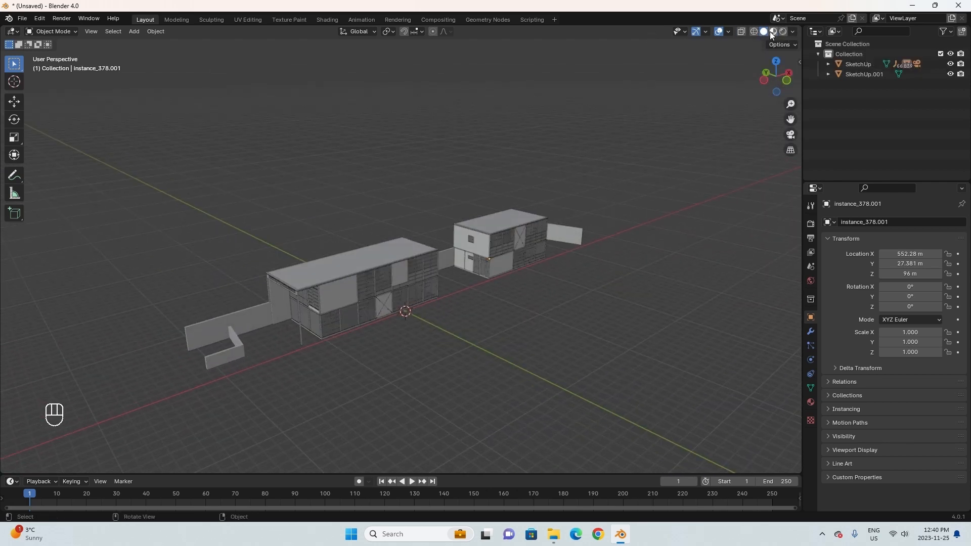
Set the solid viewport shading colour to Random so each object has its own colour.
{"action": "left_click", "coordinate": [793, 32]}
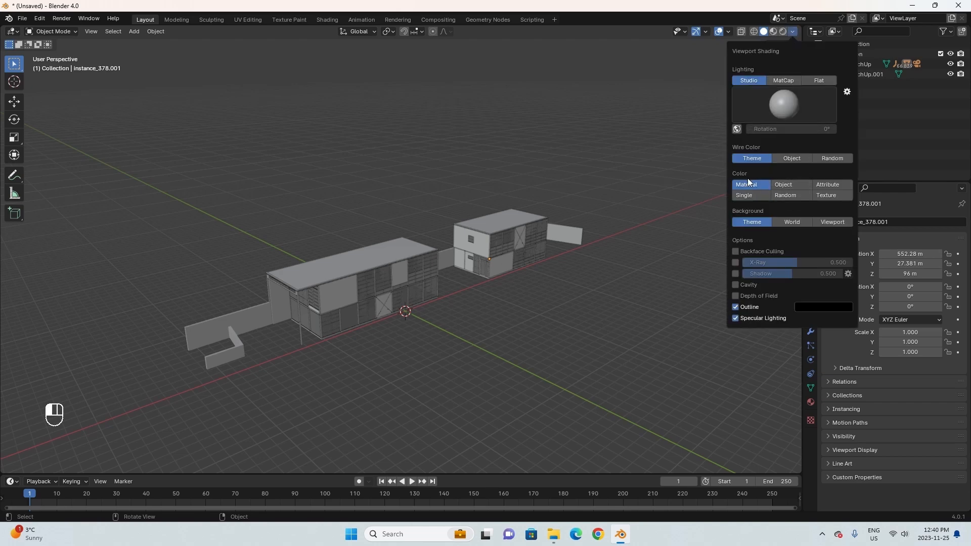
{"action": "left_click", "coordinate": [785, 195]}
{"action": "mouse_move", "coordinate": [521, 276]}
{"action": "middle_mouse_down"}
{"action": "mouse_move", "coordinate": [388, 320]}
{"action": "mouse_move", "coordinate": [387, 340]}
{"action": "mouse_move", "coordinate": [532, 259]}
{"action": "mouse_move", "coordinate": [472, 278]}
{"action": "mouse_move", "coordinate": [438, 308]}
{"action": "middle_mouse_up"}
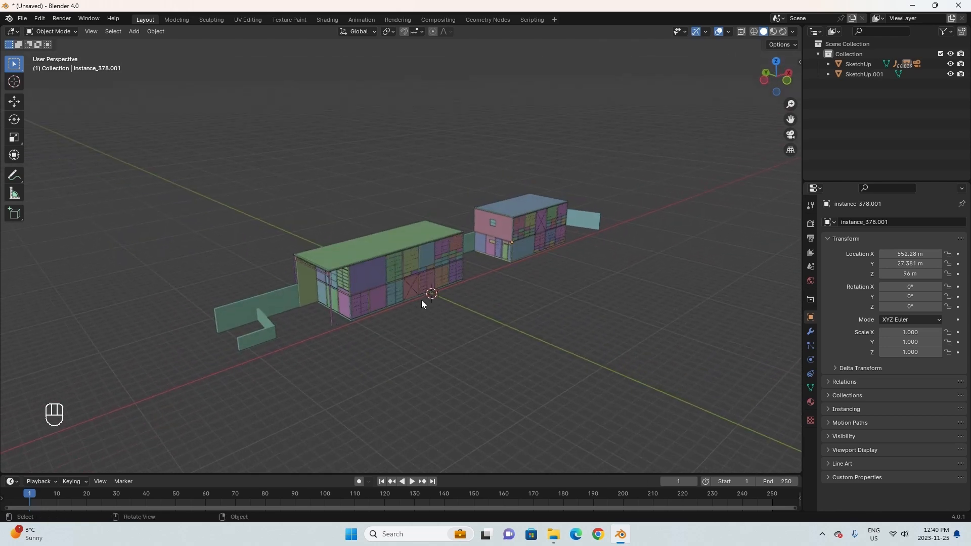
Merge all vertices of every imported mesh by distance in Edit Mode, return to Object Mode and deselect everything.
{"action": "key", "text": "a"}
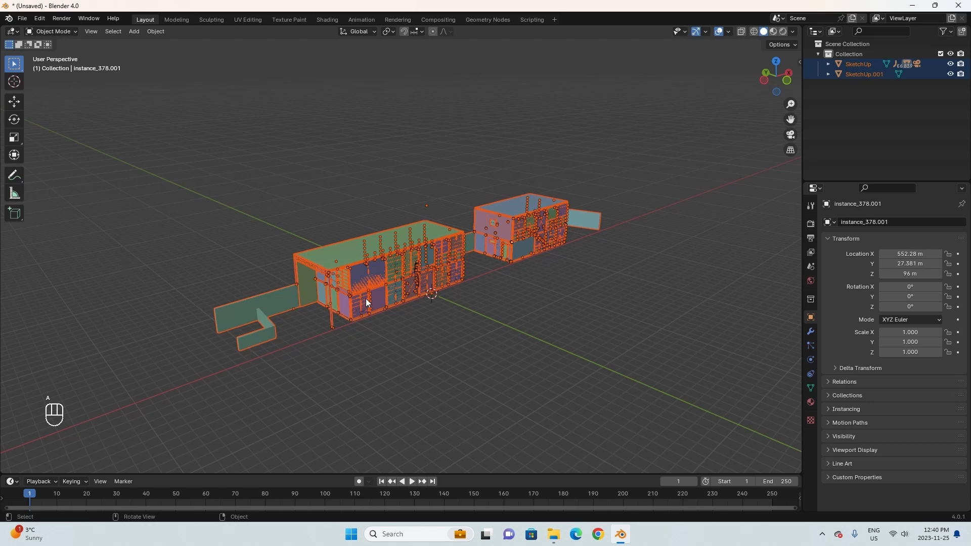
{"action": "key", "text": "Tab"}
{"action": "scroll", "coordinate": [374, 304], "scroll_direction": "up", "scroll_amount": 3}
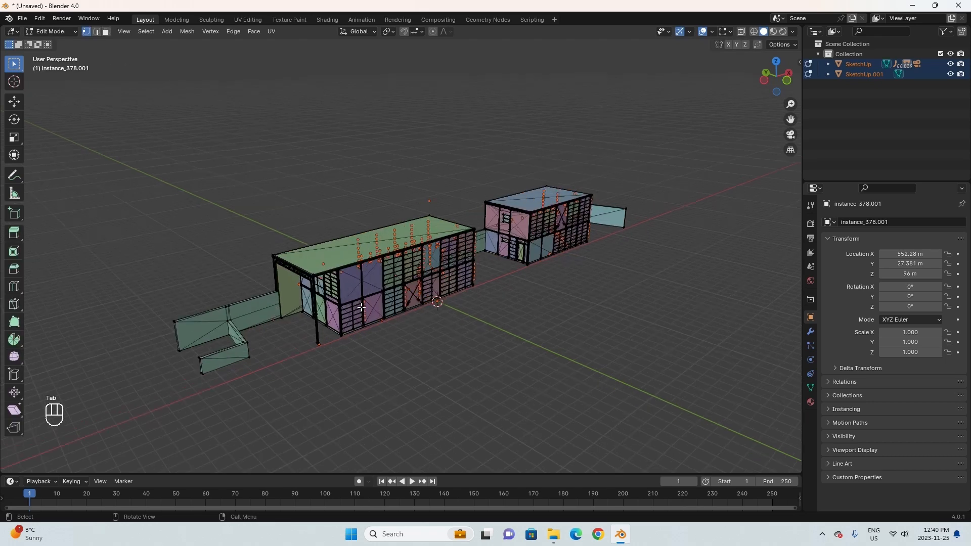
{"action": "key", "text": "a"}
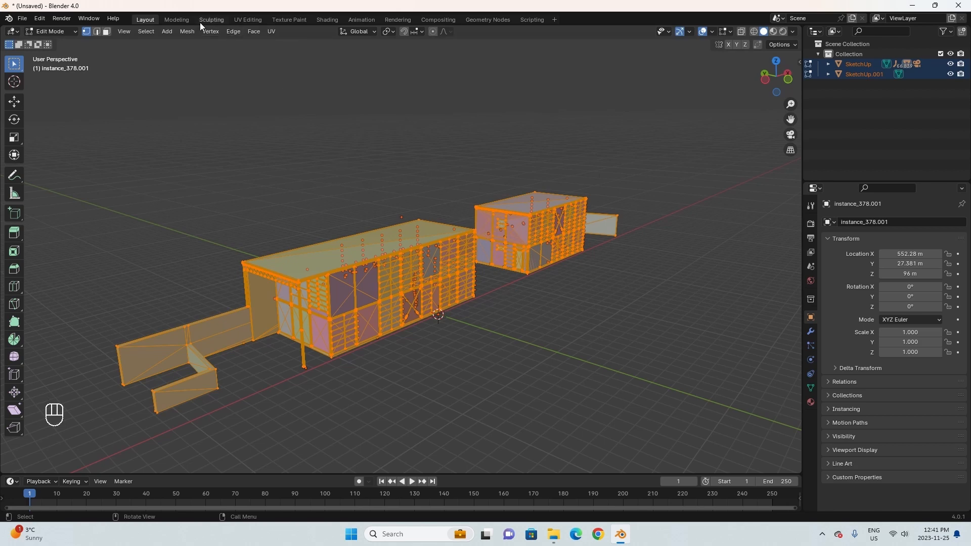
{"action": "left_click", "coordinate": [186, 31]}
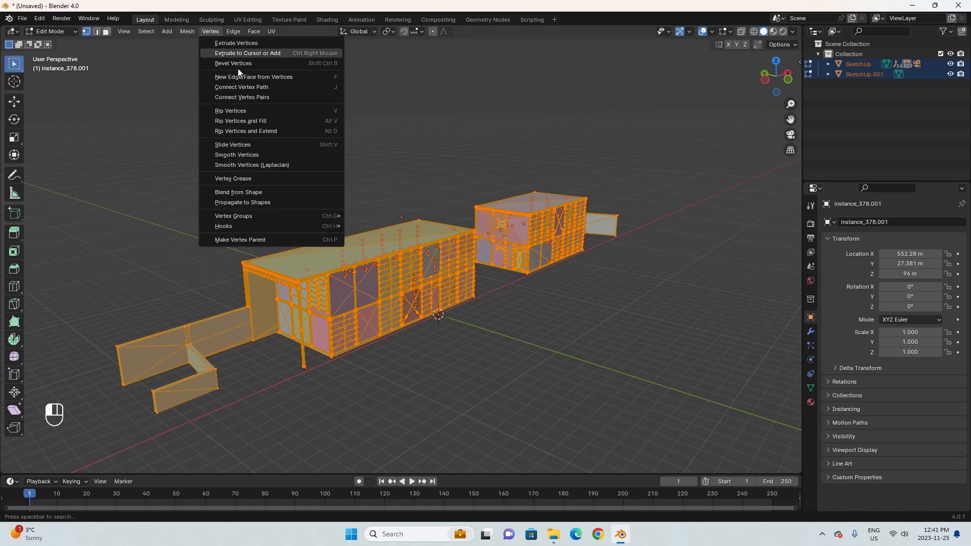
{"action": "left_click", "coordinate": [188, 32]}
{"action": "left_click", "coordinate": [187, 32]}
{"action": "mouse_move", "coordinate": [222, 267]}
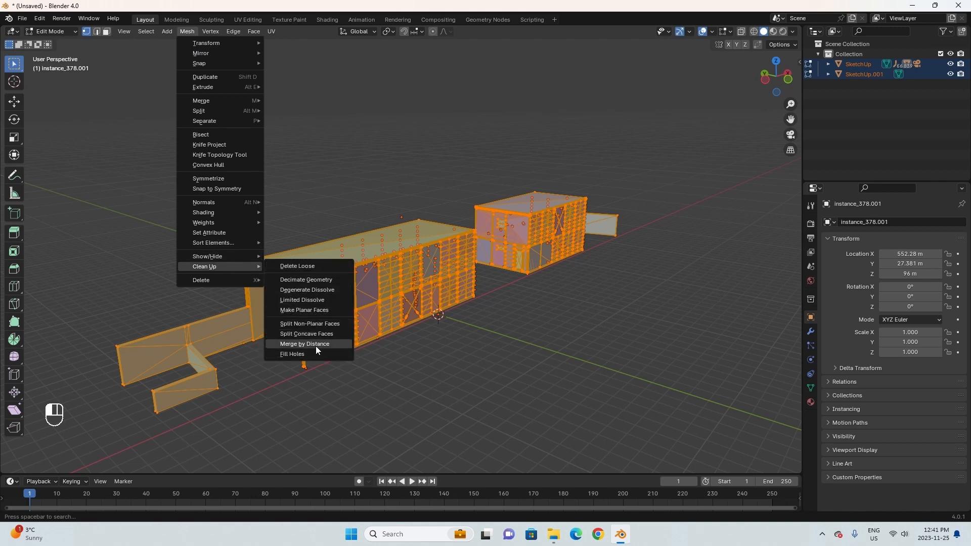
{"action": "key", "text": "Return"}
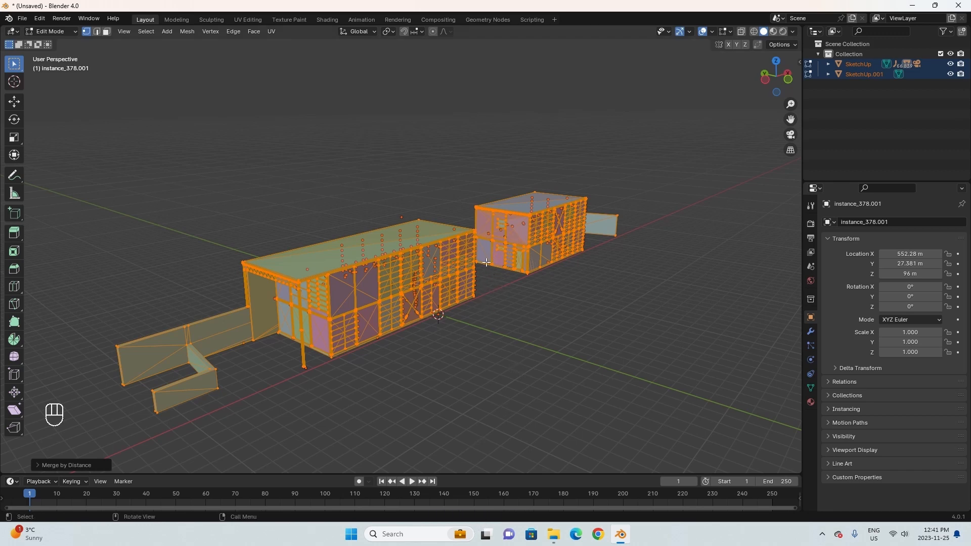
{"action": "key", "text": "Tab"}
{"action": "left_click", "coordinate": [560, 353]}
Examine the two cleaned-up buildings and their connecting walls from several angles and distances.
{"action": "middle_click_drag", "start_coordinate": [559, 353], "coordinate": [472, 299]}
{"action": "scroll", "coordinate": [518, 314], "scroll_direction": "down", "scroll_amount": 4}
{"action": "scroll", "coordinate": [473, 299], "scroll_direction": "down", "scroll_amount": 1}
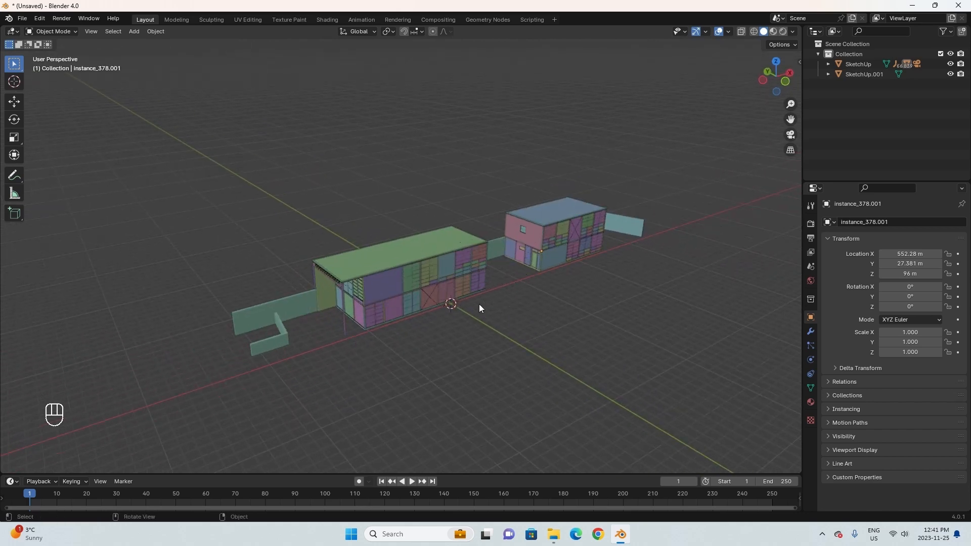
{"action": "mouse_move", "coordinate": [514, 296]}
{"action": "middle_mouse_down"}
{"action": "mouse_move", "coordinate": [426, 288]}
{"action": "mouse_move", "coordinate": [469, 271]}
{"action": "mouse_move", "coordinate": [516, 298]}
{"action": "middle_mouse_up"}
{"action": "middle_click_drag", "start_coordinate": [148, 332], "coordinate": [435, 321]}
{"action": "scroll", "coordinate": [435, 321], "scroll_direction": "up", "scroll_amount": 1}
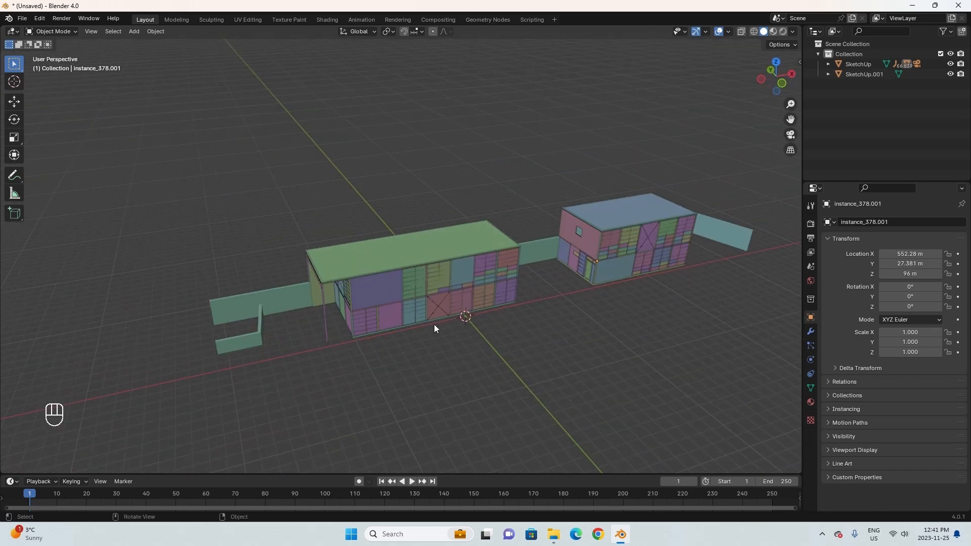
{"action": "scroll", "coordinate": [418, 298], "scroll_direction": "down", "scroll_amount": 2}
{"action": "scroll", "coordinate": [419, 298], "scroll_direction": "up", "scroll_amount": 4}
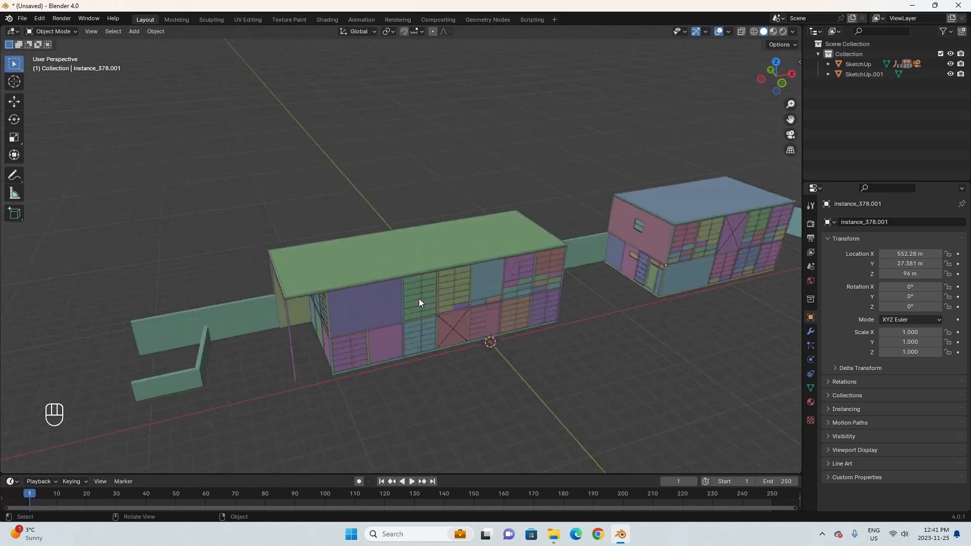
{"action": "scroll", "coordinate": [418, 298], "scroll_direction": "down", "scroll_amount": 4}
{"action": "scroll", "coordinate": [419, 299], "scroll_direction": "up", "scroll_amount": 2}
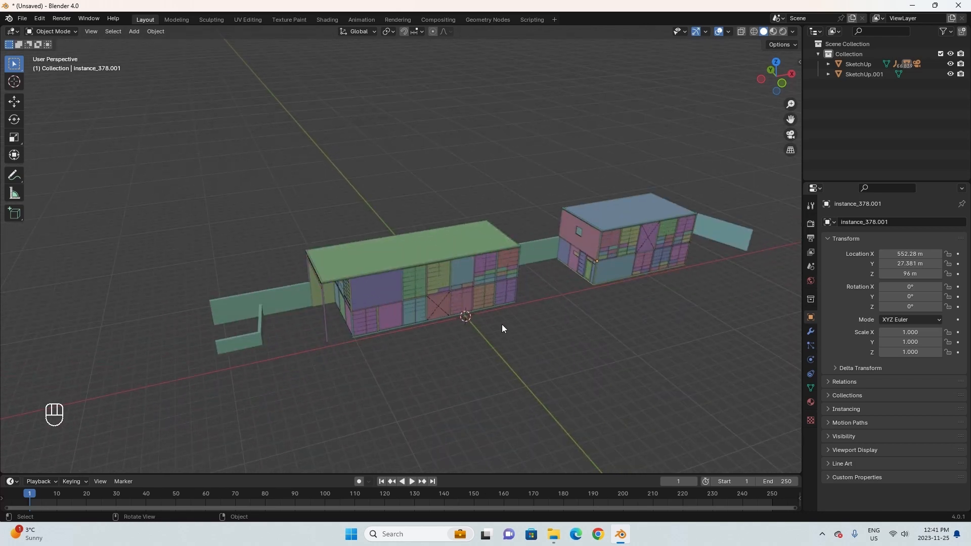
Orbit and pan around the blue-roofed building and its end wall, then recentre the view on both buildings.
{"action": "middle_click_drag", "start_coordinate": [502, 324], "coordinate": [523, 332]}
{"action": "middle_click_drag", "start_coordinate": [612, 313], "coordinate": [470, 314], "text": "shift"}
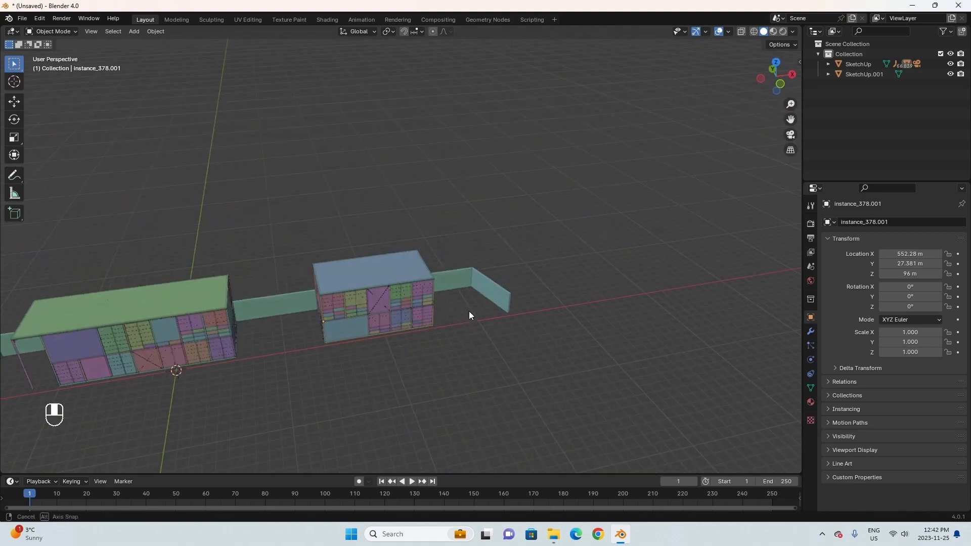
{"action": "middle_click", "coordinate": [505, 297]}
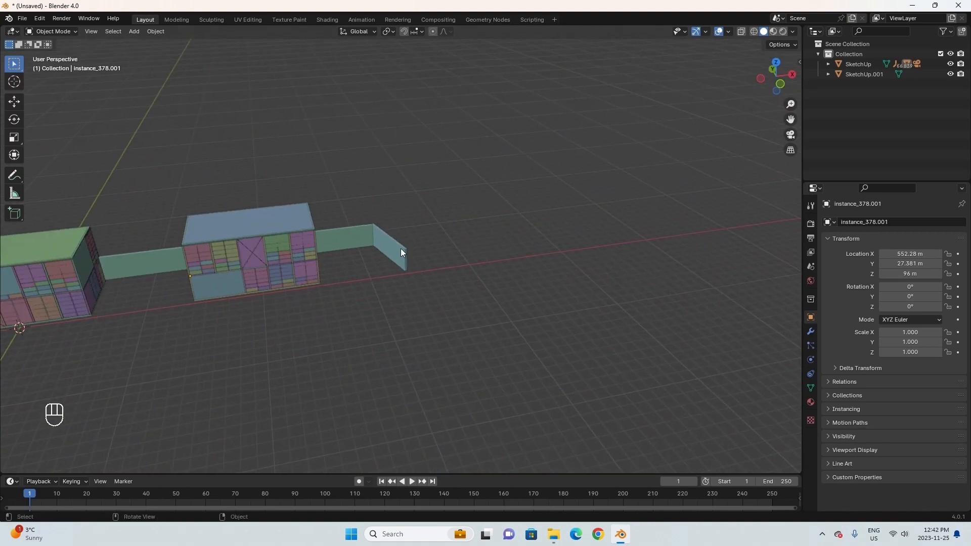
{"action": "middle_click_drag", "start_coordinate": [401, 253], "coordinate": [274, 175]}
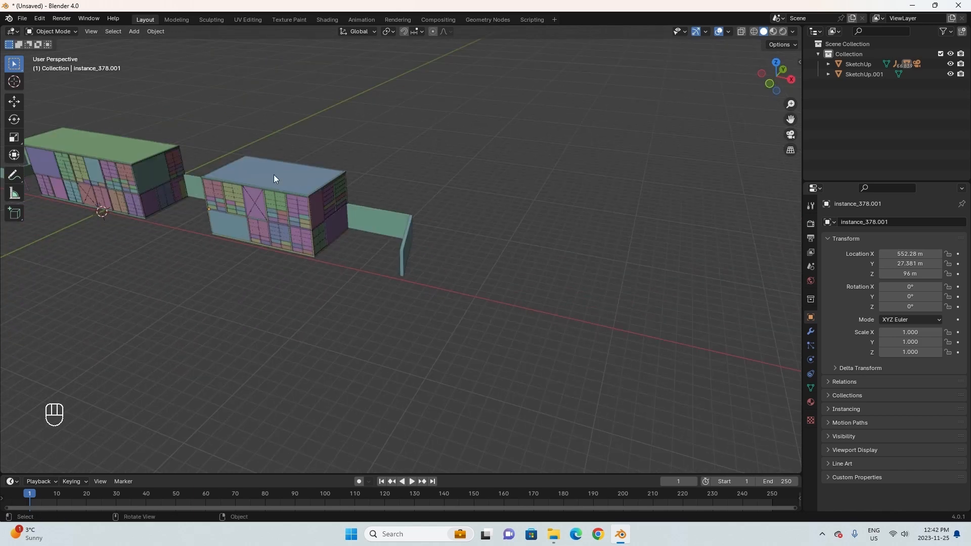
{"action": "middle_click", "coordinate": [63, 129], "text": "alt"}
{"action": "middle_click_drag", "start_coordinate": [66, 129], "coordinate": [397, 295]}
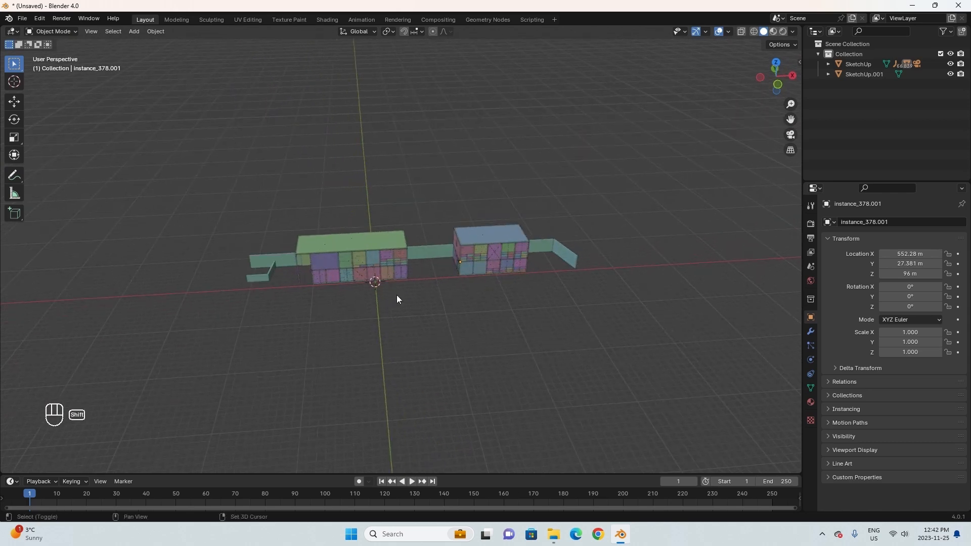
Add a cube mesh at the origin and move it freely to about X 4.75 m, Y -0.04 m, Z 0.61 m.
{"action": "key", "text": "shift+a"}
{"action": "mouse_move", "coordinate": [356, 307]}
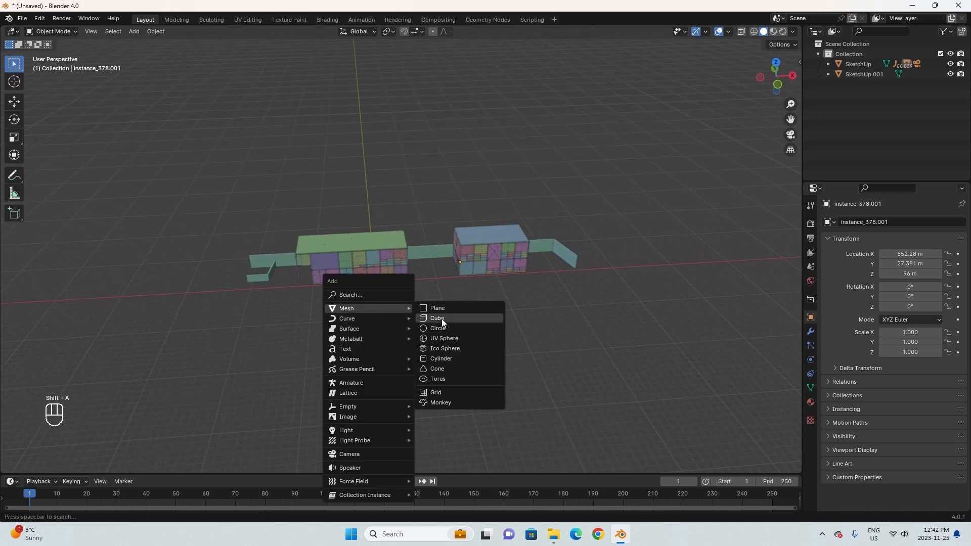
{"action": "left_click", "coordinate": [434, 319]}
{"action": "scroll", "coordinate": [413, 283], "scroll_direction": "down", "scroll_amount": 1}
{"action": "scroll", "coordinate": [413, 284], "scroll_direction": "up", "scroll_amount": 1}
{"action": "key", "text": "g"}
{"action": "left_click", "coordinate": [422, 283]}
Move the cube along the X axis only, far past the buildings, to about X 204.62 m.
{"action": "scroll", "coordinate": [456, 286], "scroll_direction": "down", "scroll_amount": 3}
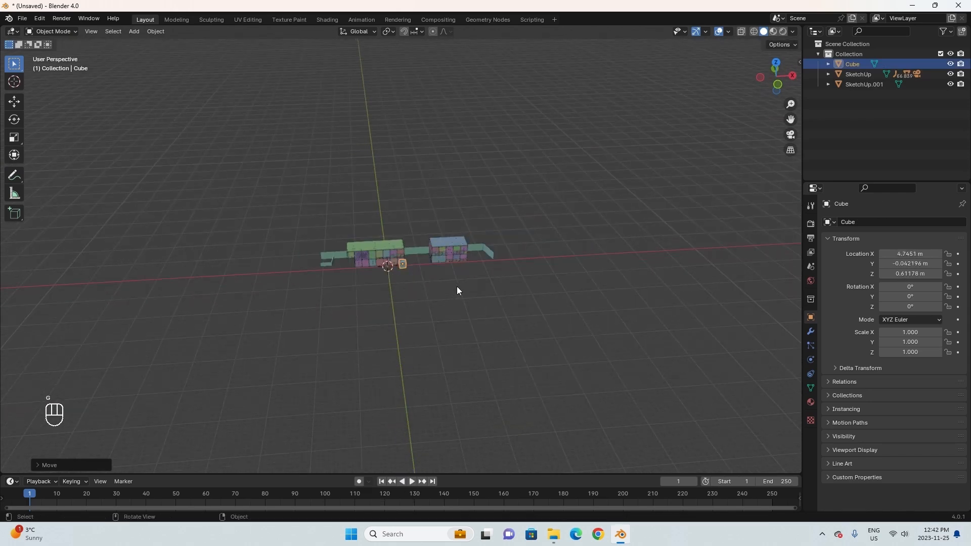
{"action": "middle_click_drag", "start_coordinate": [456, 286], "coordinate": [321, 314], "text": "shift"}
{"action": "scroll", "coordinate": [321, 313], "scroll_direction": "down", "scroll_amount": 1}
{"action": "key", "text": "g"}
{"action": "key", "text": "x"}
{"action": "left_click", "coordinate": [785, 220]}
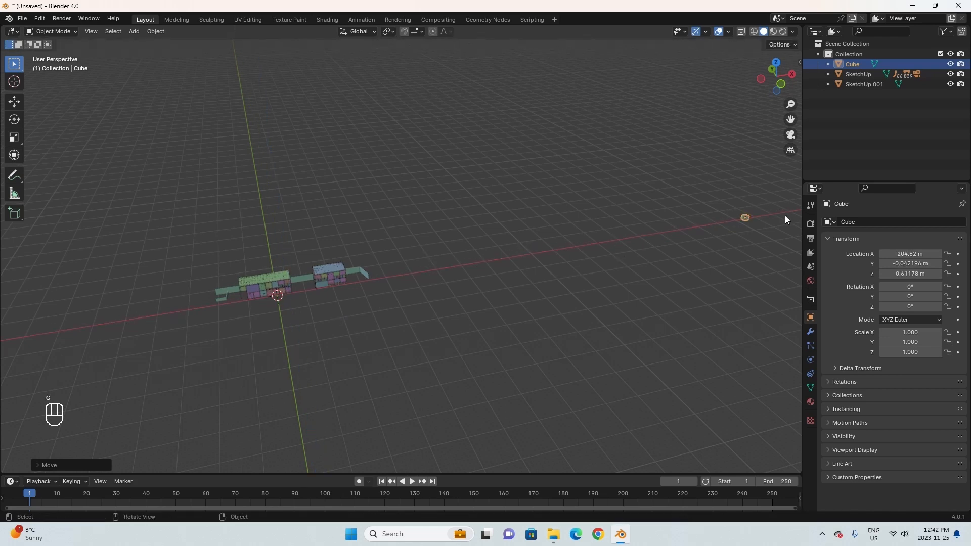
Deselect the cube, return to the buildings, reselect the cube by name, frame it in the viewport and delete it.
{"action": "middle_click_drag", "start_coordinate": [285, 314], "coordinate": [257, 302]}
{"action": "left_click", "coordinate": [286, 299]}
{"action": "scroll", "coordinate": [287, 299], "scroll_direction": "up", "scroll_amount": 4}
{"action": "middle_click_drag", "start_coordinate": [320, 305], "coordinate": [485, 309], "text": "shift"}
{"action": "middle_click_drag", "start_coordinate": [386, 303], "coordinate": [366, 284]}
{"action": "scroll", "coordinate": [389, 308], "scroll_direction": "up", "scroll_amount": 3}
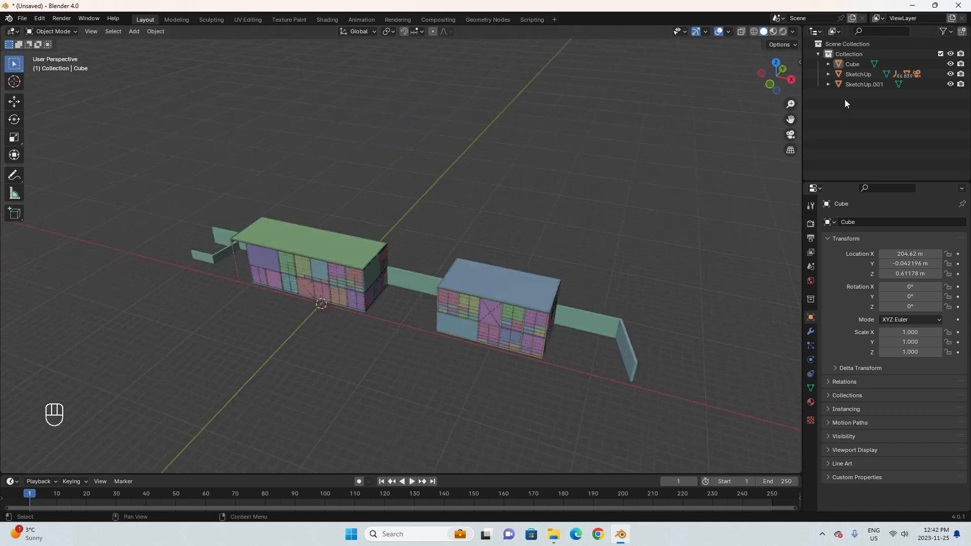
{"action": "left_click", "coordinate": [848, 64]}
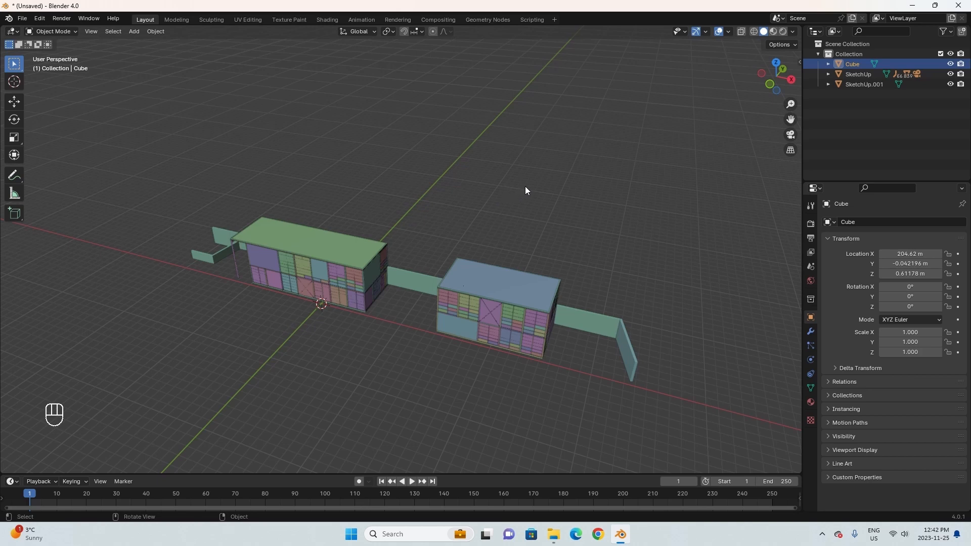
{"action": "key", "text": "KP_Decimal"}
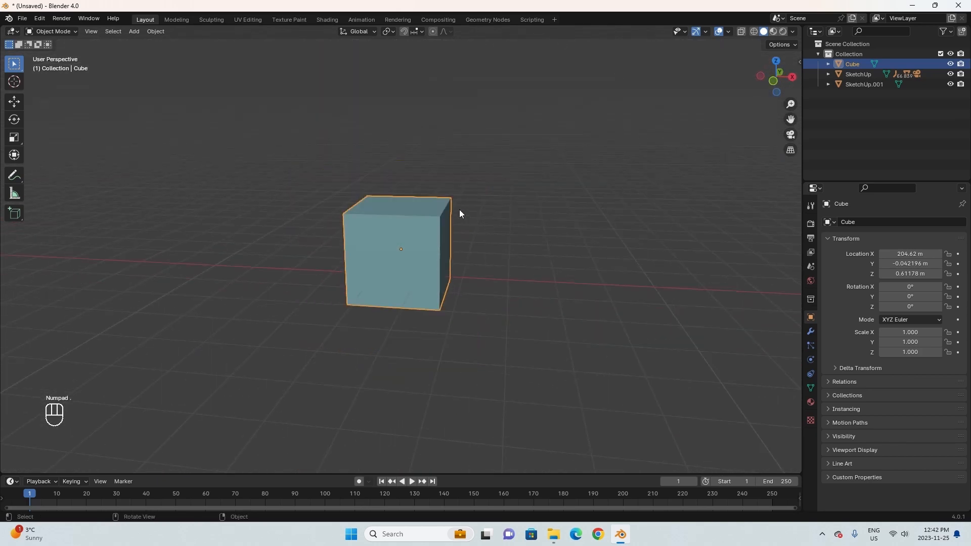
{"action": "middle_click_drag", "start_coordinate": [459, 209], "coordinate": [521, 271]}
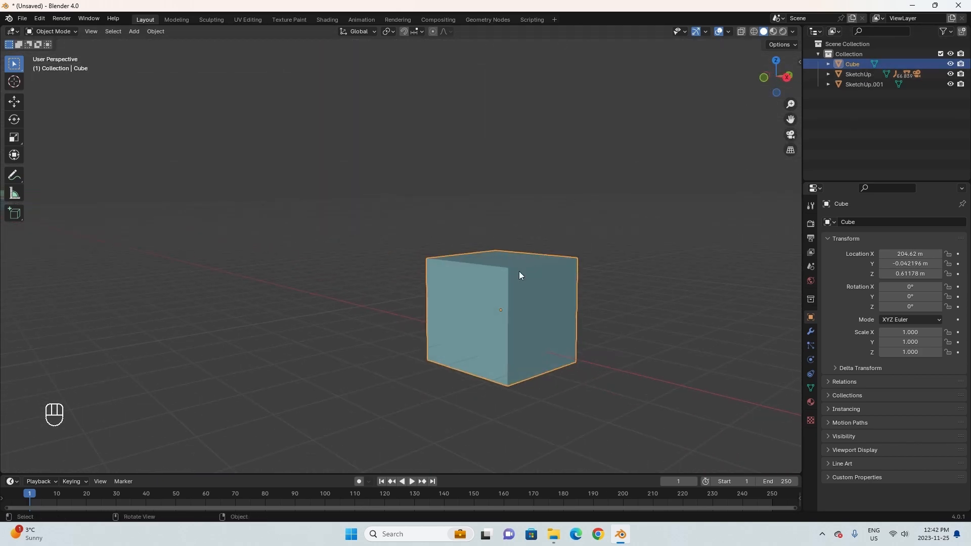
{"action": "key", "text": "Delete"}
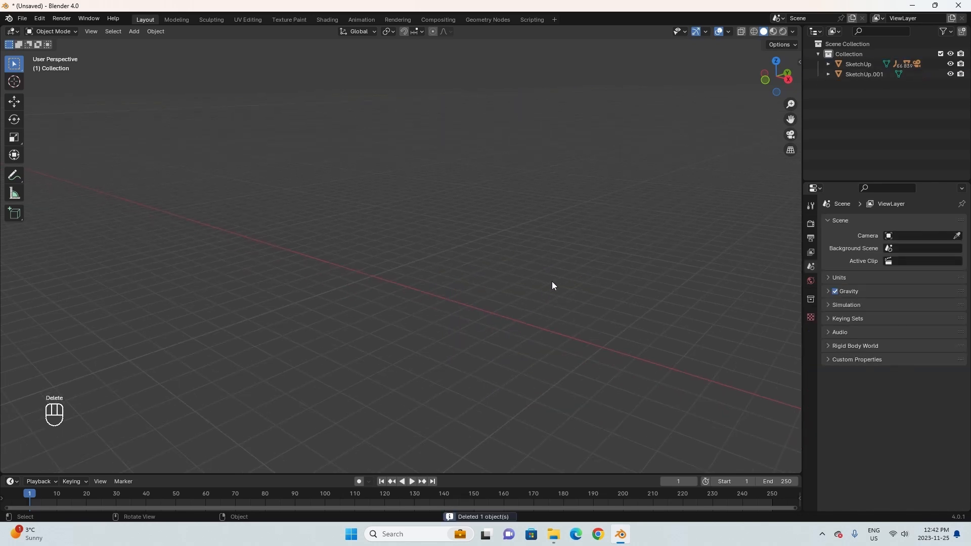
Select group_1 within the SketchUp object's hierarchy and frame it to bring the buildings back into view.
{"action": "left_click", "coordinate": [838, 64]}
{"action": "key", "text": "KP_Decimal"}
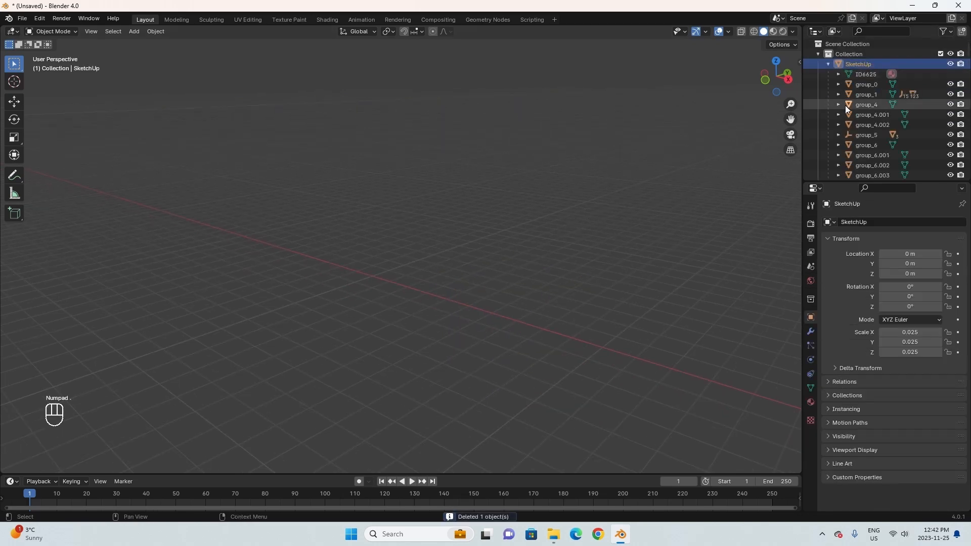
{"action": "left_click", "coordinate": [848, 95]}
{"action": "key", "text": "KP_Decimal"}
{"action": "scroll", "coordinate": [460, 186], "scroll_direction": "down", "scroll_amount": 8}
{"action": "middle_click_drag", "start_coordinate": [460, 188], "coordinate": [488, 247]}
{"action": "scroll", "coordinate": [450, 283], "scroll_direction": "down", "scroll_amount": 6}
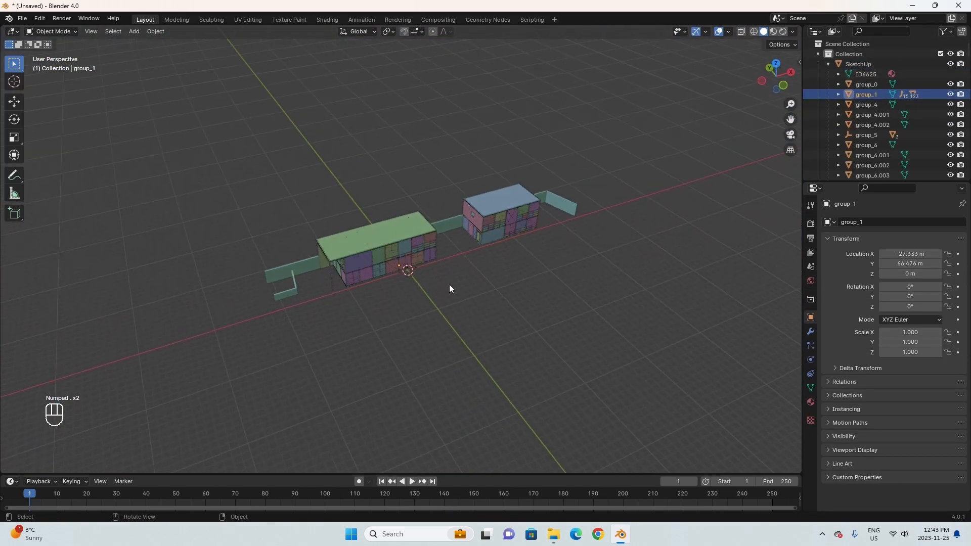
{"action": "scroll", "coordinate": [470, 297], "scroll_direction": "up", "scroll_amount": 4}
Switch to File Explorer and open Shortcuts.png from the Resources folder of the Eames House project.
{"action": "mouse_move", "coordinate": [559, 538]}
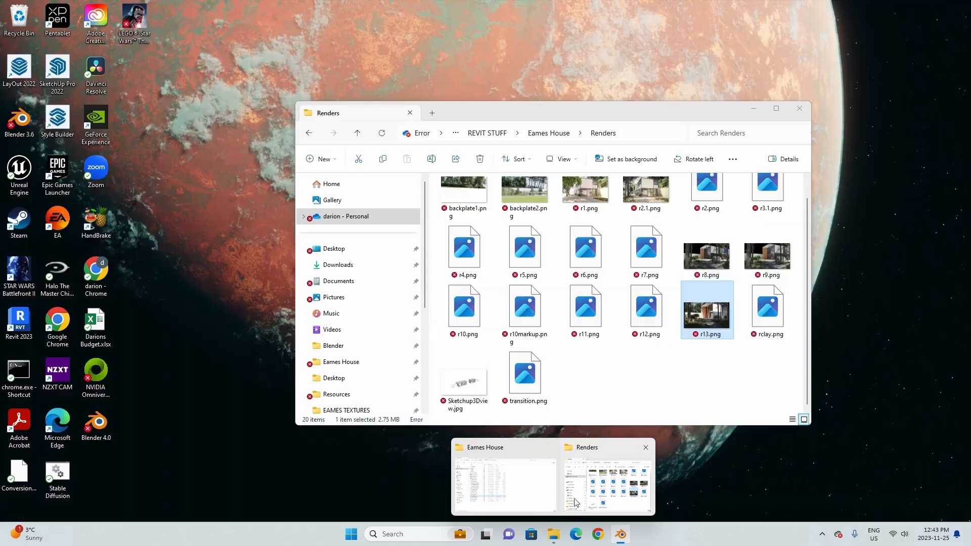
{"action": "left_click", "coordinate": [594, 483]}
{"action": "left_click", "coordinate": [443, 107]}
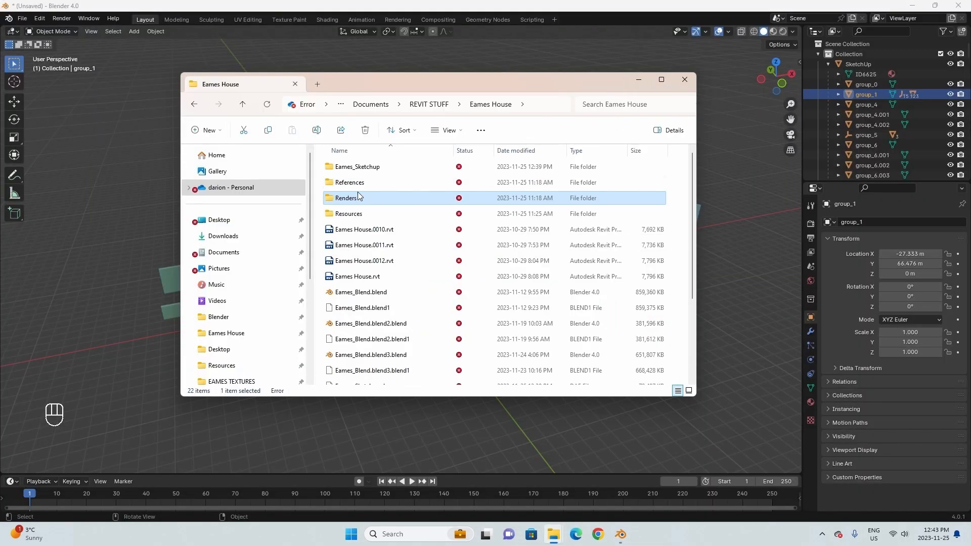
{"action": "double_click", "coordinate": [360, 186]}
{"action": "left_click", "coordinate": [434, 104]}
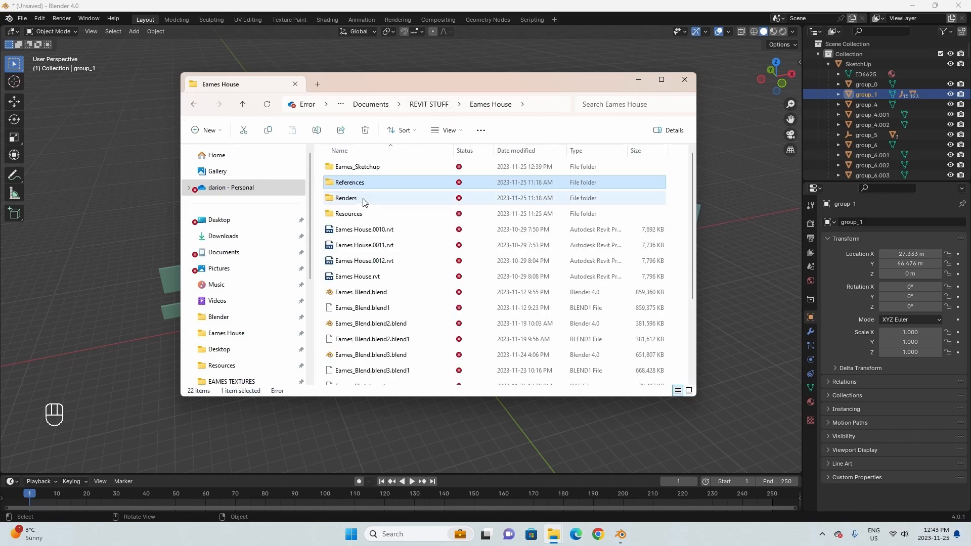
{"action": "double_click", "coordinate": [365, 214]}
{"action": "double_click", "coordinate": [363, 199]}
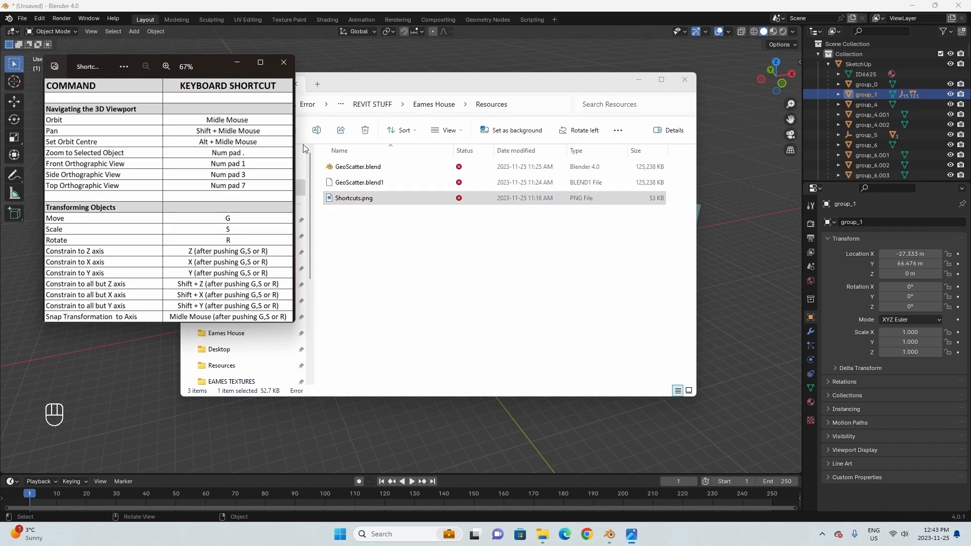
Dock the shortcut sheet as a narrow window at the screen edge, minimise it and close the Resources folder.
{"action": "left_click_drag", "start_coordinate": [189, 60], "coordinate": [1, 60]}
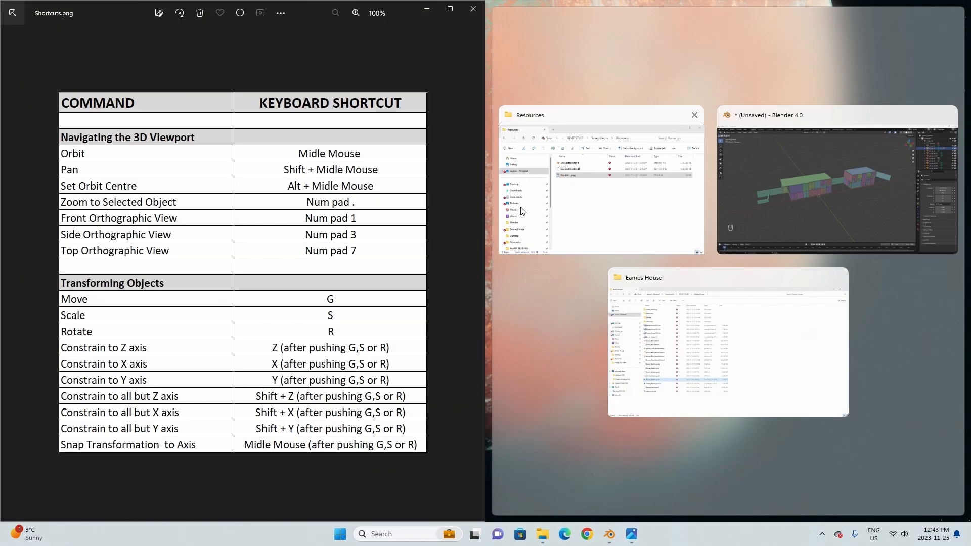
{"action": "left_click_drag", "start_coordinate": [485, 120], "coordinate": [123, 165]}
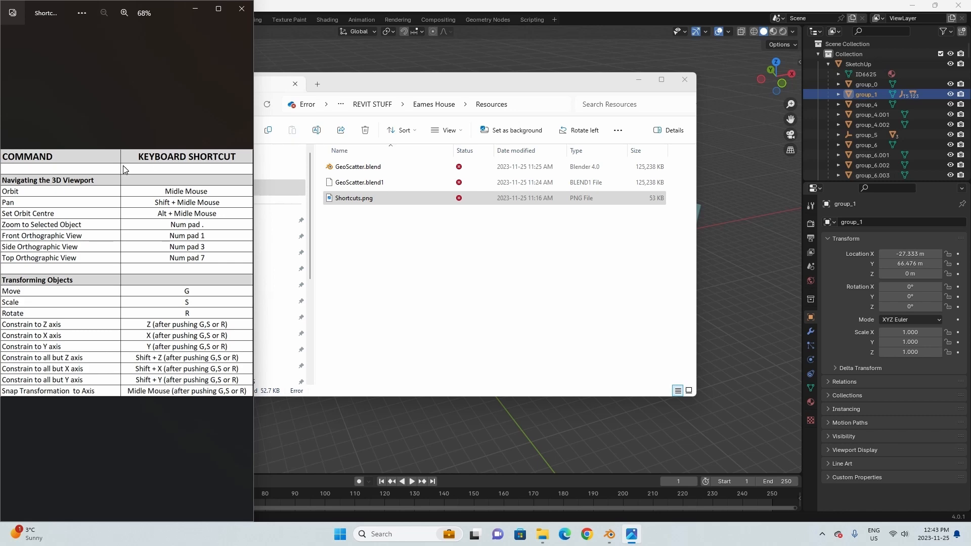
{"action": "left_click", "coordinate": [202, 7]}
{"action": "left_click", "coordinate": [684, 81]}
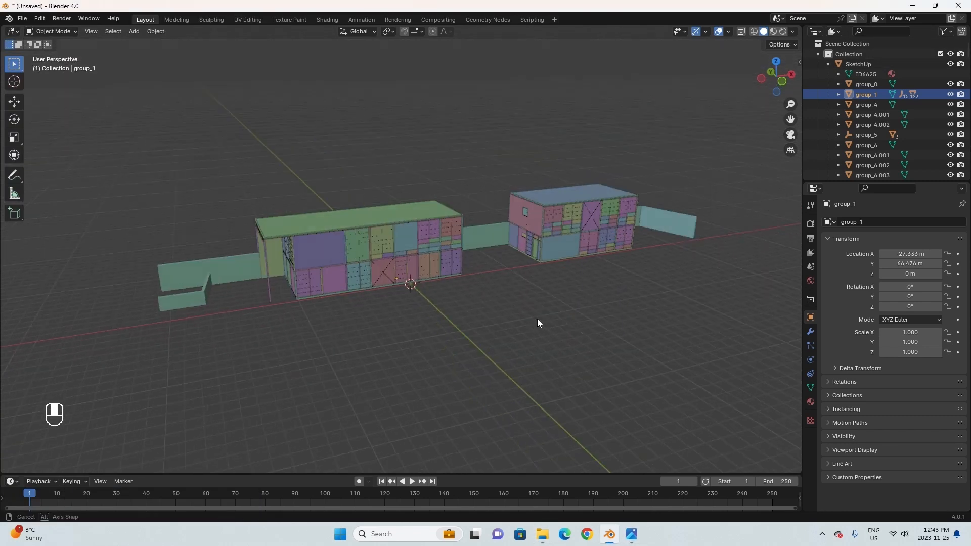
Try moving one part of the green-roofed building freely and undo the move.
{"action": "middle_click_drag", "start_coordinate": [538, 321], "coordinate": [517, 293]}
{"action": "left_click", "coordinate": [392, 247]}
{"action": "key", "text": "g"}
{"action": "left_click", "coordinate": [432, 209]}
{"action": "key", "text": "ctrl+z"}
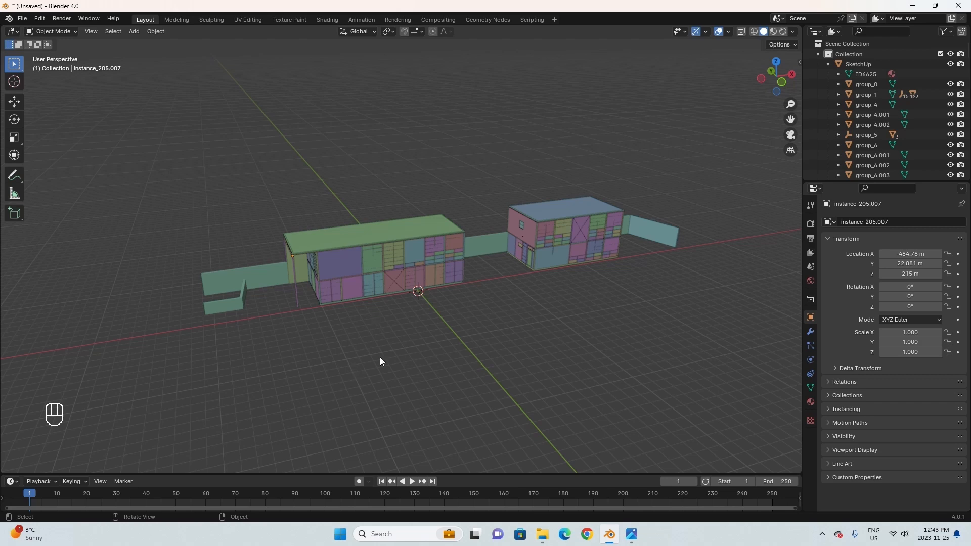
{"action": "middle_click_drag", "start_coordinate": [402, 340], "coordinate": [423, 315]}
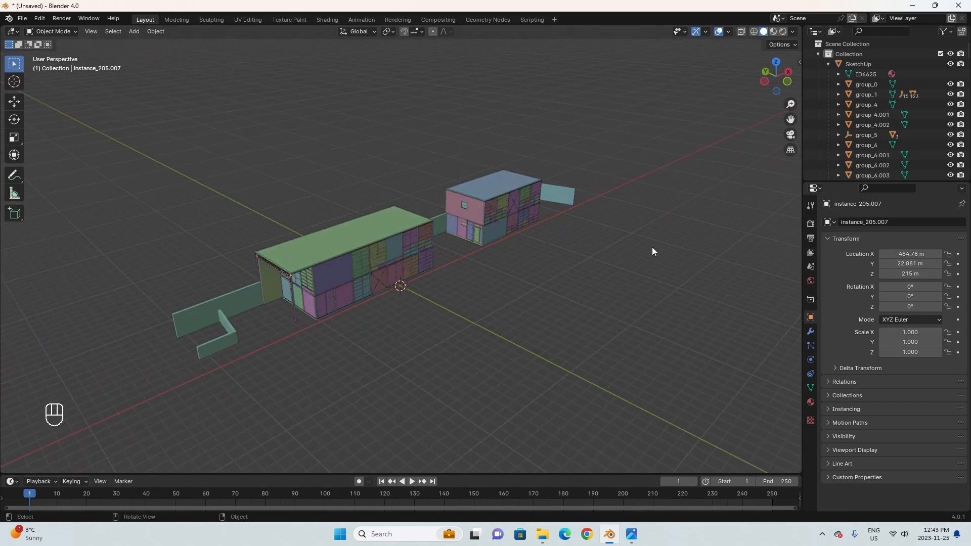
{"action": "middle_click_drag", "start_coordinate": [653, 250], "coordinate": [531, 296]}
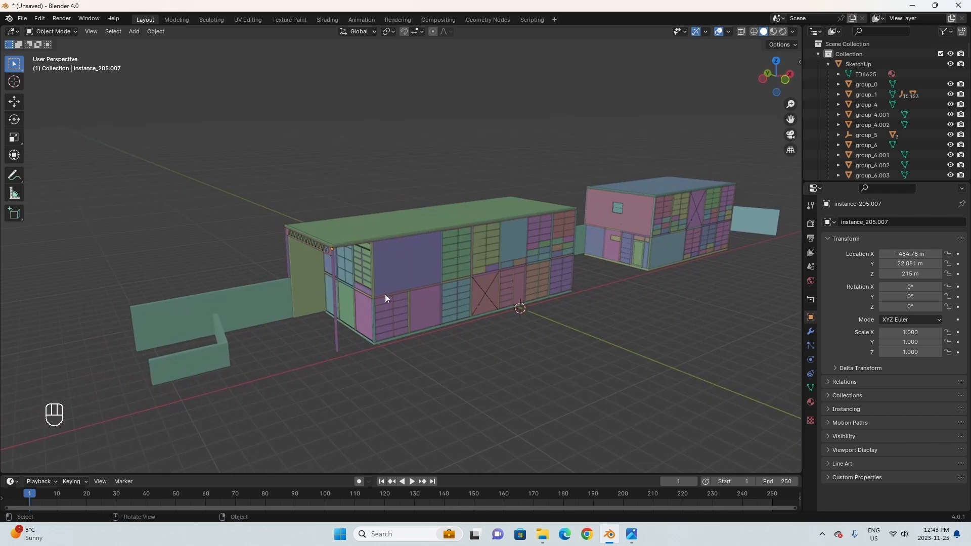
{"action": "middle_click_drag", "start_coordinate": [386, 315], "coordinate": [412, 316]}
Switch to Chrome with the Person 1 profile, open polyhaven.com/all and browse the list of all assets.
{"action": "left_click", "coordinate": [586, 533]}
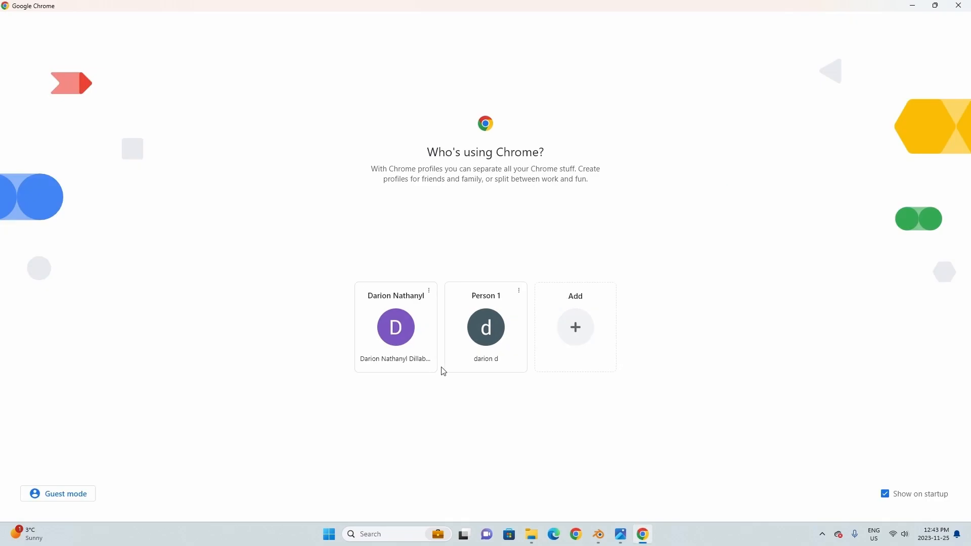
{"action": "left_click", "coordinate": [477, 338]}
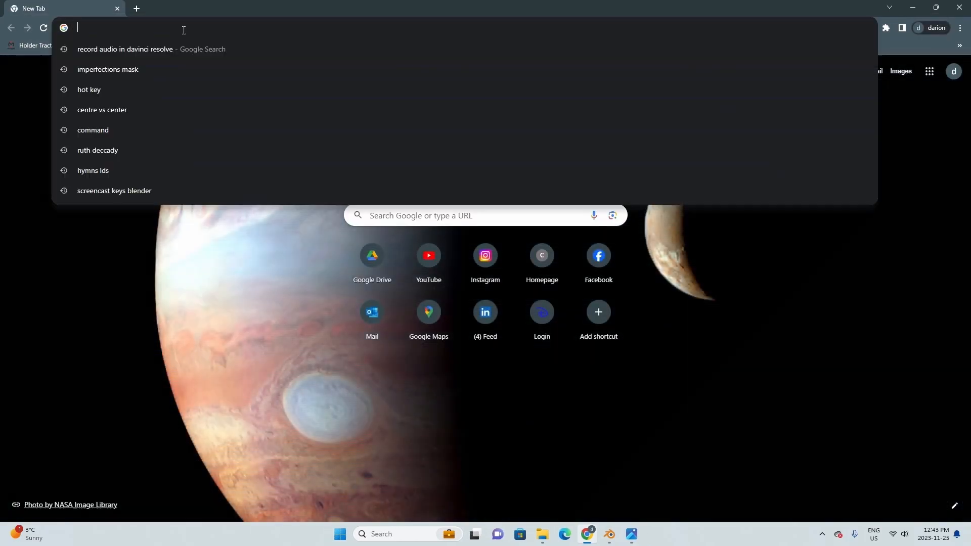
{"action": "type", "text": "poly"}
{"action": "key", "text": "Return"}
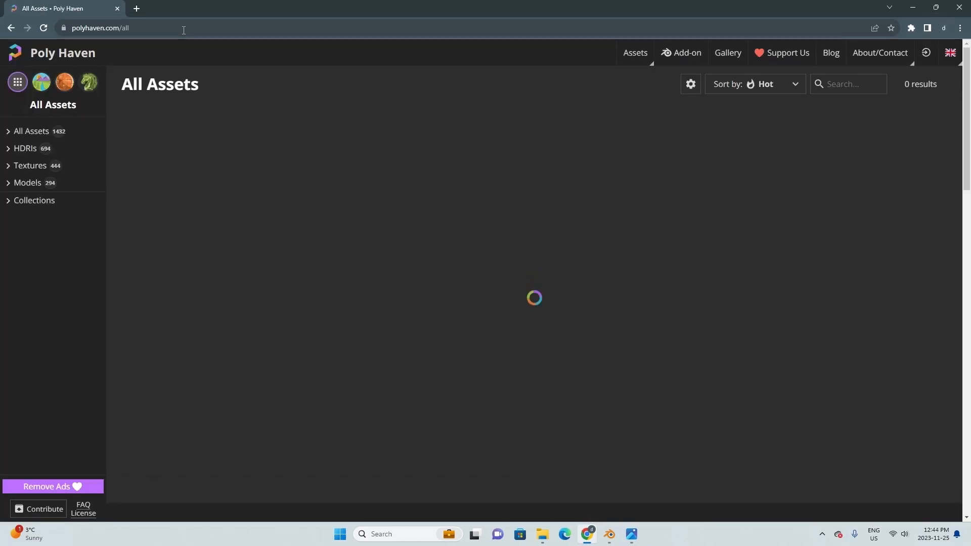
{"action": "scroll", "coordinate": [483, 285], "scroll_direction": "down", "scroll_amount": 8}
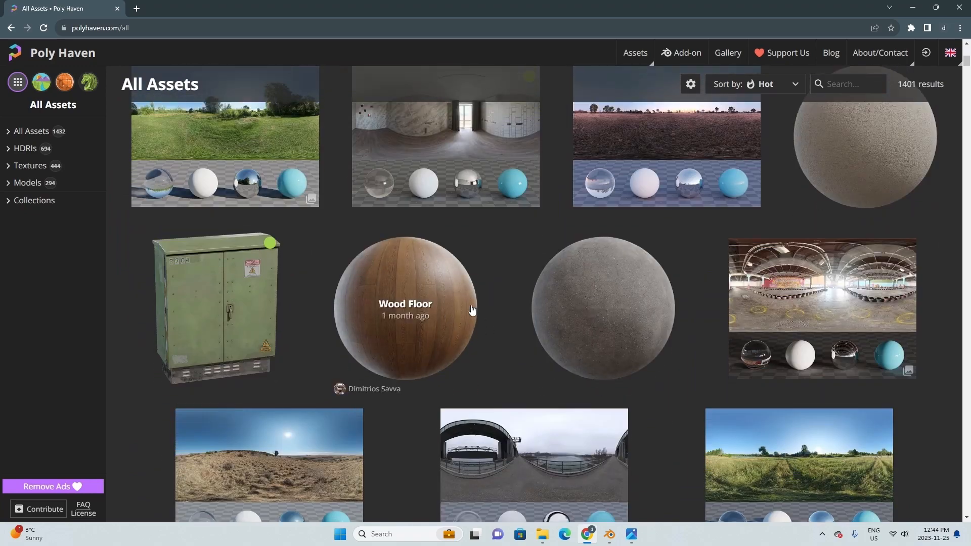
{"action": "scroll", "coordinate": [484, 285], "scroll_direction": "up", "scroll_amount": 8}
Open the Poliigon website in a new tab, go to its homepage and browse it.
{"action": "left_click", "coordinate": [136, 9]}
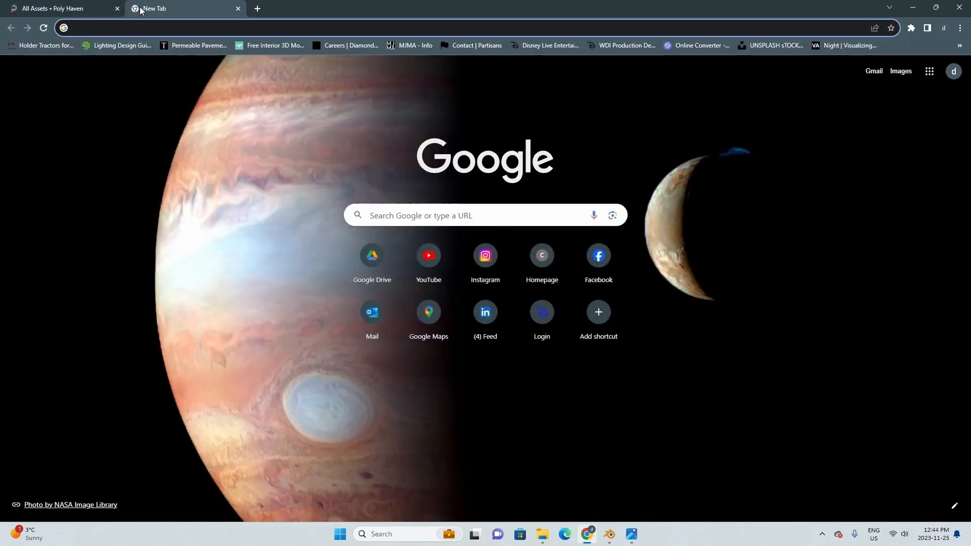
{"action": "type", "text": "poli"}
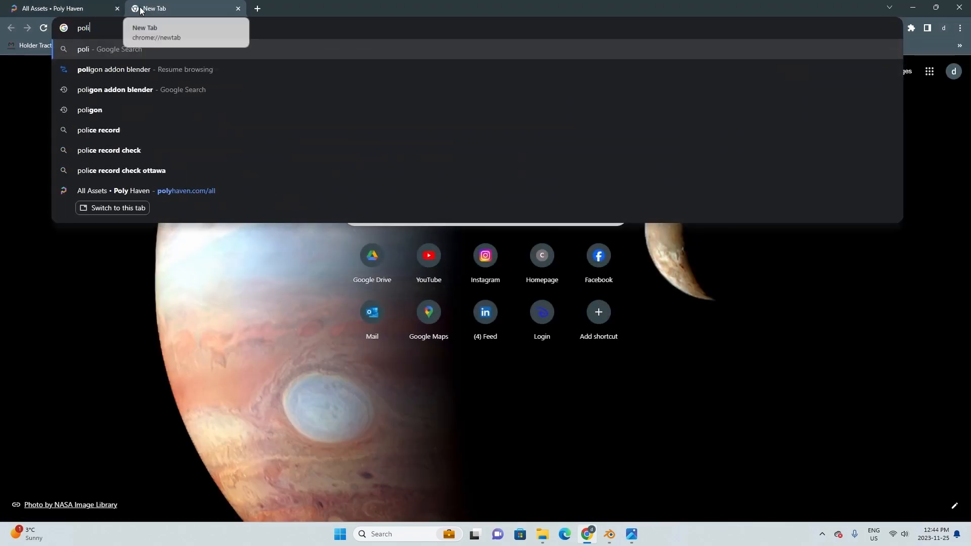
{"action": "left_click", "coordinate": [148, 70]}
{"action": "left_click", "coordinate": [883, 187]}
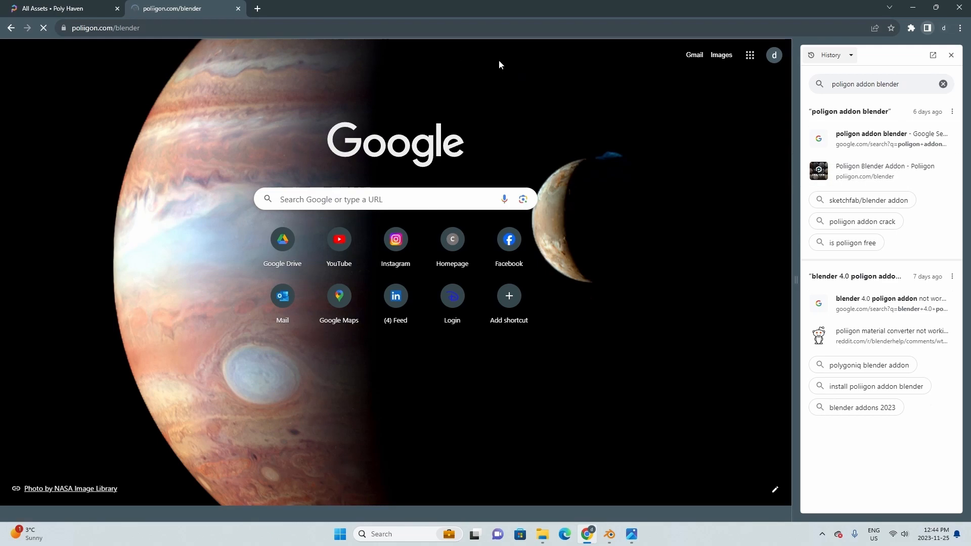
{"action": "left_click", "coordinate": [54, 62]}
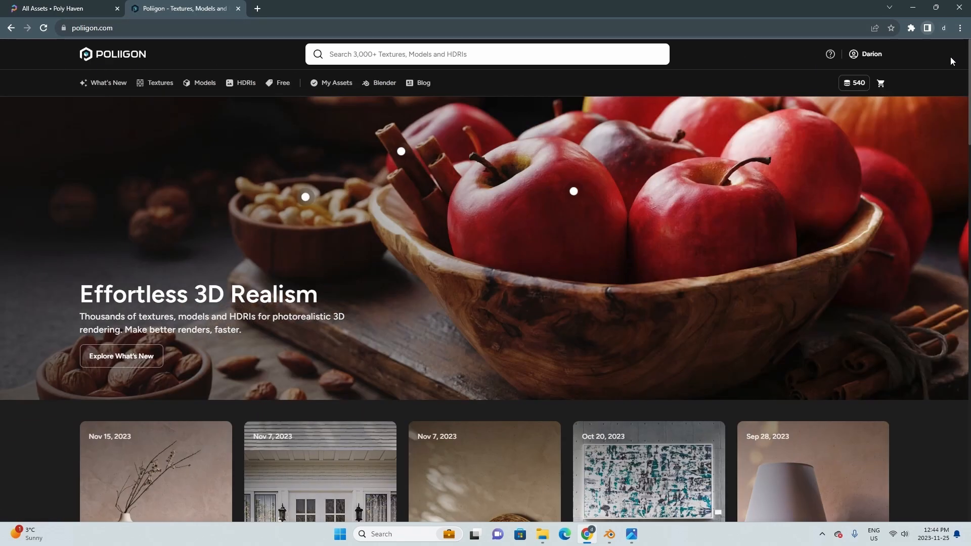
{"action": "scroll", "coordinate": [627, 292], "scroll_direction": "down", "scroll_amount": 5}
{"action": "scroll", "coordinate": [631, 289], "scroll_direction": "up", "scroll_amount": 5}
{"action": "scroll", "coordinate": [587, 247], "scroll_direction": "down", "scroll_amount": 2}
{"action": "scroll", "coordinate": [488, 298], "scroll_direction": "up", "scroll_amount": 2}
Return to the Poly Haven asset list, search for "conc" and open the Concrete Wall 007 texture.
{"action": "key", "text": "ctrl+shift+Tab"}
{"action": "scroll", "coordinate": [618, 318], "scroll_direction": "down", "scroll_amount": 2}
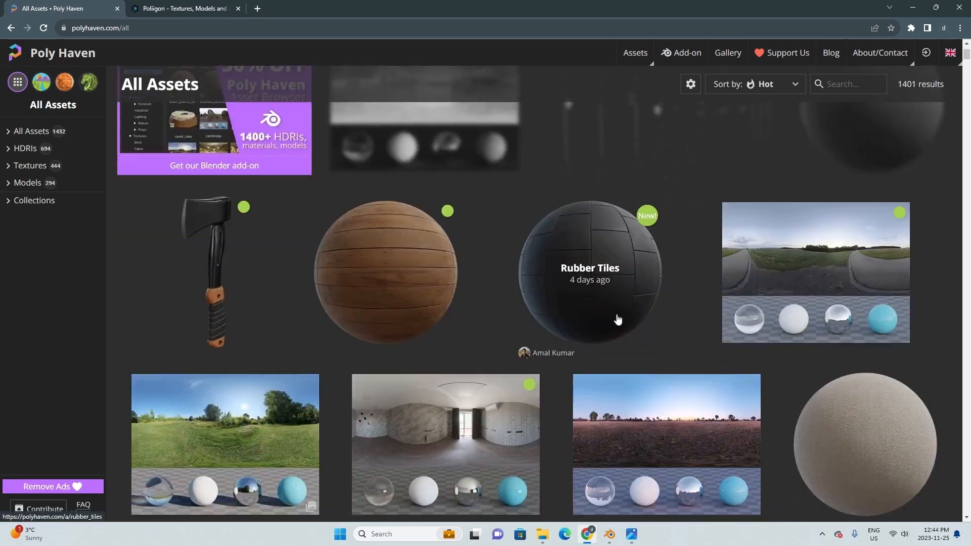
{"action": "scroll", "coordinate": [608, 351], "scroll_direction": "up", "scroll_amount": 2}
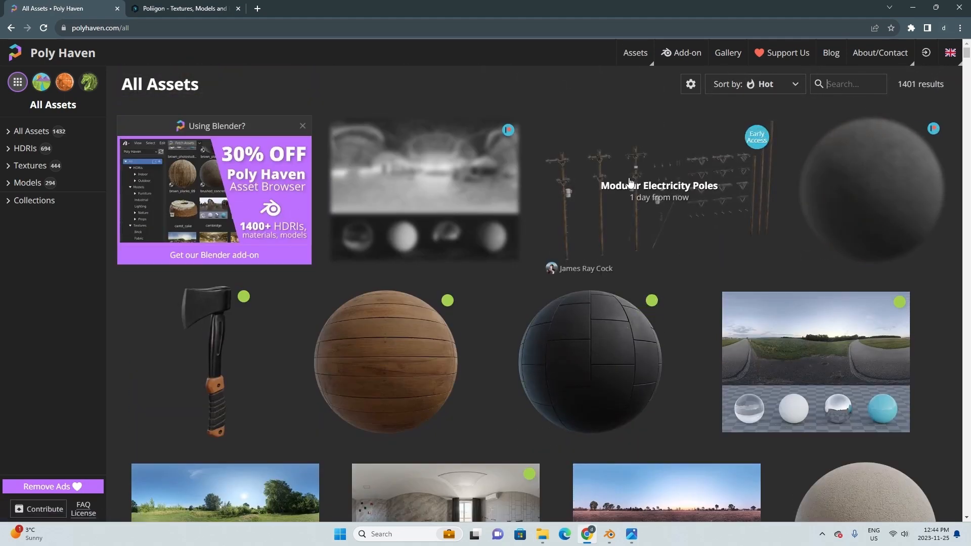
{"action": "scroll", "coordinate": [582, 212], "scroll_direction": "down", "scroll_amount": 2}
{"action": "scroll", "coordinate": [590, 162], "scroll_direction": "up", "scroll_amount": 2}
{"action": "left_click", "coordinate": [846, 84]}
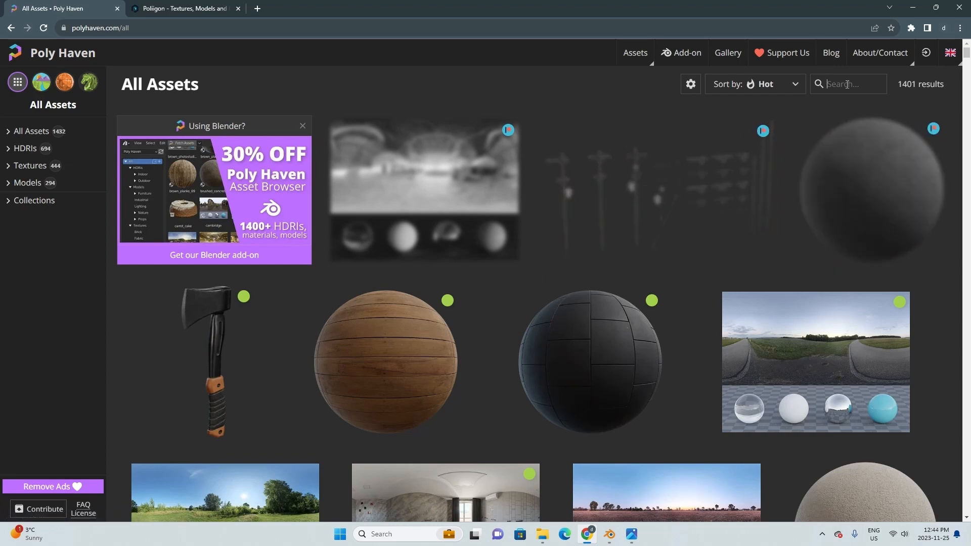
{"action": "scroll", "coordinate": [399, 247], "scroll_direction": "down", "scroll_amount": 2}
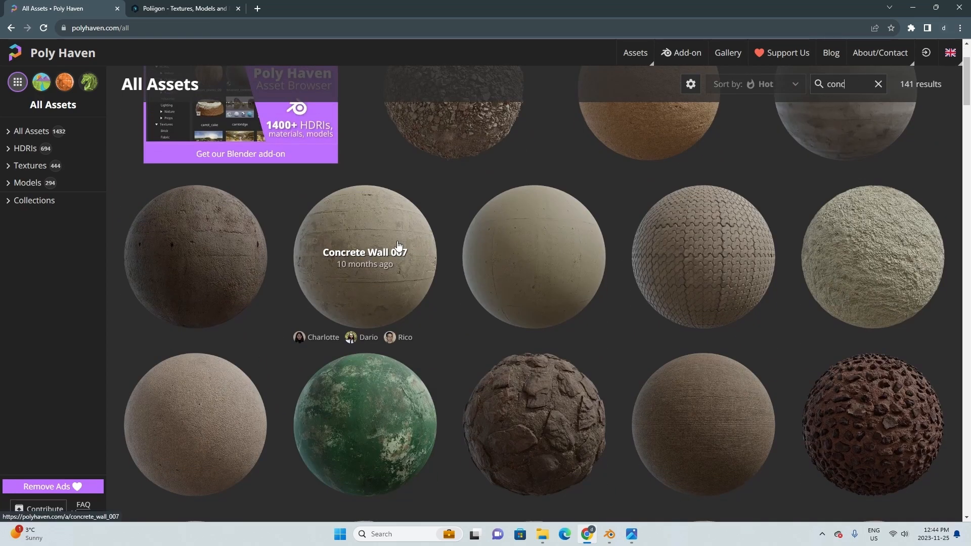
{"action": "left_click", "coordinate": [374, 214]}
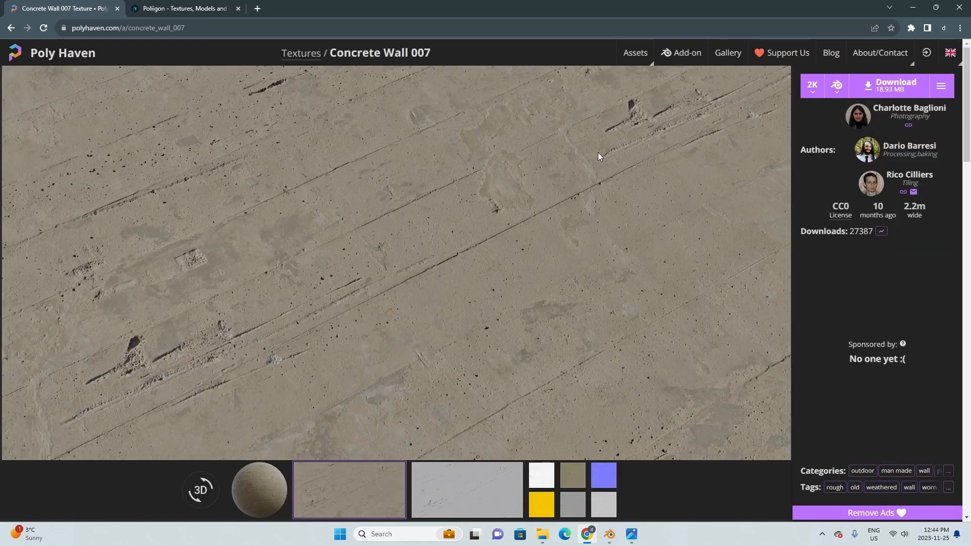
Check the available resolutions and download the Concrete Wall 007 texture in 2K Blender format.
{"action": "left_click", "coordinate": [814, 92]}
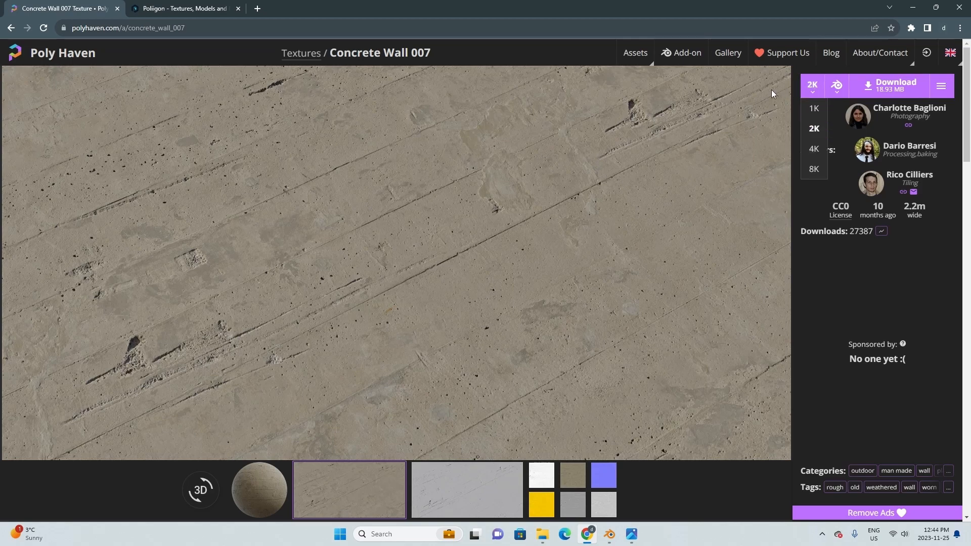
{"action": "left_click", "coordinate": [742, 116]}
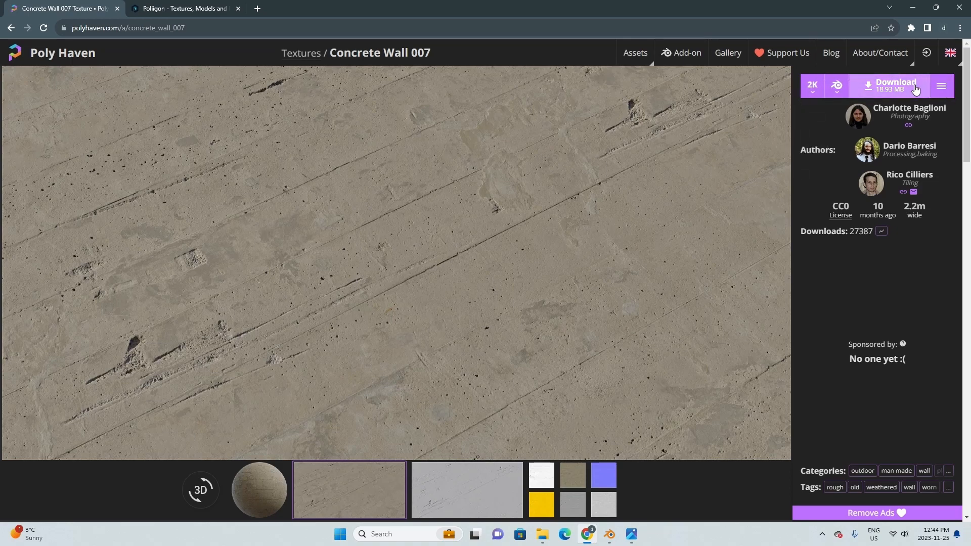
{"action": "left_click", "coordinate": [871, 89]}
Switch to File Explorer and create a folder named Textures inside the Eames House folder.
{"action": "left_click", "coordinate": [542, 534]}
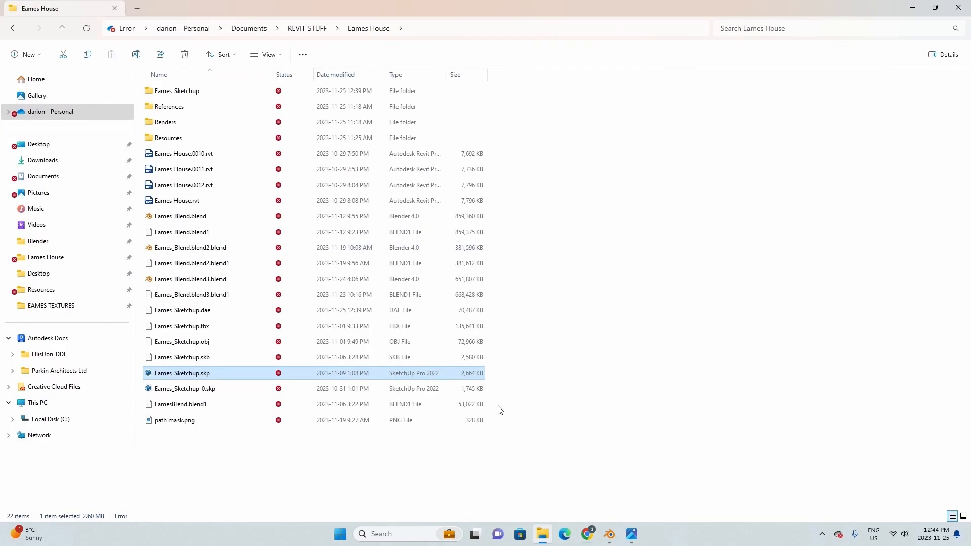
{"action": "right_click", "coordinate": [195, 457]}
{"action": "mouse_move", "coordinate": [233, 414]}
{"action": "left_click", "coordinate": [349, 229]}
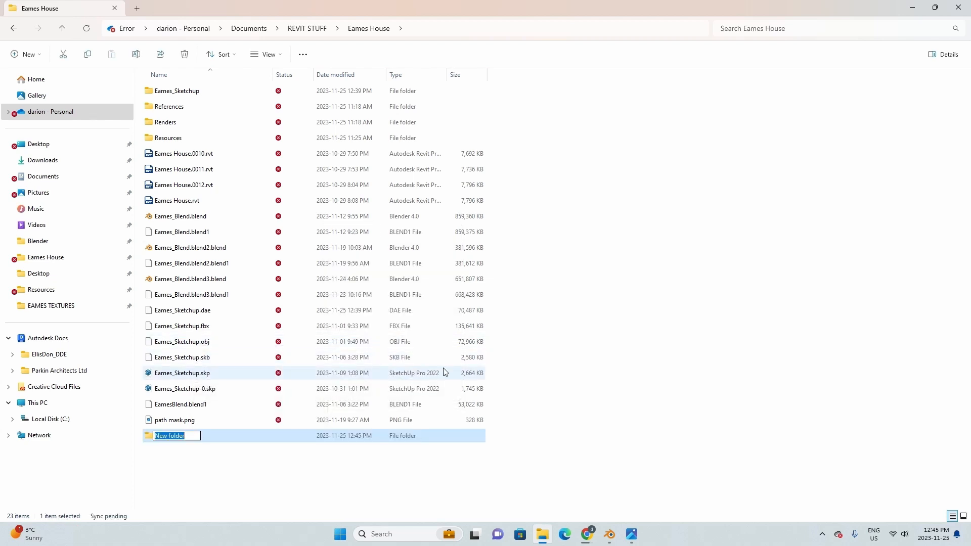
{"action": "type", "text": "Te e"}
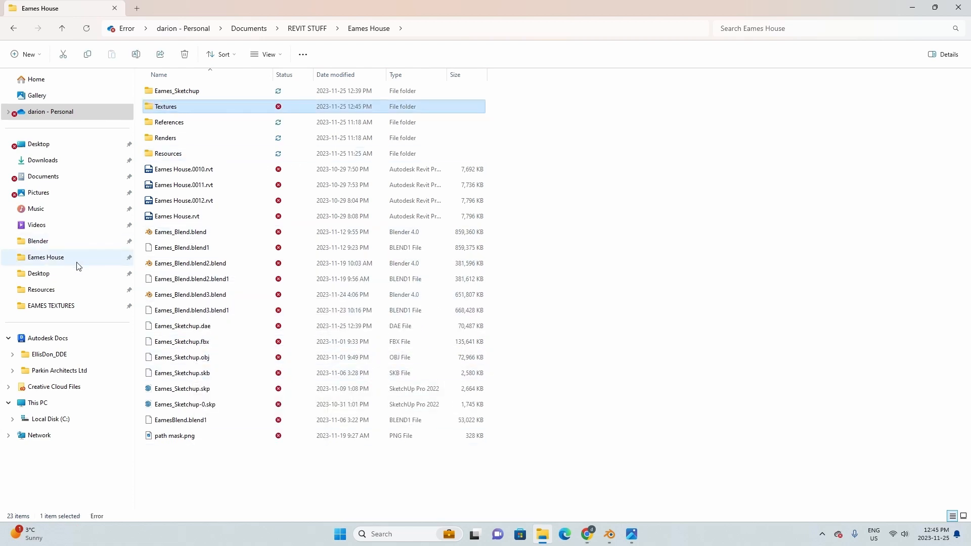
{"action": "key", "text": "Return"}
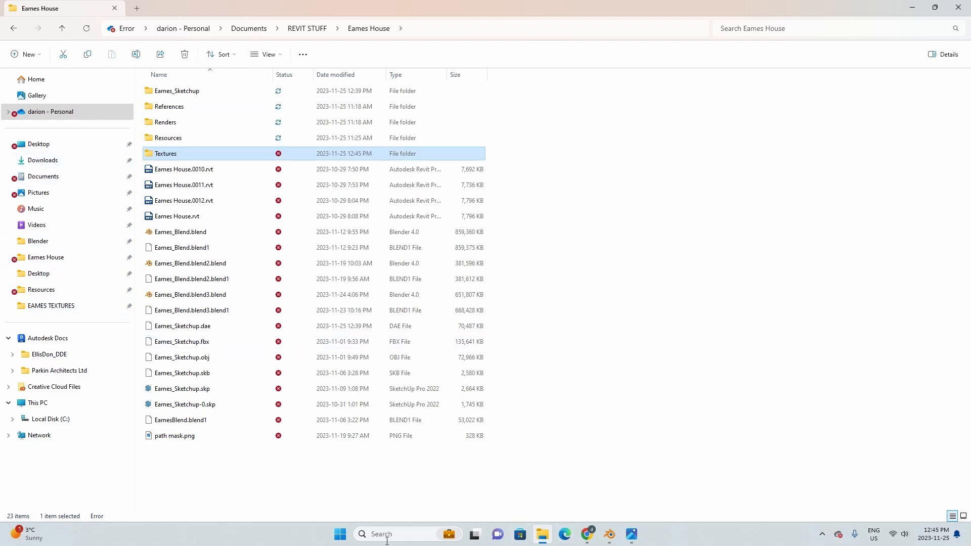
Open a second File Explorer window, place it beside the folder list and show the Downloads folder in it.
{"action": "left_click", "coordinate": [387, 539]}
{"action": "type", "text": "file"}
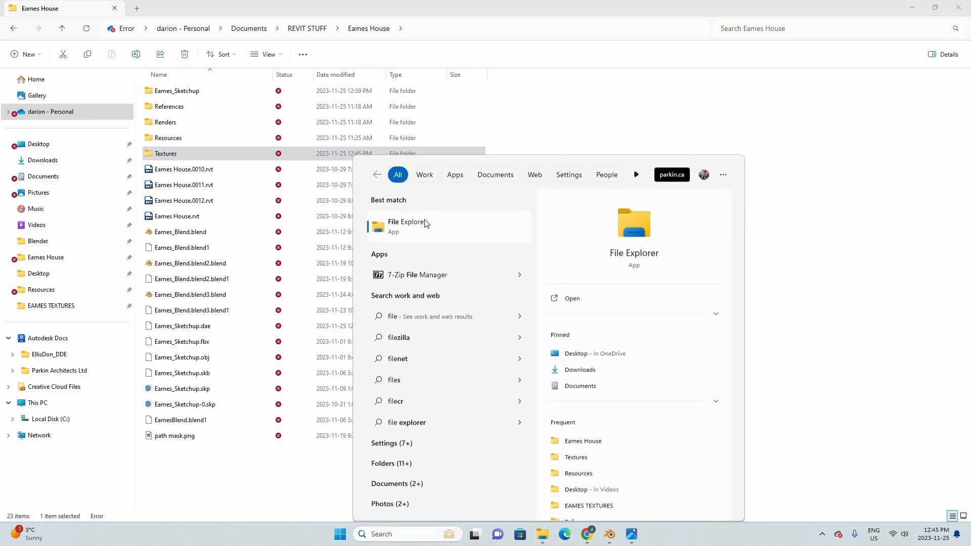
{"action": "left_click", "coordinate": [426, 224]}
{"action": "left_click_drag", "start_coordinate": [445, 96], "coordinate": [669, 71]}
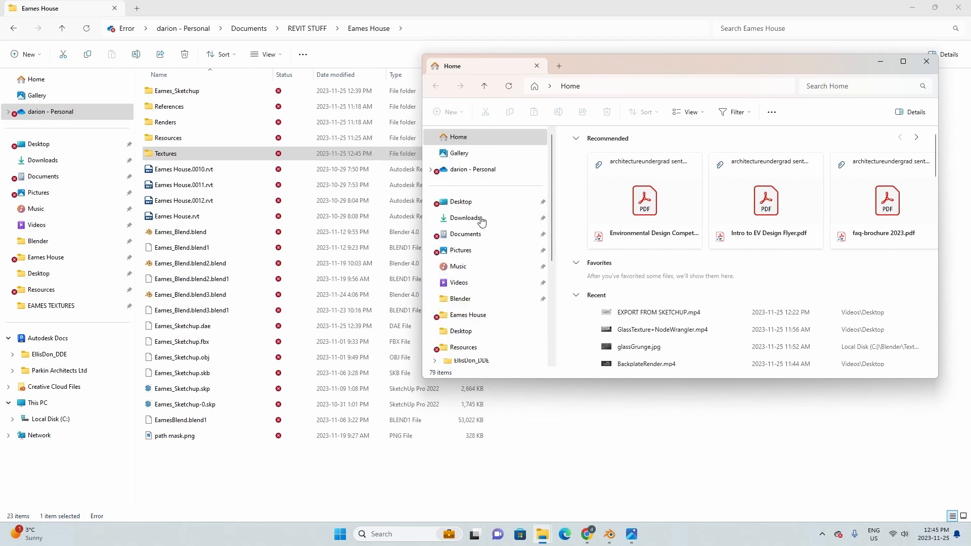
{"action": "left_click", "coordinate": [464, 218]}
Open the Textures folder and move the downloaded concrete_wall_007_2k.blend.zip from Downloads into it.
{"action": "double_click", "coordinate": [166, 153]}
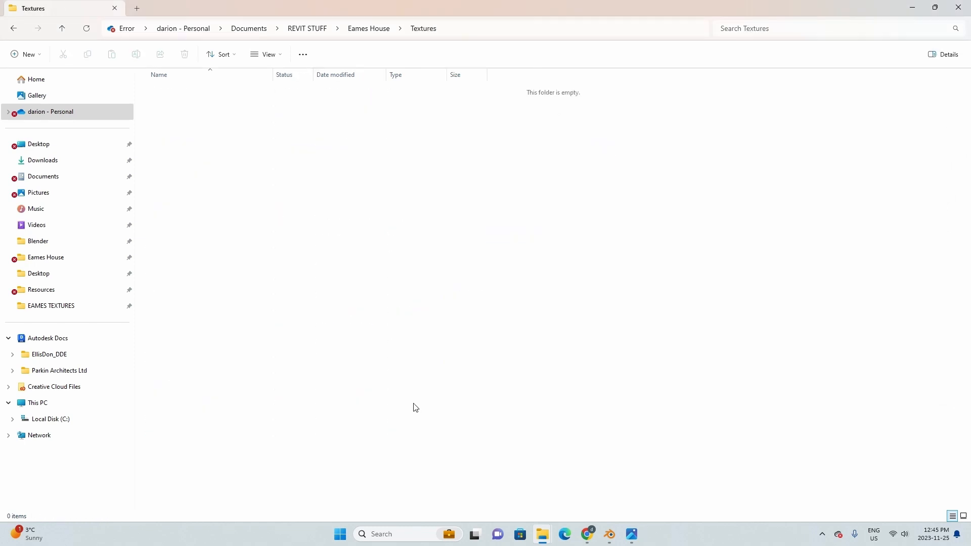
{"action": "left_click", "coordinate": [596, 484]}
{"action": "left_click_drag", "start_coordinate": [590, 169], "coordinate": [160, 107]}
Extract concrete_wall_007_2k.blend.zip in the Textures folder and delete the zip archive.
{"action": "right_click", "coordinate": [174, 93]}
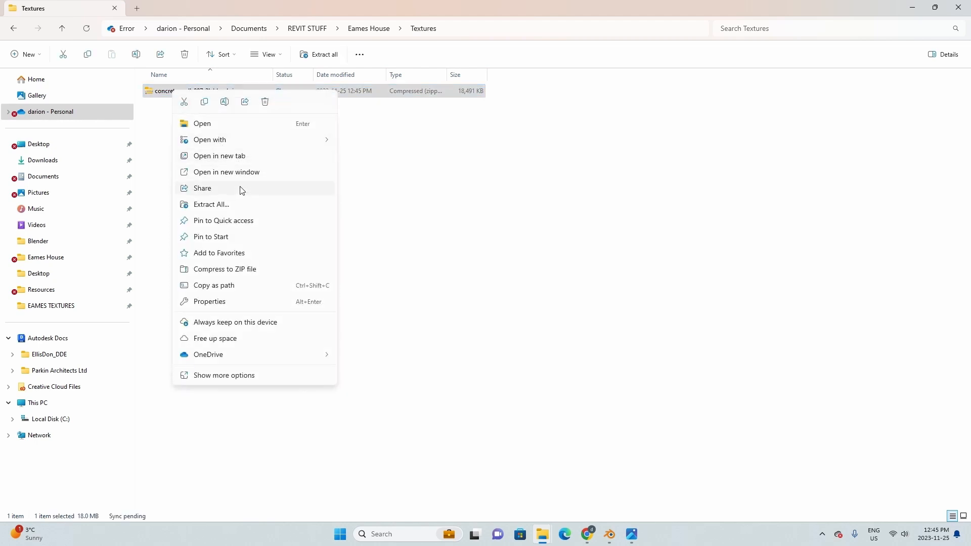
{"action": "left_click", "coordinate": [234, 206]}
{"action": "left_click", "coordinate": [589, 361]}
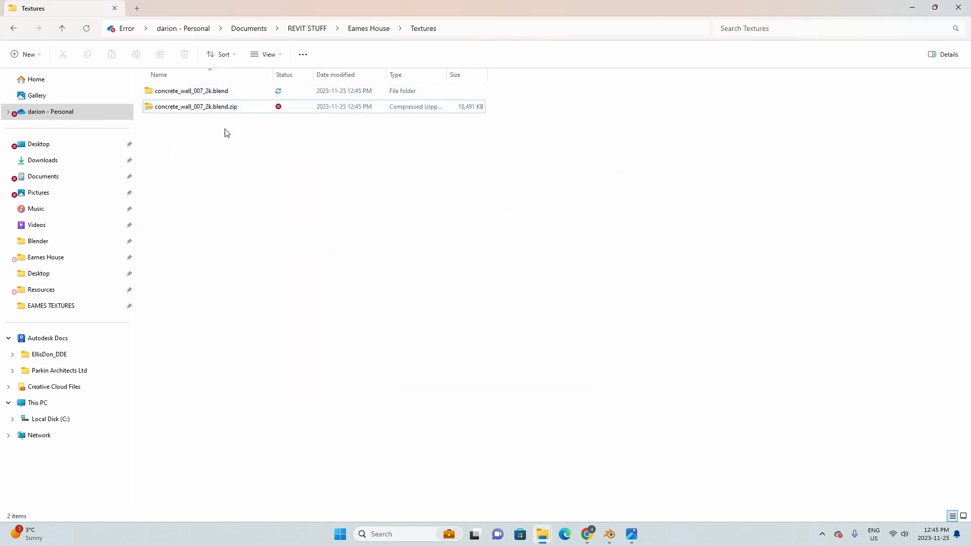
{"action": "key", "text": "Delete"}
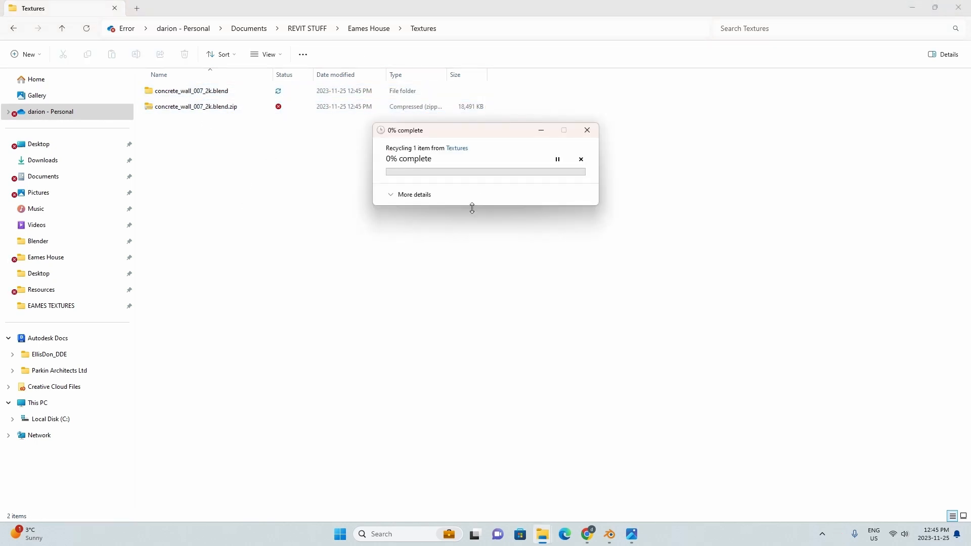
Switch back to Chrome, return to Poly Haven's full asset list and search for "metal".
{"action": "left_click", "coordinate": [610, 534]}
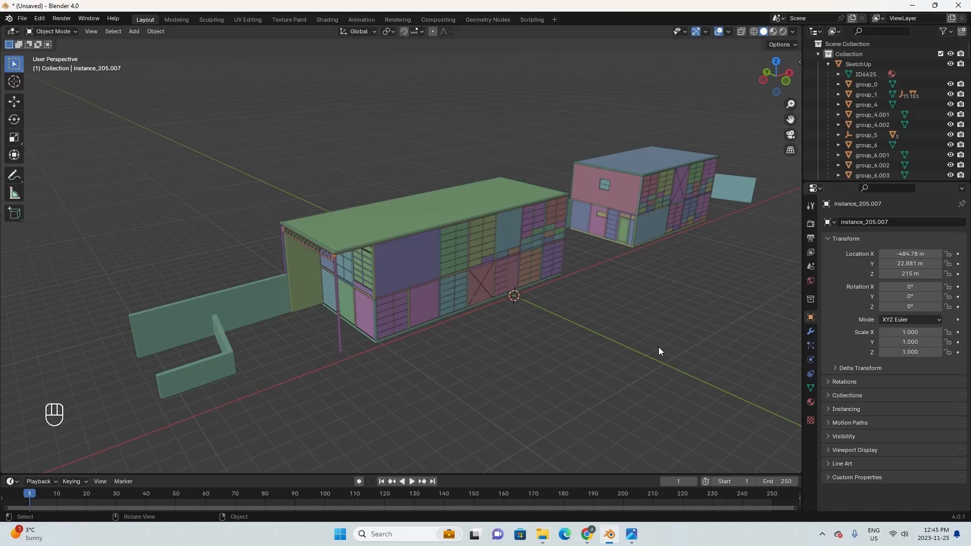
{"action": "left_click", "coordinate": [588, 535]}
{"action": "left_click", "coordinate": [10, 27]}
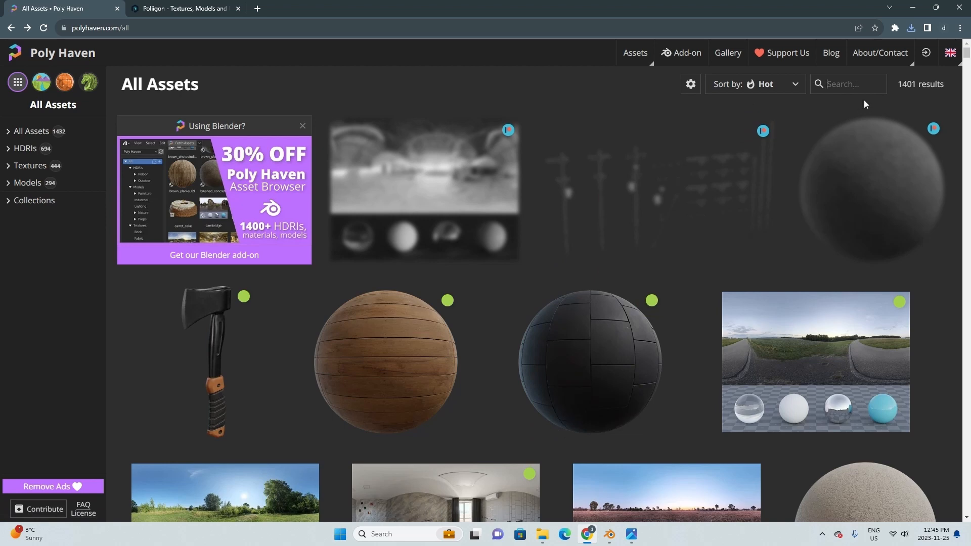
{"action": "type", "text": "metal"}
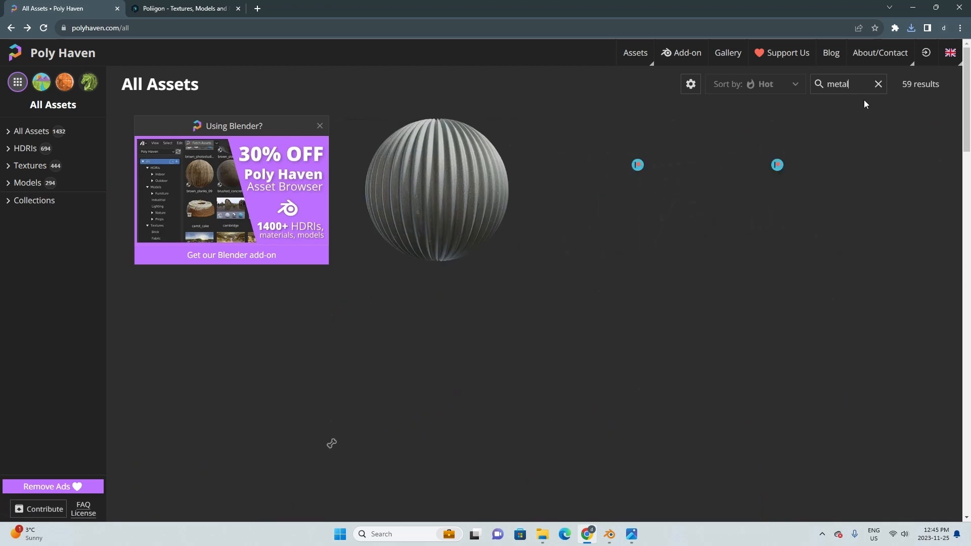
Browse the metal search results and open the Green Metal Rust texture.
{"action": "scroll", "coordinate": [481, 253], "scroll_direction": "down", "scroll_amount": 8}
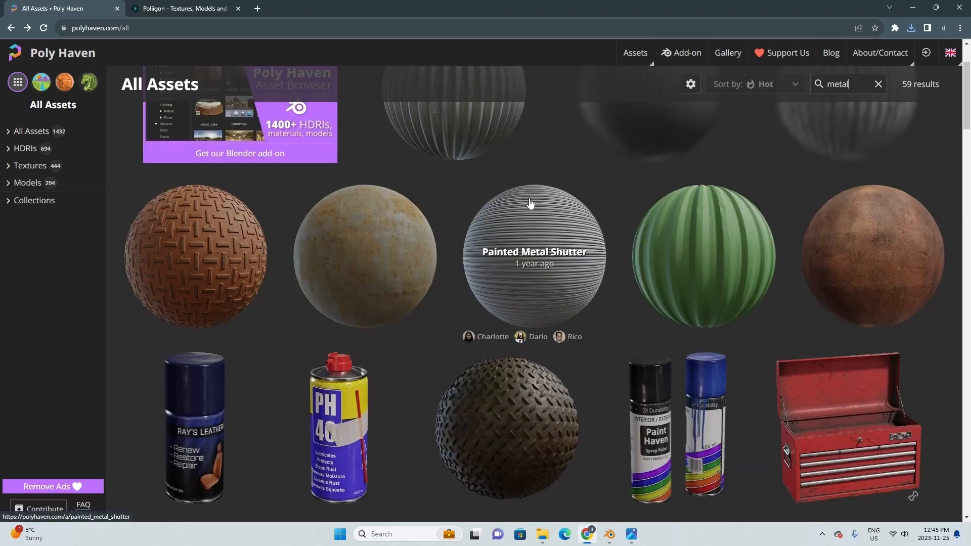
{"action": "scroll", "coordinate": [494, 277], "scroll_direction": "down", "scroll_amount": 6}
{"action": "scroll", "coordinate": [509, 283], "scroll_direction": "up", "scroll_amount": 15}
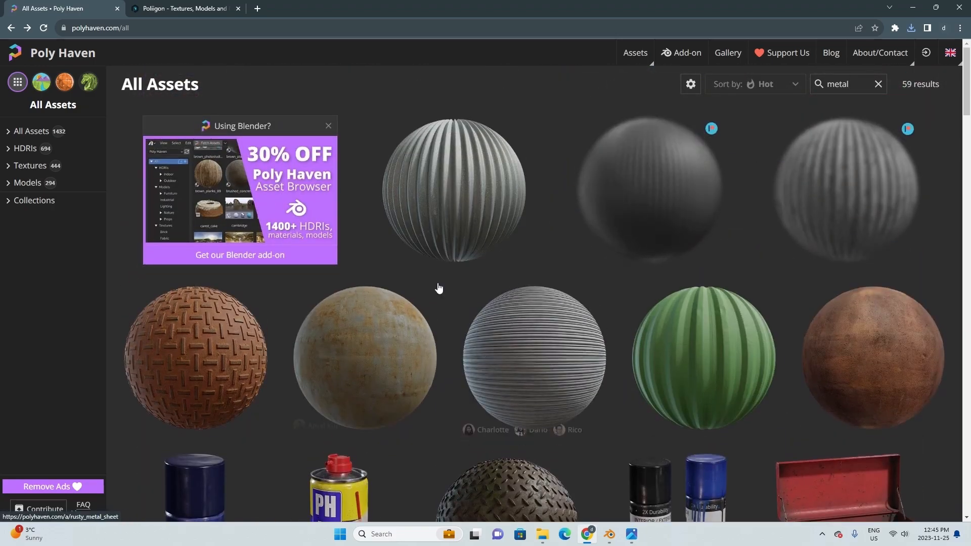
{"action": "scroll", "coordinate": [440, 304], "scroll_direction": "down", "scroll_amount": 6}
{"action": "scroll", "coordinate": [319, 278], "scroll_direction": "up", "scroll_amount": 4}
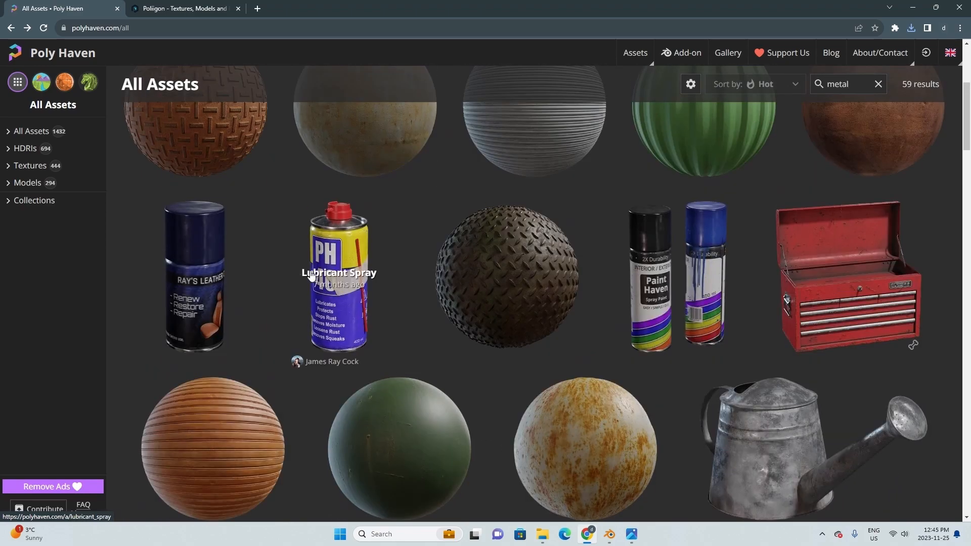
{"action": "scroll", "coordinate": [461, 200], "scroll_direction": "up", "scroll_amount": 1}
{"action": "scroll", "coordinate": [470, 213], "scroll_direction": "down", "scroll_amount": 4}
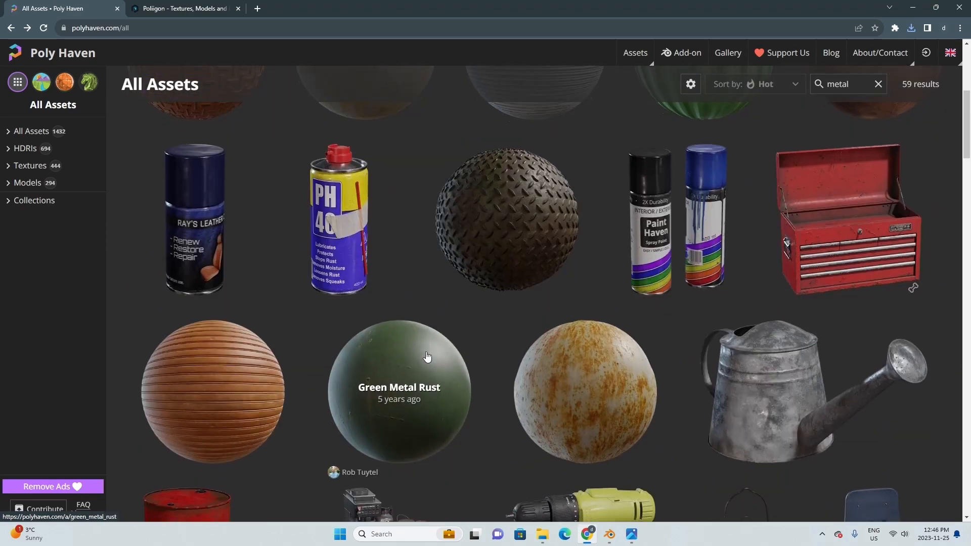
{"action": "scroll", "coordinate": [425, 328], "scroll_direction": "down", "scroll_amount": 2}
{"action": "left_click", "coordinate": [425, 278]}
Preview the Green Metal Rust texture on the sphere and download it in 2K Blender format.
{"action": "scroll", "coordinate": [427, 301], "scroll_direction": "down", "scroll_amount": 3}
{"action": "scroll", "coordinate": [445, 282], "scroll_direction": "up", "scroll_amount": 3}
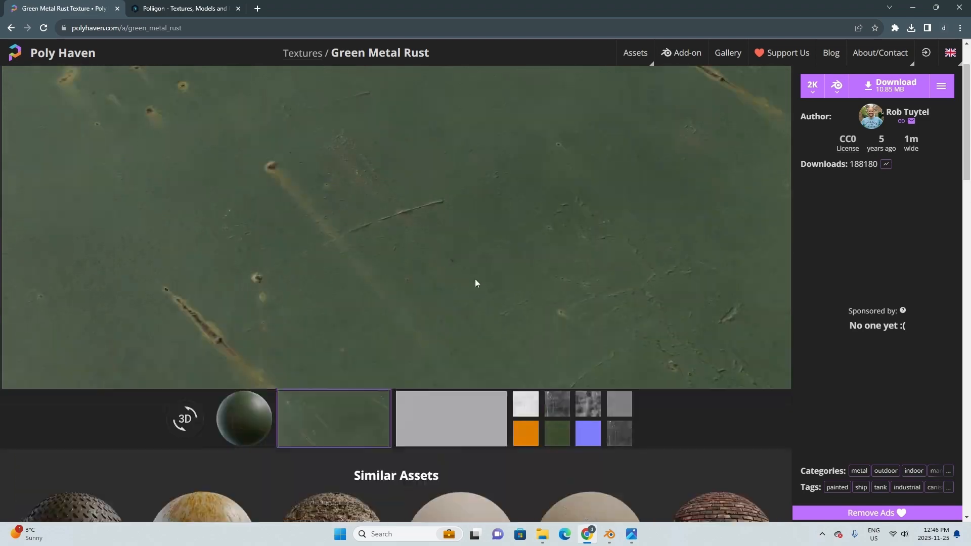
{"action": "scroll", "coordinate": [451, 203], "scroll_direction": "down", "scroll_amount": 3}
{"action": "scroll", "coordinate": [379, 253], "scroll_direction": "up", "scroll_amount": 2}
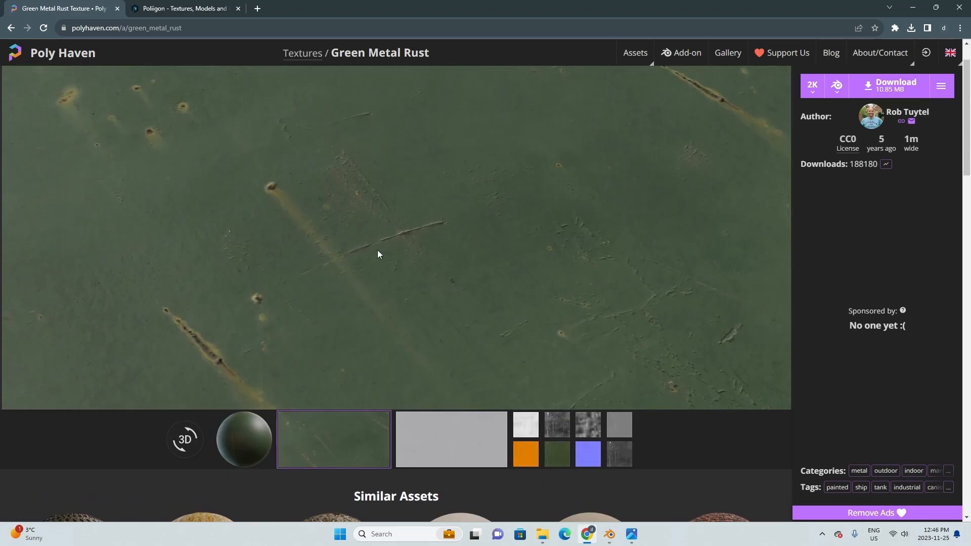
{"action": "scroll", "coordinate": [258, 363], "scroll_direction": "down", "scroll_amount": 2}
{"action": "left_click", "coordinate": [257, 363]}
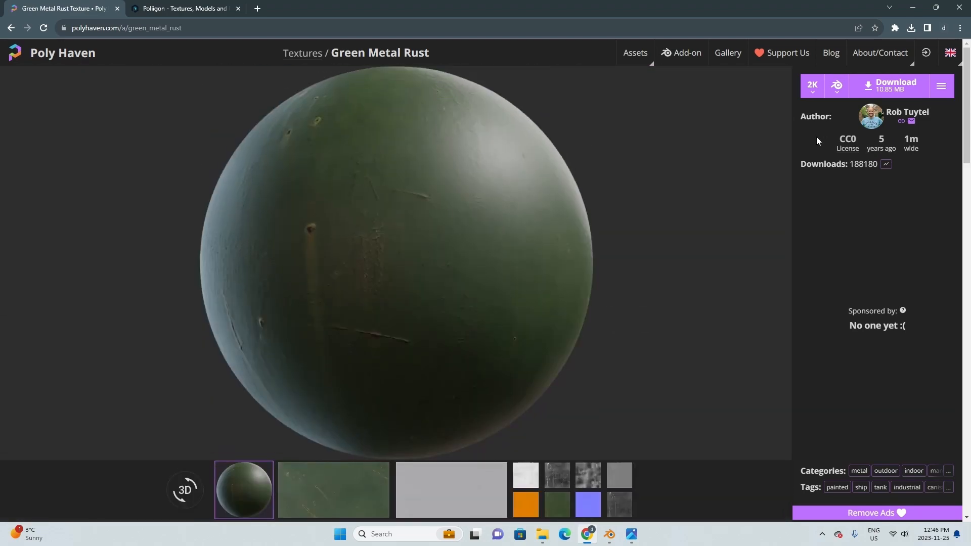
{"action": "left_click", "coordinate": [890, 85]}
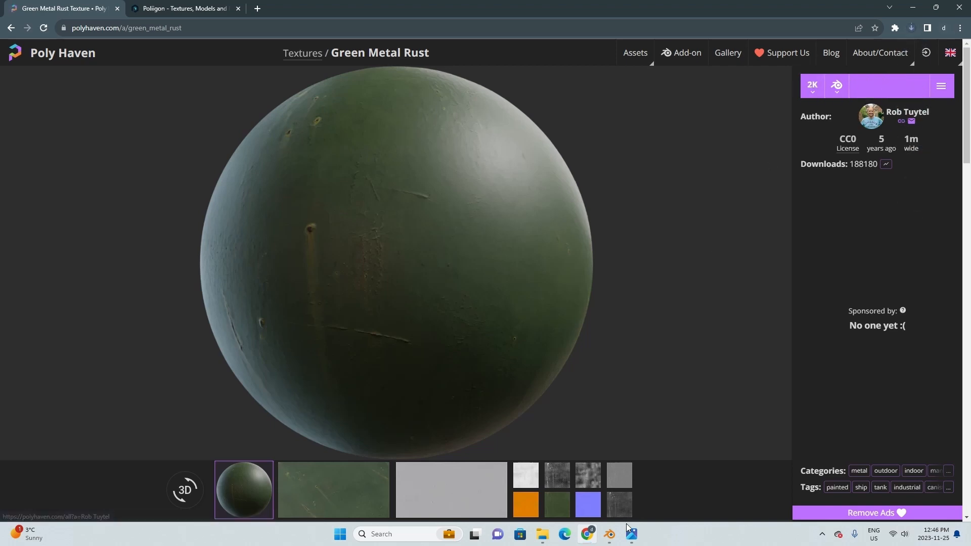
Switch to File Explorer and move the downloaded green_metal_rust_2k.blend.zip from Downloads into the Textures folder.
{"action": "mouse_move", "coordinate": [546, 537]}
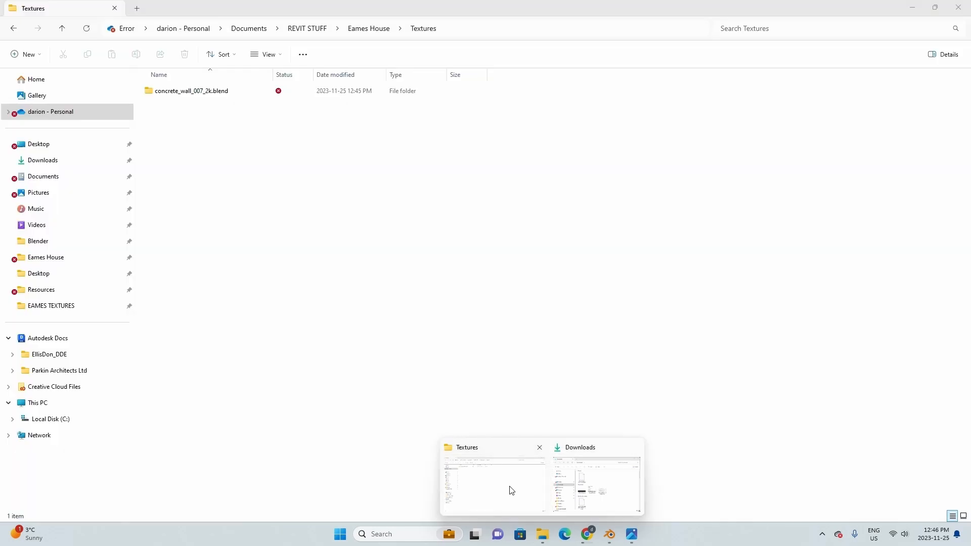
{"action": "left_click", "coordinate": [587, 485]}
{"action": "left_click_drag", "start_coordinate": [590, 172], "coordinate": [227, 165]}
Extract green_metal_rust_2k.blend.zip in the Textures folder and delete the zip archive.
{"action": "right_click", "coordinate": [179, 105]}
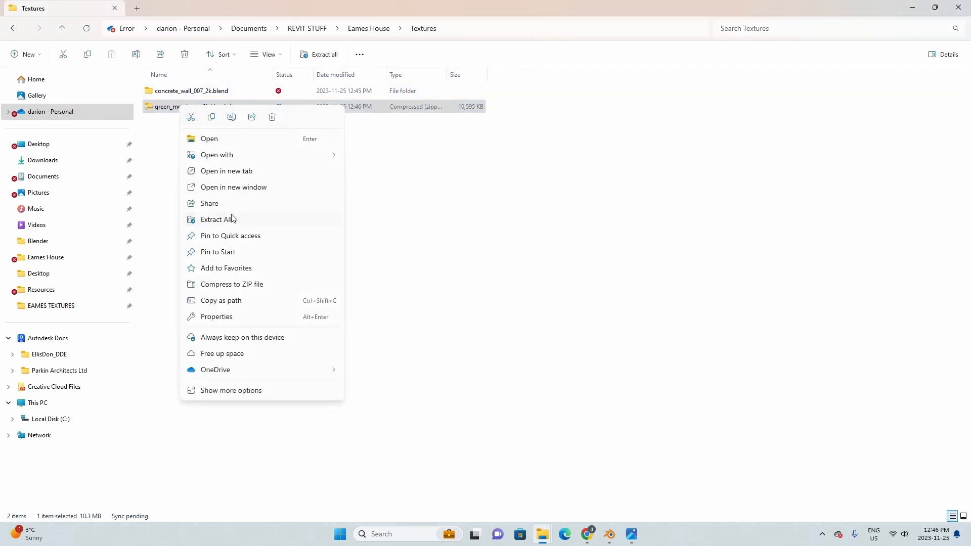
{"action": "left_click", "coordinate": [228, 221]}
{"action": "left_click", "coordinate": [575, 362]}
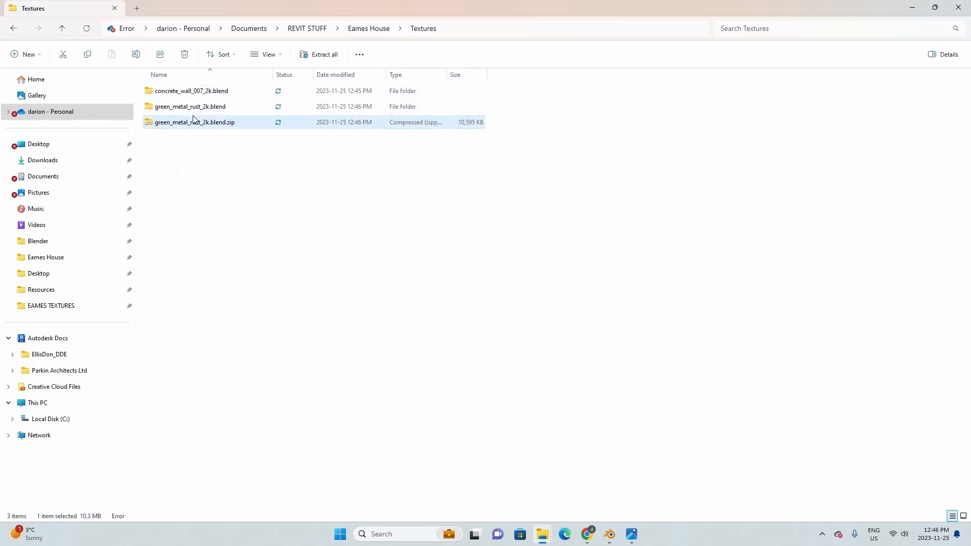
{"action": "left_click", "coordinate": [180, 123]}
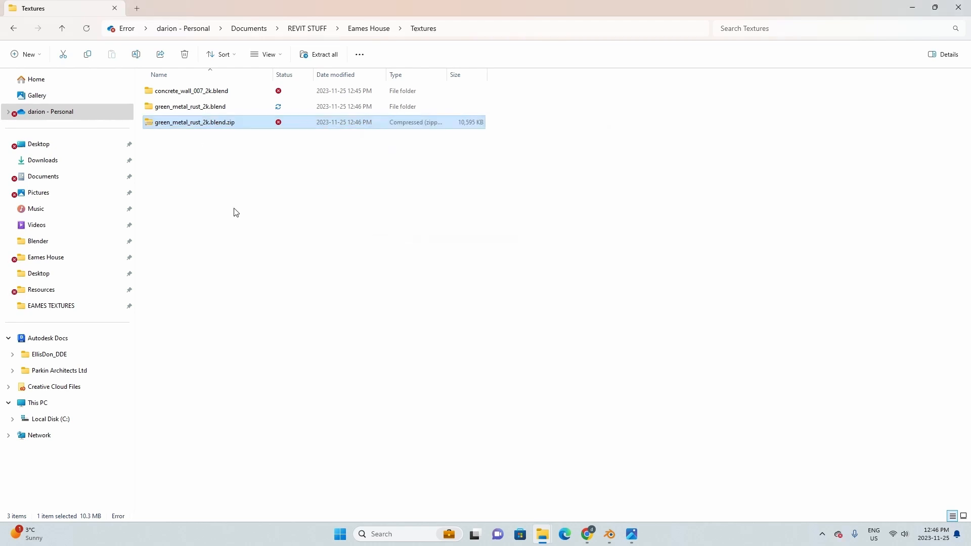
{"action": "key", "text": "Delete"}
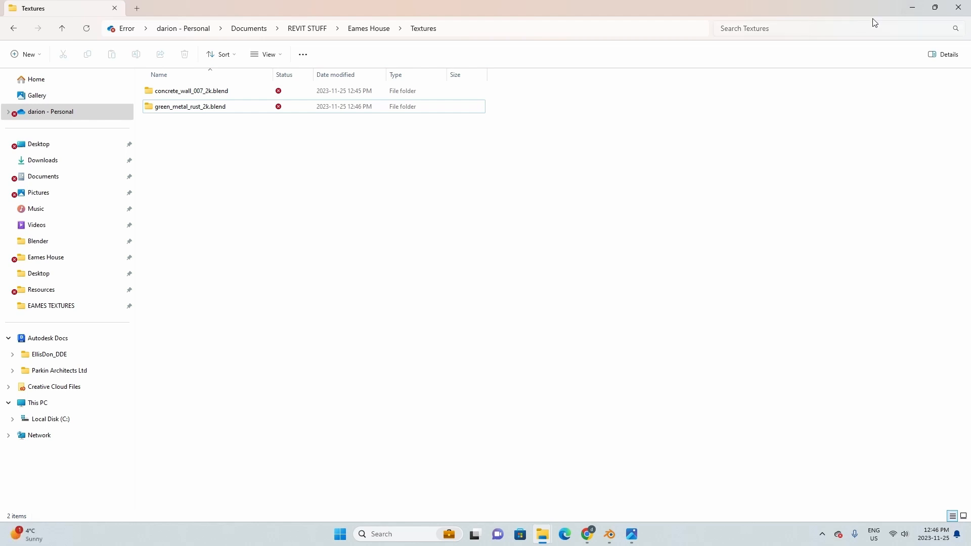
Minimise the Textures folder window and switch to Blender to view the Eames House model from a lower angle.
{"action": "left_click", "coordinate": [913, 8]}
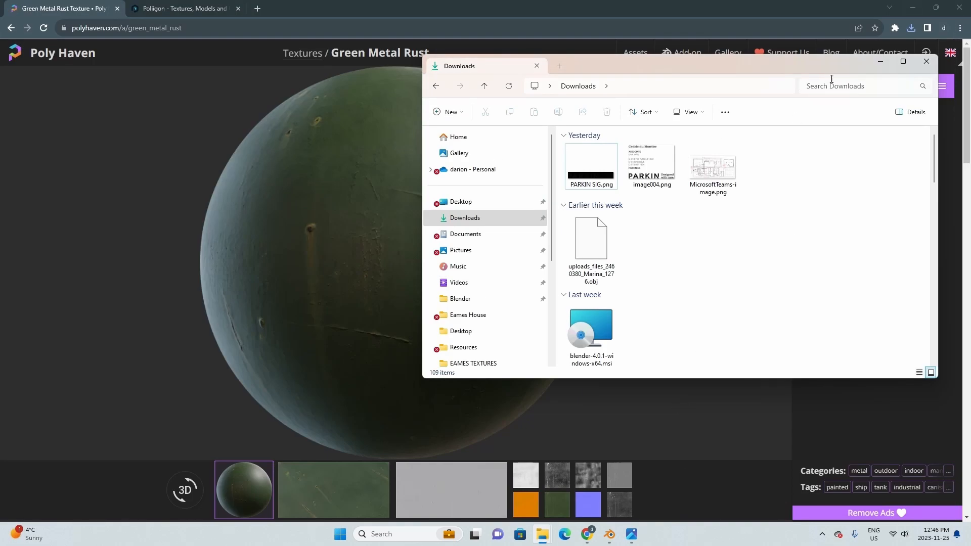
{"action": "left_click", "coordinate": [610, 534]}
{"action": "middle_click_drag", "start_coordinate": [397, 289], "coordinate": [405, 344]}
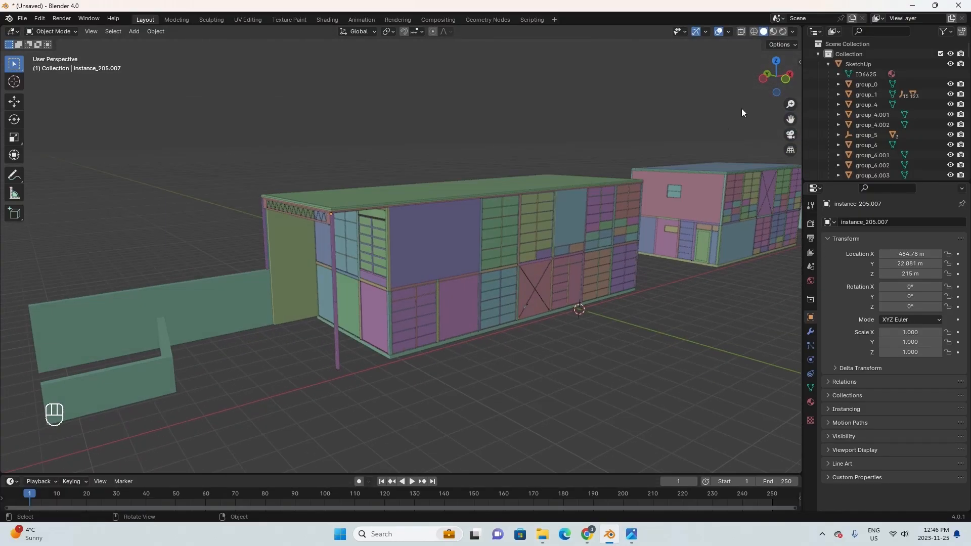
Show the Eames House in Material Preview shading and frame the corner with the free-standing column.
{"action": "left_click", "coordinate": [772, 32]}
{"action": "mouse_move", "coordinate": [364, 283]}
{"action": "middle_mouse_down"}
{"action": "mouse_move", "coordinate": [378, 317]}
{"action": "mouse_move", "coordinate": [393, 303]}
{"action": "middle_mouse_up"}
{"action": "scroll", "coordinate": [378, 319], "scroll_direction": "up", "scroll_amount": 3}
{"action": "middle_click_drag", "start_coordinate": [393, 303], "coordinate": [392, 354]}
{"action": "middle_click_drag", "start_coordinate": [391, 354], "coordinate": [434, 309]}
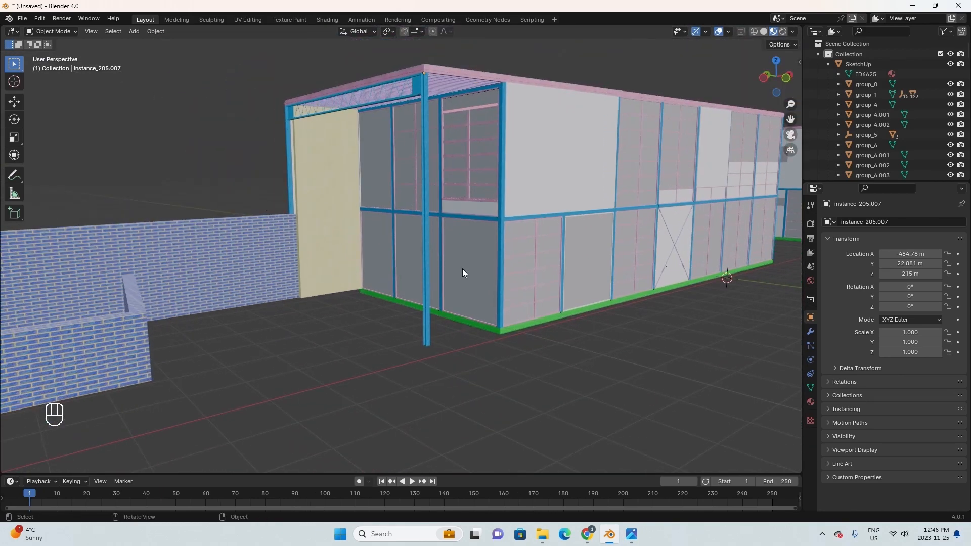
{"action": "middle_click_drag", "start_coordinate": [462, 273], "coordinate": [454, 271]}
Search the add-on preferences for node, check that the Node Wrangler add-on is enabled, and close the preferences.
{"action": "left_click", "coordinate": [41, 18]}
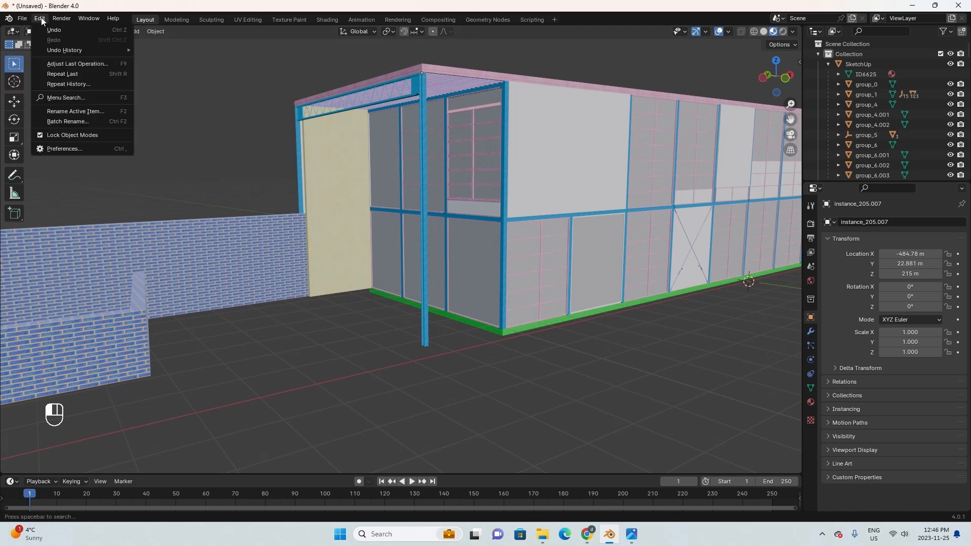
{"action": "left_click", "coordinate": [60, 148]}
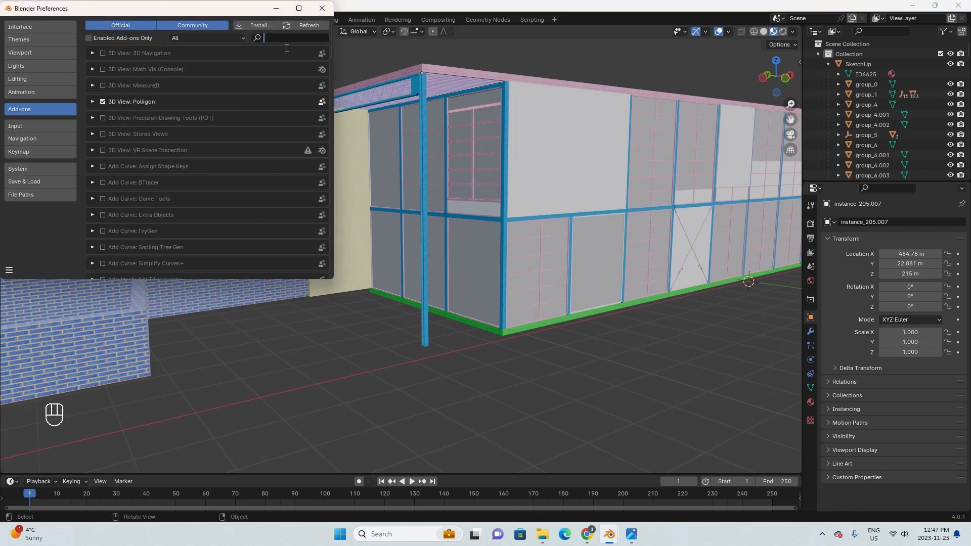
{"action": "type", "text": "node"}
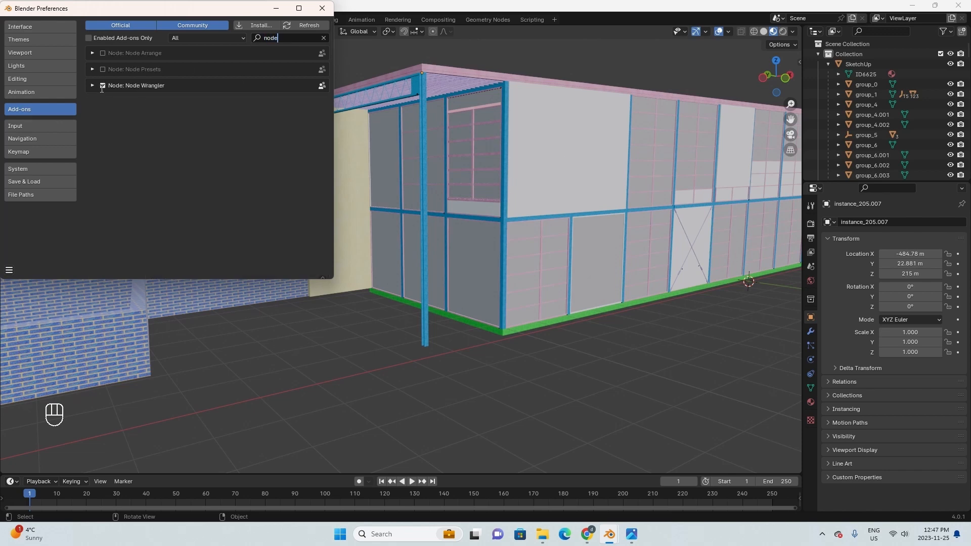
{"action": "left_click", "coordinate": [11, 273]}
{"action": "left_click", "coordinate": [28, 227]}
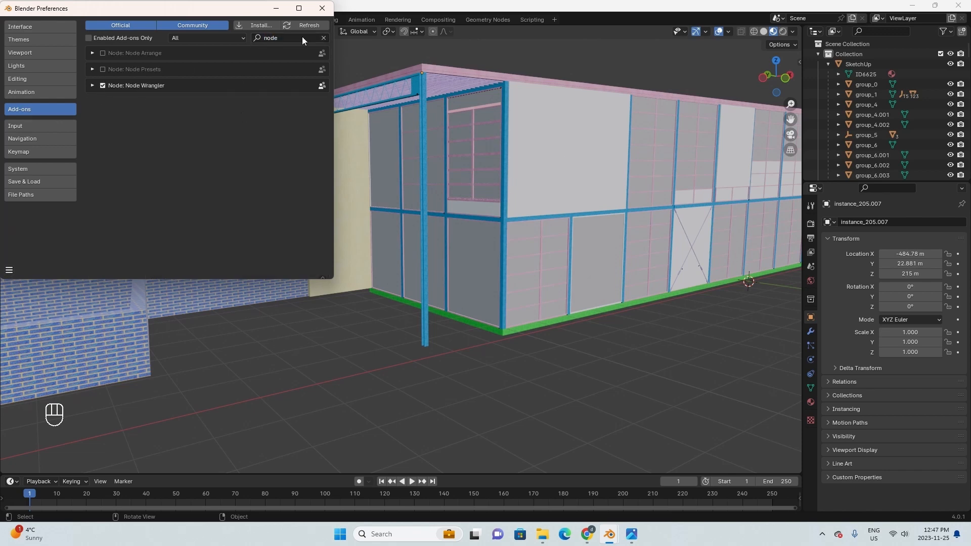
{"action": "left_click", "coordinate": [322, 8]}
Select the lower part of the corner column, split the viewport vertically and turn the new area into a Shader Editor.
{"action": "middle_click_drag", "start_coordinate": [434, 259], "coordinate": [435, 279]}
{"action": "left_click", "coordinate": [424, 307]}
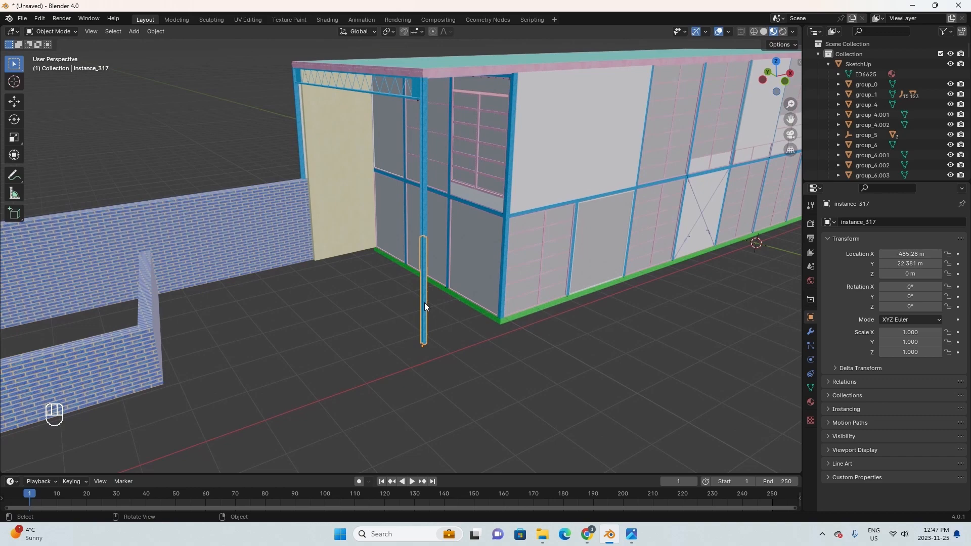
{"action": "left_click_drag", "start_coordinate": [18, 31], "coordinate": [317, 63]}
{"action": "middle_click_drag", "start_coordinate": [163, 256], "coordinate": [169, 245]}
{"action": "left_click", "coordinate": [18, 32]}
{"action": "left_click", "coordinate": [18, 32]}
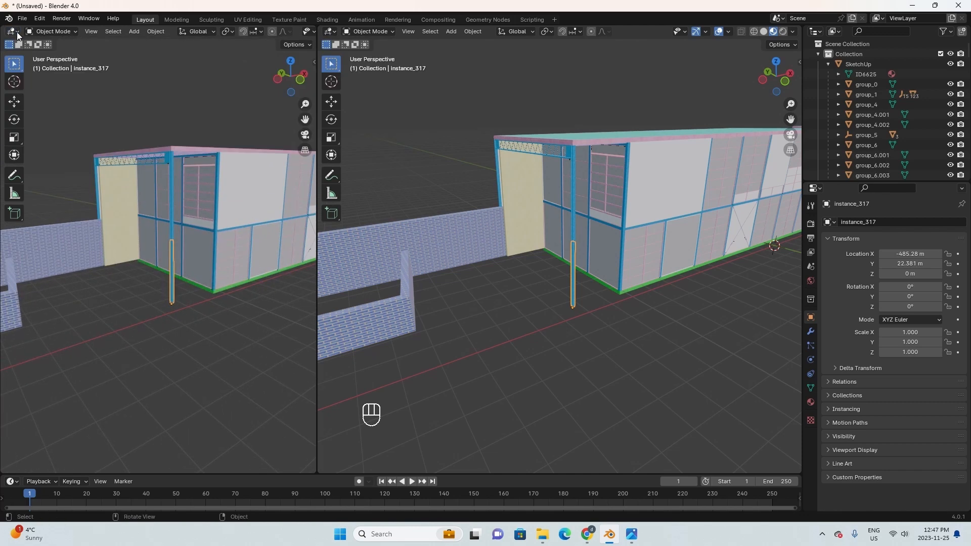
{"action": "left_click", "coordinate": [18, 33]}
{"action": "left_click", "coordinate": [42, 125]}
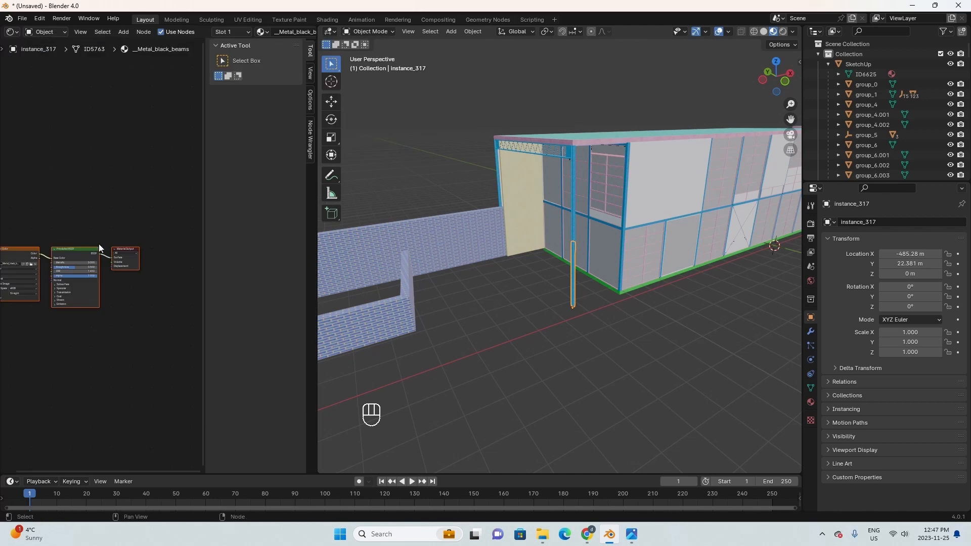
Hide the Shader Editor's sidebar, widen the editor area and frame the __Metal_black_beams material nodes in it.
{"action": "scroll", "coordinate": [130, 275], "scroll_direction": "up", "scroll_amount": 6}
{"action": "key", "text": "n"}
{"action": "middle_click_drag", "start_coordinate": [153, 281], "coordinate": [164, 290]}
{"action": "left_click_drag", "start_coordinate": [317, 304], "coordinate": [359, 312]}
{"action": "mouse_move", "coordinate": [75, 227]}
{"action": "left_mouse_down"}
{"action": "mouse_move", "coordinate": [66, 245]}
{"action": "mouse_move", "coordinate": [71, 229]}
{"action": "left_mouse_up"}
{"action": "left_click", "coordinate": [212, 380]}
Examine the beam texture on the corner column up close and the material nodes of the green slab at the house's base.
{"action": "scroll", "coordinate": [569, 314], "scroll_direction": "up", "scroll_amount": 4}
{"action": "mouse_move", "coordinate": [598, 332]}
{"action": "middle_mouse_down"}
{"action": "mouse_move", "coordinate": [606, 322]}
{"action": "mouse_move", "coordinate": [589, 328]}
{"action": "middle_mouse_up"}
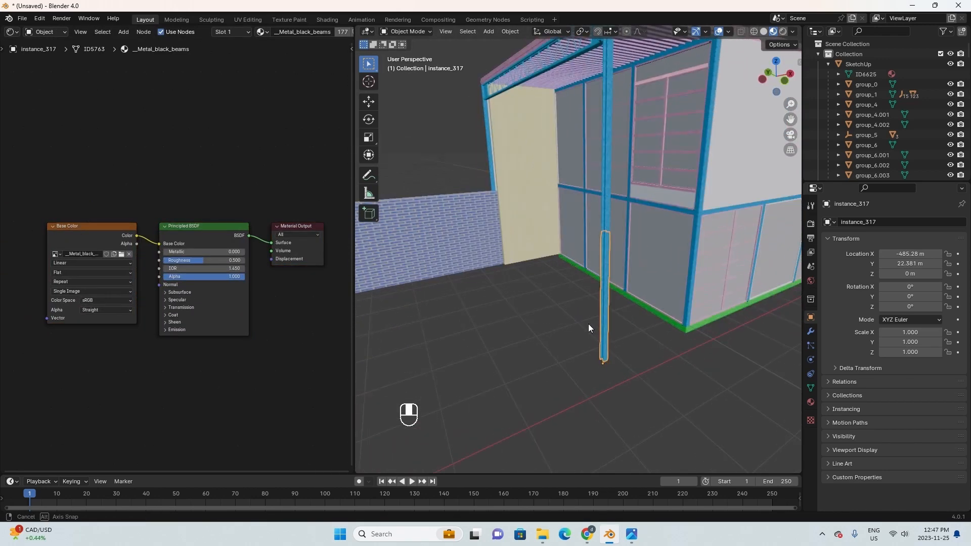
{"action": "left_click", "coordinate": [217, 228]}
{"action": "middle_click_drag", "start_coordinate": [234, 378], "coordinate": [205, 390]}
{"action": "scroll", "coordinate": [621, 302], "scroll_direction": "up", "scroll_amount": 6}
{"action": "middle_click_drag", "start_coordinate": [621, 302], "coordinate": [568, 284], "text": "shift"}
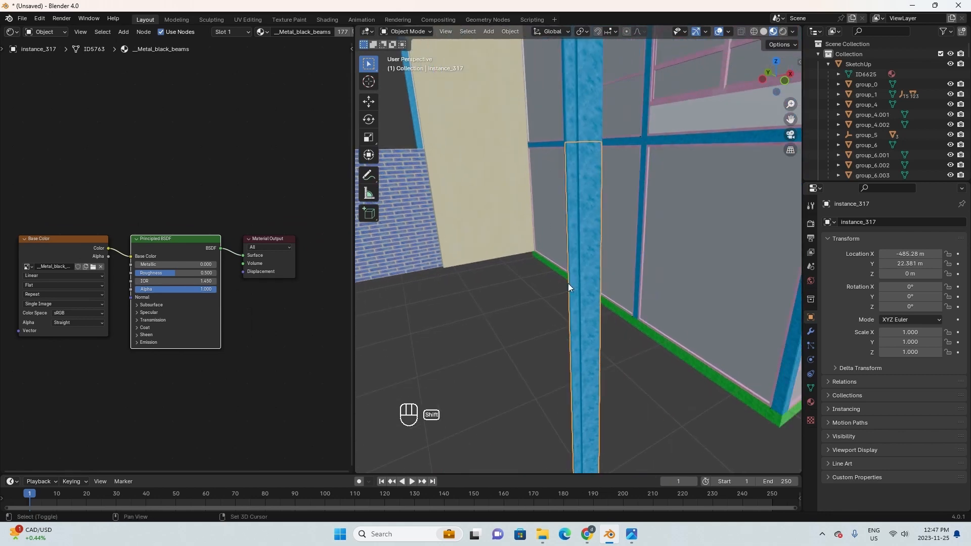
{"action": "scroll", "coordinate": [590, 270], "scroll_direction": "down", "scroll_amount": 5}
{"action": "left_click", "coordinate": [521, 336]}
{"action": "middle_click_drag", "start_coordinate": [522, 335], "coordinate": [608, 399]}
{"action": "left_click", "coordinate": [609, 398]}
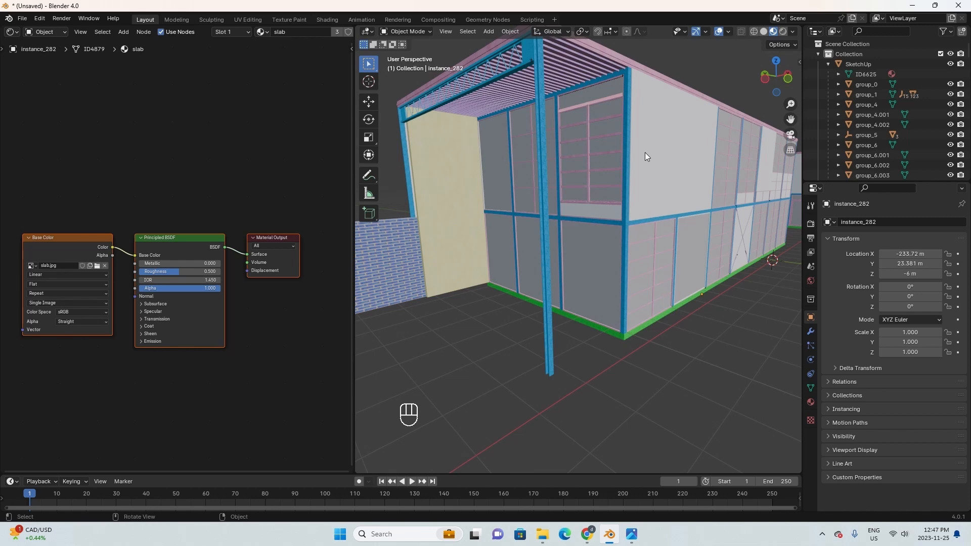
{"action": "scroll", "coordinate": [511, 265], "scroll_direction": "up", "scroll_amount": 5}
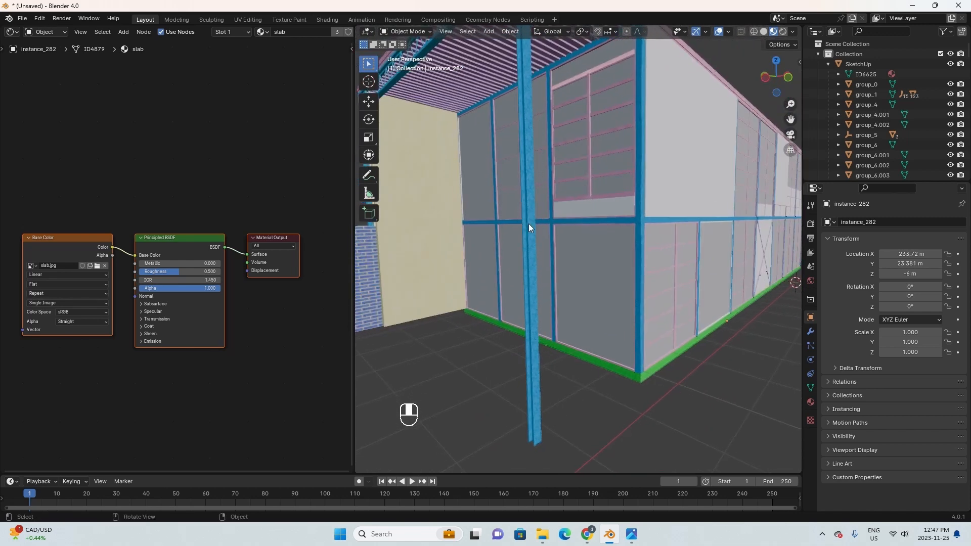
{"action": "scroll", "coordinate": [119, 219], "scroll_direction": "down", "scroll_amount": 2}
{"action": "middle_click_drag", "start_coordinate": [119, 219], "coordinate": [171, 217]}
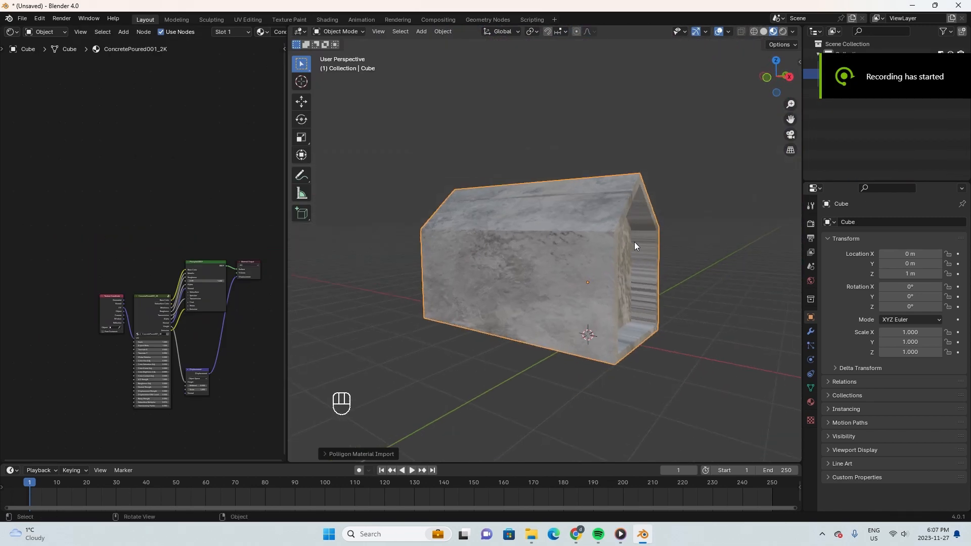
In the gabled concrete house example file, unwrap all faces of the Cube with Cube Projection and inspect the texture.
{"action": "middle_click_drag", "start_coordinate": [543, 277], "coordinate": [558, 301]}
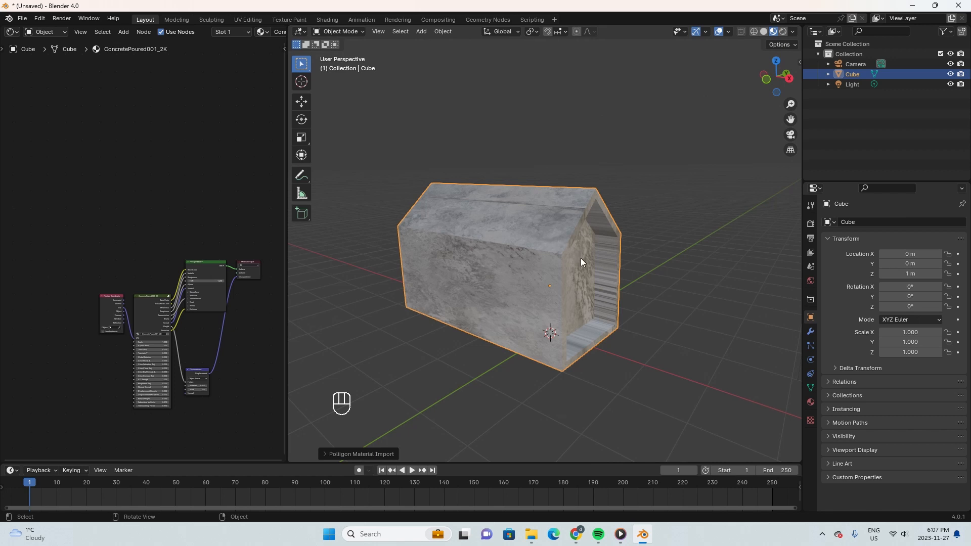
{"action": "key", "text": "Tab"}
{"action": "key", "text": "a"}
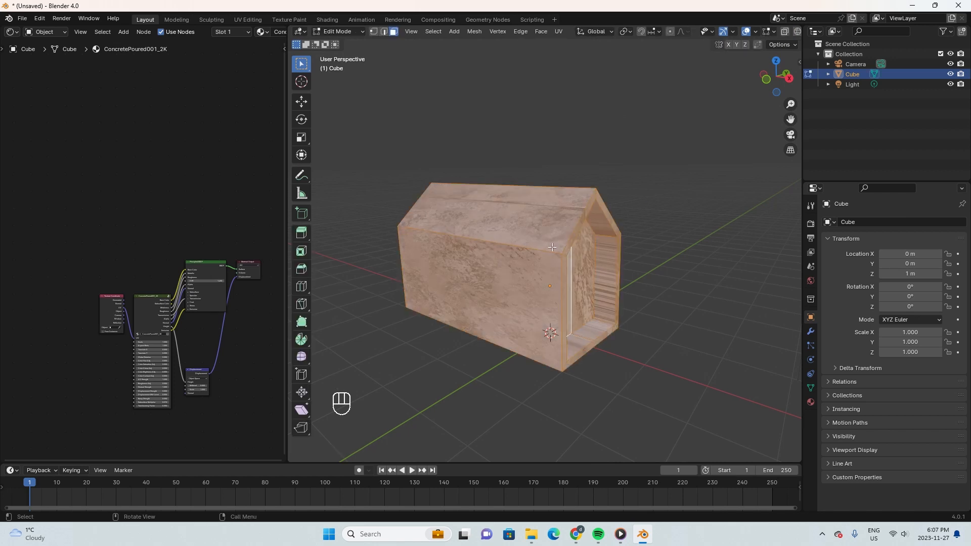
{"action": "key", "text": "u"}
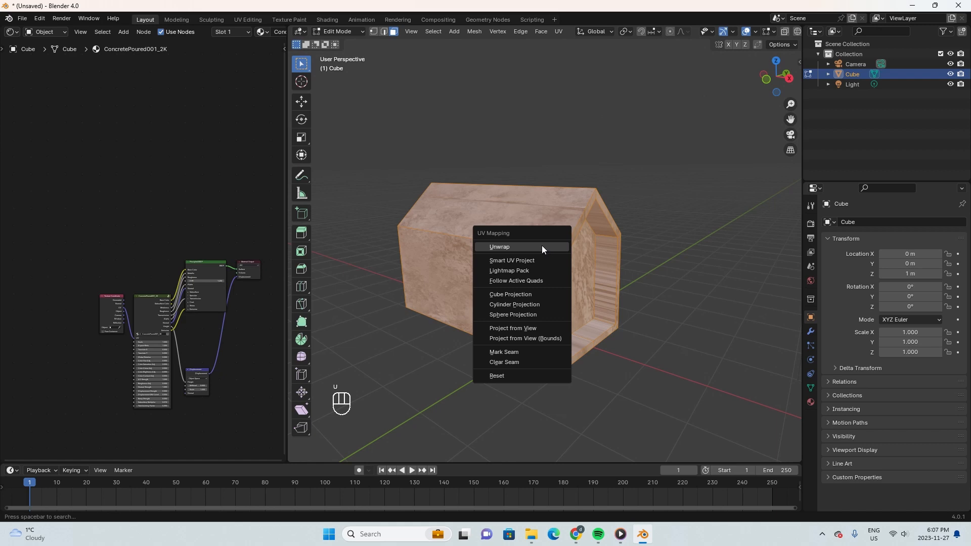
{"action": "left_click", "coordinate": [520, 294]}
{"action": "key", "text": "Tab"}
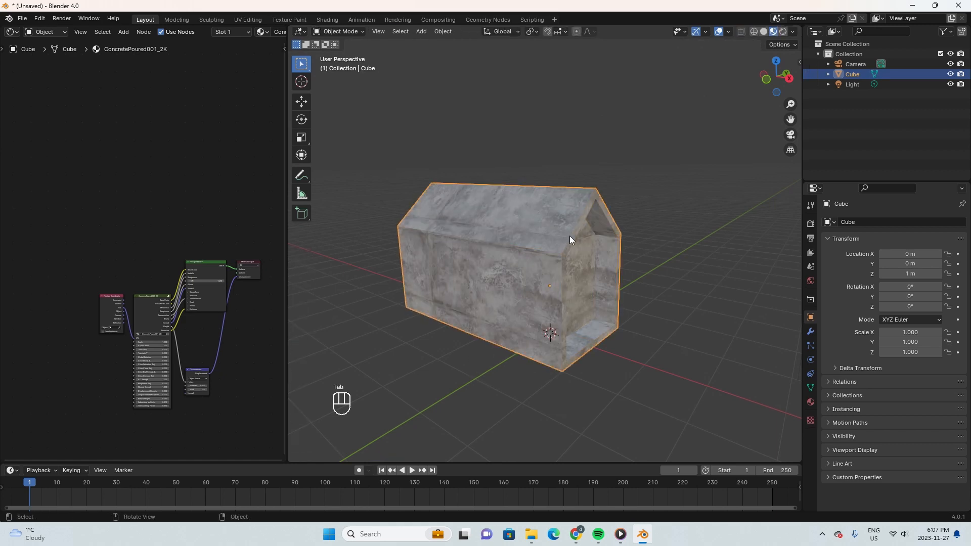
{"action": "middle_click_drag", "start_coordinate": [570, 236], "coordinate": [520, 333]}
{"action": "middle_click_drag", "start_coordinate": [460, 347], "coordinate": [468, 266]}
In the corner column's __Metal_black_beams material, delete the Base Color image node and reposition the Principled BSDF node.
{"action": "scroll", "coordinate": [499, 265], "scroll_direction": "down", "scroll_amount": 3}
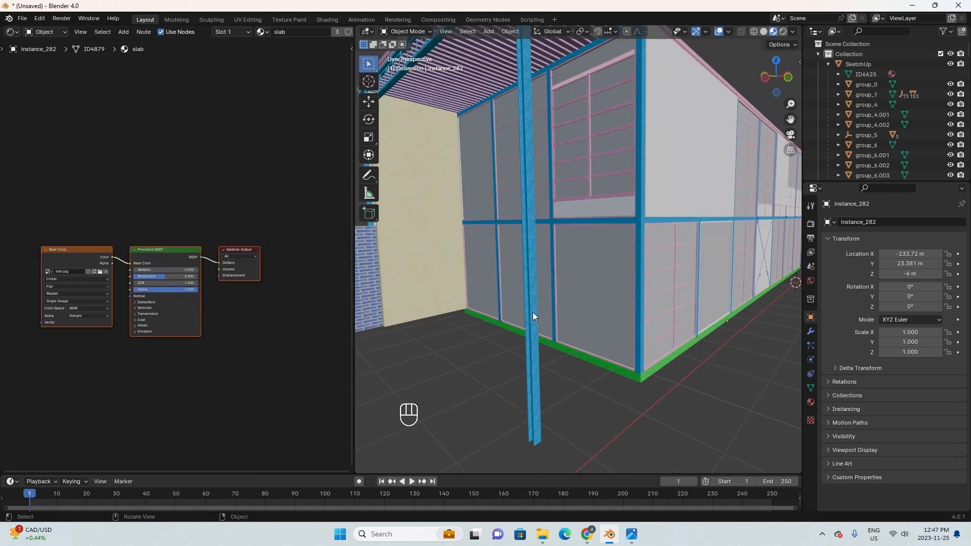
{"action": "left_click", "coordinate": [532, 312]}
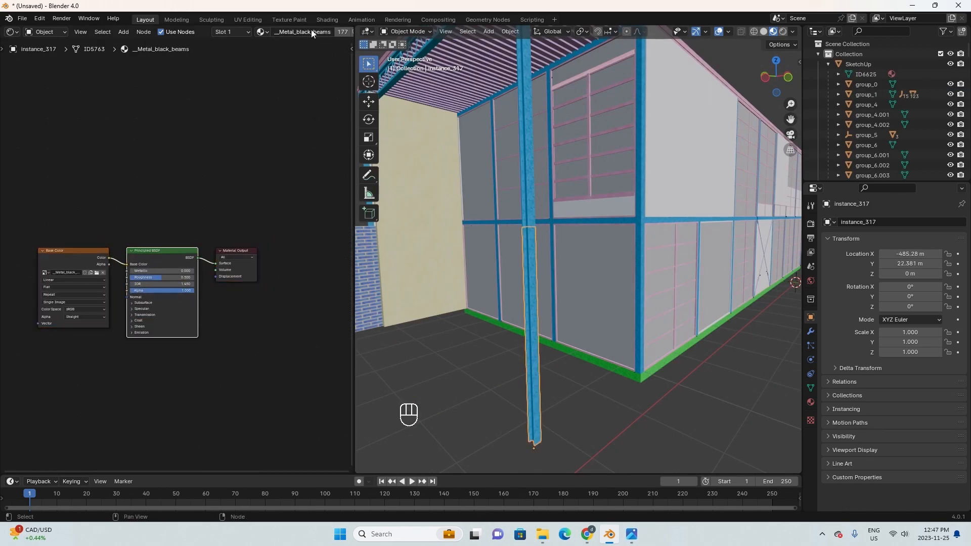
{"action": "middle_click_drag", "start_coordinate": [92, 279], "coordinate": [132, 245]}
{"action": "scroll", "coordinate": [132, 242], "scroll_direction": "up", "scroll_amount": 3}
{"action": "middle_click_drag", "start_coordinate": [114, 208], "coordinate": [159, 228]}
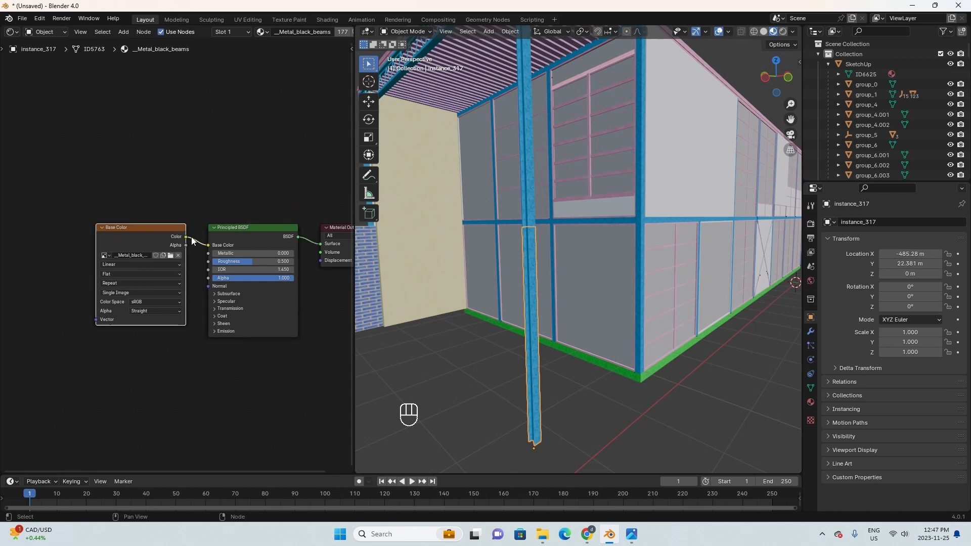
{"action": "key", "text": "Delete"}
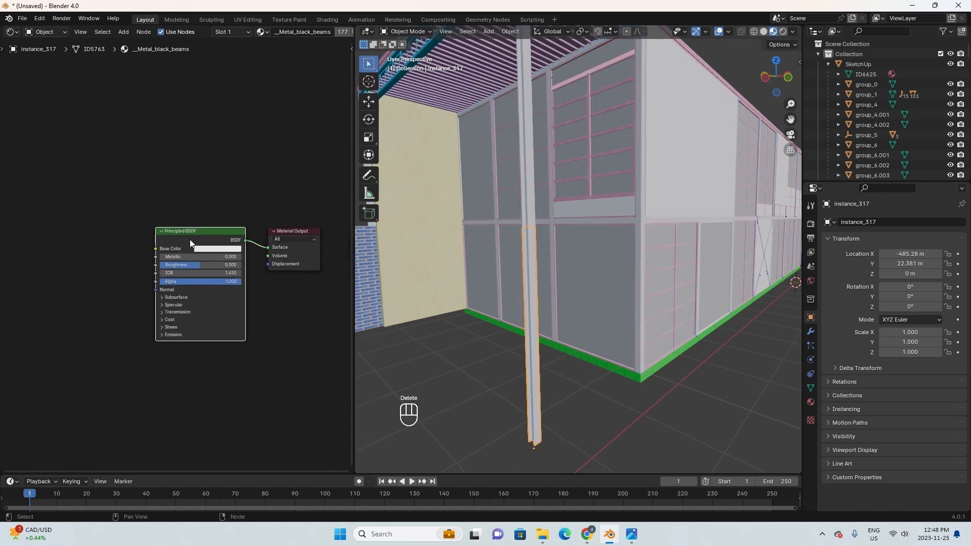
{"action": "left_click_drag", "start_coordinate": [191, 243], "coordinate": [166, 191]}
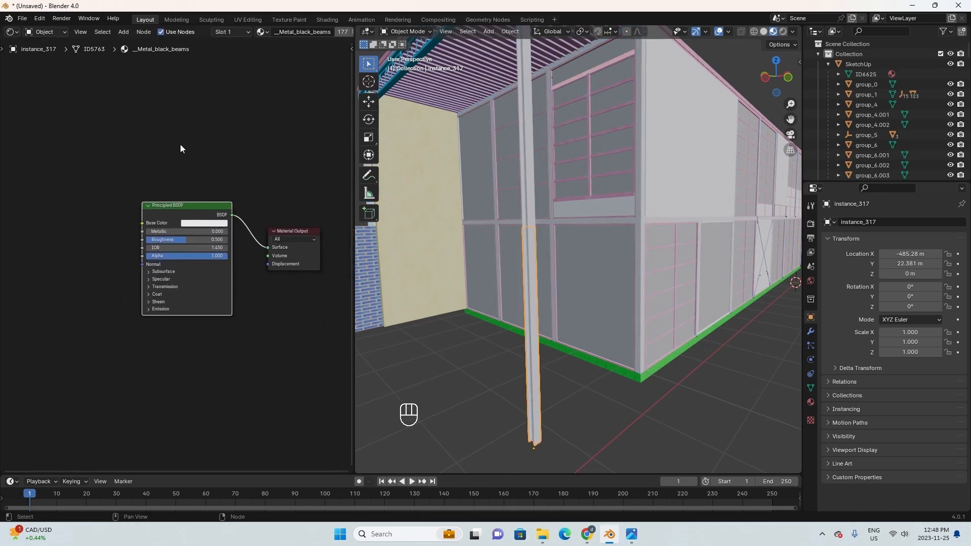
{"action": "middle_click_drag", "start_coordinate": [195, 137], "coordinate": [173, 138]}
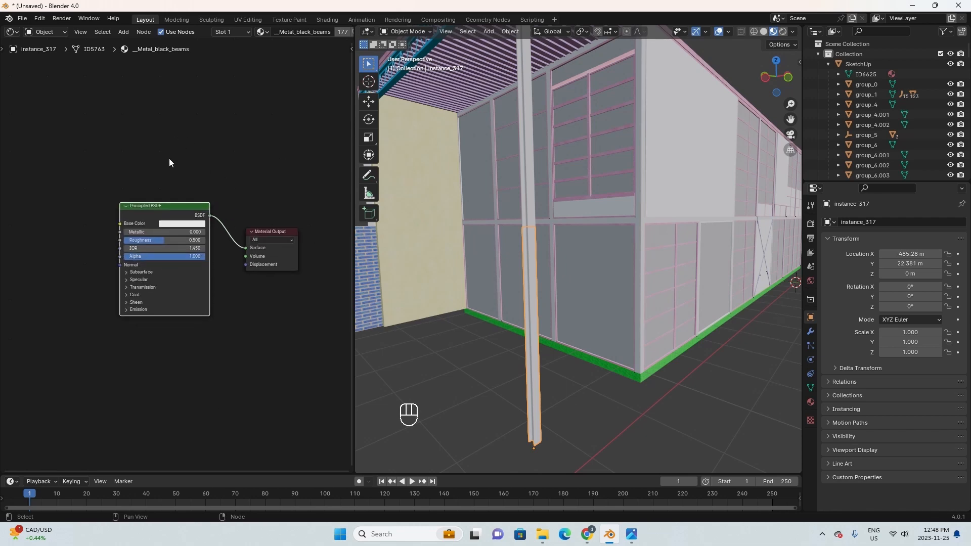
Run Node Wrangler's Principled Texture Setup with all four green_metal_rust_2k images from the Eames House Textures folder.
{"action": "key", "text": "ctrl+shift+t"}
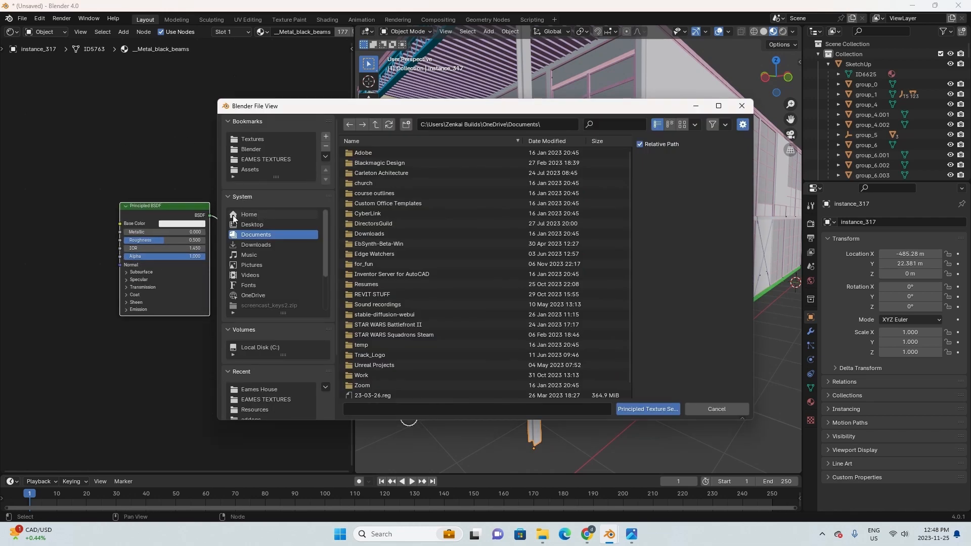
{"action": "left_click_drag", "start_coordinate": [376, 101], "coordinate": [375, 76]}
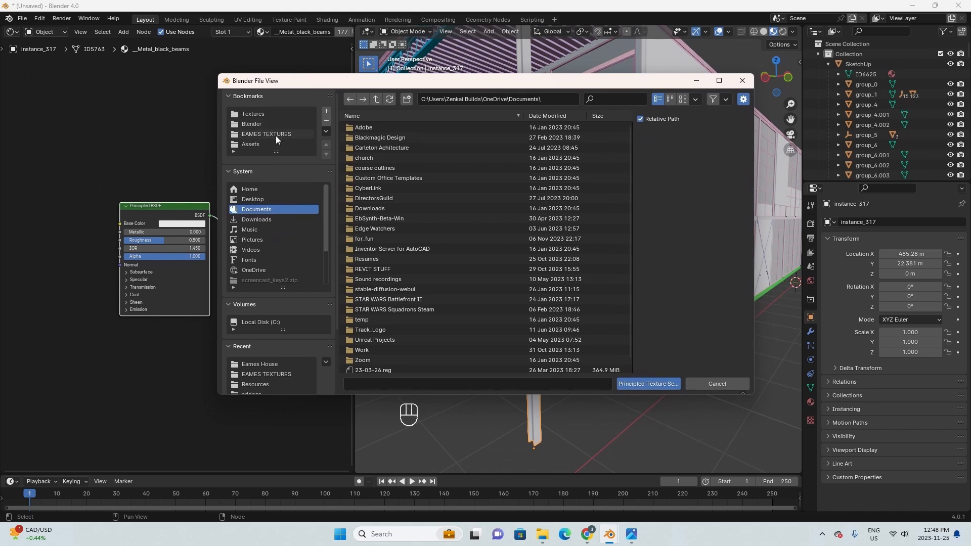
{"action": "scroll", "coordinate": [281, 295], "scroll_direction": "down", "scroll_amount": 3}
{"action": "left_click", "coordinate": [262, 302]}
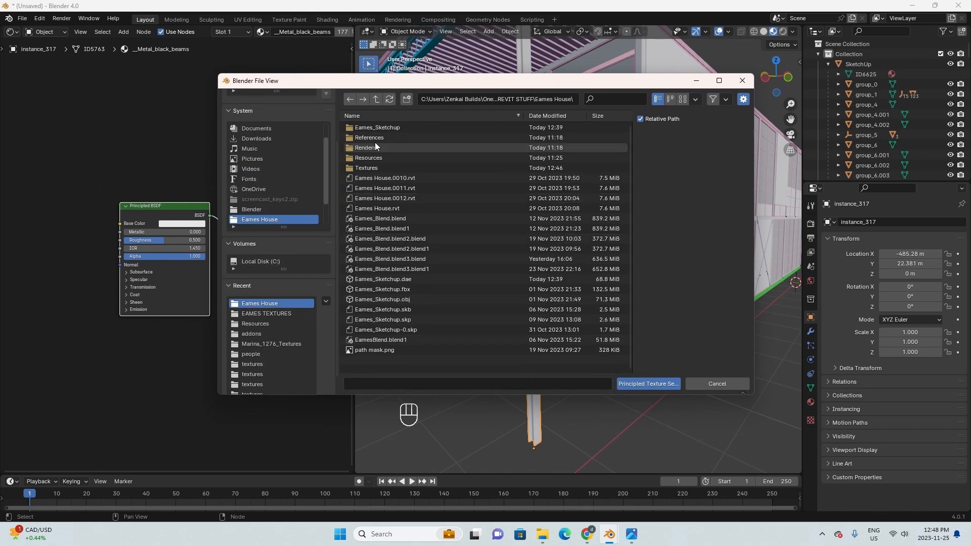
{"action": "double_click", "coordinate": [386, 168]}
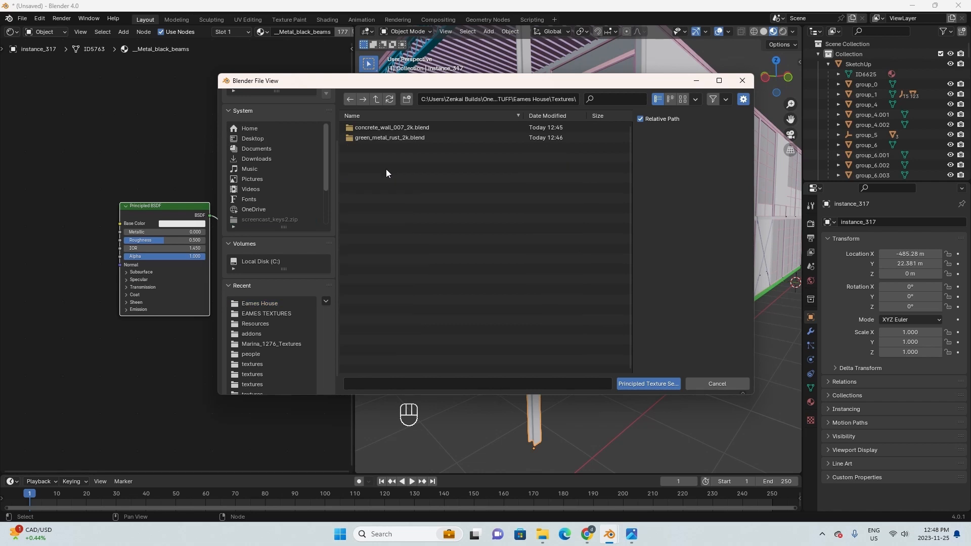
{"action": "left_click", "coordinate": [381, 138]}
{"action": "double_click", "coordinate": [381, 137]}
{"action": "double_click", "coordinate": [377, 127]}
{"action": "left_click_drag", "start_coordinate": [444, 205], "coordinate": [384, 127]}
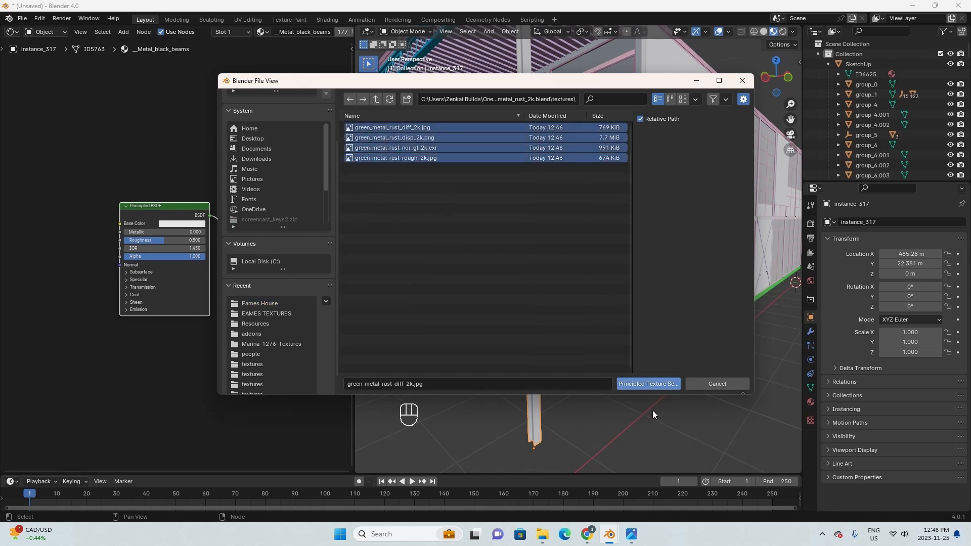
{"action": "left_click", "coordinate": [645, 385]}
Inspect the green metal texture on the column and open the Mapping node's X, Y and Z scale values for editing.
{"action": "scroll", "coordinate": [518, 251], "scroll_direction": "up", "scroll_amount": 5}
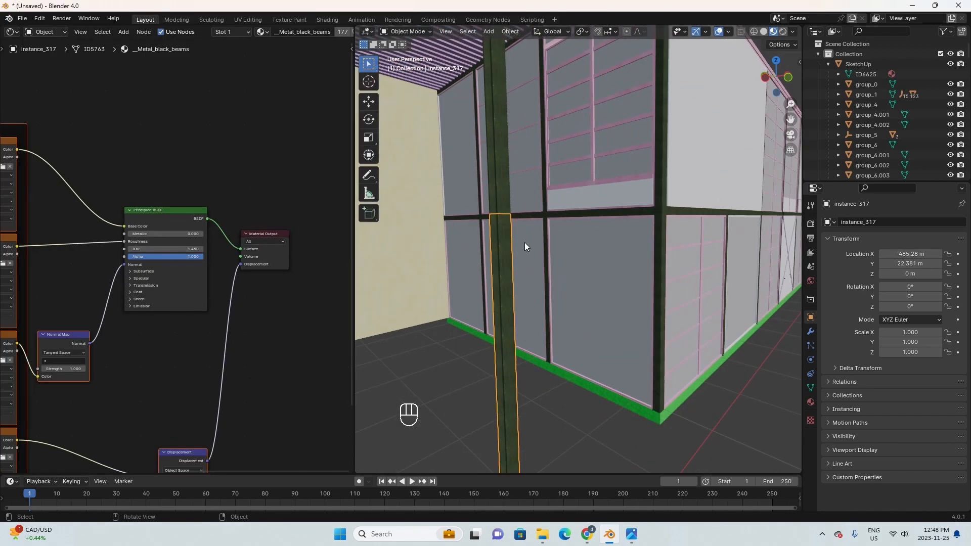
{"action": "middle_click_drag", "start_coordinate": [524, 241], "coordinate": [530, 292]}
{"action": "middle_click_drag", "start_coordinate": [116, 249], "coordinate": [236, 210]}
{"action": "scroll", "coordinate": [228, 210], "scroll_direction": "down", "scroll_amount": 2}
{"action": "middle_click_drag", "start_coordinate": [91, 230], "coordinate": [334, 240]}
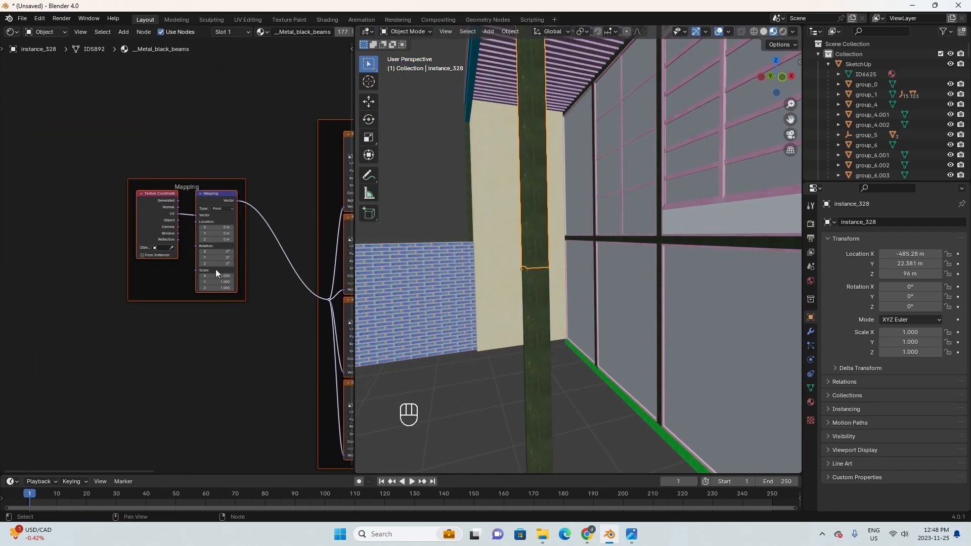
{"action": "scroll", "coordinate": [205, 265], "scroll_direction": "up", "scroll_amount": 8}
{"action": "middle_click_drag", "start_coordinate": [224, 303], "coordinate": [140, 315]}
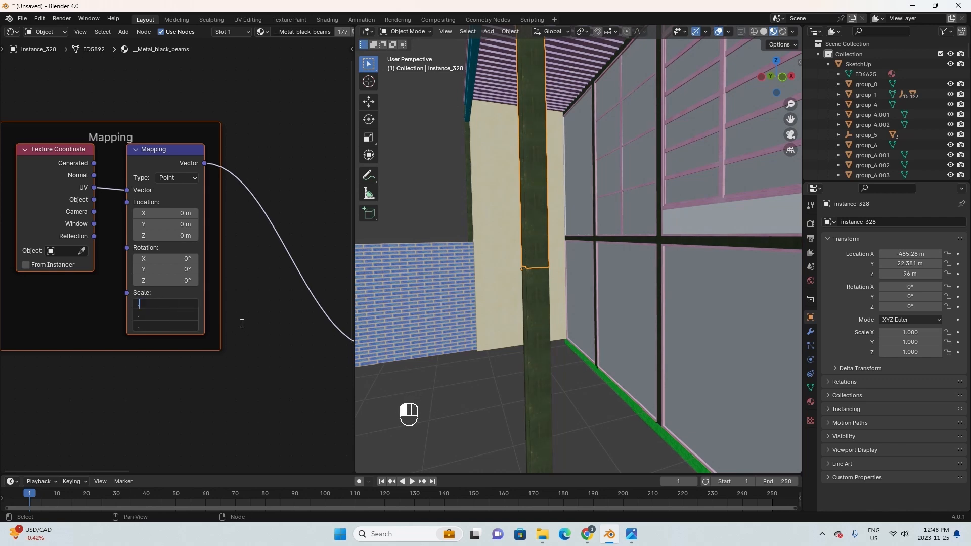
{"action": "middle_click_drag", "start_coordinate": [435, 240], "coordinate": [508, 283]}
{"action": "left_click", "coordinate": [513, 259]}
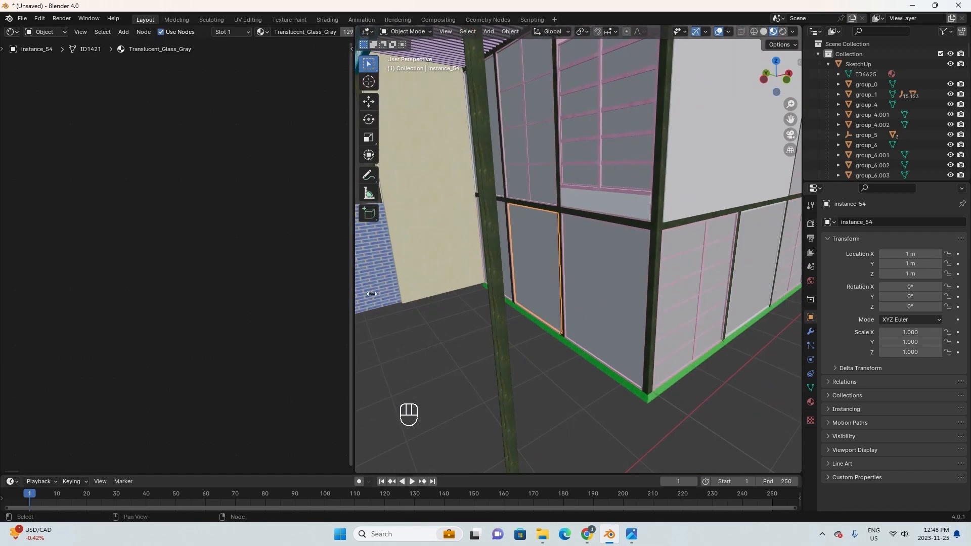
In the column's __Metal_black_beams material, insert a Hue/Saturation/Value node between the Base Color texture and the Principled BSDF.
{"action": "left_click", "coordinate": [498, 279]}
{"action": "scroll", "coordinate": [291, 261], "scroll_direction": "down", "scroll_amount": 1}
{"action": "middle_click_drag", "start_coordinate": [292, 261], "coordinate": [30, 267]}
{"action": "scroll", "coordinate": [101, 267], "scroll_direction": "down", "scroll_amount": 5}
{"action": "middle_click_drag", "start_coordinate": [209, 270], "coordinate": [227, 274]}
{"action": "scroll", "coordinate": [227, 274], "scroll_direction": "up", "scroll_amount": 7}
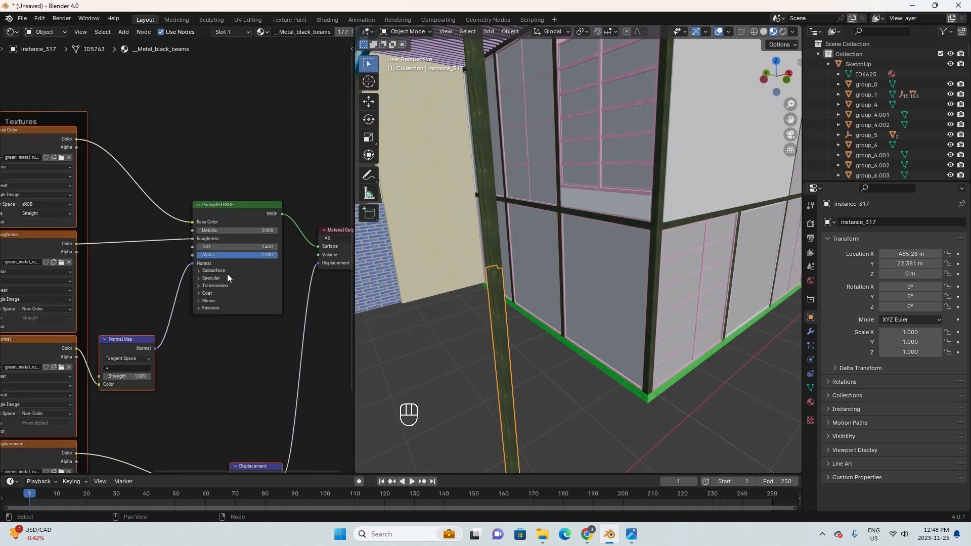
{"action": "middle_click_drag", "start_coordinate": [278, 294], "coordinate": [209, 287]}
{"action": "scroll", "coordinate": [181, 244], "scroll_direction": "down", "scroll_amount": 5}
{"action": "middle_click_drag", "start_coordinate": [132, 156], "coordinate": [214, 229]}
{"action": "scroll", "coordinate": [137, 235], "scroll_direction": "up", "scroll_amount": 3}
{"action": "middle_click_drag", "start_coordinate": [137, 235], "coordinate": [143, 268]}
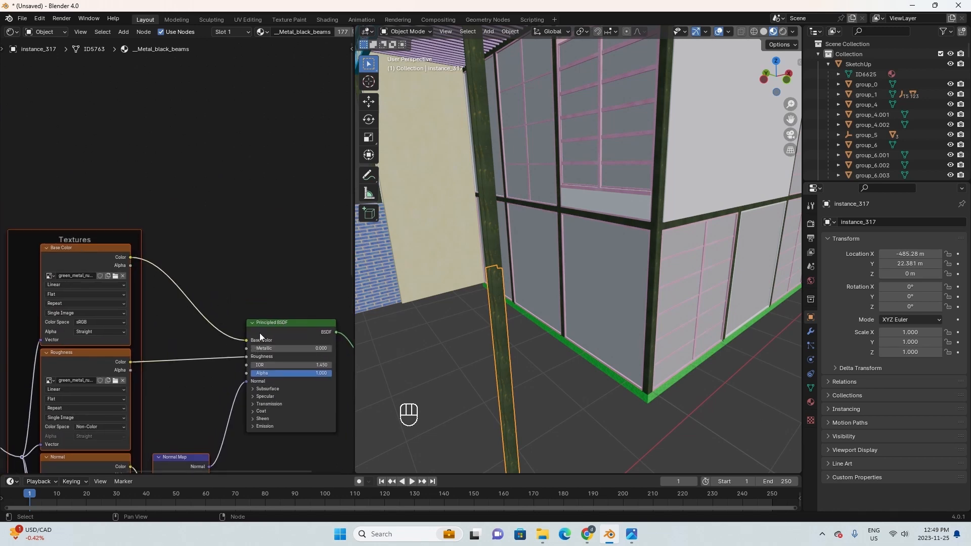
{"action": "middle_click_drag", "start_coordinate": [236, 249], "coordinate": [196, 266]}
{"action": "key", "text": "shift+a"}
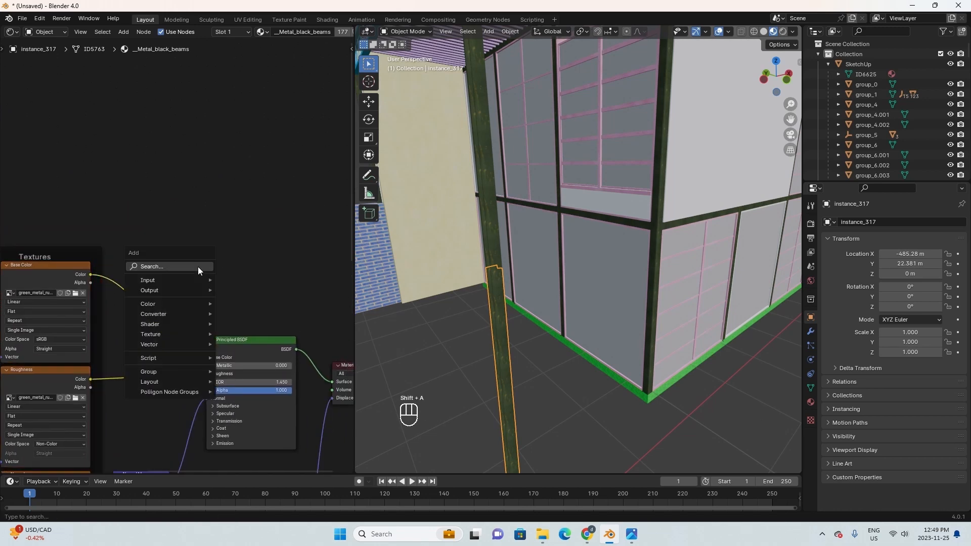
{"action": "left_click", "coordinate": [198, 266]}
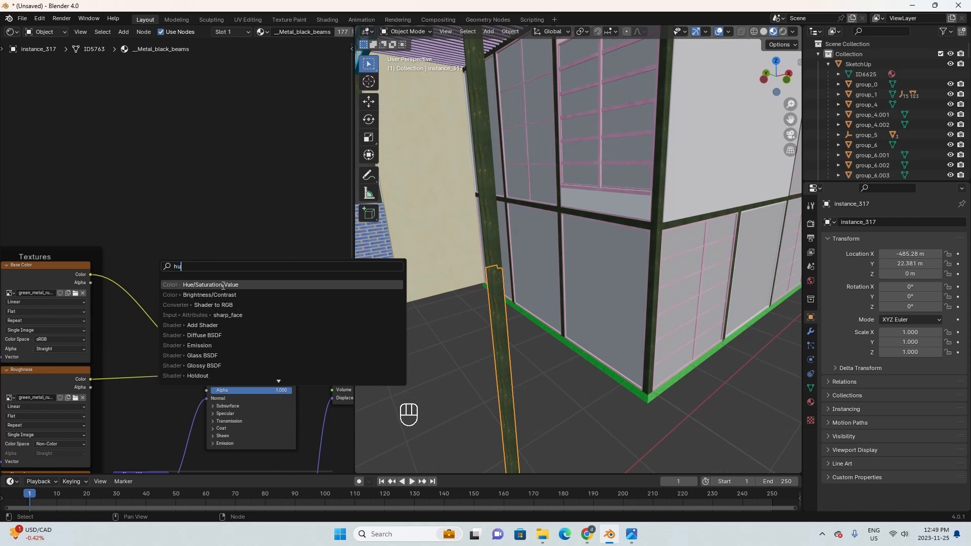
{"action": "left_click", "coordinate": [223, 285]}
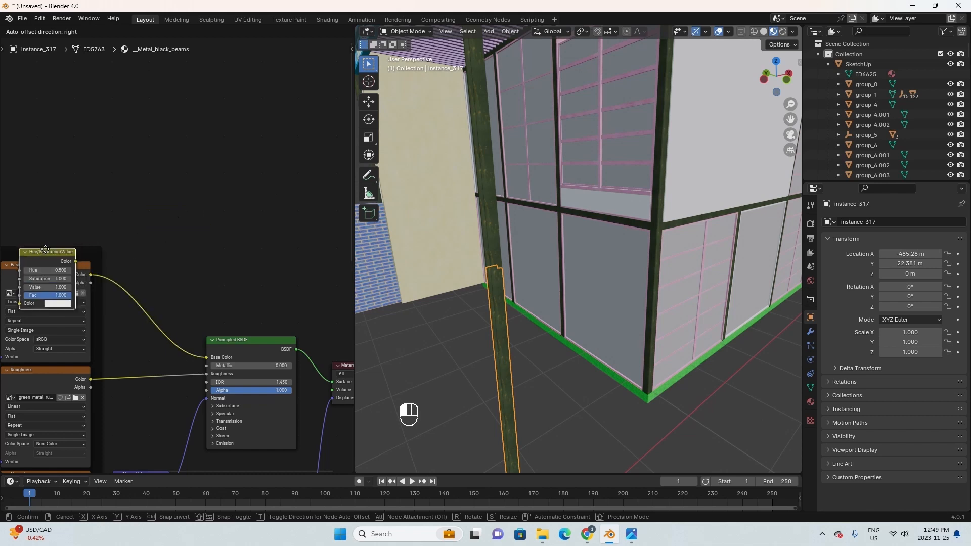
{"action": "left_click", "coordinate": [146, 278]}
Set the Hue/Saturation/Value node's Saturation to 0 and check the beams on the model.
{"action": "scroll", "coordinate": [96, 318], "scroll_direction": "up", "scroll_amount": 2}
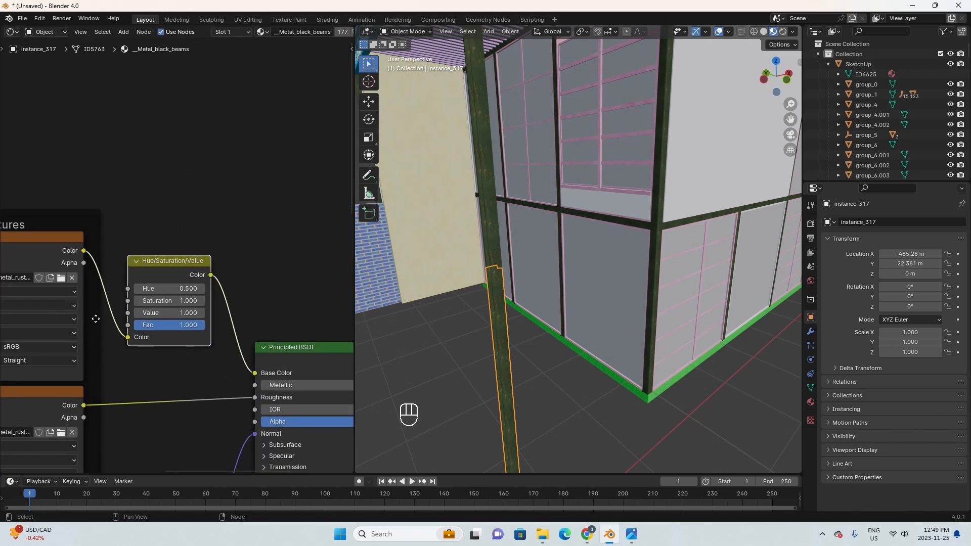
{"action": "scroll", "coordinate": [177, 309], "scroll_direction": "up", "scroll_amount": 1}
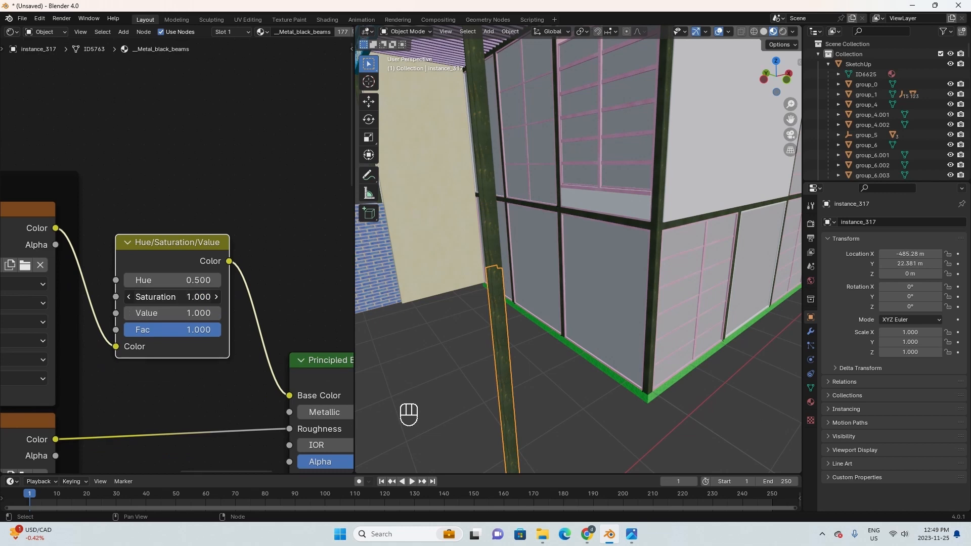
{"action": "middle_click_drag", "start_coordinate": [499, 280], "coordinate": [497, 261]}
{"action": "left_click", "coordinate": [410, 327]}
{"action": "scroll", "coordinate": [445, 323], "scroll_direction": "up", "scroll_amount": 3}
{"action": "scroll", "coordinate": [450, 321], "scroll_direction": "down", "scroll_amount": 2}
{"action": "middle_click_drag", "start_coordinate": [450, 322], "coordinate": [493, 314], "text": "shift"}
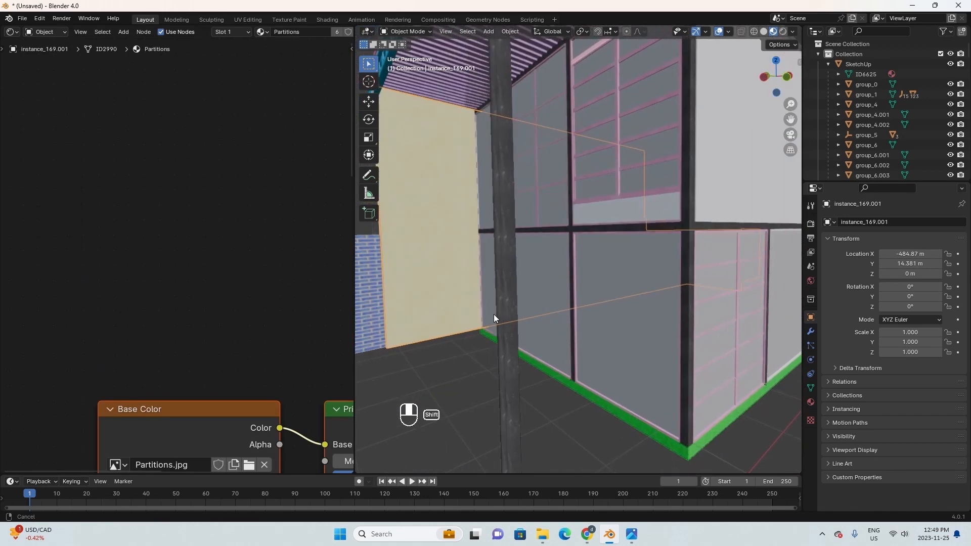
{"action": "left_click", "coordinate": [507, 291]}
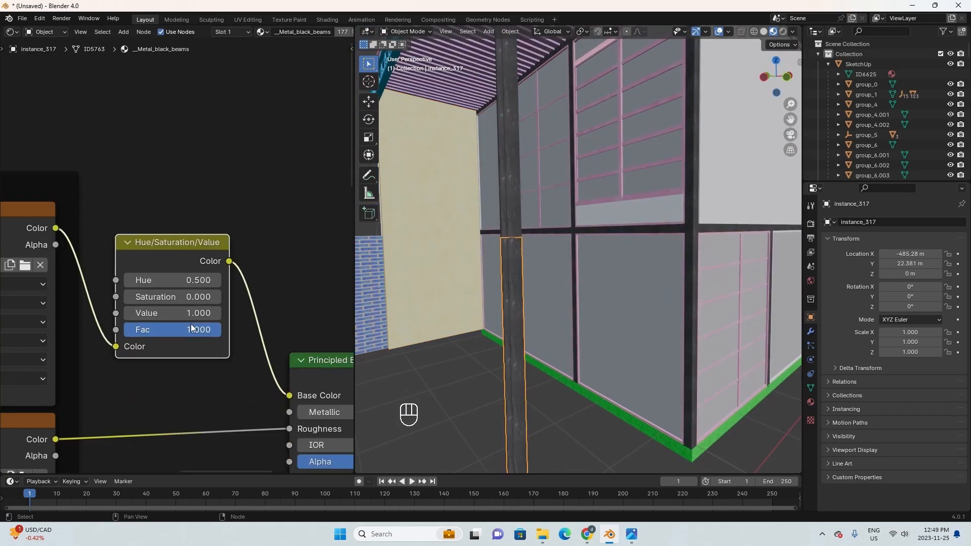
Insert a Brightness/Contrast node between the Hue/Saturation/Value node and the Principled BSDF's Base Color.
{"action": "scroll", "coordinate": [196, 279], "scroll_direction": "down", "scroll_amount": 4}
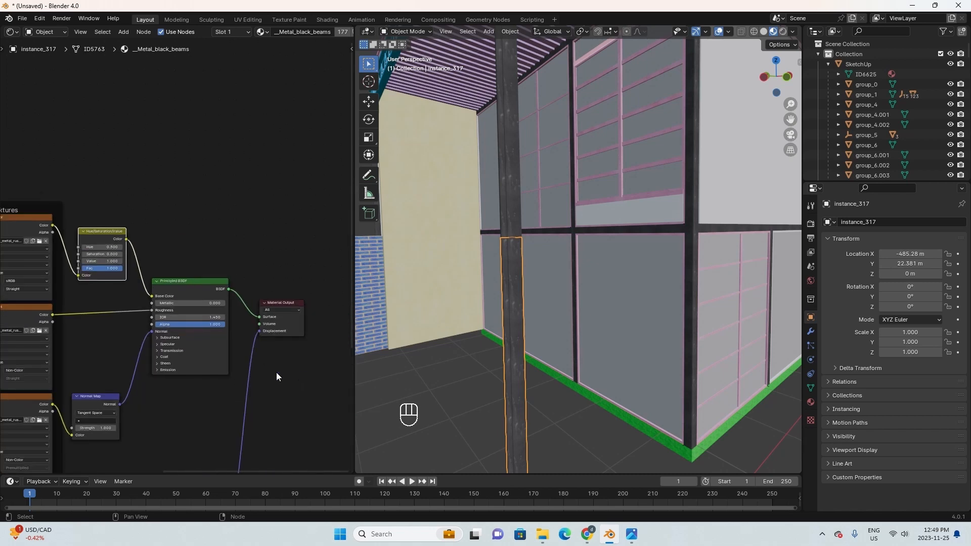
{"action": "scroll", "coordinate": [195, 273], "scroll_direction": "up", "scroll_amount": 3}
{"action": "key", "text": "shift+a"}
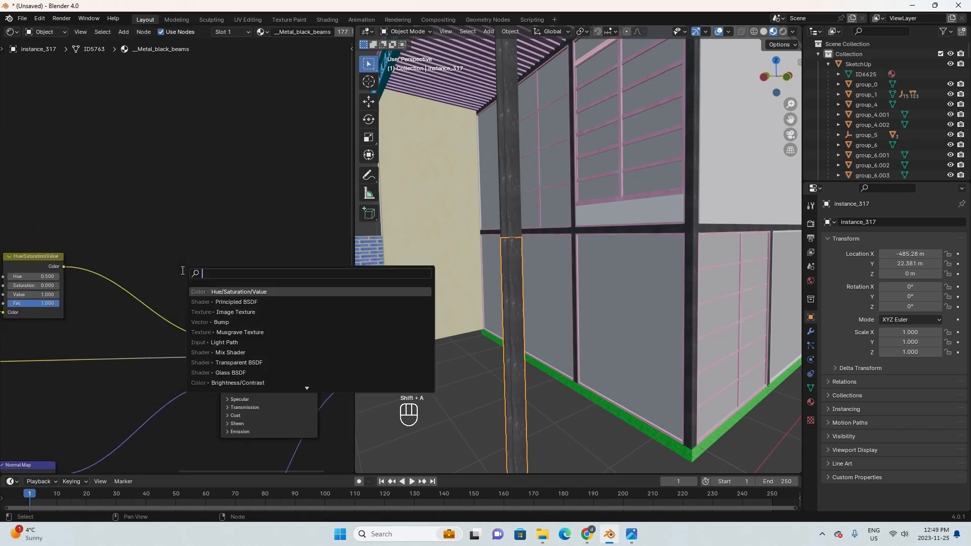
{"action": "type", "text": "bri"}
{"action": "key", "text": "Down"}
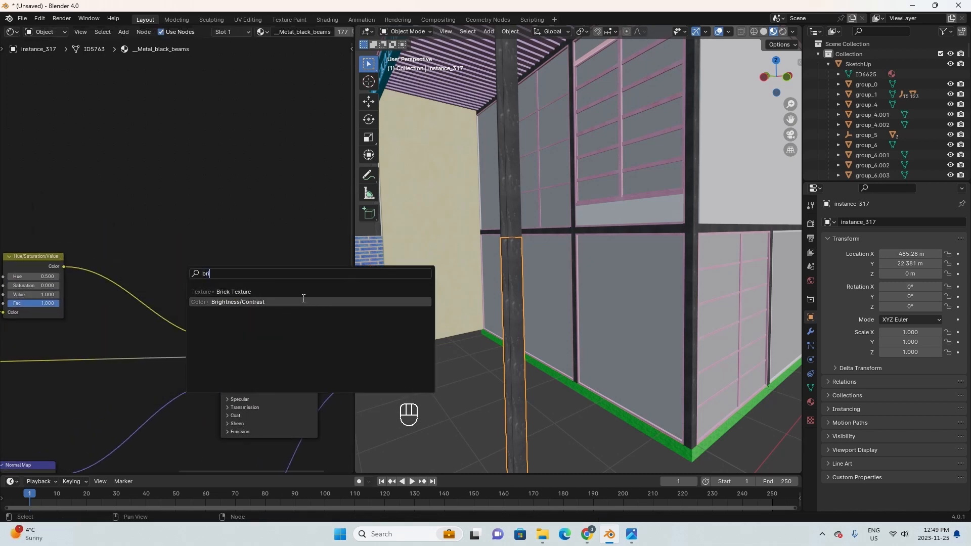
{"action": "key", "text": "Return"}
{"action": "scroll", "coordinate": [192, 288], "scroll_direction": "up", "scroll_amount": 4}
{"action": "left_click", "coordinate": [207, 291]}
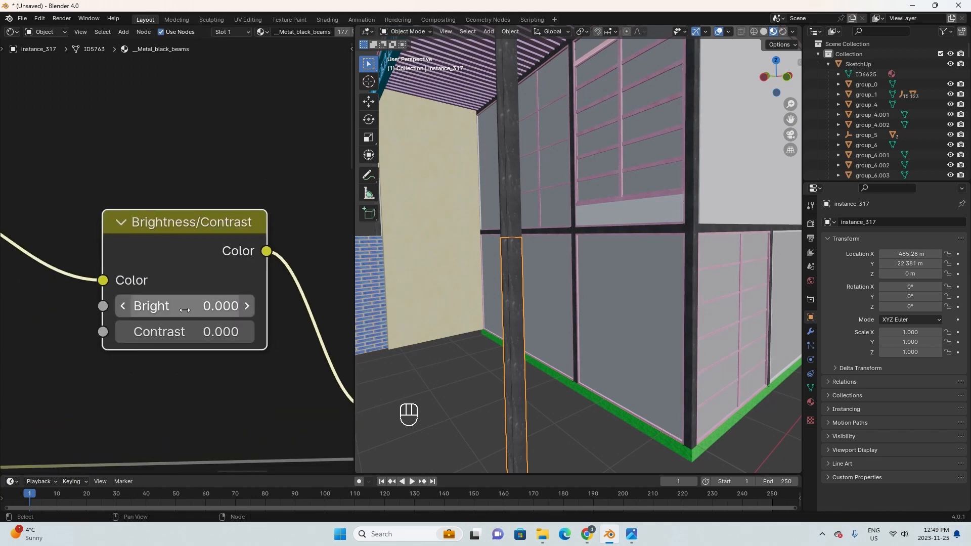
{"action": "scroll", "coordinate": [152, 258], "scroll_direction": "down", "scroll_amount": 2}
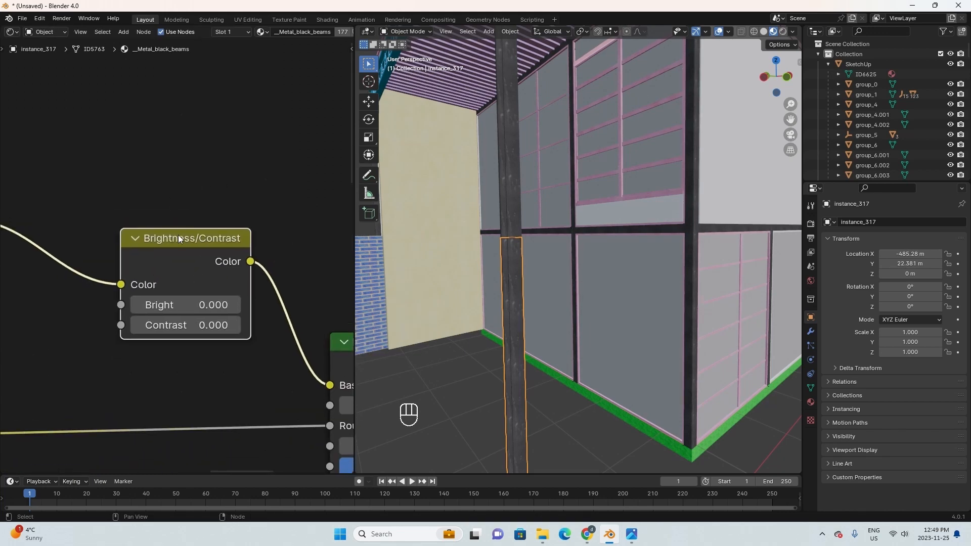
{"action": "left_click_drag", "start_coordinate": [204, 255], "coordinate": [180, 253]}
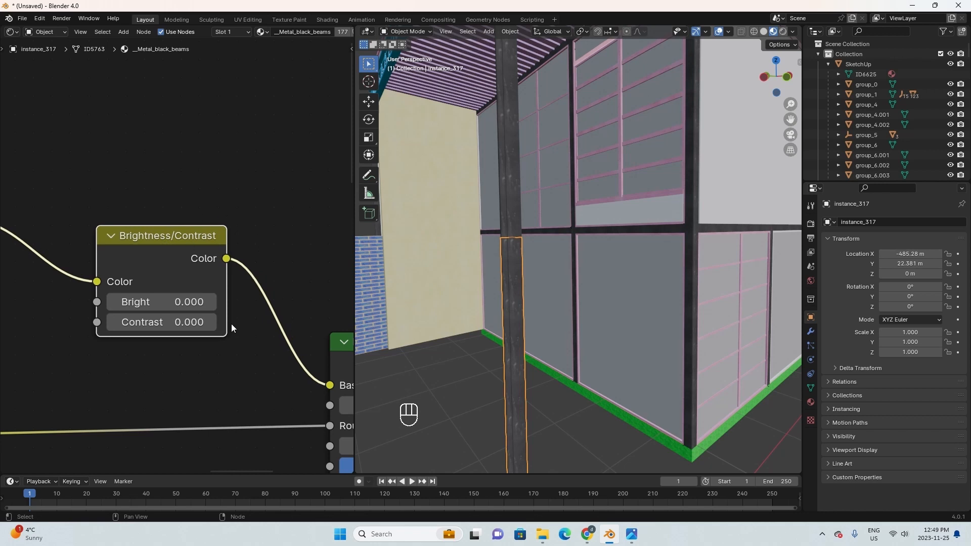
Try a Bright value of -0.030 for the beams material, compare it on the model, and set Bright to -0.010.
{"action": "mouse_move", "coordinate": [162, 302]}
{"action": "left_mouse_down"}
{"action": "mouse_move", "coordinate": [182, 302]}
{"action": "mouse_move", "coordinate": [157, 302]}
{"action": "left_mouse_up"}
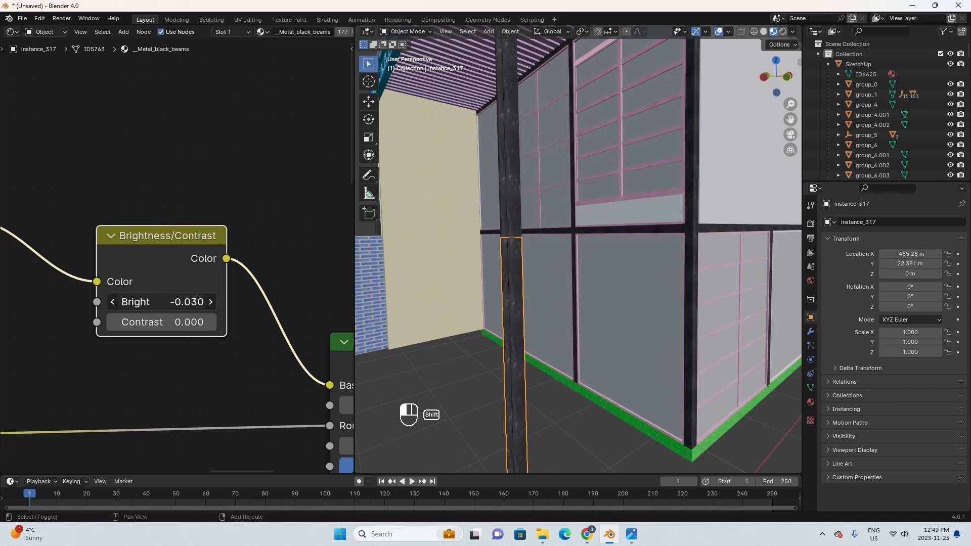
{"action": "left_click", "coordinate": [555, 383]}
{"action": "middle_click_drag", "start_coordinate": [556, 384], "coordinate": [479, 335]}
{"action": "scroll", "coordinate": [282, 327], "scroll_direction": "up", "scroll_amount": 1}
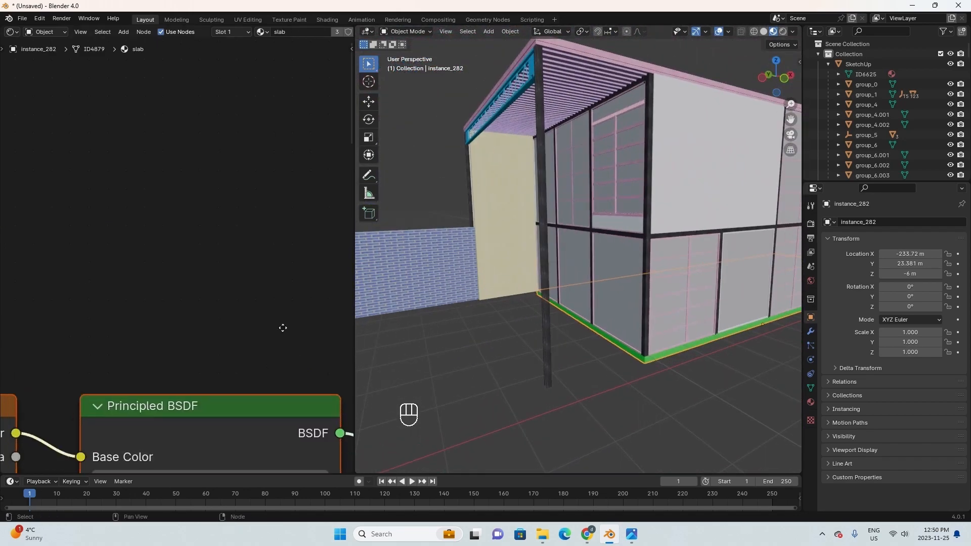
{"action": "scroll", "coordinate": [273, 331], "scroll_direction": "down", "scroll_amount": 3}
{"action": "middle_click_drag", "start_coordinate": [129, 400], "coordinate": [215, 275]}
{"action": "left_click", "coordinate": [539, 211]}
{"action": "middle_click_drag", "start_coordinate": [266, 190], "coordinate": [256, 222]}
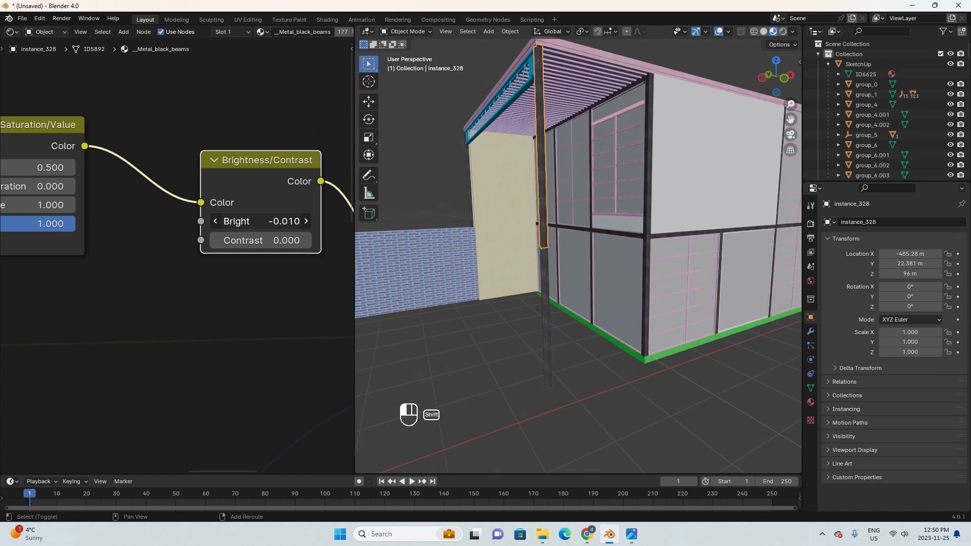
{"action": "mouse_move", "coordinate": [261, 221]}
{"action": "left_mouse_down", "text": "shift"}
{"action": "mouse_move", "coordinate": [251, 221]}
{"action": "mouse_move", "coordinate": [261, 221]}
{"action": "left_mouse_up", "text": "shift"}
Examine the darkened metal beams at the house corner and the pink Metal_roof window frames beside them.
{"action": "middle_click_drag", "start_coordinate": [581, 331], "coordinate": [640, 323]}
{"action": "scroll", "coordinate": [645, 302], "scroll_direction": "up", "scroll_amount": 6}
{"action": "middle_click_drag", "start_coordinate": [657, 218], "coordinate": [563, 329], "text": "shift"}
{"action": "scroll", "coordinate": [560, 268], "scroll_direction": "up", "scroll_amount": 4}
{"action": "scroll", "coordinate": [570, 241], "scroll_direction": "down", "scroll_amount": 5}
{"action": "middle_click_drag", "start_coordinate": [562, 329], "coordinate": [561, 219]}
{"action": "scroll", "coordinate": [560, 308], "scroll_direction": "up", "scroll_amount": 6}
{"action": "middle_click_drag", "start_coordinate": [528, 354], "coordinate": [586, 323]}
{"action": "left_click", "coordinate": [515, 310]}
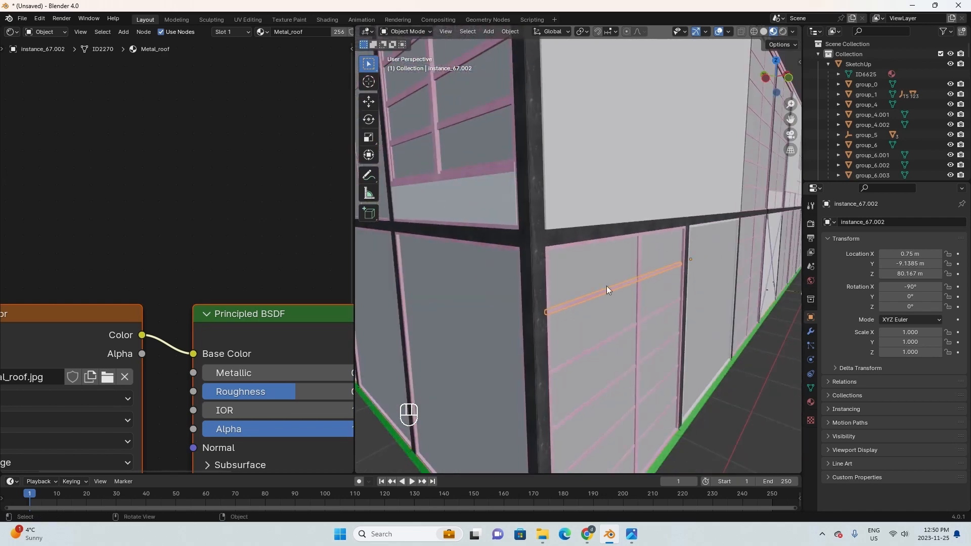
{"action": "middle_click_drag", "start_coordinate": [609, 290], "coordinate": [602, 264]}
{"action": "scroll", "coordinate": [640, 284], "scroll_direction": "up", "scroll_amount": 2}
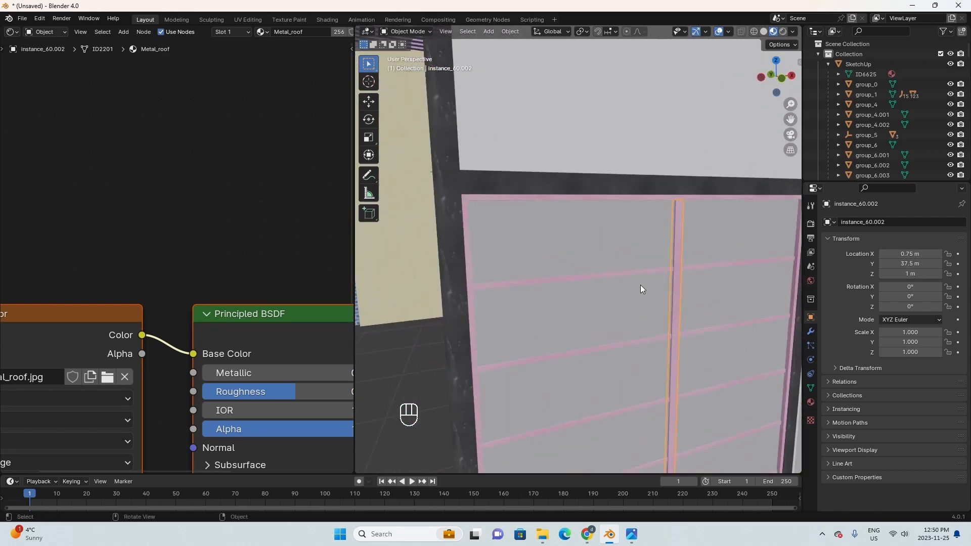
{"action": "scroll", "coordinate": [615, 261], "scroll_direction": "down", "scroll_amount": 5}
Select a corner beam and copy all its __Metal_black_beams nodes except the Material Output.
{"action": "left_click", "coordinate": [527, 217]}
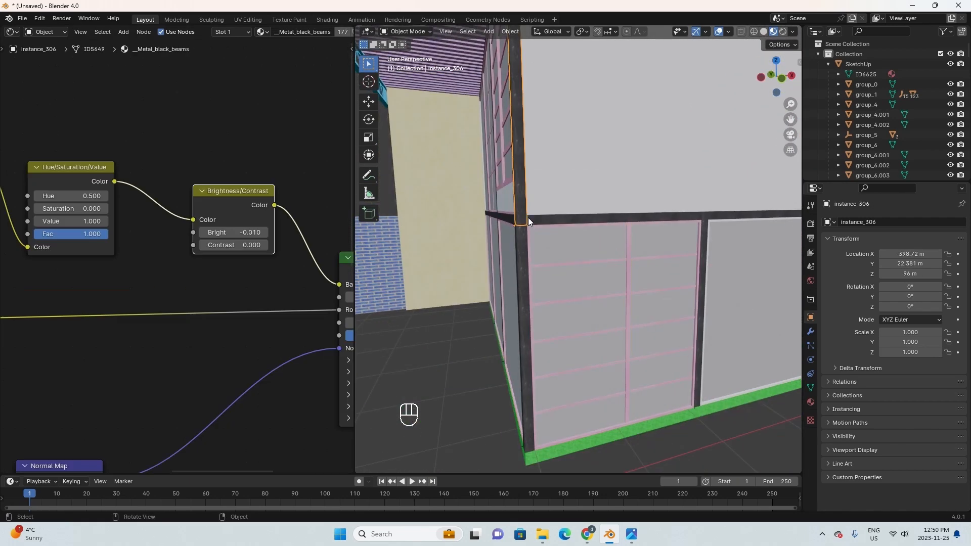
{"action": "scroll", "coordinate": [230, 282], "scroll_direction": "down", "scroll_amount": 5}
{"action": "left_click_drag", "start_coordinate": [256, 400], "coordinate": [46, 197]}
{"action": "key", "text": "ctrl+c"}
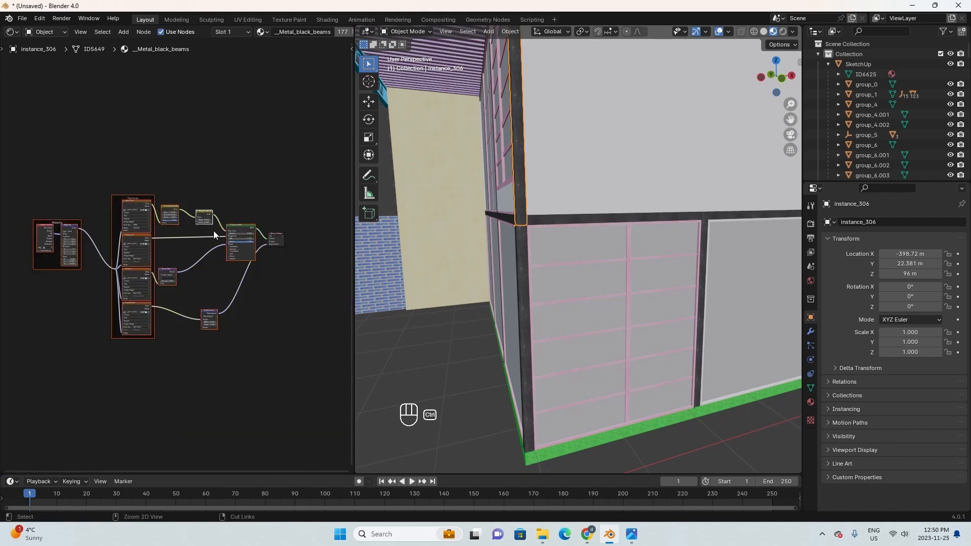
In the window frames' Metal_roof material, replace the Base Color and Principled BSDF nodes with the copied beam nodes.
{"action": "middle_click_drag", "start_coordinate": [566, 274], "coordinate": [595, 263]}
{"action": "left_click", "coordinate": [598, 262]}
{"action": "scroll", "coordinate": [203, 253], "scroll_direction": "up", "scroll_amount": 3}
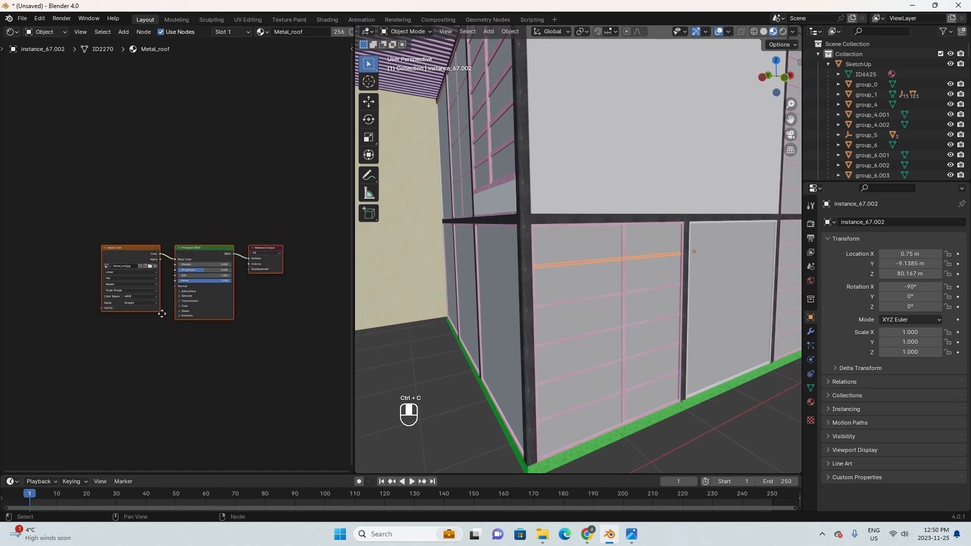
{"action": "left_click_drag", "start_coordinate": [227, 309], "coordinate": [86, 214]}
{"action": "key", "text": "Delete"}
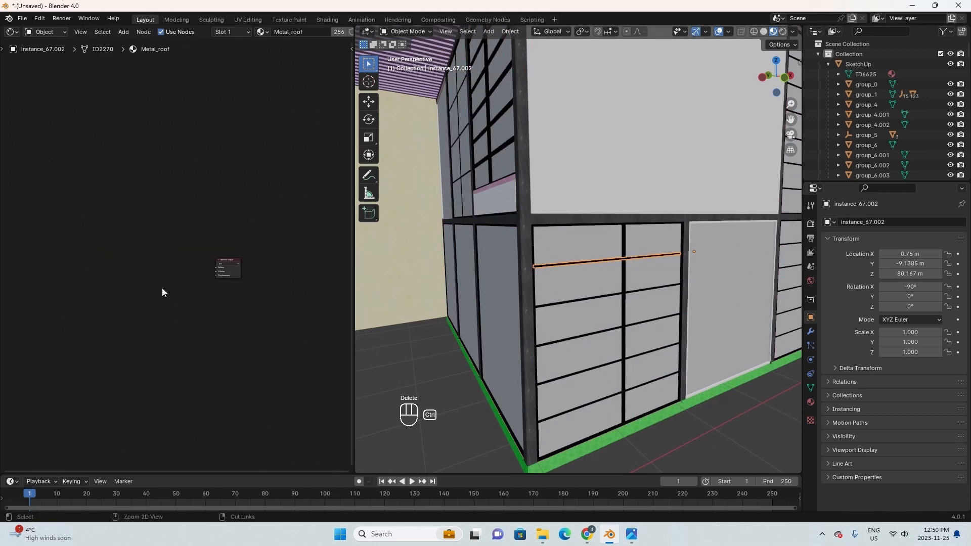
{"action": "key", "text": "ctrl+v"}
Move Metal_roof's Material Output clear of the pasted nodes and connect the Principled BSDF to Surface and the Displacement node to Displacement.
{"action": "left_click_drag", "start_coordinate": [160, 286], "coordinate": [324, 247]}
{"action": "scroll", "coordinate": [313, 248], "scroll_direction": "up", "scroll_amount": 5}
{"action": "middle_click_drag", "start_coordinate": [298, 250], "coordinate": [114, 249]}
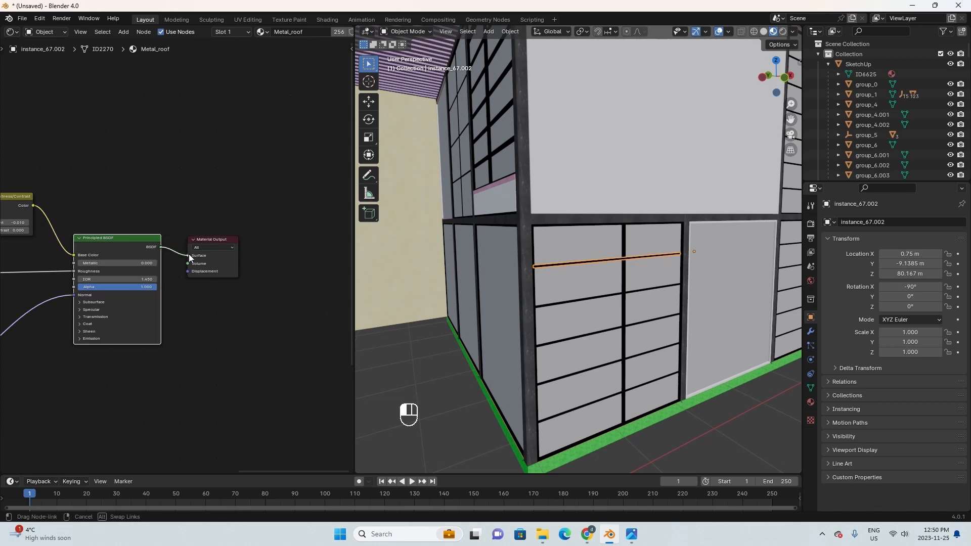
{"action": "left_click_drag", "start_coordinate": [189, 254], "coordinate": [189, 255]}
{"action": "scroll", "coordinate": [218, 354], "scroll_direction": "down", "scroll_amount": 1}
{"action": "middle_click_drag", "start_coordinate": [218, 356], "coordinate": [308, 261]}
{"action": "left_click", "coordinate": [174, 388]}
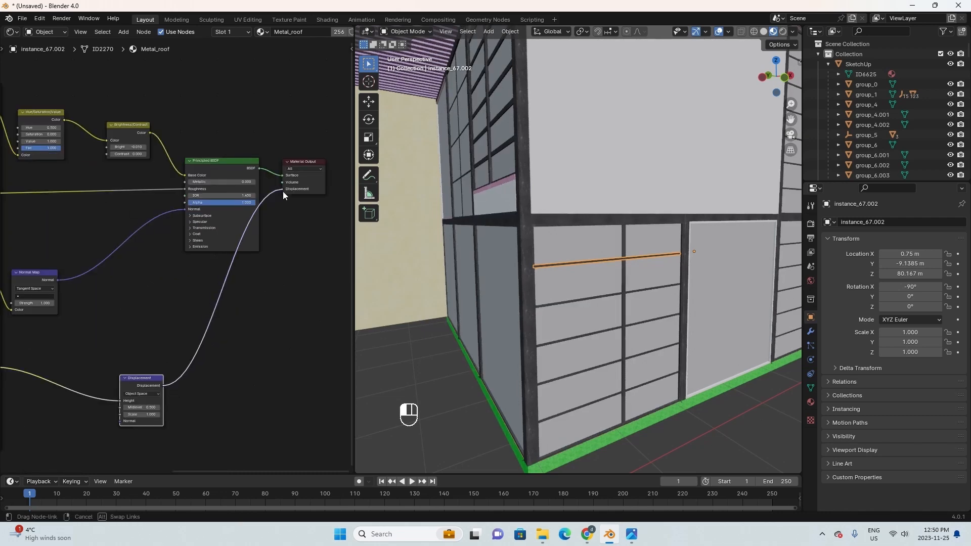
Check the corner beam's material and show the material properties of the pink strip below the upper corner window.
{"action": "left_click", "coordinate": [523, 245]}
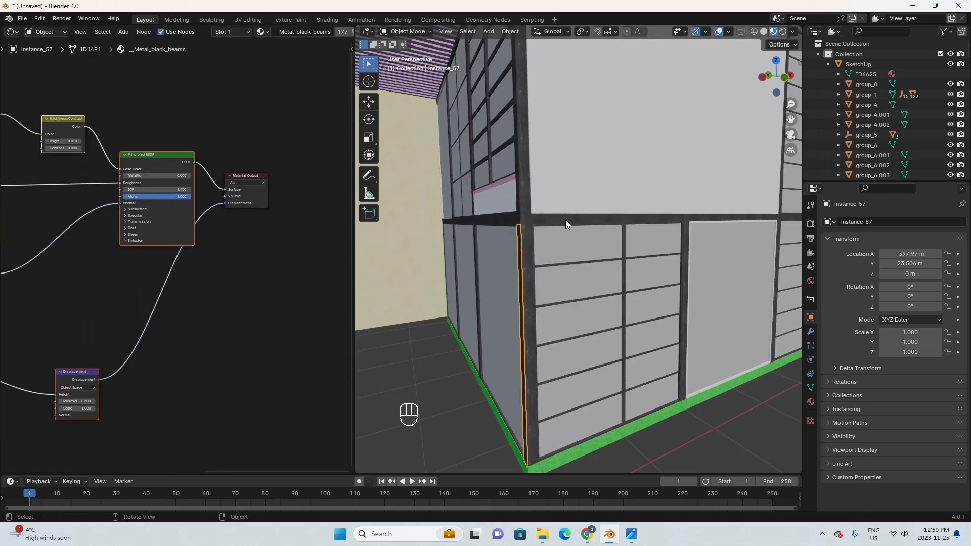
{"action": "scroll", "coordinate": [565, 219], "scroll_direction": "down", "scroll_amount": 5}
{"action": "middle_click_drag", "start_coordinate": [488, 314], "coordinate": [544, 308]}
{"action": "left_click", "coordinate": [581, 379]}
{"action": "scroll", "coordinate": [581, 379], "scroll_direction": "up", "scroll_amount": 5}
{"action": "left_click", "coordinate": [544, 308]}
{"action": "left_click", "coordinate": [810, 403]}
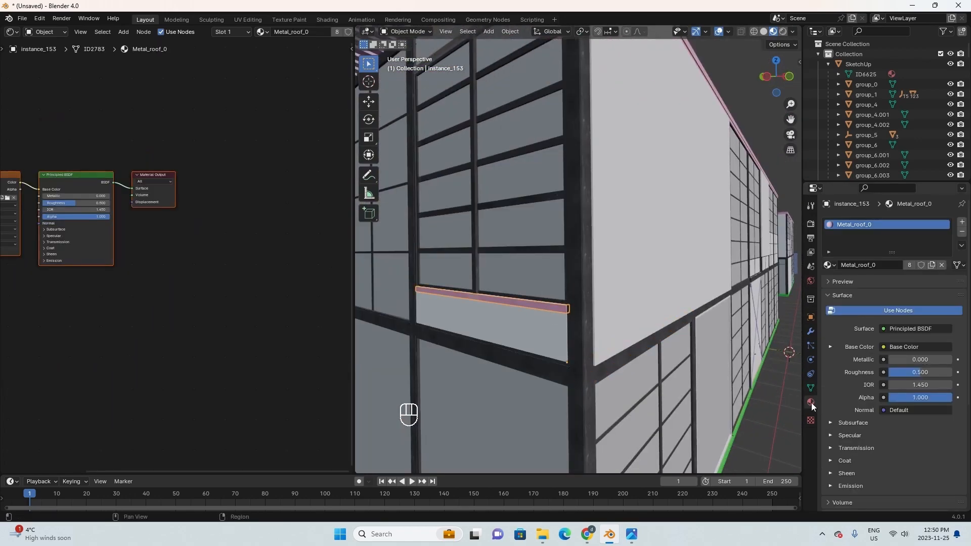
{"action": "scroll", "coordinate": [539, 326], "scroll_direction": "down", "scroll_amount": 4}
Select the roof edge and replace its Metal_roof_0 Base Color and Principled BSDF nodes with the copied beam nodes.
{"action": "middle_click_drag", "start_coordinate": [530, 318], "coordinate": [516, 291]}
{"action": "middle_click_drag", "start_coordinate": [526, 225], "coordinate": [583, 350]}
{"action": "left_click", "coordinate": [548, 177]}
{"action": "scroll", "coordinate": [525, 157], "scroll_direction": "down", "scroll_amount": 2}
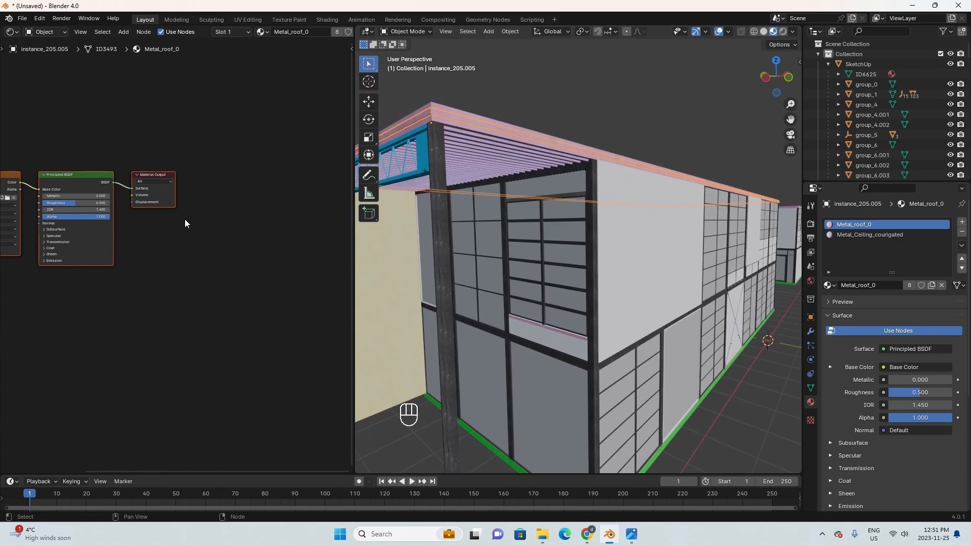
{"action": "scroll", "coordinate": [184, 221], "scroll_direction": "down", "scroll_amount": 1}
{"action": "middle_click_drag", "start_coordinate": [184, 221], "coordinate": [266, 256]}
{"action": "left_click_drag", "start_coordinate": [209, 346], "coordinate": [84, 218]}
{"action": "key", "text": "Delete"}
{"action": "scroll", "coordinate": [136, 254], "scroll_direction": "down", "scroll_amount": 4}
{"action": "key", "text": "ctrl+v"}
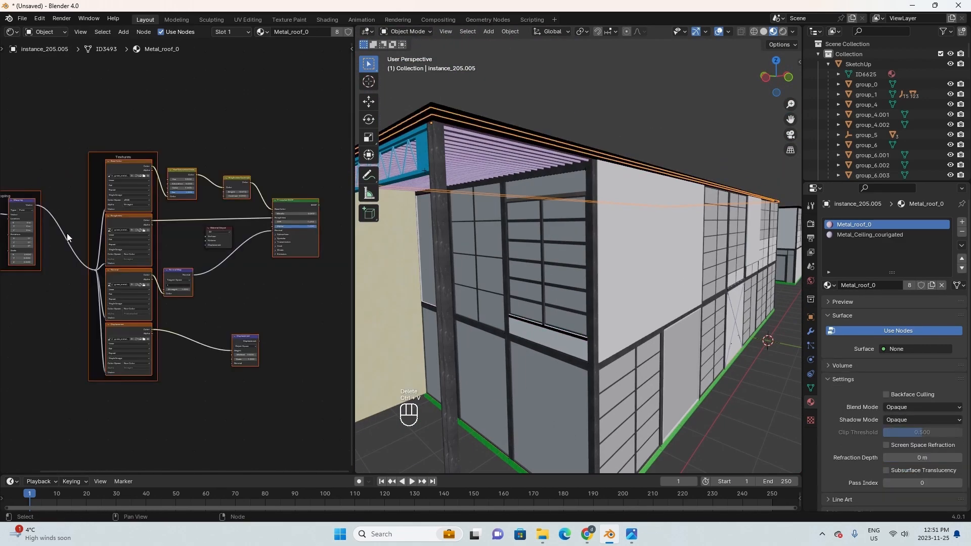
Move Metal_roof_0's Material Output clear of the pasted nodes, connect the Principled BSDF to Surface, and check the roof edge.
{"action": "middle_click_drag", "start_coordinate": [229, 227], "coordinate": [141, 243]}
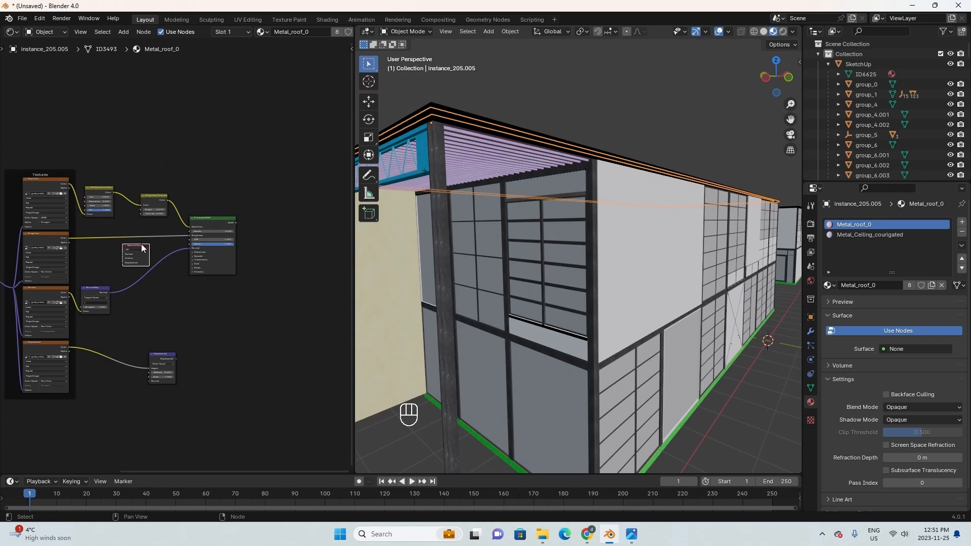
{"action": "left_click_drag", "start_coordinate": [141, 244], "coordinate": [312, 217]}
{"action": "scroll", "coordinate": [303, 222], "scroll_direction": "up", "scroll_amount": 3}
{"action": "left_click_drag", "start_coordinate": [165, 222], "coordinate": [169, 226]}
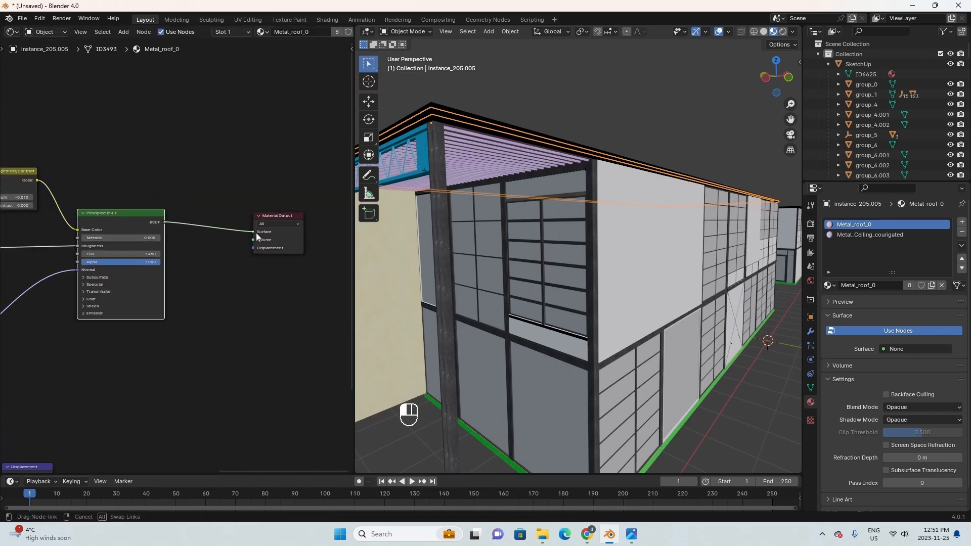
{"action": "left_click_drag", "start_coordinate": [256, 233], "coordinate": [255, 233]}
{"action": "middle_click_drag", "start_coordinate": [581, 136], "coordinate": [532, 166]}
{"action": "scroll", "coordinate": [532, 165], "scroll_direction": "down", "scroll_amount": 4}
{"action": "scroll", "coordinate": [536, 202], "scroll_direction": "up", "scroll_amount": 6}
{"action": "mouse_move", "coordinate": [546, 283]}
{"action": "middle_mouse_down", "text": "shift"}
{"action": "mouse_move", "coordinate": [574, 298]}
{"action": "mouse_move", "coordinate": [539, 291]}
{"action": "middle_mouse_up", "text": "shift"}
{"action": "scroll", "coordinate": [566, 293], "scroll_direction": "down", "scroll_amount": 8}
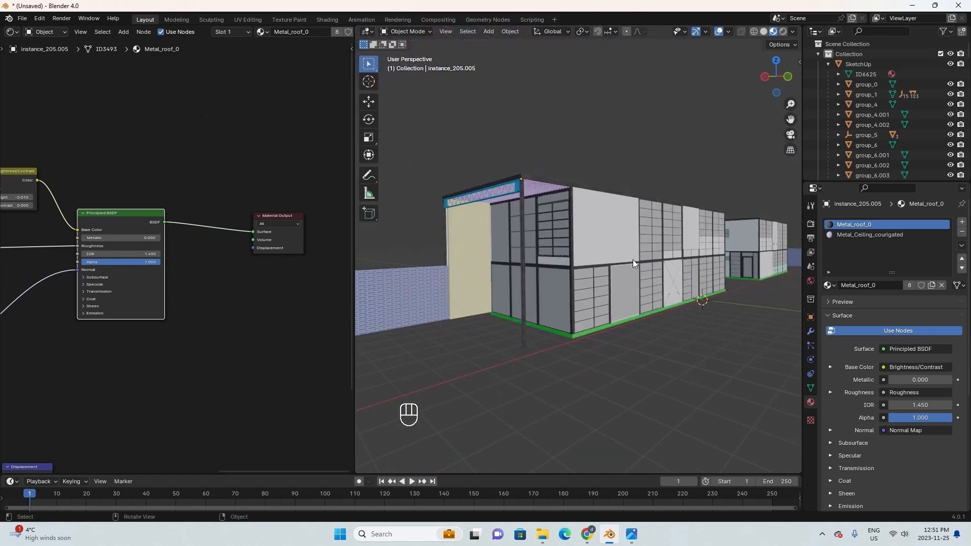
Select a lower grey glass panel, widen the 3D viewport, and turn the timeline into an enlarged Asset Browser.
{"action": "middle_click_drag", "start_coordinate": [633, 259], "coordinate": [642, 292]}
{"action": "left_click", "coordinate": [642, 293]}
{"action": "left_click_drag", "start_coordinate": [355, 293], "coordinate": [107, 293]}
{"action": "left_click_drag", "start_coordinate": [176, 475], "coordinate": [158, 300]}
{"action": "left_click", "coordinate": [13, 309]}
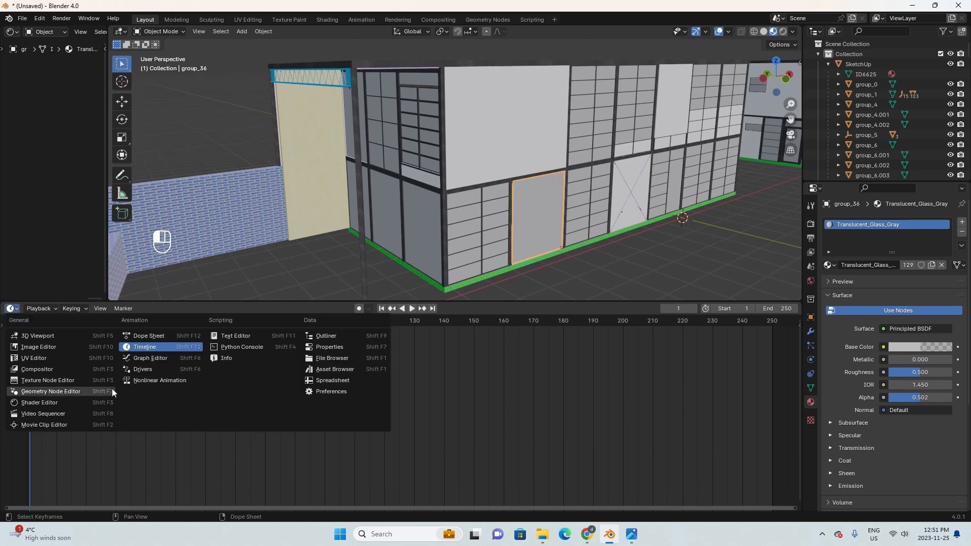
{"action": "left_click", "coordinate": [339, 368]}
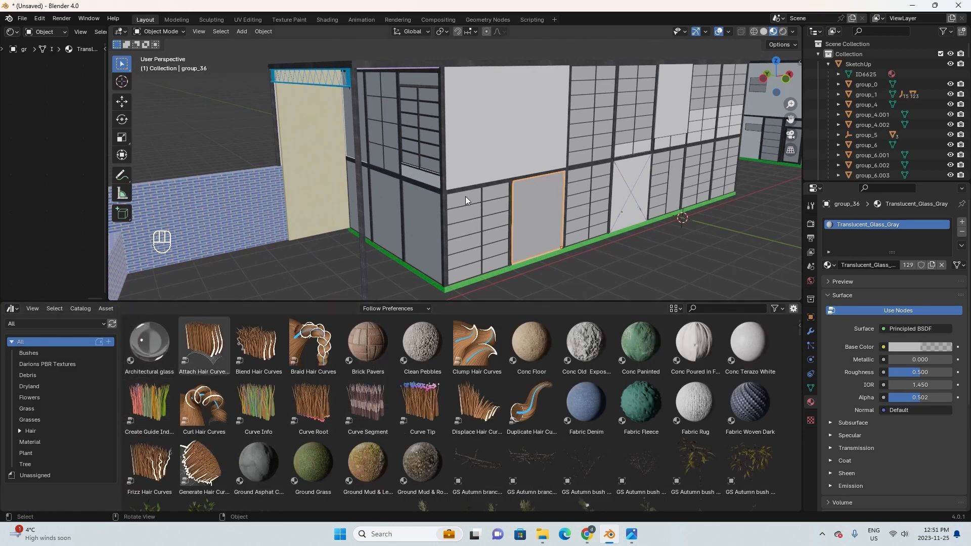
Add a cube mesh and move it onto the open ground in front of the brick walls, beside the house.
{"action": "middle_click_drag", "start_coordinate": [465, 199], "coordinate": [438, 225]}
{"action": "middle_click_drag", "start_coordinate": [438, 225], "coordinate": [468, 184], "text": "shift"}
{"action": "scroll", "coordinate": [469, 184], "scroll_direction": "down", "scroll_amount": 3}
{"action": "key", "text": "shift+a"}
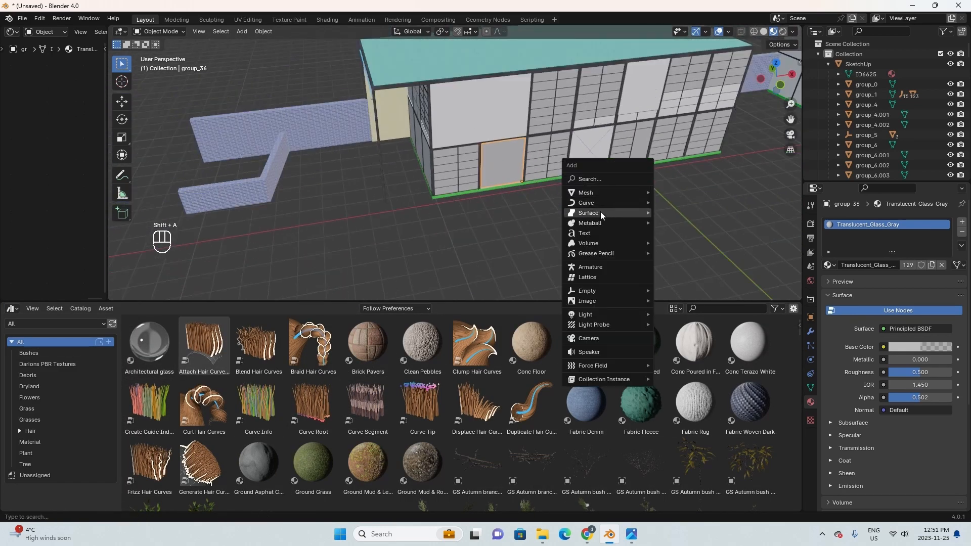
{"action": "mouse_move", "coordinate": [587, 193]}
{"action": "left_click", "coordinate": [678, 203]}
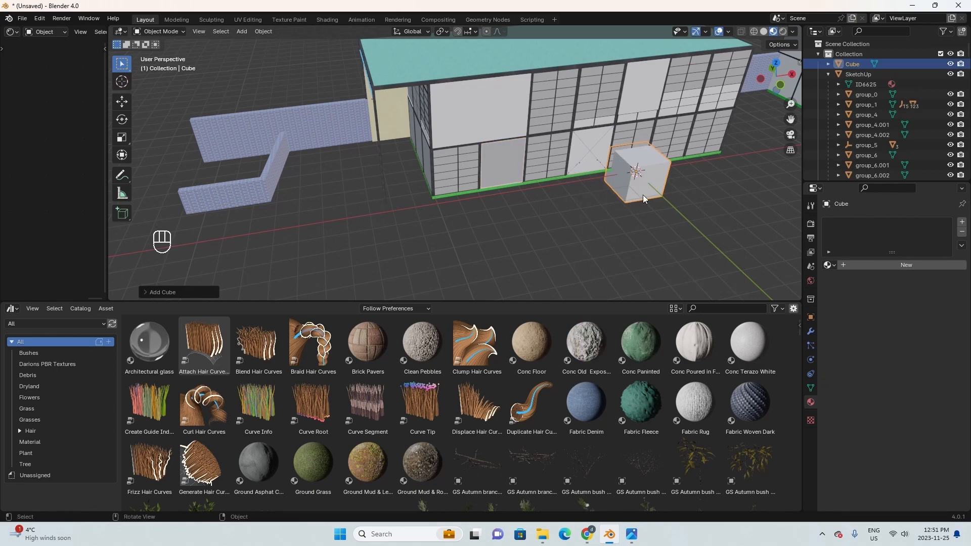
{"action": "key", "text": "g"}
{"action": "left_click", "coordinate": [370, 253]}
{"action": "scroll", "coordinate": [396, 225], "scroll_direction": "up", "scroll_amount": 5}
Apply the Architectural glass asset to the cube, enlarge the 3D viewport over the Asset Browser, and inspect the cube.
{"action": "left_click_drag", "start_coordinate": [149, 344], "coordinate": [234, 181]}
{"action": "middle_click_drag", "start_coordinate": [234, 181], "coordinate": [280, 296]}
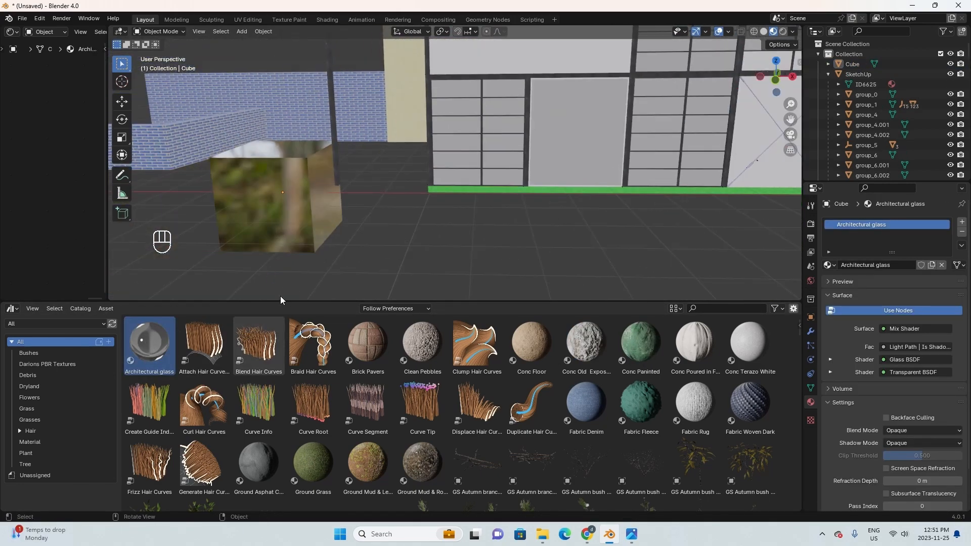
{"action": "left_click_drag", "start_coordinate": [280, 299], "coordinate": [280, 424]}
{"action": "middle_click_drag", "start_coordinate": [280, 424], "coordinate": [371, 303]}
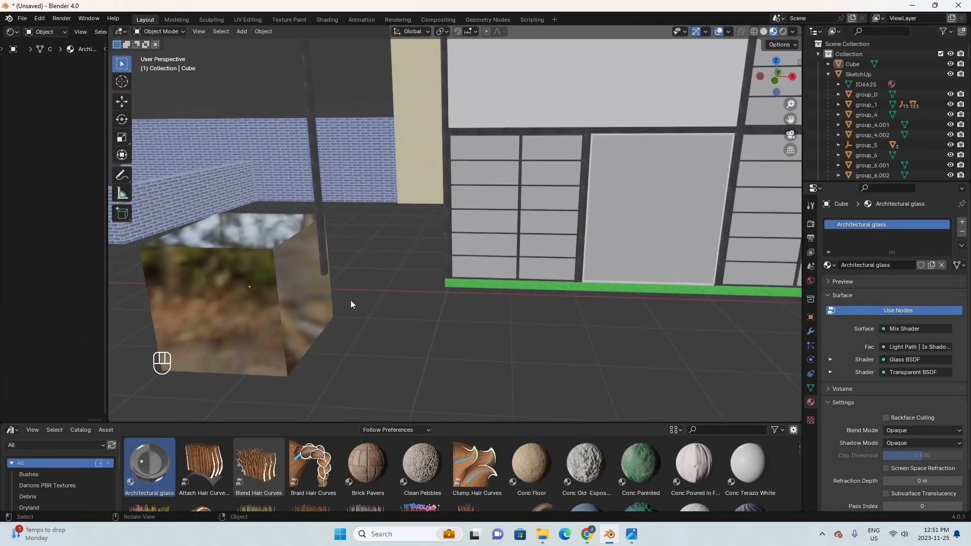
{"action": "middle_click_drag", "start_coordinate": [573, 263], "coordinate": [332, 292]}
{"action": "left_click", "coordinate": [332, 292]}
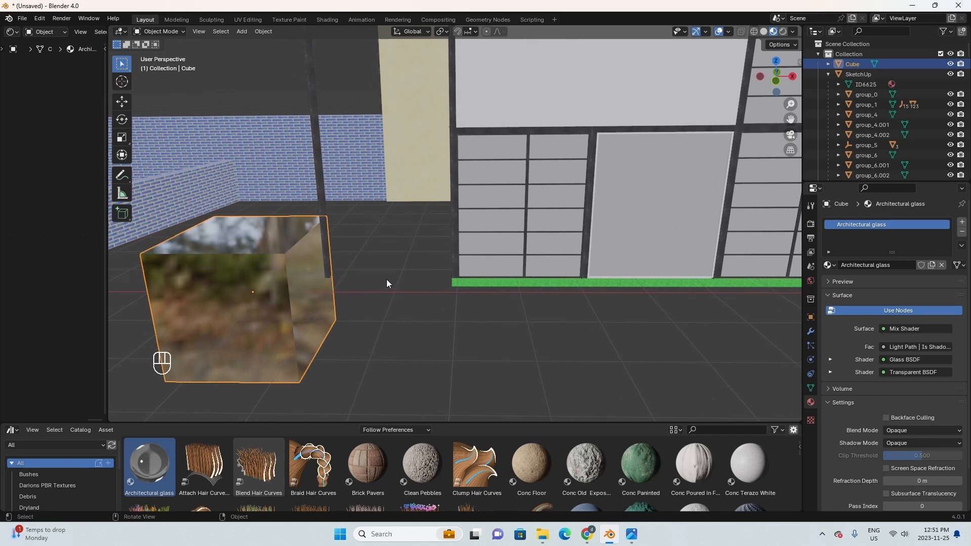
Select the large lower grey glass panel and widen the Shader Editor to frame its material nodes.
{"action": "middle_click_drag", "start_coordinate": [387, 279], "coordinate": [672, 217]}
{"action": "left_click", "coordinate": [642, 233]}
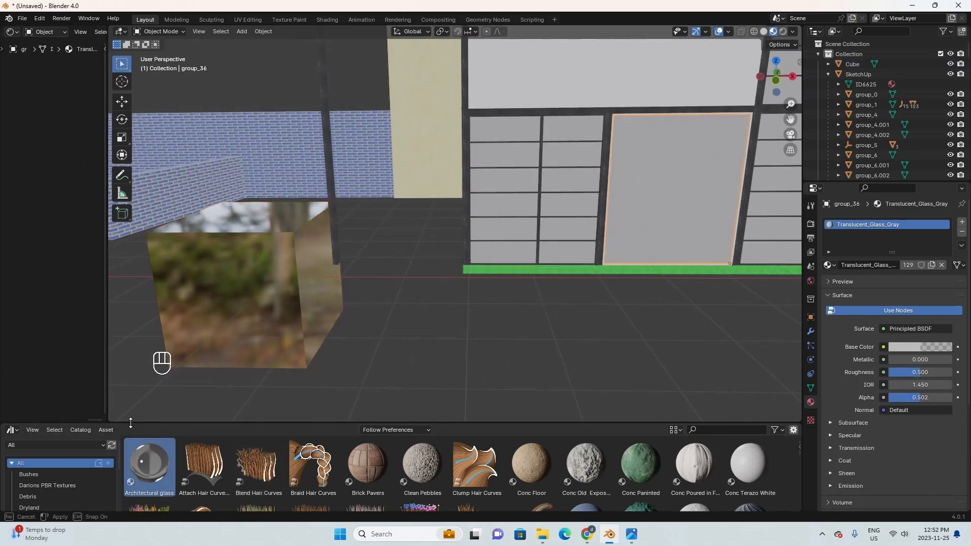
{"action": "left_click_drag", "start_coordinate": [131, 423], "coordinate": [8, 312]}
{"action": "left_click_drag", "start_coordinate": [178, 313], "coordinate": [174, 442]}
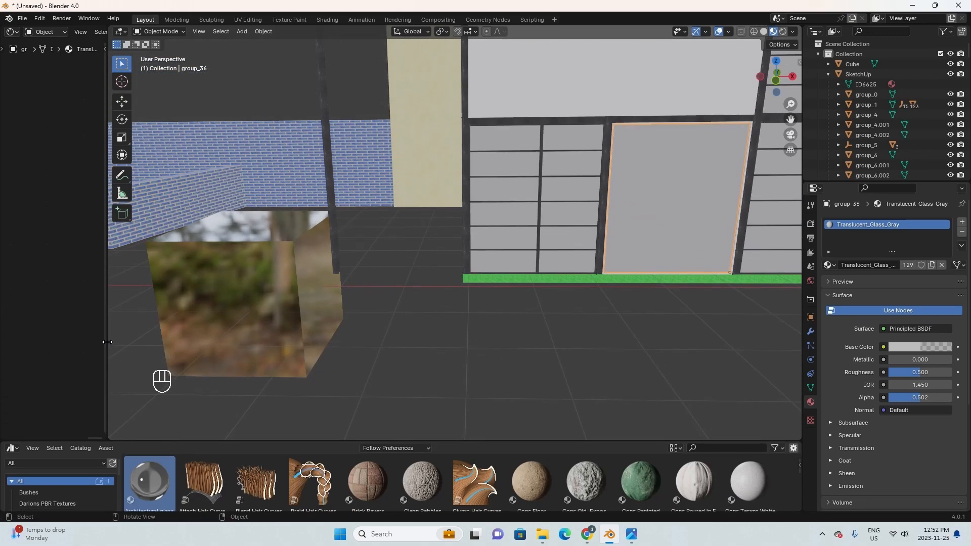
{"action": "left_click_drag", "start_coordinate": [108, 340], "coordinate": [312, 340]}
{"action": "middle_click_drag", "start_coordinate": [656, 224], "coordinate": [196, 249]}
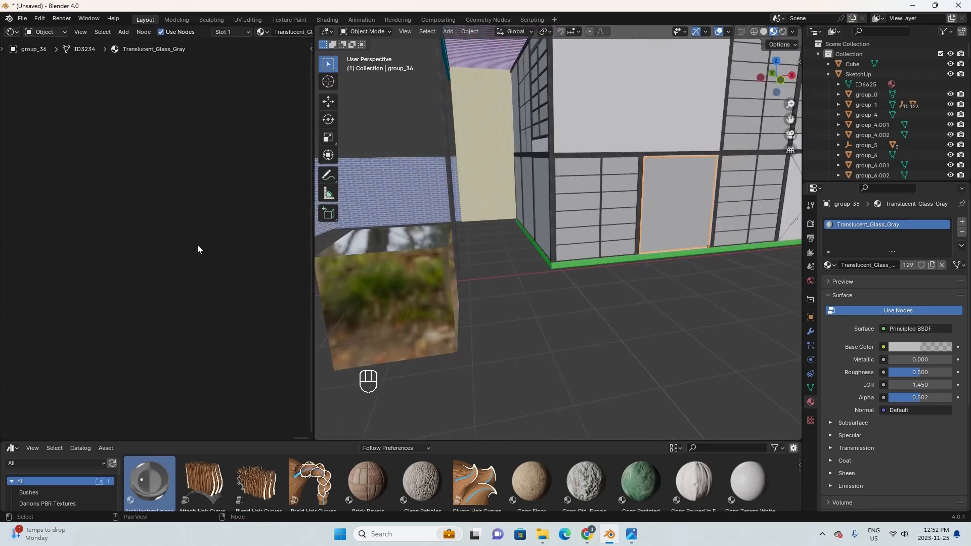
{"action": "key", "text": "KP_Decimal"}
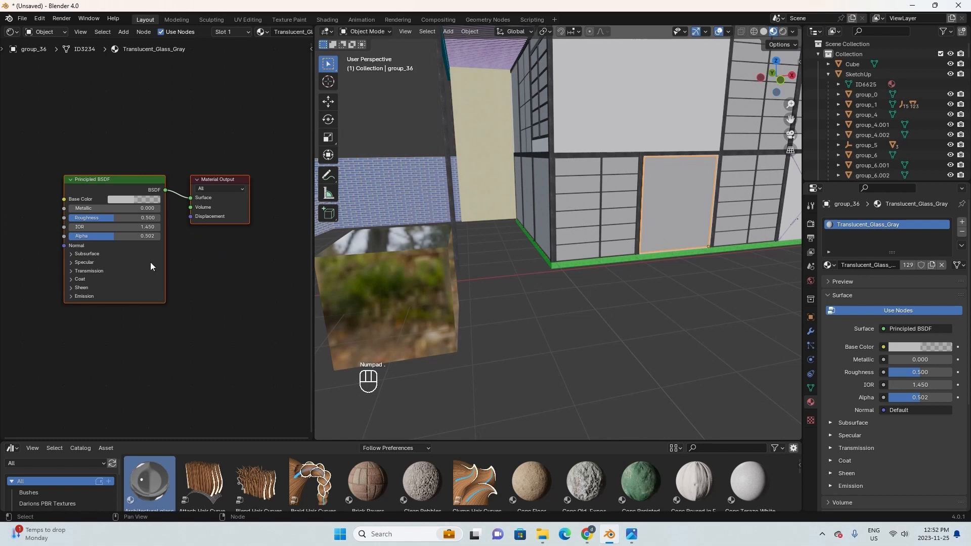
Check the material nodes of an upper white facade panel and examine the surrounding panels.
{"action": "scroll", "coordinate": [722, 257], "scroll_direction": "down", "scroll_amount": 6}
{"action": "left_click", "coordinate": [673, 222]}
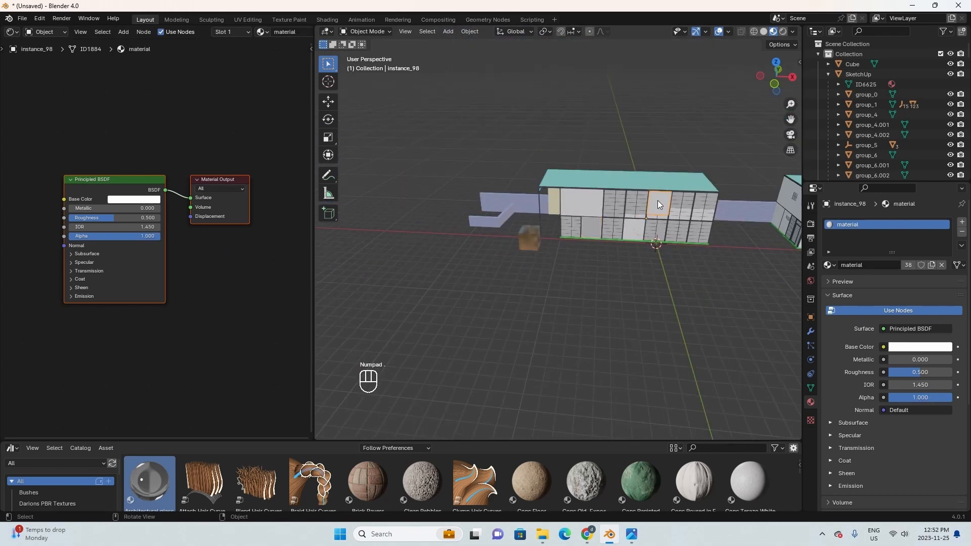
{"action": "key", "text": "KP_Decimal"}
{"action": "scroll", "coordinate": [677, 233], "scroll_direction": "down", "scroll_amount": 4}
{"action": "scroll", "coordinate": [256, 275], "scroll_direction": "down", "scroll_amount": 3}
{"action": "scroll", "coordinate": [150, 236], "scroll_direction": "up", "scroll_amount": 4}
{"action": "scroll", "coordinate": [150, 237], "scroll_direction": "down", "scroll_amount": 4}
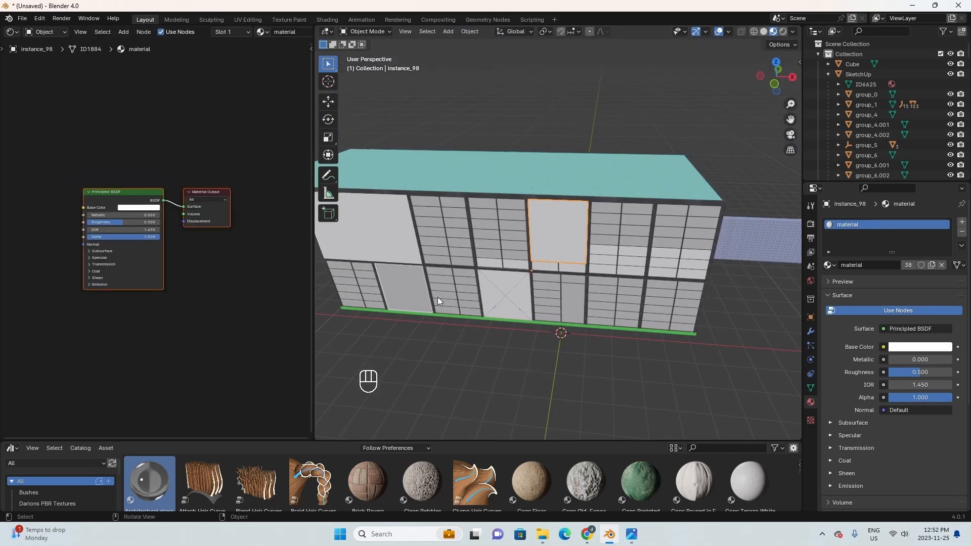
{"action": "scroll", "coordinate": [438, 301], "scroll_direction": "up", "scroll_amount": 1}
{"action": "middle_click_drag", "start_coordinate": [439, 301], "coordinate": [565, 280], "text": "shift"}
{"action": "scroll", "coordinate": [565, 285], "scroll_direction": "up", "scroll_amount": 3}
{"action": "middle_click_drag", "start_coordinate": [565, 293], "coordinate": [662, 251], "text": "shift"}
{"action": "scroll", "coordinate": [605, 309], "scroll_direction": "up", "scroll_amount": 2}
Narrow the Shader Editor, select the glass cube, and review its Architectural glass node setup.
{"action": "left_click", "coordinate": [612, 290]}
{"action": "left_click_drag", "start_coordinate": [314, 208], "coordinate": [225, 205]}
{"action": "middle_click_drag", "start_coordinate": [428, 248], "coordinate": [513, 213], "text": "shift"}
{"action": "scroll", "coordinate": [429, 286], "scroll_direction": "down", "scroll_amount": 3}
{"action": "middle_click_drag", "start_coordinate": [425, 288], "coordinate": [428, 290]}
{"action": "left_click", "coordinate": [469, 326]}
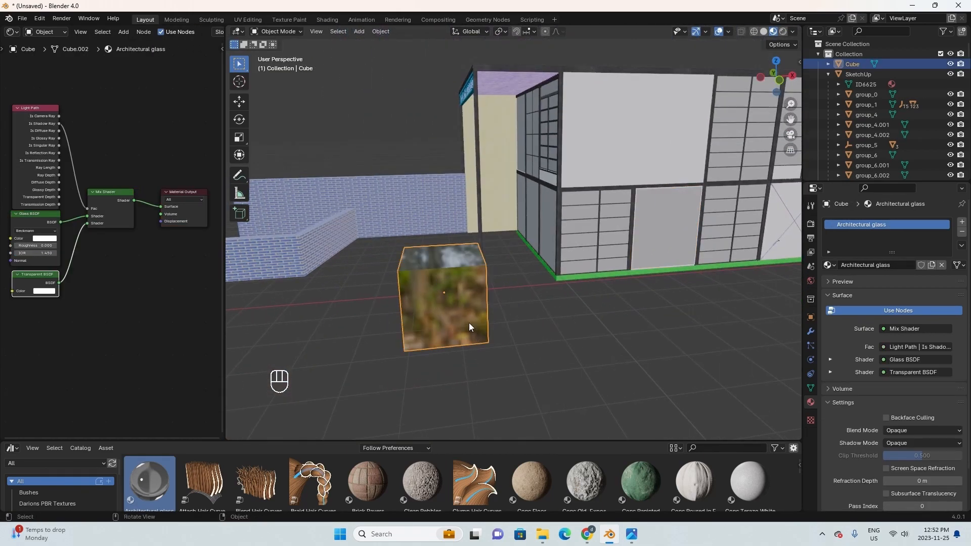
{"action": "middle_click_drag", "start_coordinate": [108, 269], "coordinate": [111, 317]}
Replace the Principled BSDF in the lower panel's Translucent_Glass_Gray material with Glass BSDF and Transparent BSDF nodes.
{"action": "left_click", "coordinate": [647, 223]}
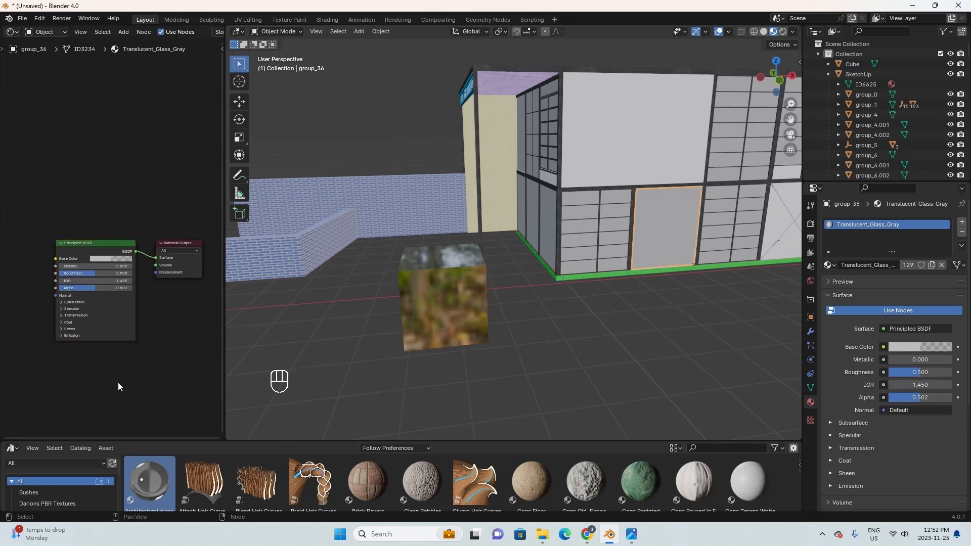
{"action": "key", "text": "Delete"}
{"action": "key", "text": "shift+a"}
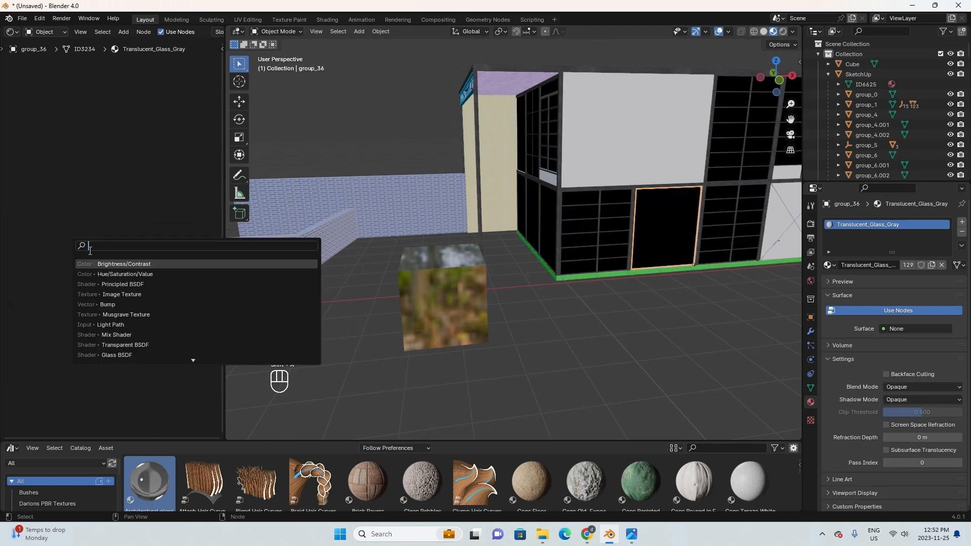
{"action": "type", "text": "glass"}
{"action": "key", "text": "Return"}
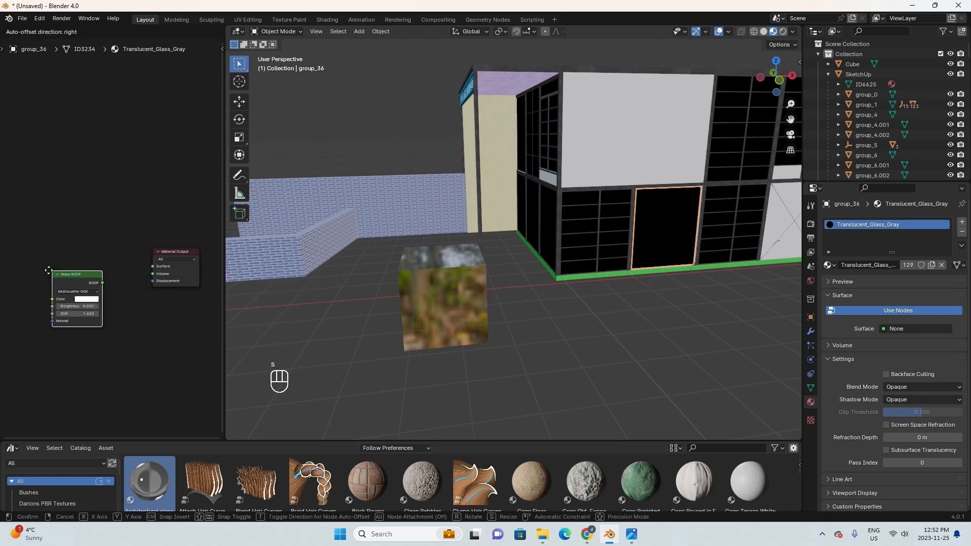
{"action": "key", "text": "shift+a"}
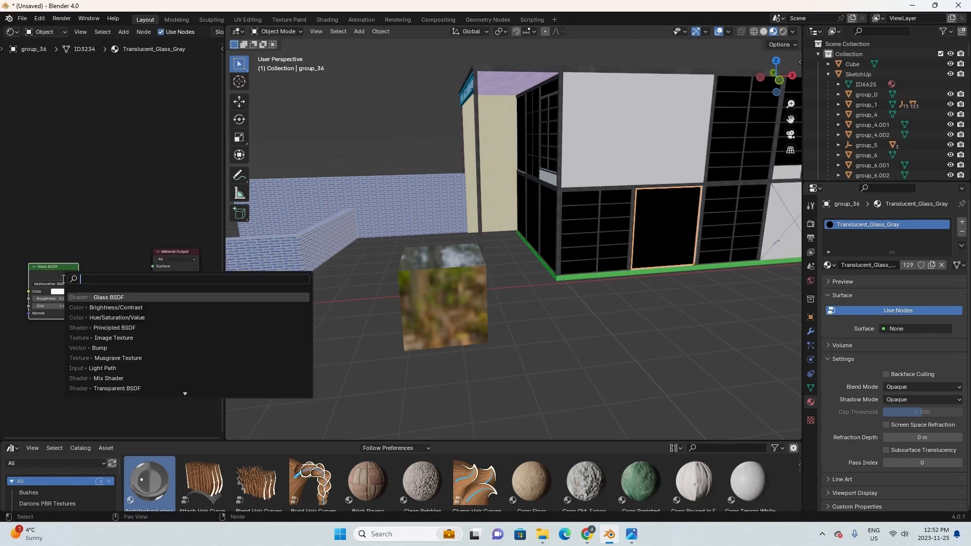
{"action": "left_click", "coordinate": [140, 307]}
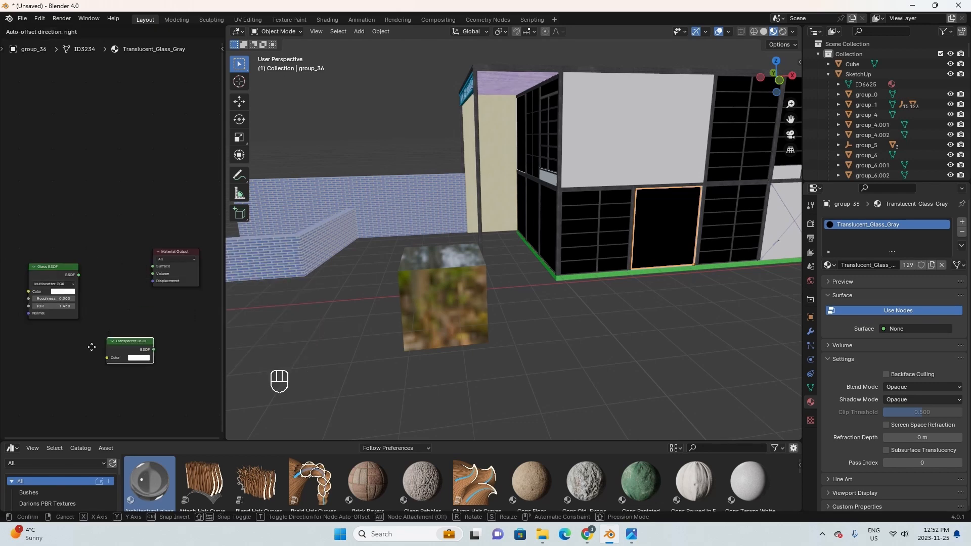
{"action": "left_click", "coordinate": [28, 326]}
Add a Mix Shader and connect the Glass BSDF and Transparent BSDF to its two Shader inputs.
{"action": "key", "text": "shift+a"}
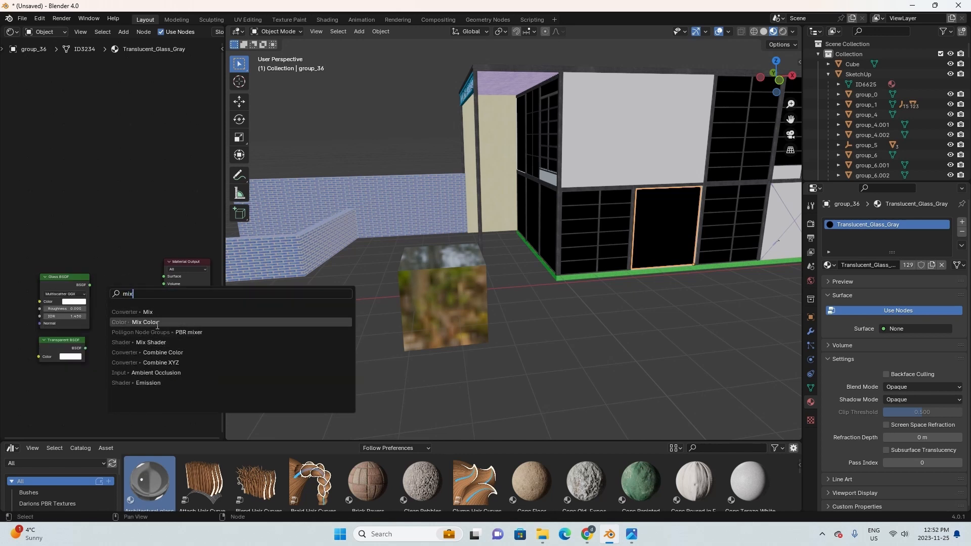
{"action": "left_click", "coordinate": [152, 342]}
{"action": "left_click", "coordinate": [114, 286]}
{"action": "scroll", "coordinate": [114, 286], "scroll_direction": "up", "scroll_amount": 3}
{"action": "middle_click_drag", "start_coordinate": [114, 286], "coordinate": [75, 270]}
{"action": "left_click_drag", "start_coordinate": [75, 270], "coordinate": [74, 267]}
{"action": "middle_click_drag", "start_coordinate": [73, 266], "coordinate": [60, 249]}
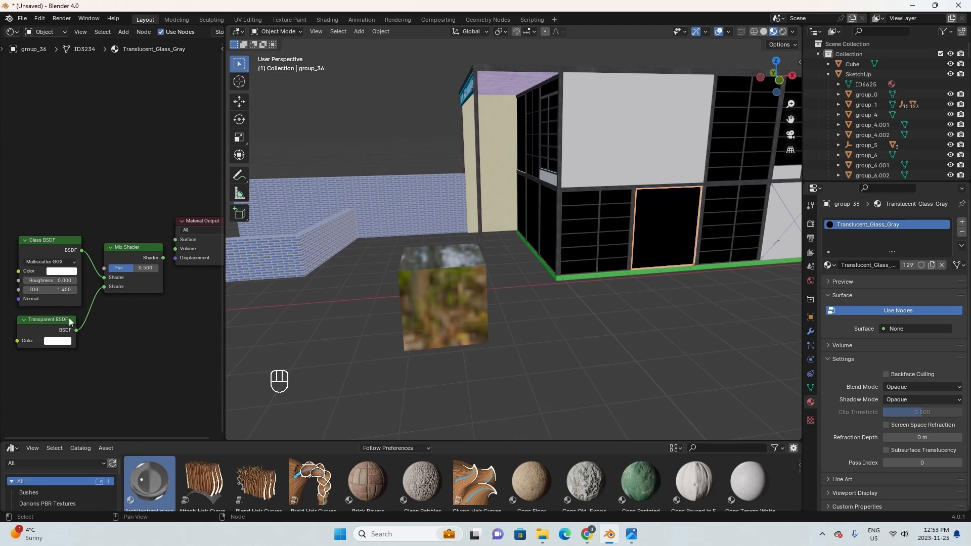
Move the Material Output clear of the Mix Shader and connect the Mix Shader to Surface.
{"action": "middle_click_drag", "start_coordinate": [104, 283], "coordinate": [60, 307]}
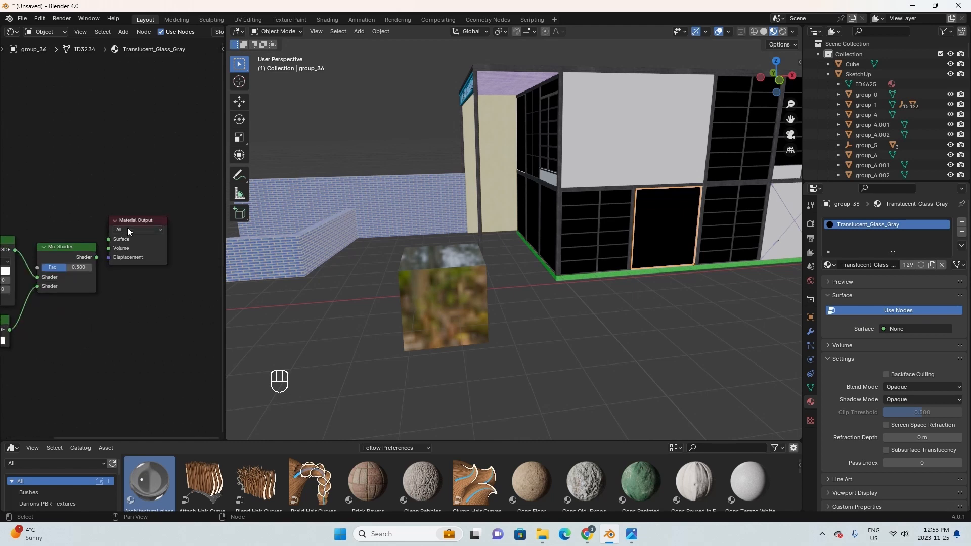
{"action": "left_click_drag", "start_coordinate": [128, 225], "coordinate": [146, 248]}
{"action": "scroll", "coordinate": [120, 258], "scroll_direction": "down", "scroll_amount": 4}
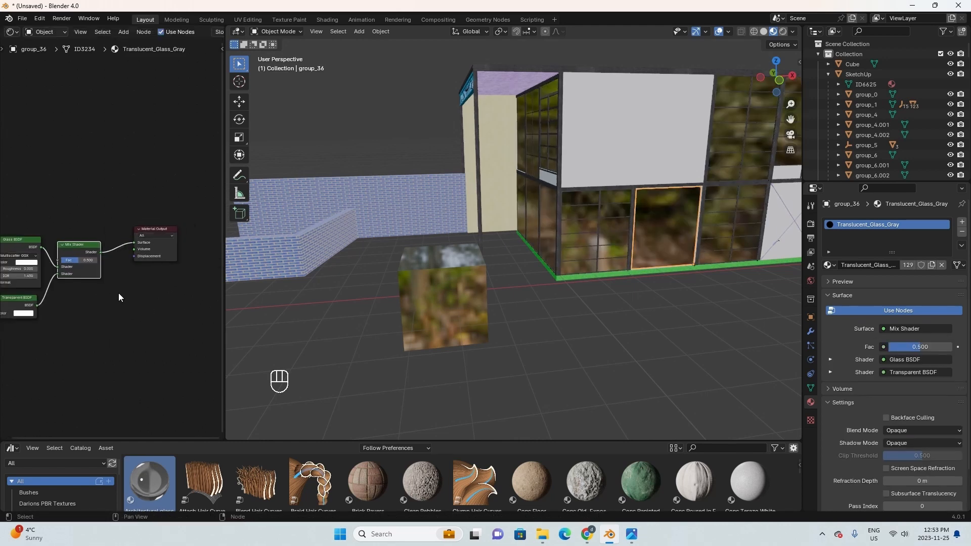
Add a Light Path node and place it above the Glass BSDF.
{"action": "middle_click_drag", "start_coordinate": [37, 216], "coordinate": [87, 244]}
{"action": "scroll", "coordinate": [123, 226], "scroll_direction": "up", "scroll_amount": 1}
{"action": "scroll", "coordinate": [192, 253], "scroll_direction": "down", "scroll_amount": 3}
{"action": "key", "text": "shift+a"}
{"action": "left_click", "coordinate": [80, 245]}
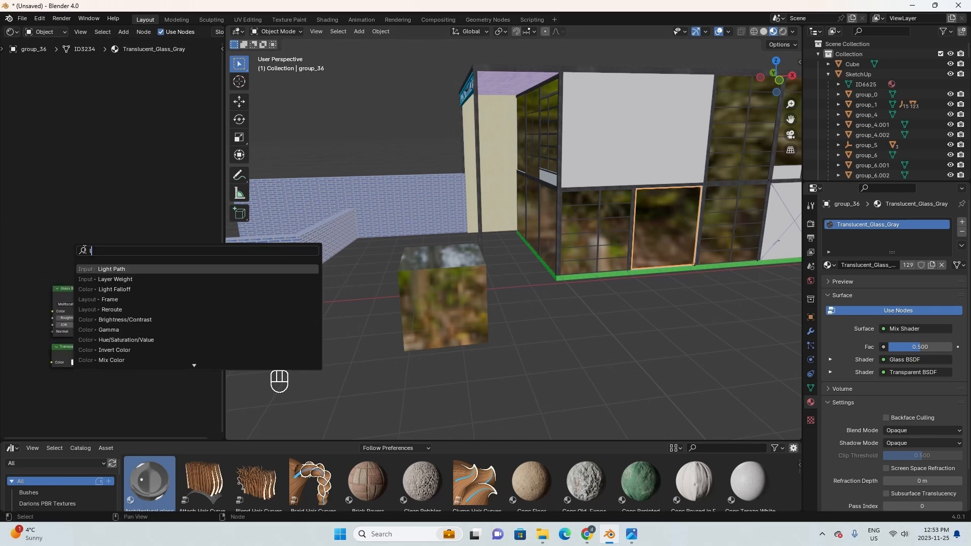
{"action": "left_click", "coordinate": [131, 271]}
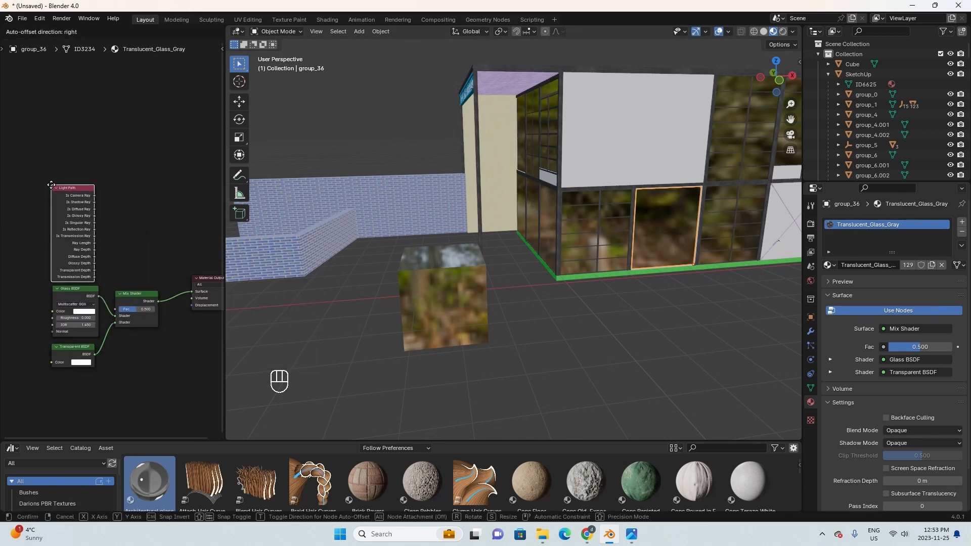
{"action": "left_click", "coordinate": [49, 185]}
Widen the Shader Editor and connect the Light Path's Is Shadow Ray output to the Mix Shader's Fac.
{"action": "scroll", "coordinate": [81, 227], "scroll_direction": "up", "scroll_amount": 4}
{"action": "middle_click_drag", "start_coordinate": [117, 212], "coordinate": [126, 186]}
{"action": "scroll", "coordinate": [126, 186], "scroll_direction": "up", "scroll_amount": 2}
{"action": "left_click_drag", "start_coordinate": [222, 235], "coordinate": [510, 234]}
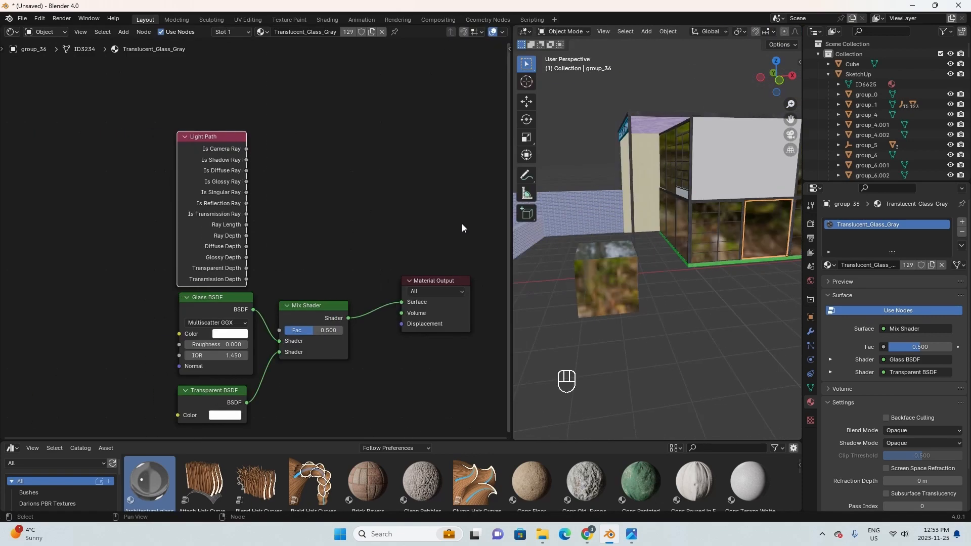
{"action": "scroll", "coordinate": [229, 188], "scroll_direction": "up", "scroll_amount": 2}
{"action": "middle_click_drag", "start_coordinate": [184, 103], "coordinate": [150, 121]}
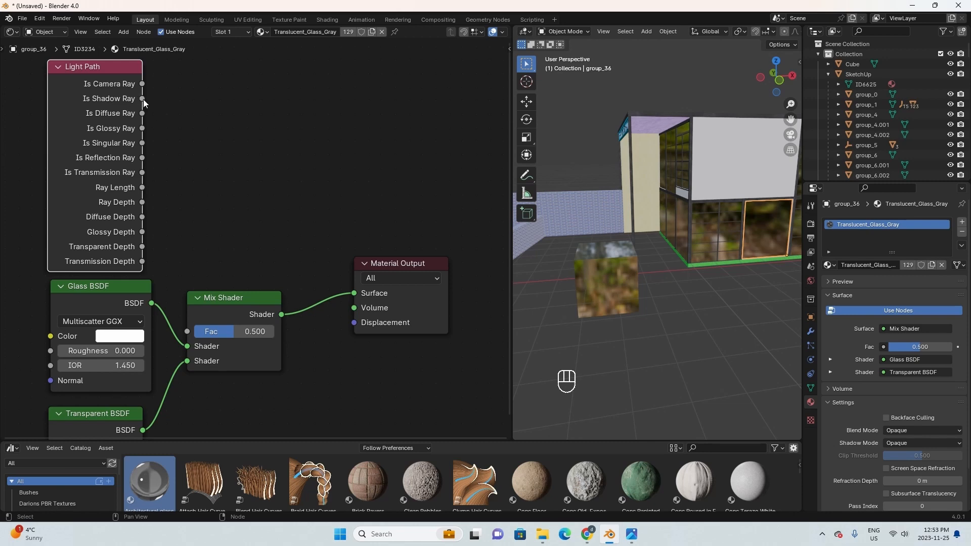
{"action": "middle_click_drag", "start_coordinate": [147, 232], "coordinate": [159, 239]}
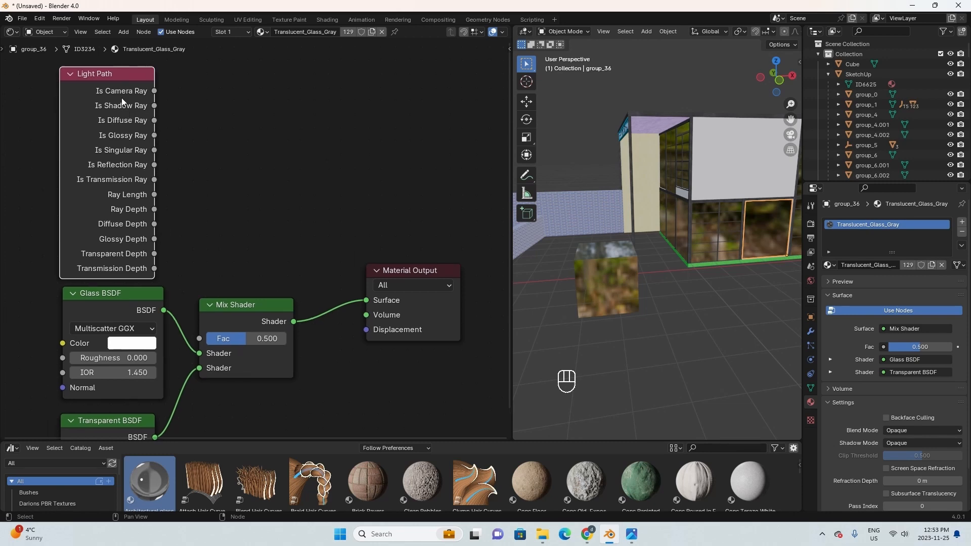
{"action": "left_click_drag", "start_coordinate": [154, 106], "coordinate": [354, 298]}
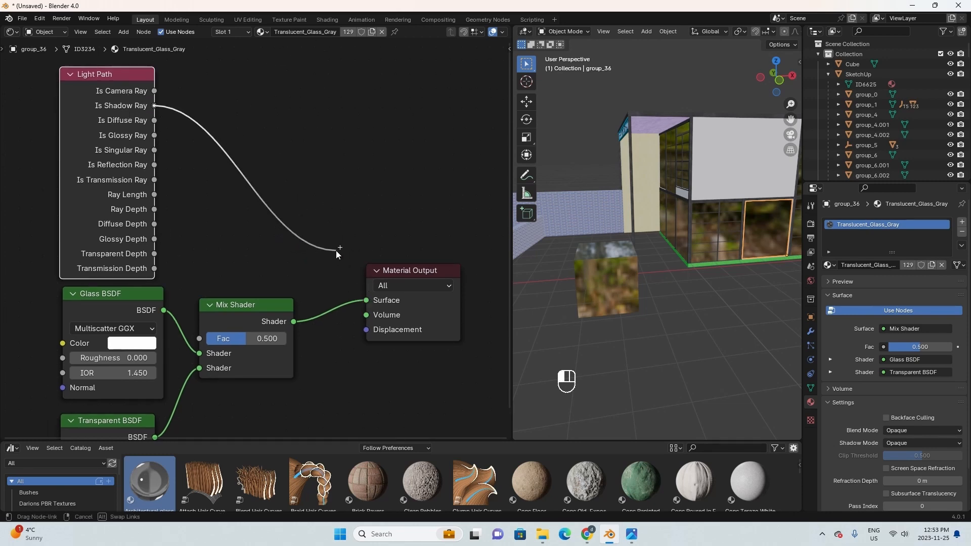
{"action": "left_click_drag", "start_coordinate": [199, 346], "coordinate": [199, 339]}
{"action": "middle_click_drag", "start_coordinate": [217, 262], "coordinate": [263, 221]}
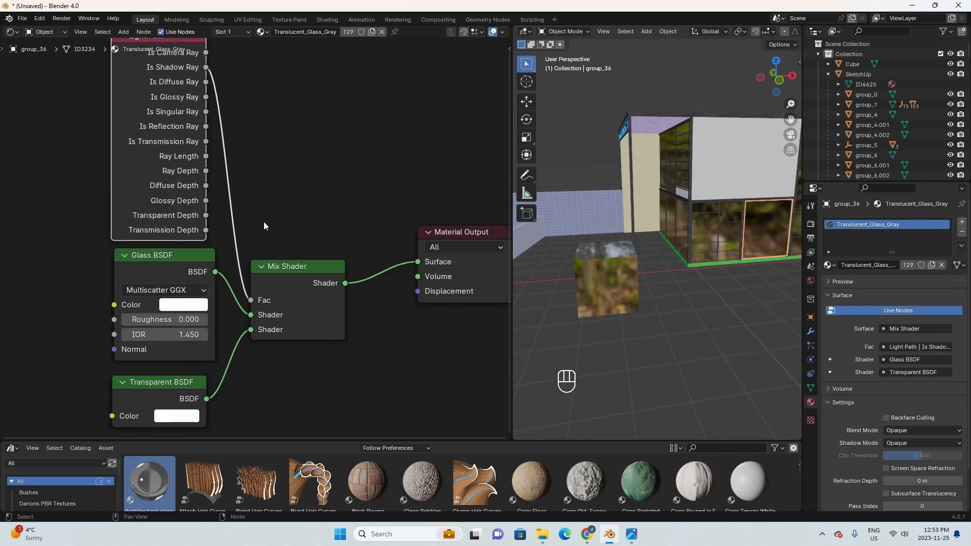
Examine the new glass material on the facade panels from a low angle along the house.
{"action": "scroll", "coordinate": [263, 221], "scroll_direction": "down", "scroll_amount": 3}
{"action": "middle_click_drag", "start_coordinate": [657, 303], "coordinate": [695, 271]}
{"action": "scroll", "coordinate": [260, 350], "scroll_direction": "down", "scroll_amount": 3}
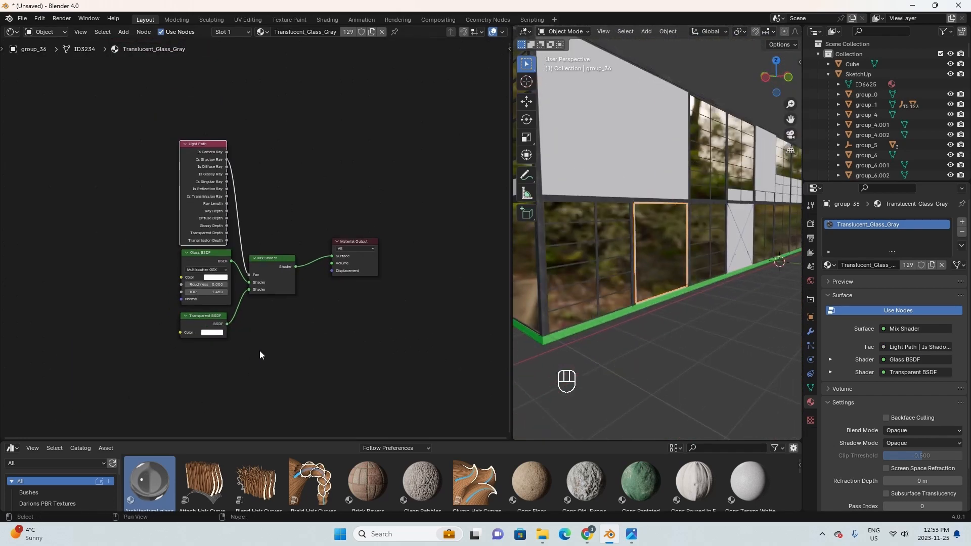
{"action": "scroll", "coordinate": [148, 323], "scroll_direction": "up", "scroll_amount": 2}
{"action": "key", "text": "shift+a"}
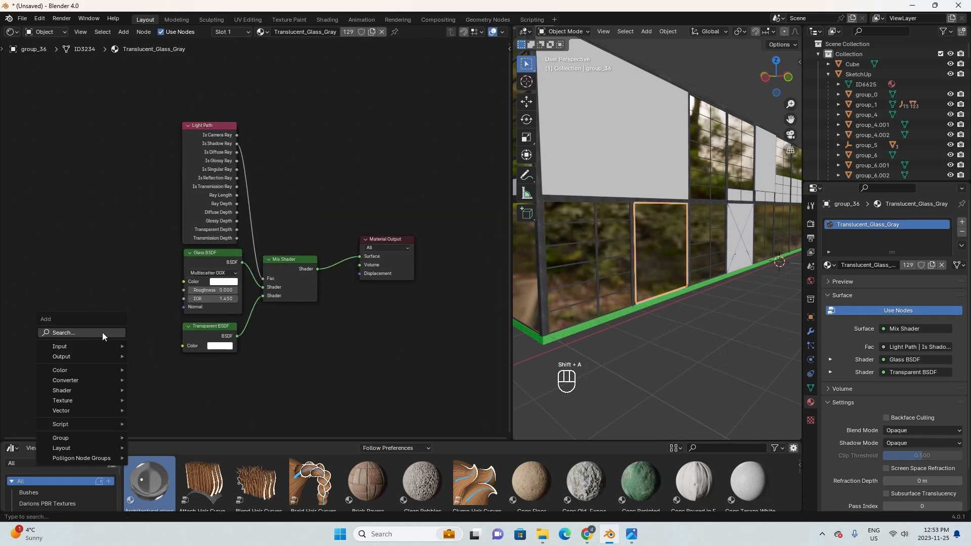
{"action": "middle_click_drag", "start_coordinate": [660, 344], "coordinate": [668, 287]}
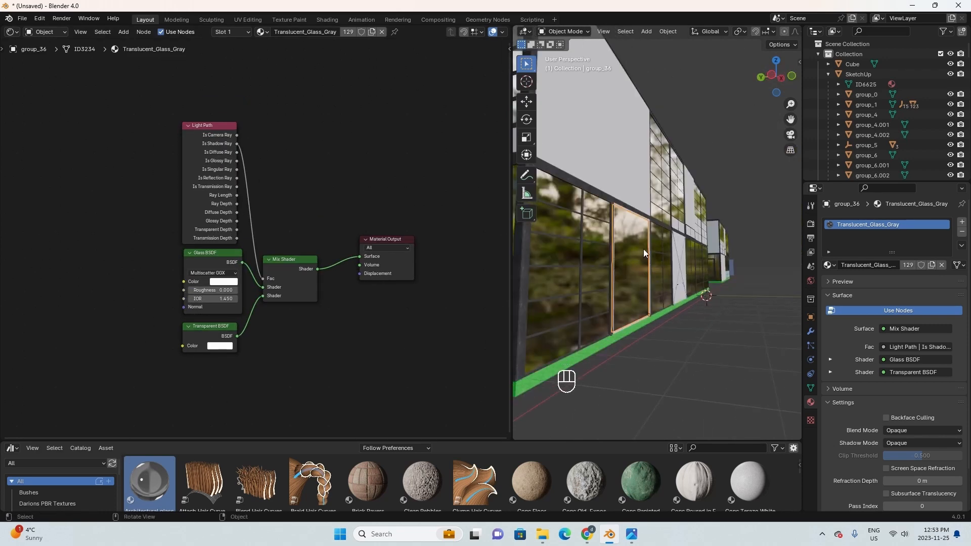
{"action": "middle_click_drag", "start_coordinate": [644, 249], "coordinate": [656, 269]}
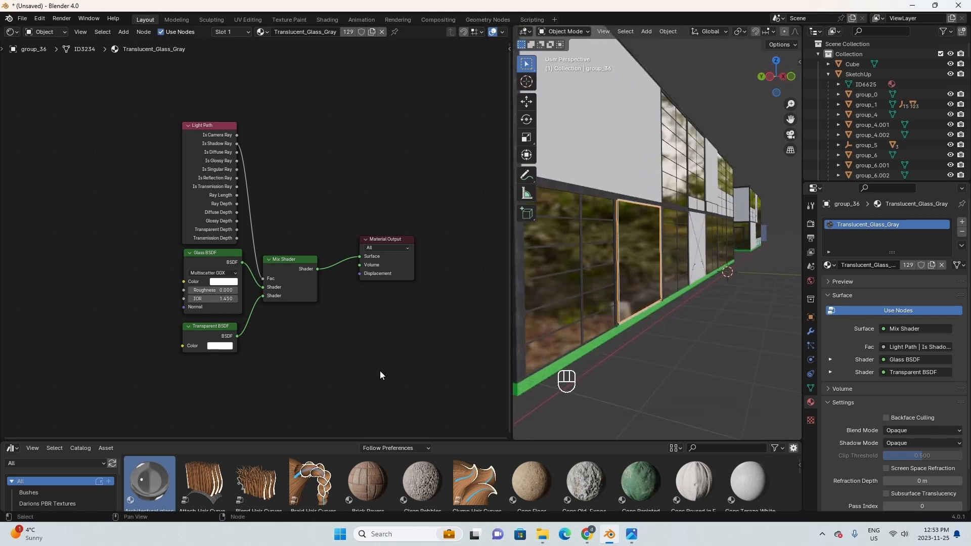
Add a Musgrave Texture node beside the Glass BSDF in Translucent_Glass_Gray.
{"action": "middle_click_drag", "start_coordinate": [112, 322], "coordinate": [173, 291]}
{"action": "key", "text": "shift+a"}
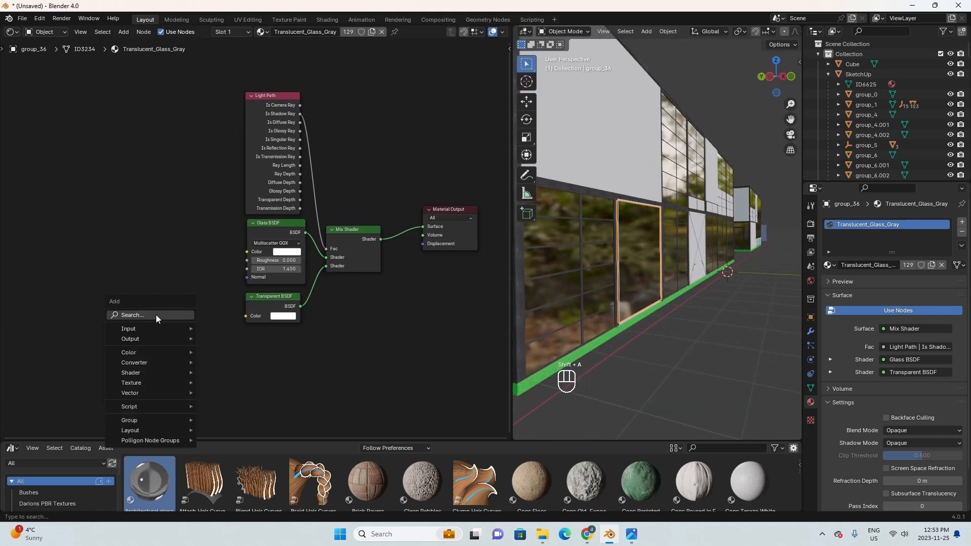
{"action": "type", "text": "mus"}
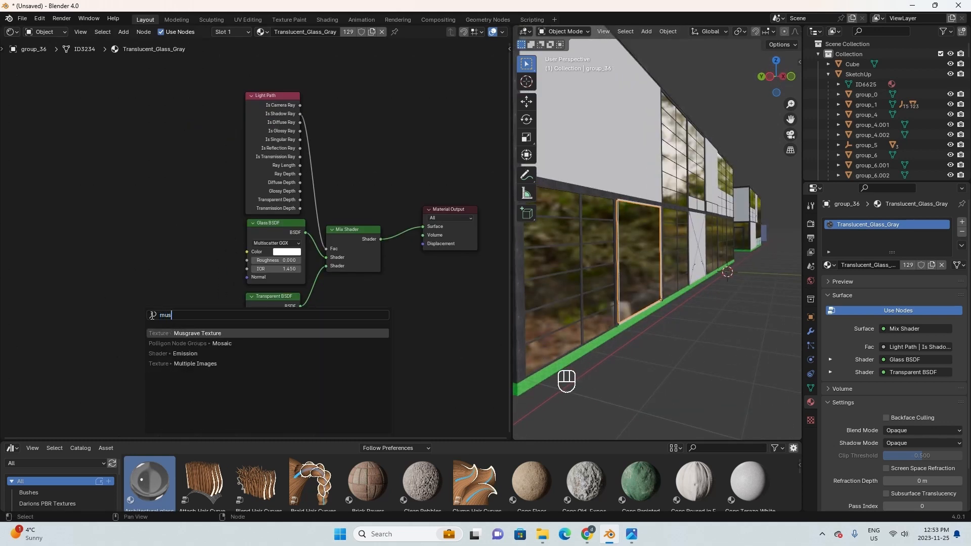
{"action": "key", "text": "Return"}
{"action": "left_click", "coordinate": [141, 265]}
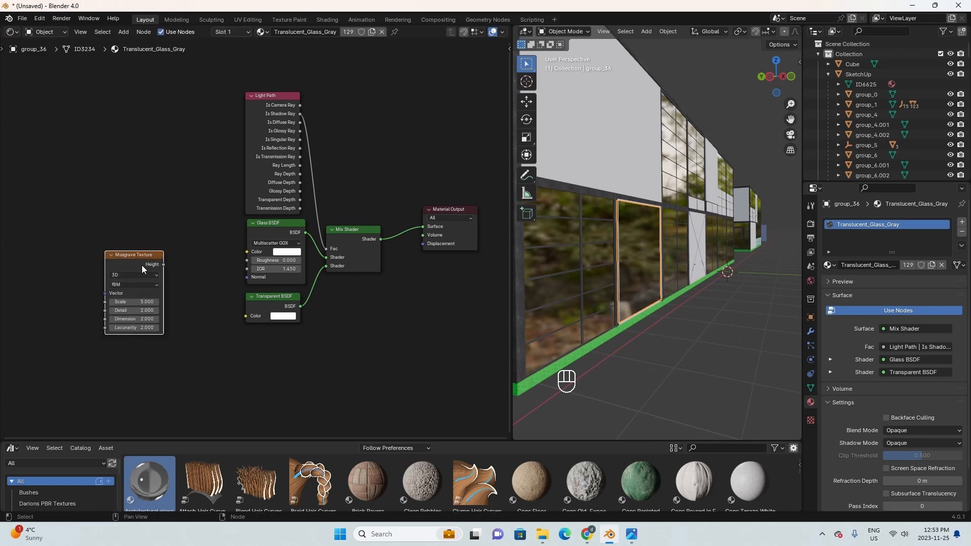
Add Texture Coordinate and Mapping nodes feeding the Musgrave Texture's Vector input, and space out the node chain.
{"action": "key", "text": "ctrl+shift+t"}
{"action": "key", "text": "Escape"}
{"action": "key", "text": "ctrl+t"}
{"action": "middle_click_drag", "start_coordinate": [96, 249], "coordinate": [185, 243]}
{"action": "scroll", "coordinate": [186, 244], "scroll_direction": "up", "scroll_amount": 2}
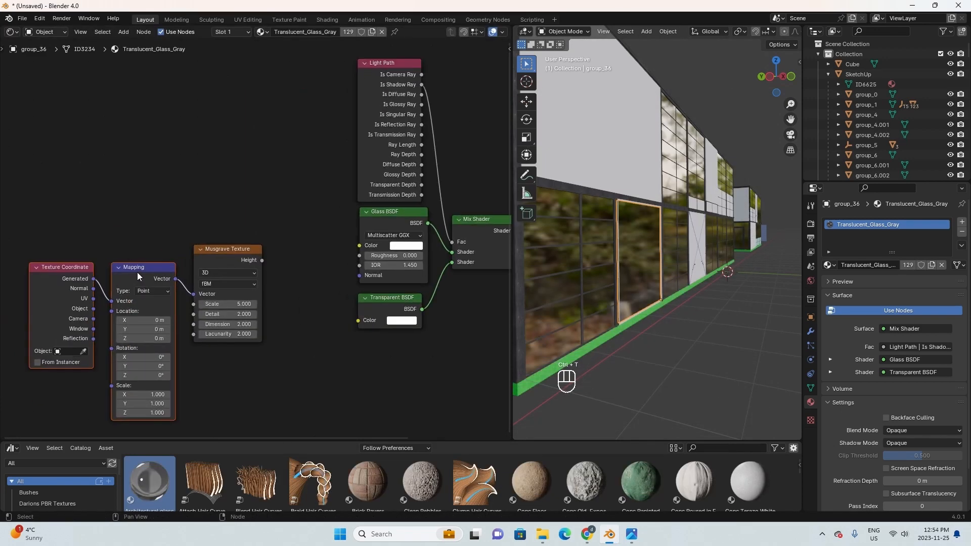
{"action": "left_click_drag", "start_coordinate": [137, 271], "coordinate": [114, 269]}
{"action": "middle_click_drag", "start_coordinate": [168, 247], "coordinate": [109, 247]}
Add a Bump node and wire the Musgrave Texture's Height through it into the Glass BSDF's Normal input.
{"action": "scroll", "coordinate": [109, 248], "scroll_direction": "down", "scroll_amount": 4}
{"action": "scroll", "coordinate": [227, 249], "scroll_direction": "up", "scroll_amount": 4}
{"action": "middle_click_drag", "start_coordinate": [163, 275], "coordinate": [213, 222]}
{"action": "left_click", "coordinate": [223, 274]}
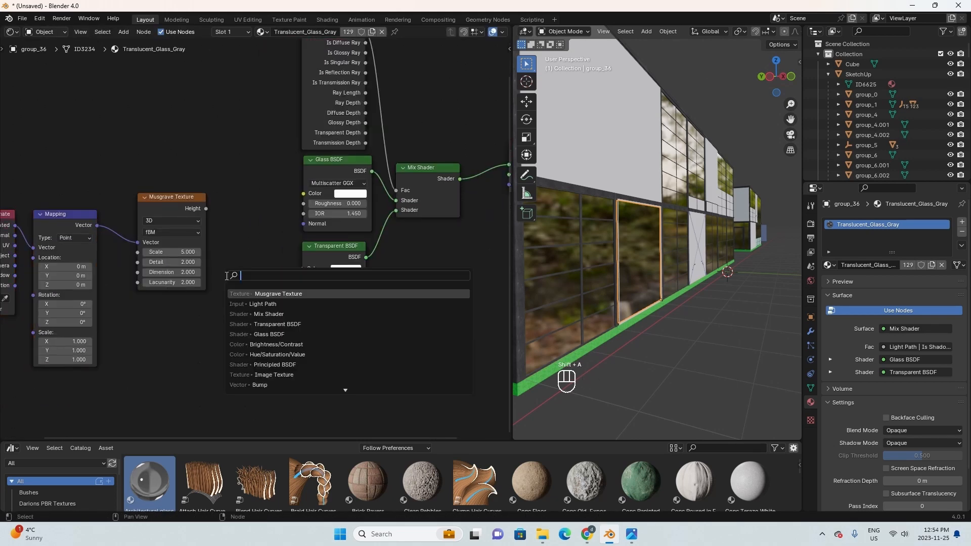
{"action": "type", "text": "bum"}
{"action": "key", "text": "Return"}
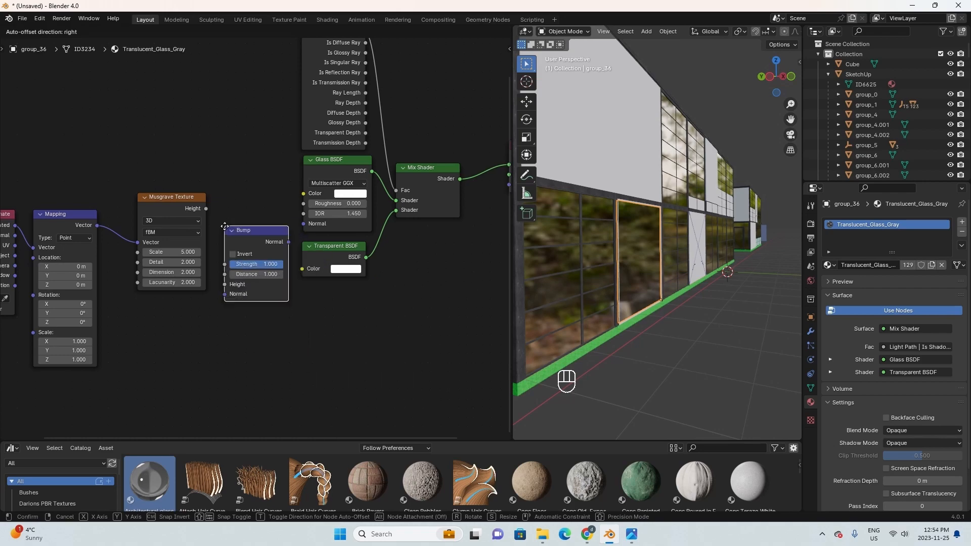
{"action": "left_click", "coordinate": [224, 221]}
{"action": "scroll", "coordinate": [213, 189], "scroll_direction": "up", "scroll_amount": 1}
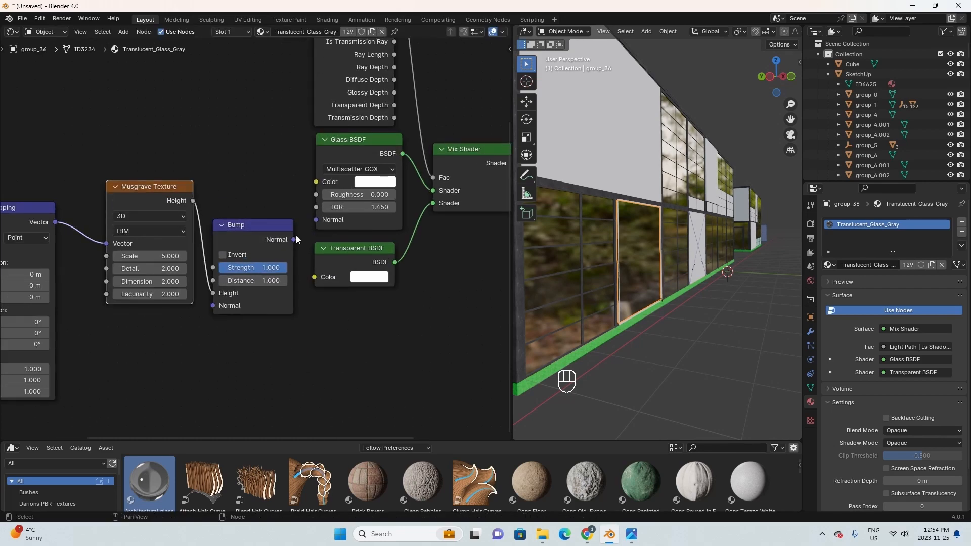
{"action": "left_click_drag", "start_coordinate": [314, 223], "coordinate": [315, 220]}
Lower the Bump node's strength to 0.056 while checking the glass distortion up close on the facade.
{"action": "scroll", "coordinate": [642, 261], "scroll_direction": "up", "scroll_amount": 4}
{"action": "middle_click_drag", "start_coordinate": [650, 259], "coordinate": [639, 277]}
{"action": "middle_click_drag", "start_coordinate": [151, 312], "coordinate": [200, 290]}
{"action": "scroll", "coordinate": [200, 290], "scroll_direction": "up", "scroll_amount": 2}
{"action": "left_click_drag", "start_coordinate": [328, 241], "coordinate": [289, 242]}
{"action": "middle_click_drag", "start_coordinate": [217, 292], "coordinate": [241, 305]}
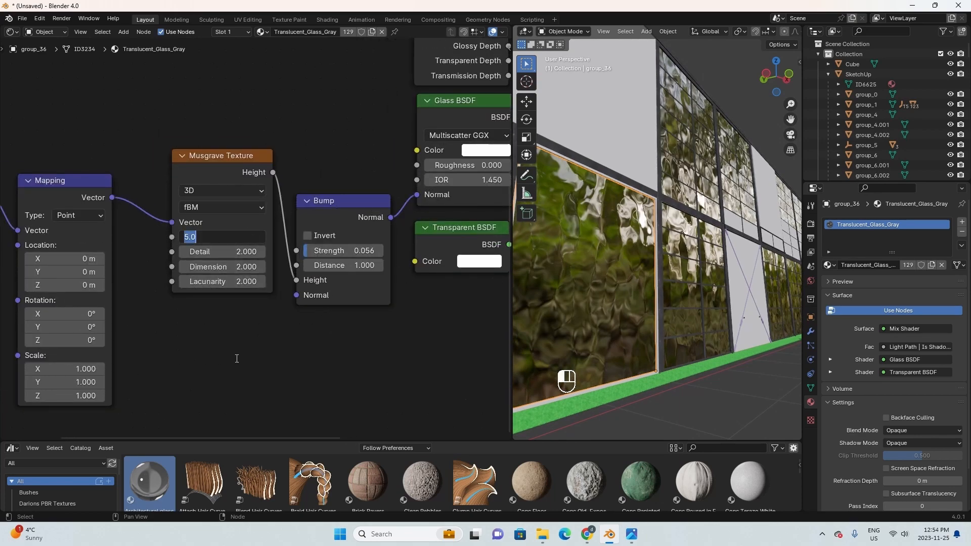
Set the Musgrave Texture's scale to 1.
{"action": "left_click_drag", "start_coordinate": [236, 238], "coordinate": [213, 238]}
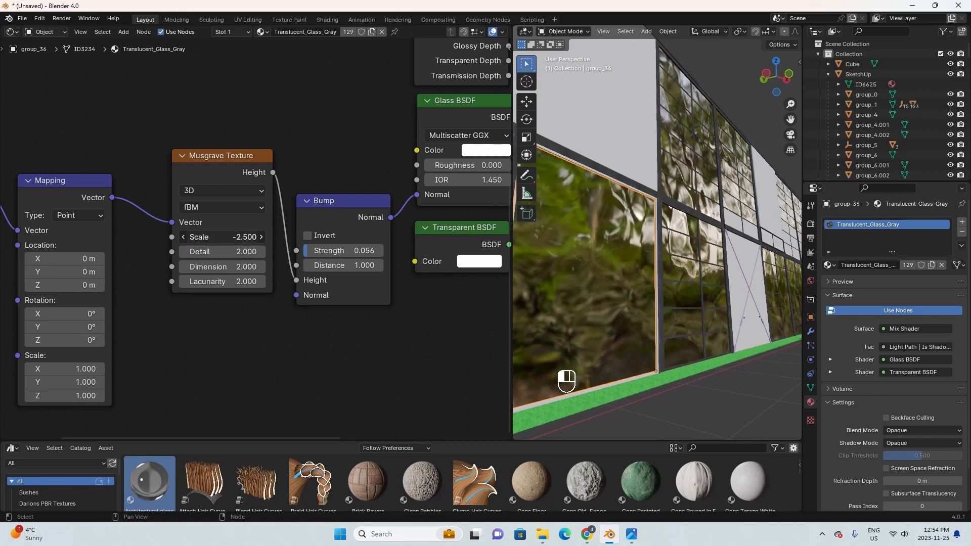
{"action": "type", "text": "1"}
{"action": "key", "text": "Return"}
Select a window pane on the short end facade and feed the Mapping node from the Texture Coordinate's UV output.
{"action": "middle_click_drag", "start_coordinate": [629, 332], "coordinate": [617, 305]}
{"action": "left_click", "coordinate": [625, 289]}
{"action": "scroll", "coordinate": [618, 305], "scroll_direction": "up", "scroll_amount": 3}
{"action": "scroll", "coordinate": [172, 233], "scroll_direction": "down", "scroll_amount": 1}
{"action": "middle_click_drag", "start_coordinate": [5, 208], "coordinate": [60, 212]}
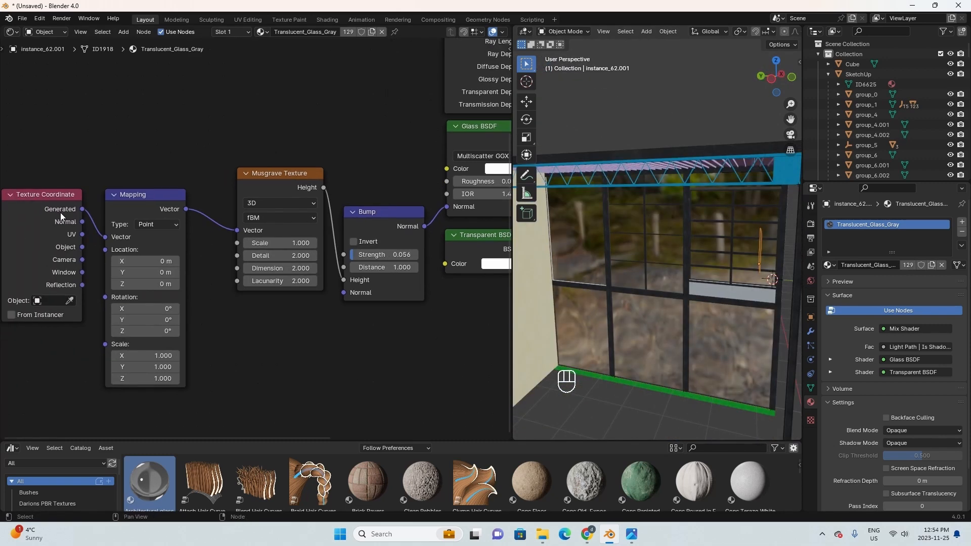
{"action": "left_click_drag", "start_coordinate": [122, 246], "coordinate": [122, 246]}
Select the upper and lower glass panes of the short end facade together.
{"action": "scroll", "coordinate": [607, 284], "scroll_direction": "down", "scroll_amount": 4}
{"action": "middle_click_drag", "start_coordinate": [607, 284], "coordinate": [572, 302]}
{"action": "scroll", "coordinate": [678, 289], "scroll_direction": "up", "scroll_amount": 4}
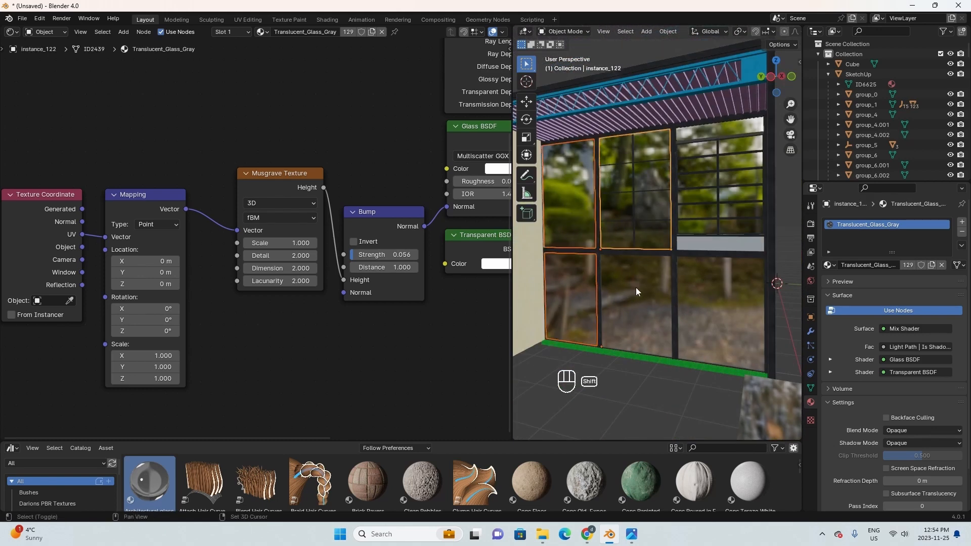
{"action": "left_click", "coordinate": [702, 232], "text": "shift"}
{"action": "left_click", "coordinate": [732, 303], "text": "shift"}
Extend the selection to the upper and lower glass panes along the long facade.
{"action": "middle_click_drag", "start_coordinate": [733, 303], "coordinate": [597, 297]}
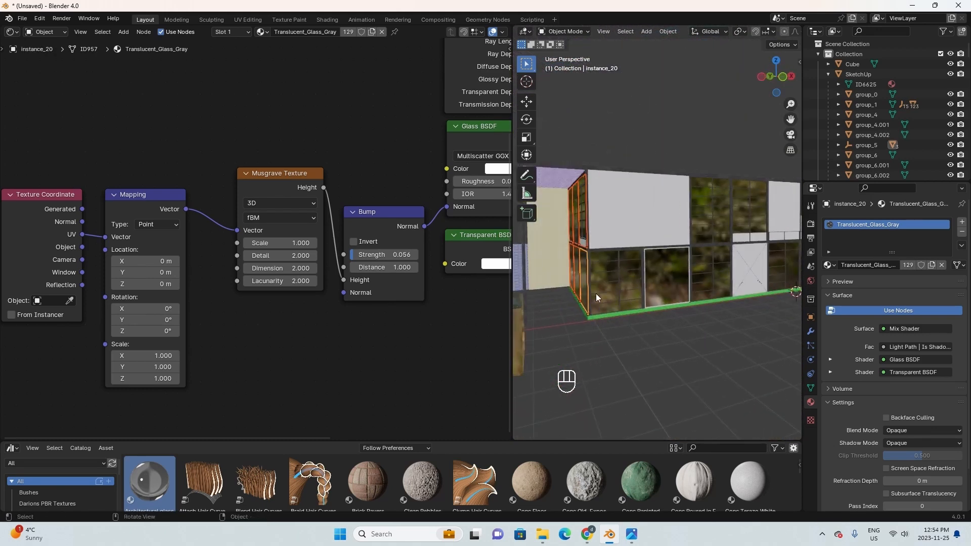
{"action": "scroll", "coordinate": [599, 296], "scroll_direction": "up", "scroll_amount": 3}
{"action": "left_click", "coordinate": [732, 246], "text": "shift"}
{"action": "scroll", "coordinate": [719, 290], "scroll_direction": "up", "scroll_amount": 3}
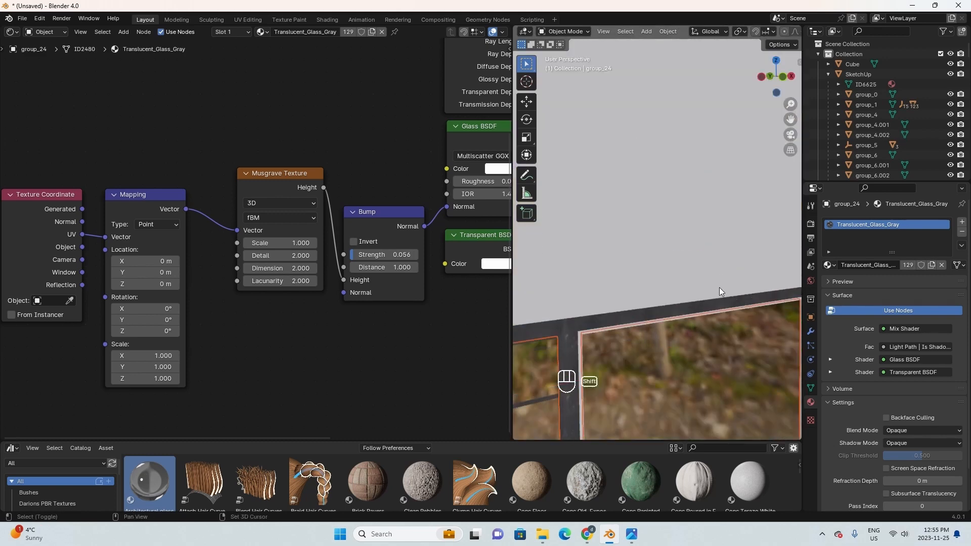
{"action": "middle_click_drag", "start_coordinate": [720, 290], "coordinate": [608, 262], "text": "shift"}
{"action": "left_click", "coordinate": [620, 260], "text": "shift"}
{"action": "scroll", "coordinate": [672, 259], "scroll_direction": "down", "scroll_amount": 2}
{"action": "left_click", "coordinate": [602, 202], "text": "shift"}
{"action": "middle_click_drag", "start_coordinate": [604, 253], "coordinate": [585, 273], "text": "shift"}
{"action": "left_click", "coordinate": [638, 278], "text": "shift"}
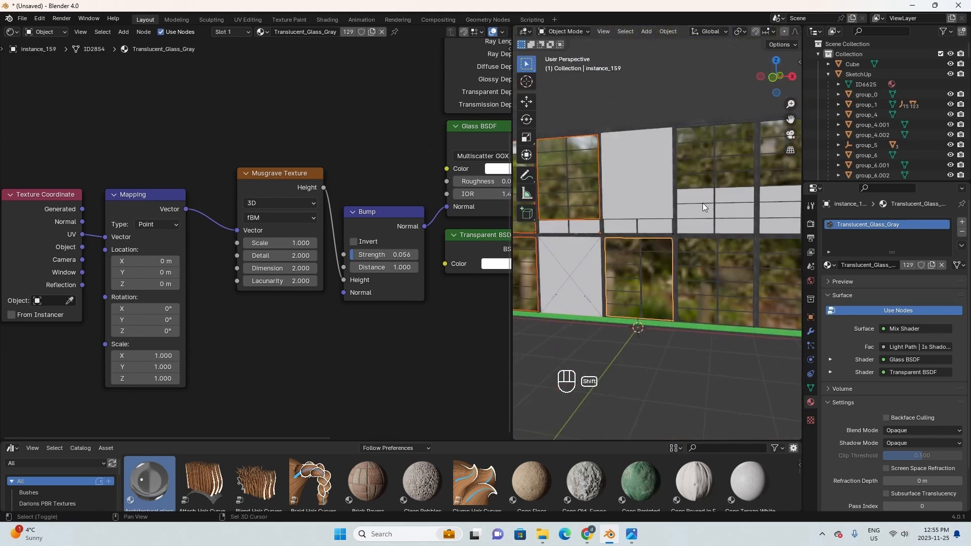
{"action": "left_click", "coordinate": [707, 275], "text": "shift"}
{"action": "middle_click_drag", "start_coordinate": [707, 275], "coordinate": [652, 245]}
{"action": "left_click", "coordinate": [659, 248], "text": "shift"}
{"action": "scroll", "coordinate": [697, 243], "scroll_direction": "down", "scroll_amount": 3}
{"action": "mouse_move", "coordinate": [652, 245]}
{"action": "middle_mouse_down"}
{"action": "mouse_move", "coordinate": [702, 235]}
{"action": "mouse_move", "coordinate": [667, 253]}
{"action": "middle_mouse_up"}
{"action": "middle_click_drag", "start_coordinate": [668, 253], "coordinate": [706, 263], "text": "shift"}
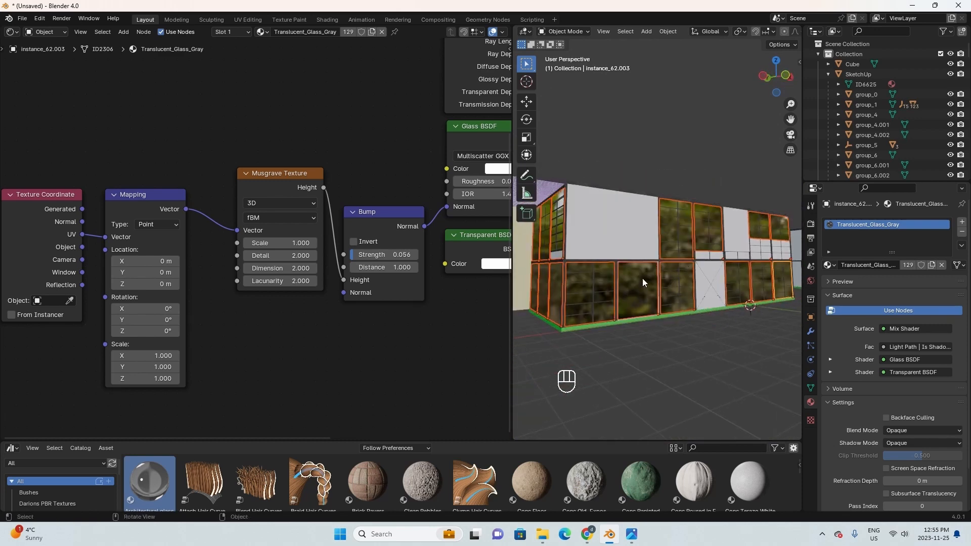
Unwrap all selected glass panes in Edit Mode with Cube Projection and return to Object Mode.
{"action": "key", "text": "Tab"}
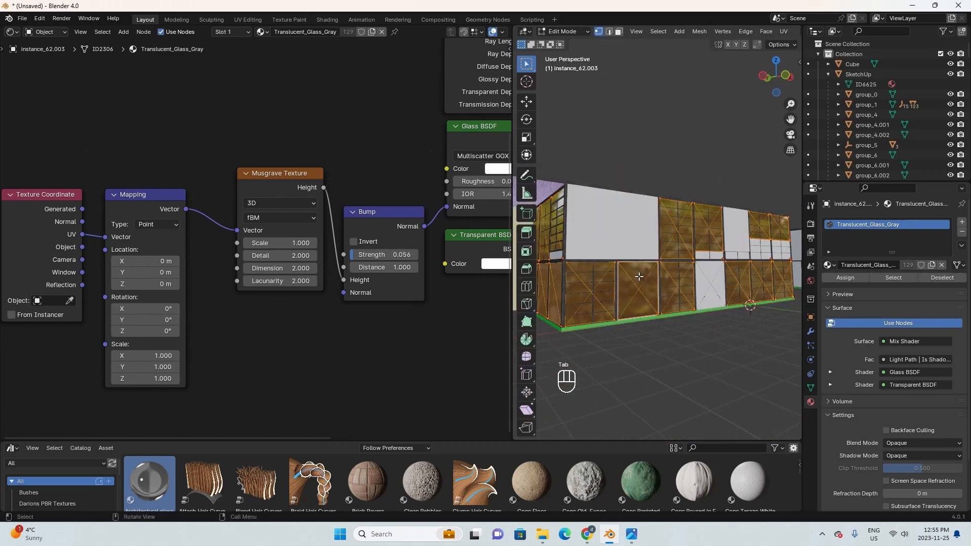
{"action": "key", "text": "u"}
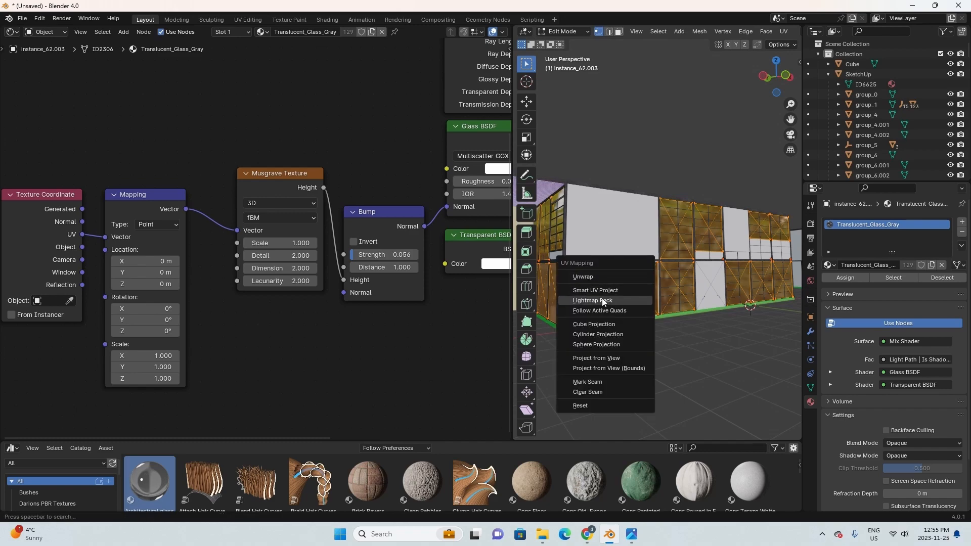
{"action": "left_click", "coordinate": [604, 325]}
{"action": "scroll", "coordinate": [632, 313], "scroll_direction": "up", "scroll_amount": 4}
{"action": "scroll", "coordinate": [657, 303], "scroll_direction": "down", "scroll_amount": 2}
{"action": "key", "text": "Tab"}
Check the glass ripples up close and set the Musgrave Texture's scale to 0.1.
{"action": "scroll", "coordinate": [668, 302], "scroll_direction": "up", "scroll_amount": 2}
{"action": "middle_click_drag", "start_coordinate": [667, 301], "coordinate": [663, 294]}
{"action": "scroll", "coordinate": [663, 294], "scroll_direction": "down", "scroll_amount": 2}
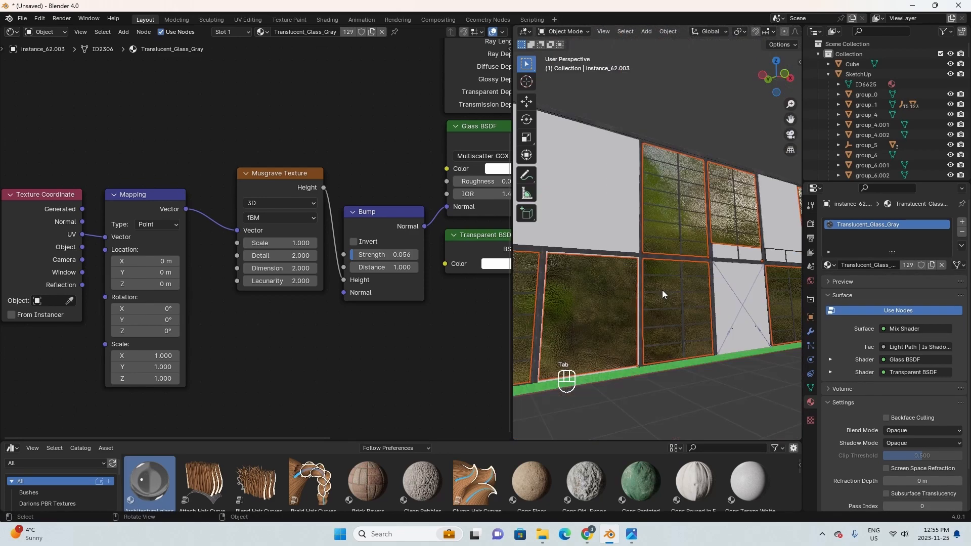
{"action": "scroll", "coordinate": [660, 294], "scroll_direction": "down", "scroll_amount": 4}
{"action": "scroll", "coordinate": [669, 293], "scroll_direction": "up", "scroll_amount": 6}
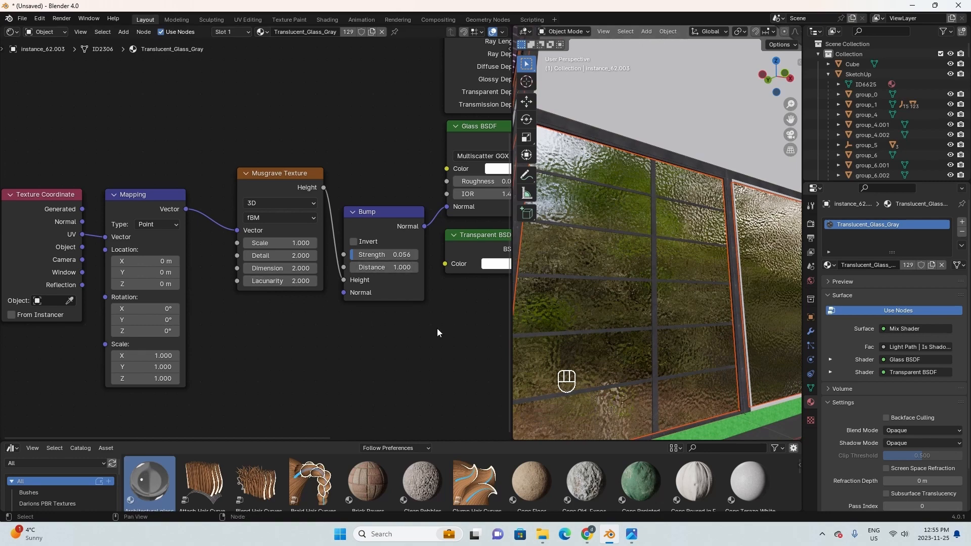
{"action": "type", "text": "1"}
{"action": "key", "text": "Return"}
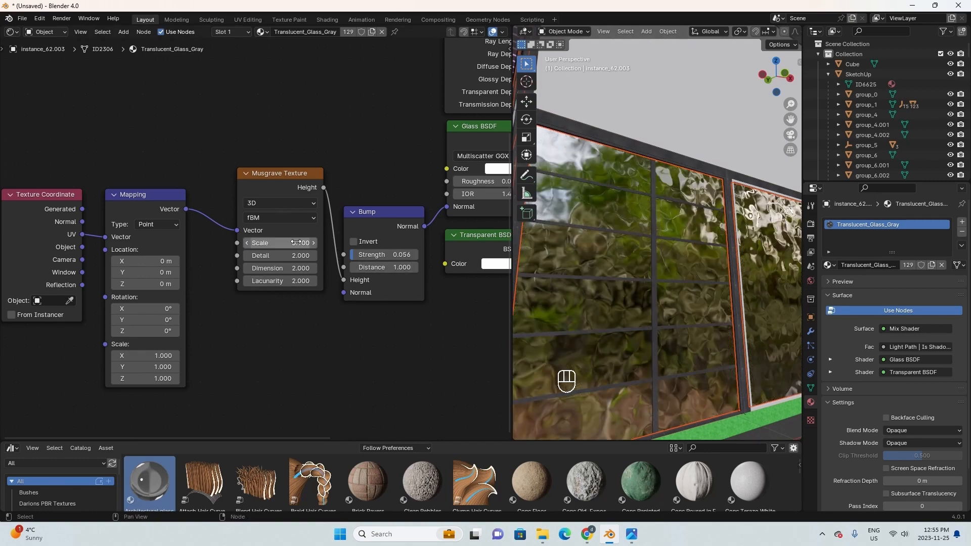
Reduce the Mapping node's scale to 0.140 on all three axes.
{"action": "key", "text": "ctrl+alt+v"}
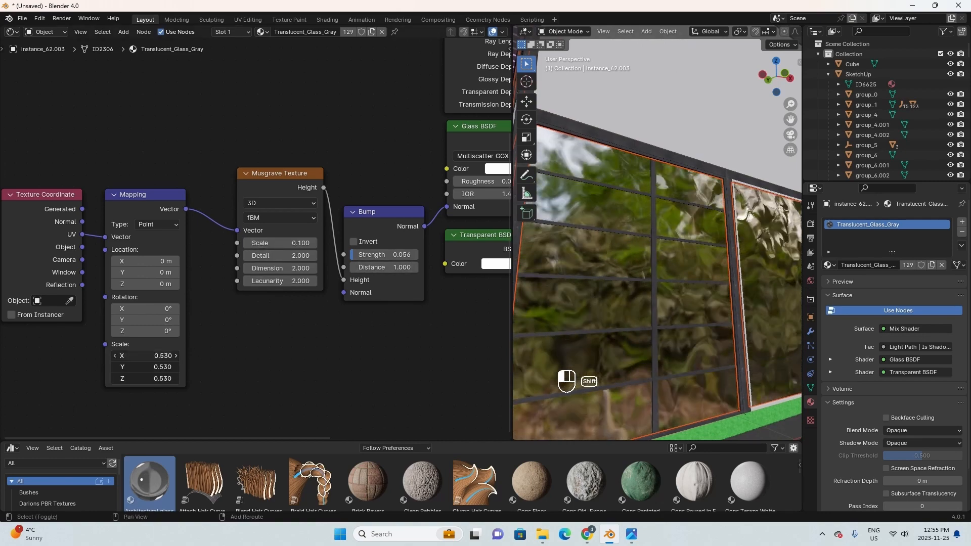
{"action": "left_click_drag", "start_coordinate": [147, 355], "coordinate": [339, 342]}
{"action": "scroll", "coordinate": [339, 342], "scroll_direction": "down", "scroll_amount": 1}
{"action": "scroll", "coordinate": [638, 295], "scroll_direction": "down", "scroll_amount": 4}
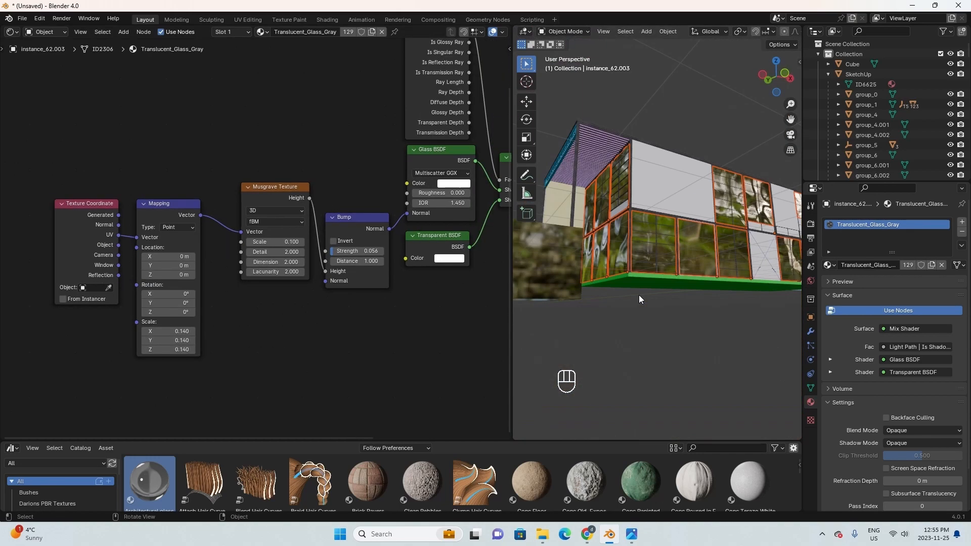
Inspect the reflections around the house corner and set the Bump node's strength to 0.01.
{"action": "middle_click_drag", "start_coordinate": [638, 295], "coordinate": [658, 307]}
{"action": "scroll", "coordinate": [668, 308], "scroll_direction": "up", "scroll_amount": 3}
{"action": "scroll", "coordinate": [667, 308], "scroll_direction": "down", "scroll_amount": 3}
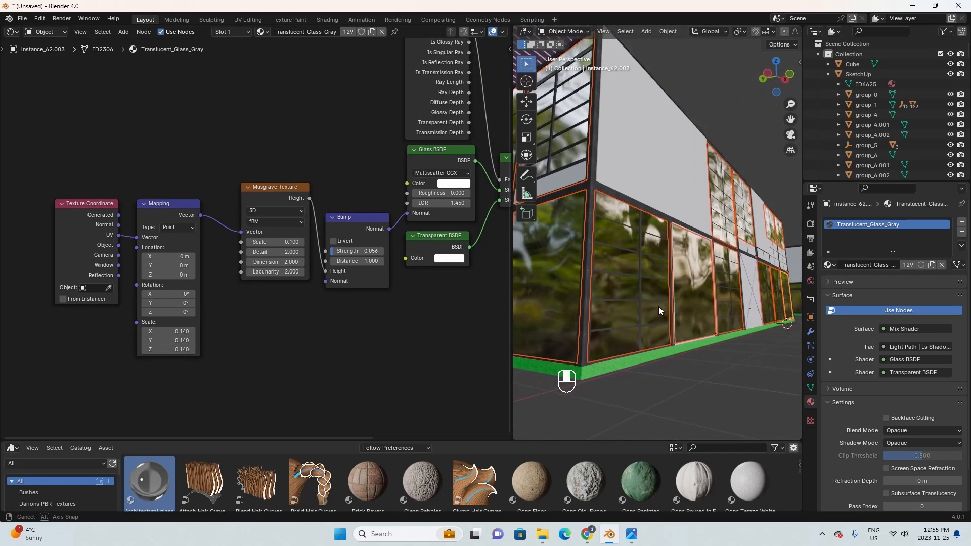
{"action": "scroll", "coordinate": [369, 254], "scroll_direction": "up", "scroll_amount": 1}
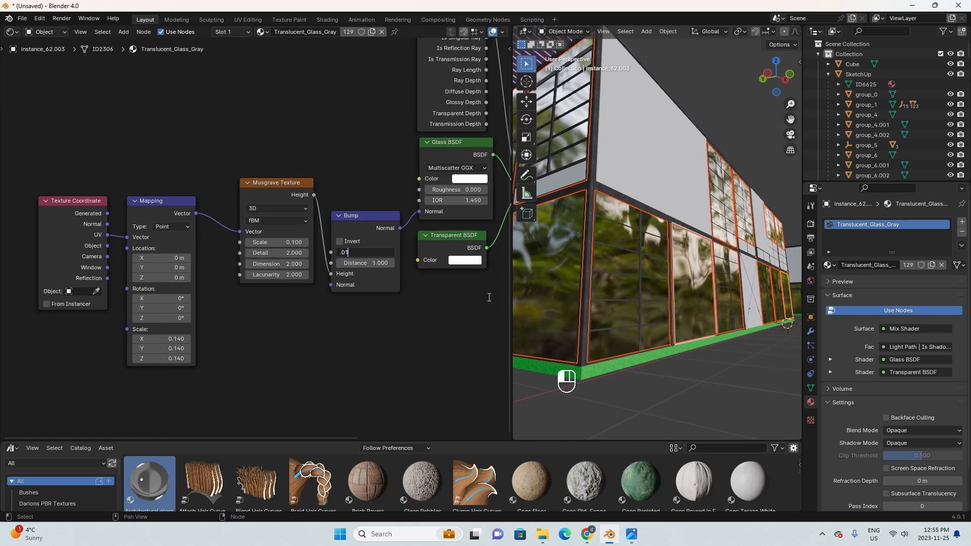
{"action": "key", "text": "Return"}
Enlarge the 3D viewport to show the glazed house corner beside the Material Output end of the node tree.
{"action": "middle_click_drag", "start_coordinate": [673, 288], "coordinate": [703, 293], "text": "shift"}
{"action": "left_click_drag", "start_coordinate": [511, 314], "coordinate": [348, 304]}
{"action": "mouse_move", "coordinate": [581, 288]}
{"action": "middle_mouse_down", "text": "shift"}
{"action": "mouse_move", "coordinate": [609, 279]}
{"action": "mouse_move", "coordinate": [576, 278]}
{"action": "middle_mouse_up", "text": "shift"}
{"action": "scroll", "coordinate": [120, 229], "scroll_direction": "down", "scroll_amount": 3}
{"action": "middle_click_drag", "start_coordinate": [243, 235], "coordinate": [110, 246]}
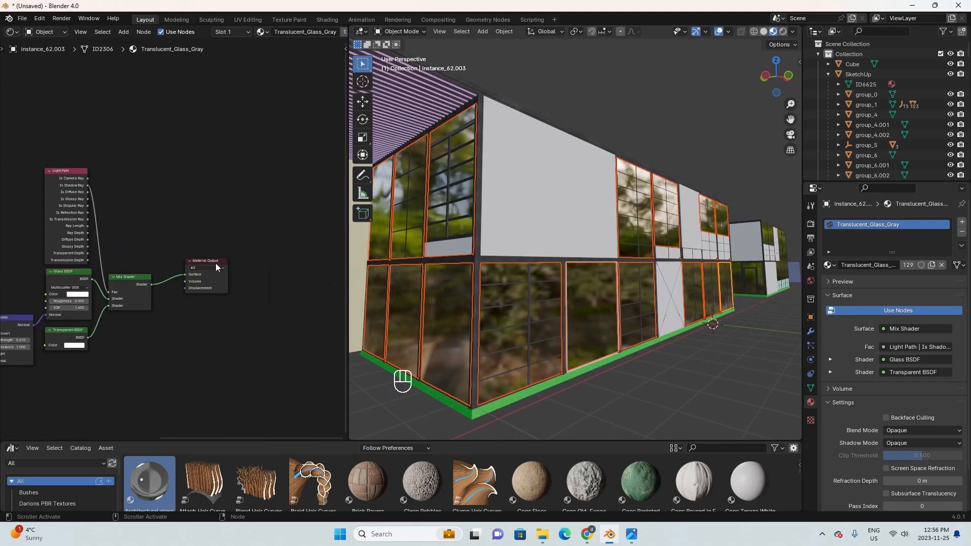
Add an Image Texture node to the Translucent_Glass_Gray material and place it above the Light Path node.
{"action": "scroll", "coordinate": [518, 301], "scroll_direction": "up", "scroll_amount": 2}
{"action": "scroll", "coordinate": [531, 301], "scroll_direction": "down", "scroll_amount": 2}
{"action": "middle_click_drag", "start_coordinate": [536, 300], "coordinate": [546, 303]}
{"action": "middle_click_drag", "start_coordinate": [545, 303], "coordinate": [585, 245], "text": "shift"}
{"action": "left_click", "coordinate": [621, 370]}
{"action": "scroll", "coordinate": [588, 318], "scroll_direction": "up", "scroll_amount": 5}
{"action": "middle_click_drag", "start_coordinate": [165, 228], "coordinate": [230, 293]}
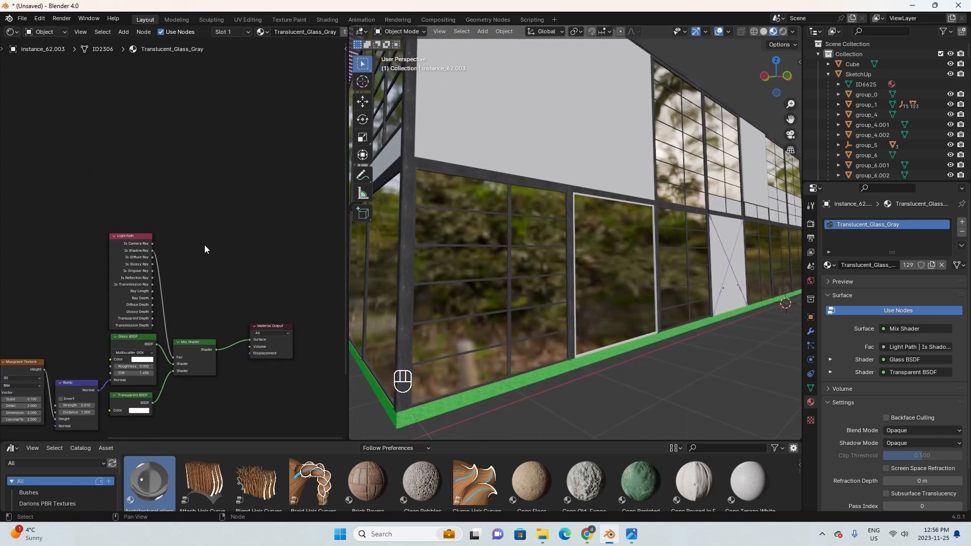
{"action": "key", "text": "shift+a"}
{"action": "left_click", "coordinate": [203, 242]}
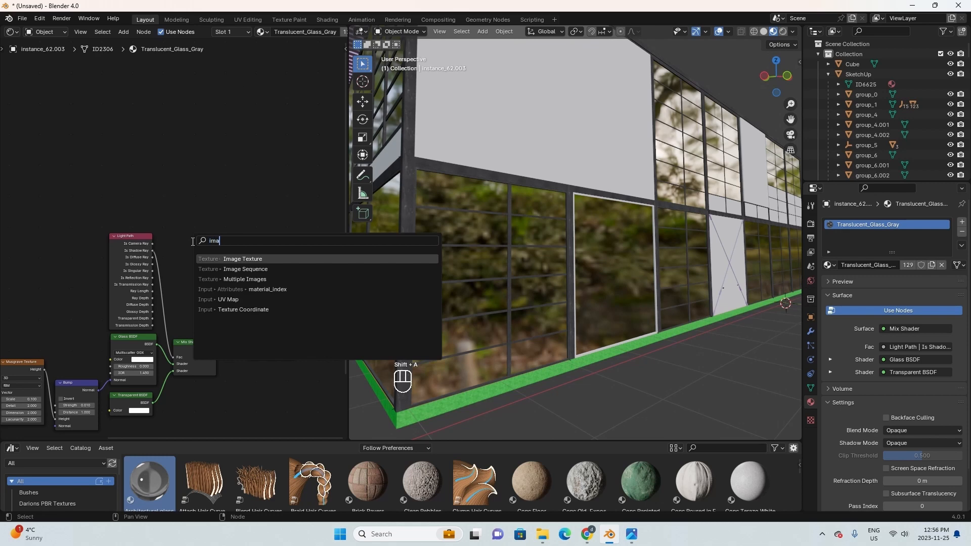
{"action": "left_click", "coordinate": [256, 258]}
{"action": "left_click", "coordinate": [161, 189]}
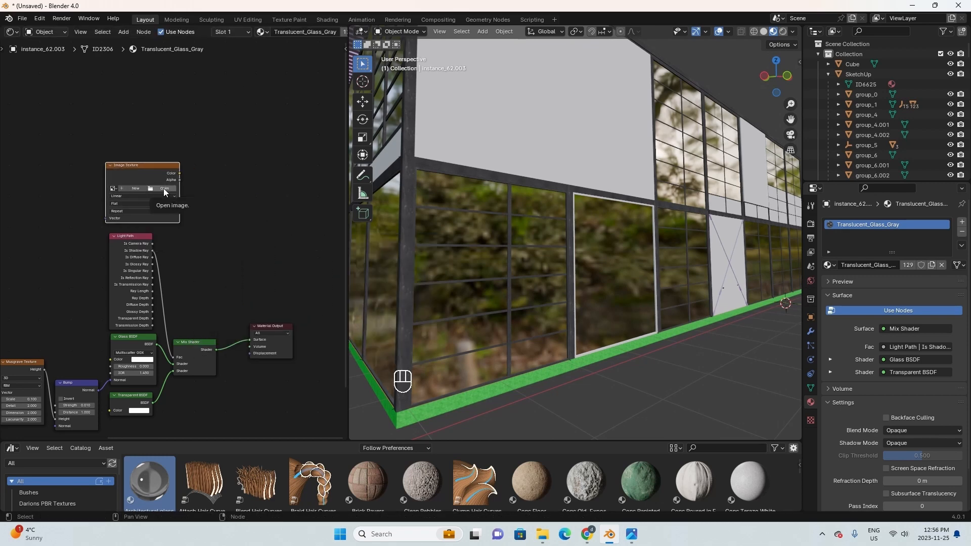
Switch to Chrome and run a Google image search for "window scuff mask texture".
{"action": "left_click", "coordinate": [587, 533]}
{"action": "left_click", "coordinate": [258, 9]}
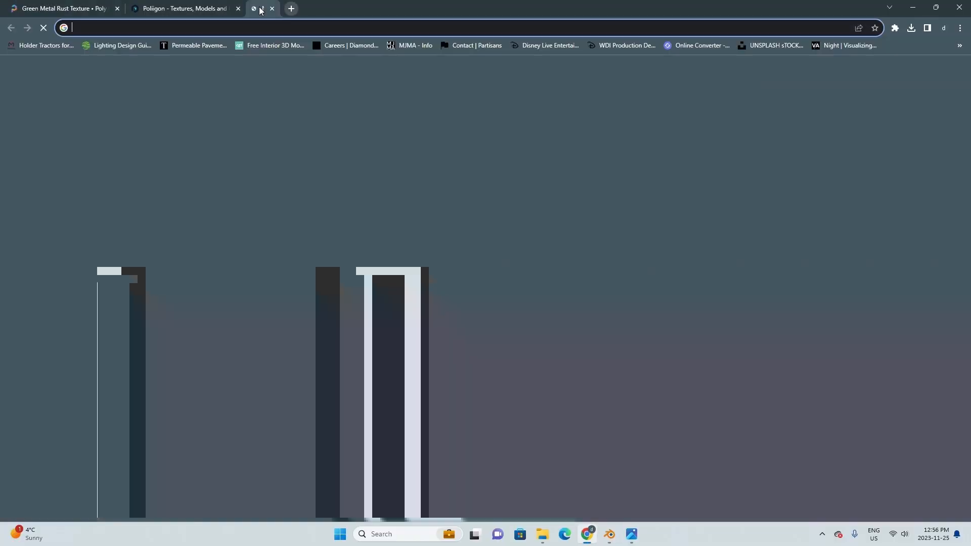
{"action": "type", "text": "window scu"}
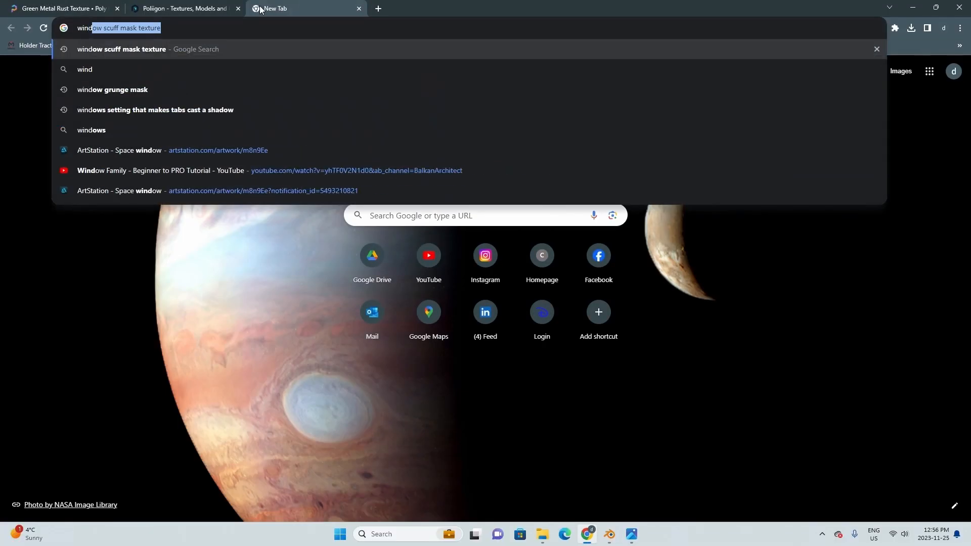
{"action": "type", "text": "ff mas"}
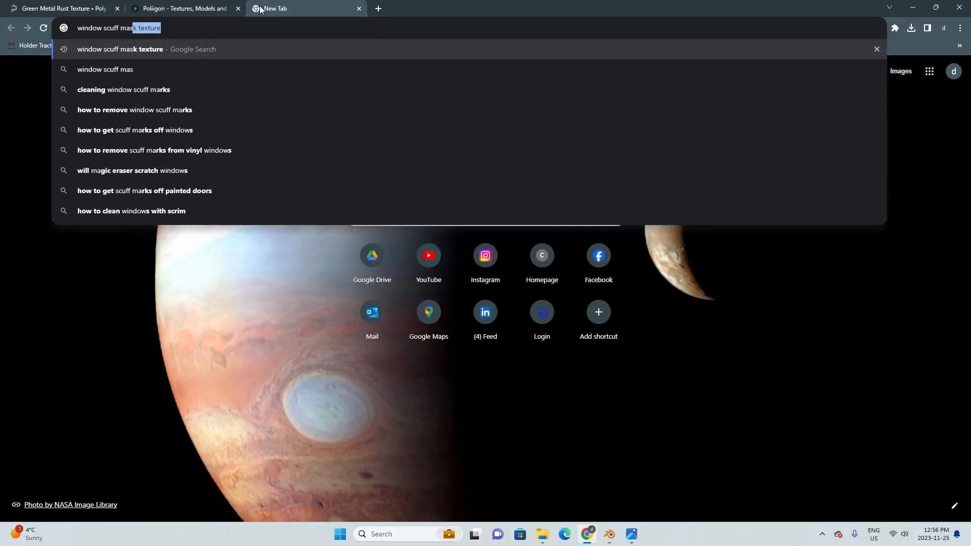
{"action": "type", "text": "k textuyre"}
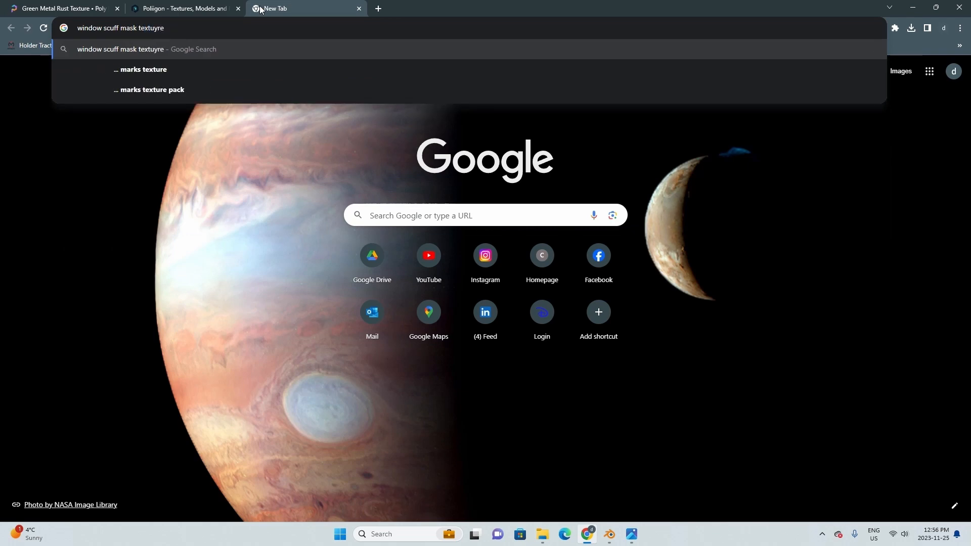
{"action": "key", "text": "BackSpace"}
{"action": "key", "text": "BackSpace"}
{"action": "key", "text": "BackSpace"}
{"action": "type", "text": "re"}
{"action": "key", "text": "Return"}
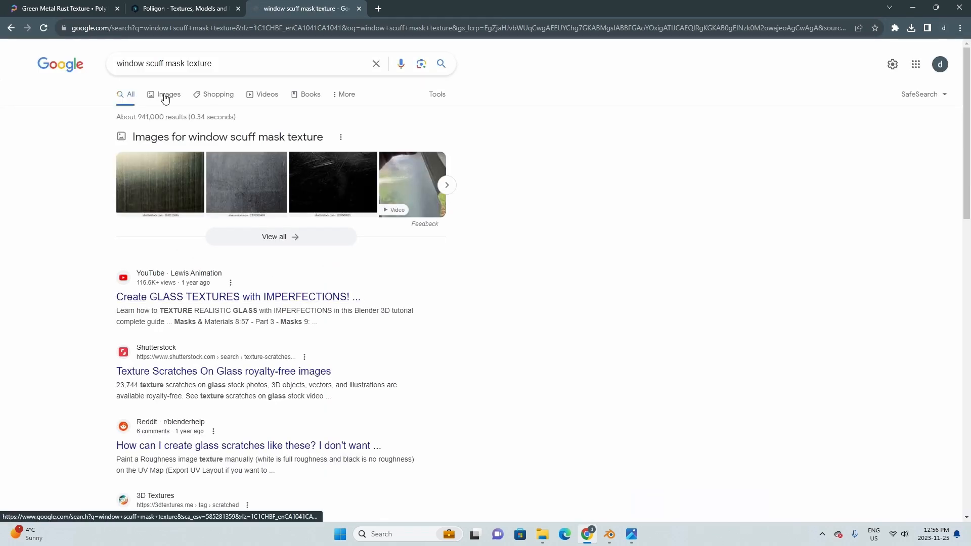
{"action": "left_click", "coordinate": [164, 96]}
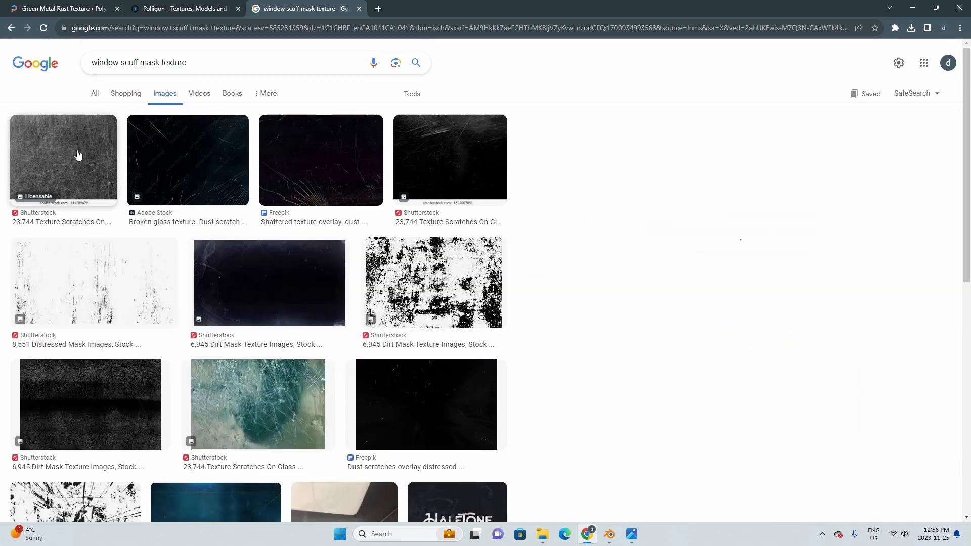
Open the first scratched-glass result and preview the related million-wallpapers.ru scratched glass surface image.
{"action": "left_click", "coordinate": [77, 154]}
{"action": "scroll", "coordinate": [767, 322], "scroll_direction": "down", "scroll_amount": 1}
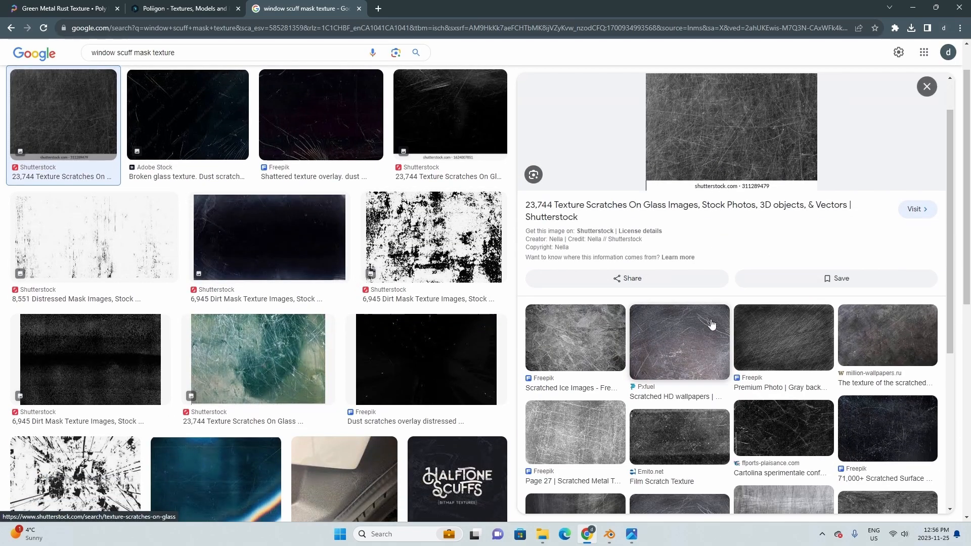
{"action": "left_click", "coordinate": [857, 334]}
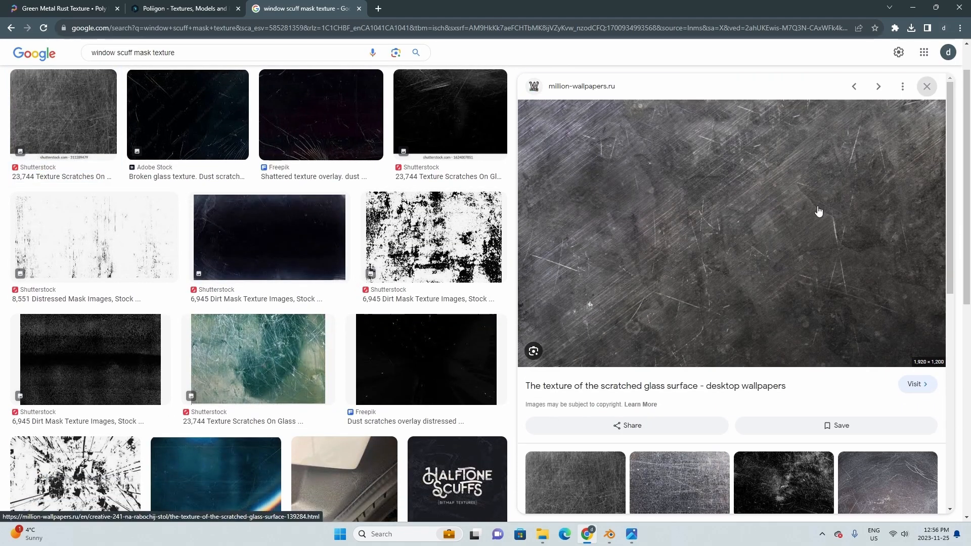
Save the scratched glass image as windowGrunge in the Eames House project's Textures folder.
{"action": "right_click", "coordinate": [752, 206]}
{"action": "left_click", "coordinate": [813, 332]}
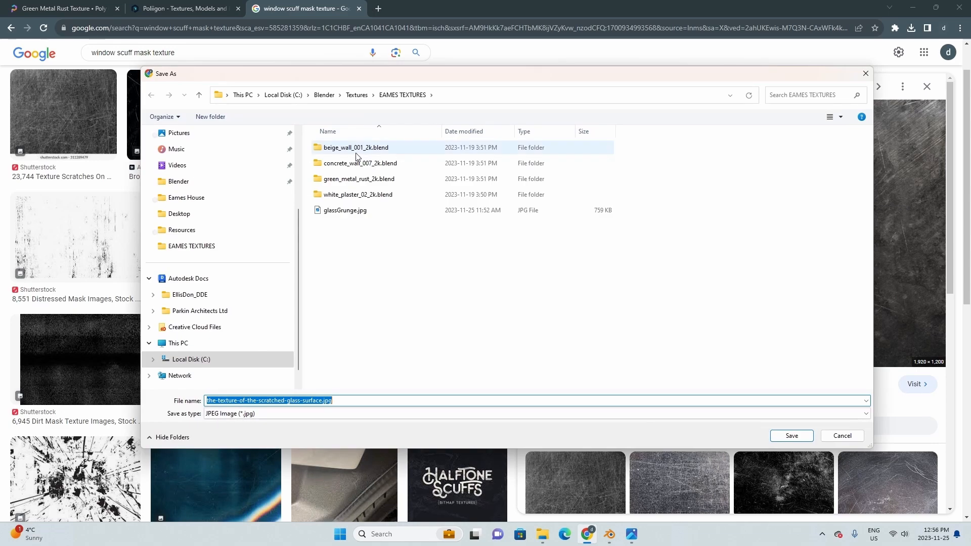
{"action": "scroll", "coordinate": [213, 304], "scroll_direction": "down", "scroll_amount": 1}
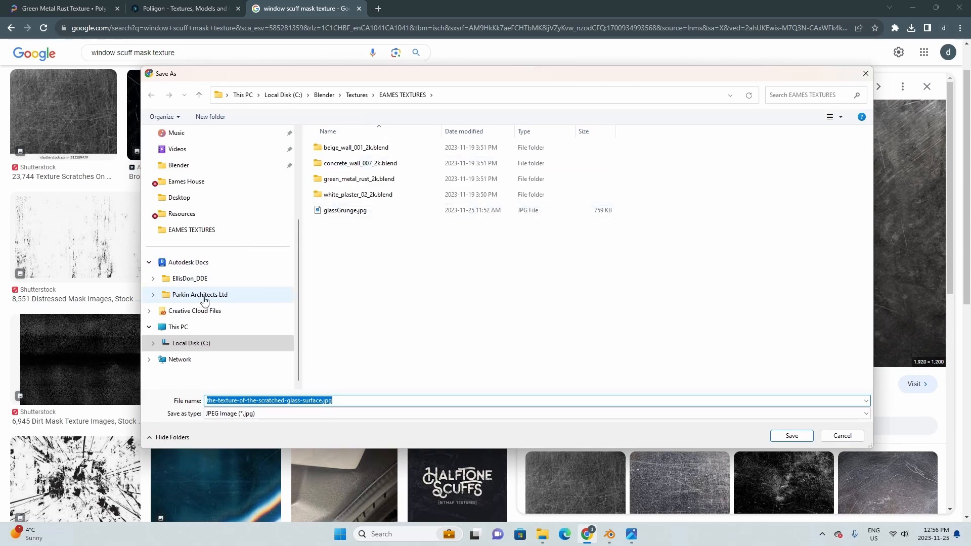
{"action": "left_click", "coordinate": [202, 183]}
{"action": "double_click", "coordinate": [349, 210]}
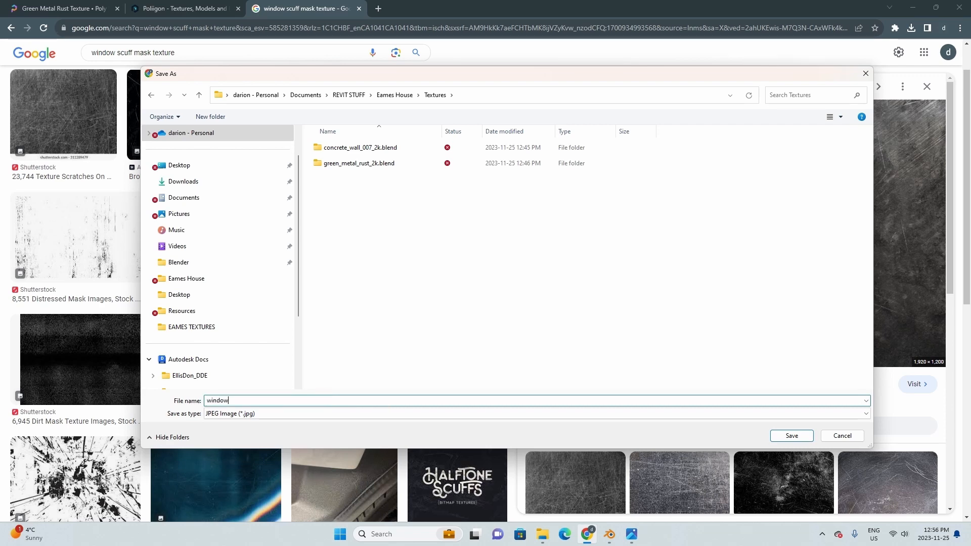
{"action": "left_click", "coordinate": [792, 435]}
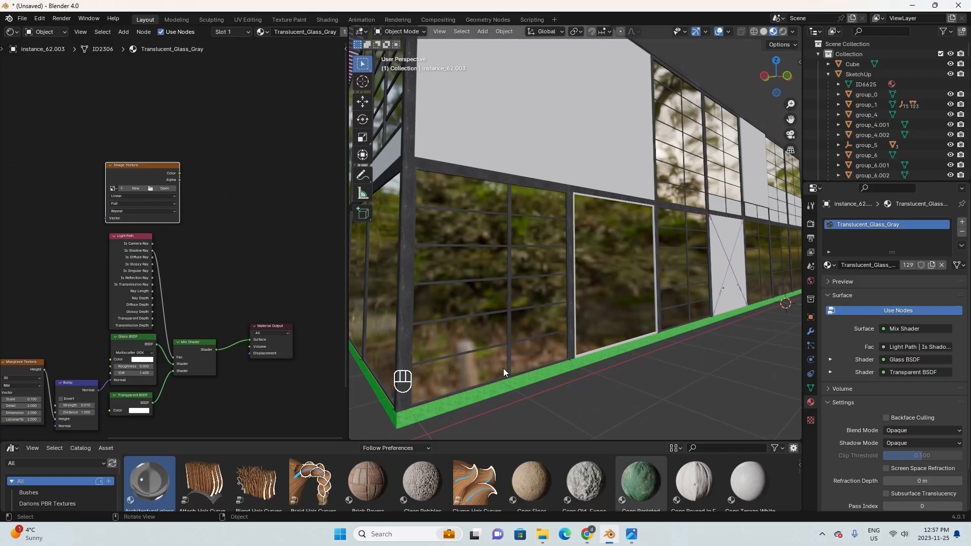
Back in Blender, browse for the Image Texture node's file and bookmark the Eames House folder.
{"action": "middle_click_drag", "start_coordinate": [502, 368], "coordinate": [497, 311]}
{"action": "scroll", "coordinate": [496, 311], "scroll_direction": "up", "scroll_amount": 4}
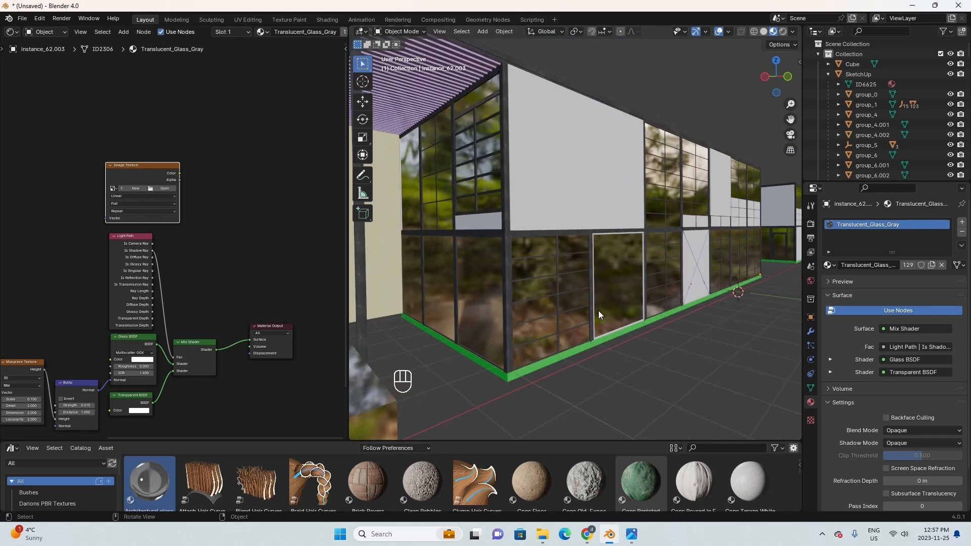
{"action": "scroll", "coordinate": [458, 260], "scroll_direction": "up", "scroll_amount": 5}
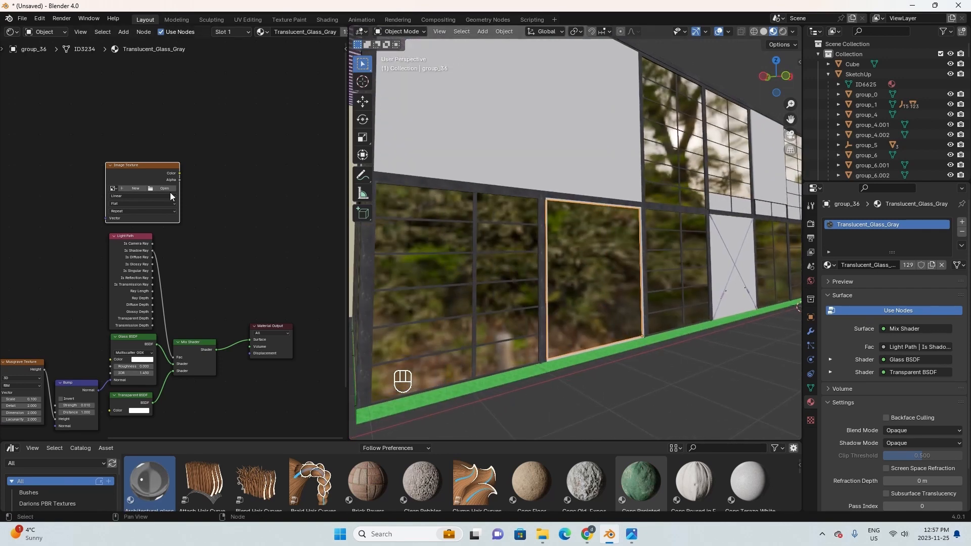
{"action": "left_click", "coordinate": [164, 188]}
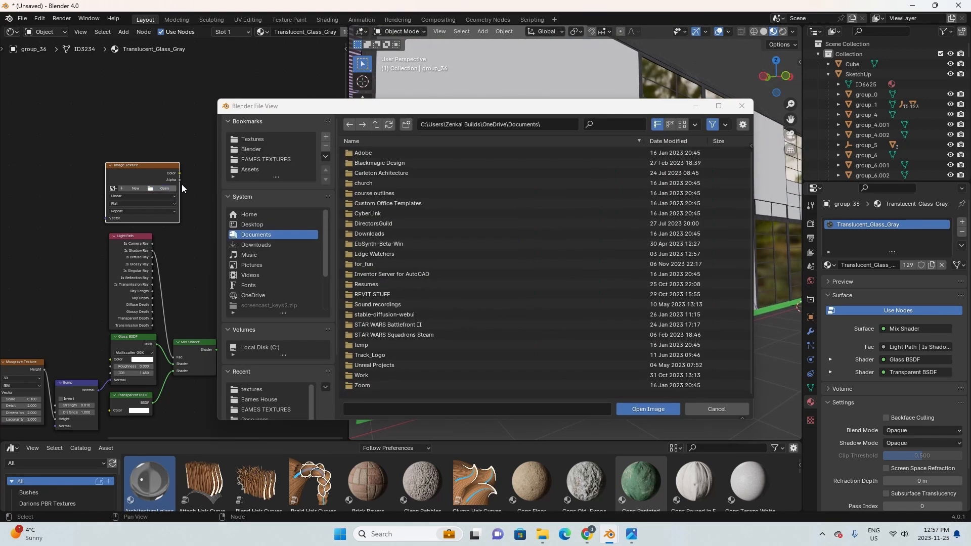
{"action": "left_click", "coordinate": [277, 399]}
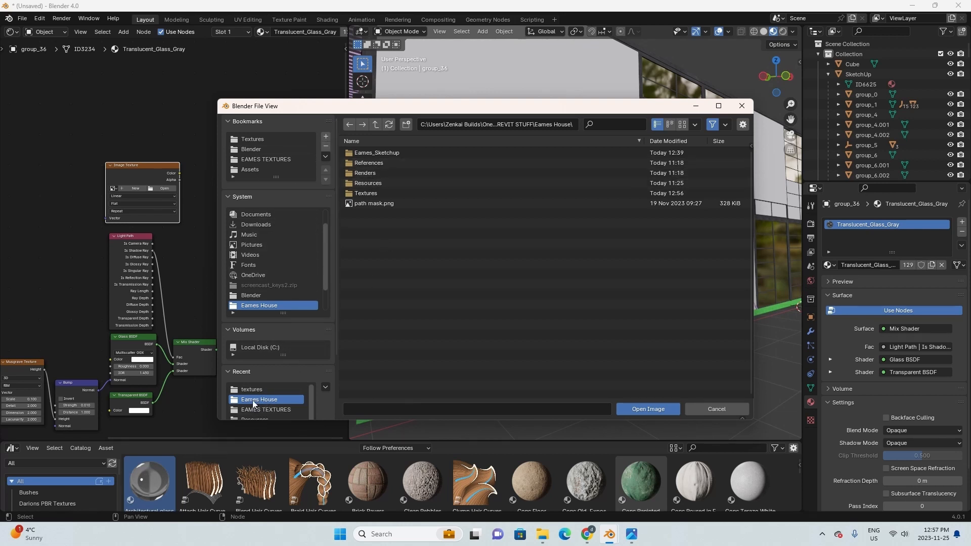
{"action": "left_click", "coordinate": [325, 137]}
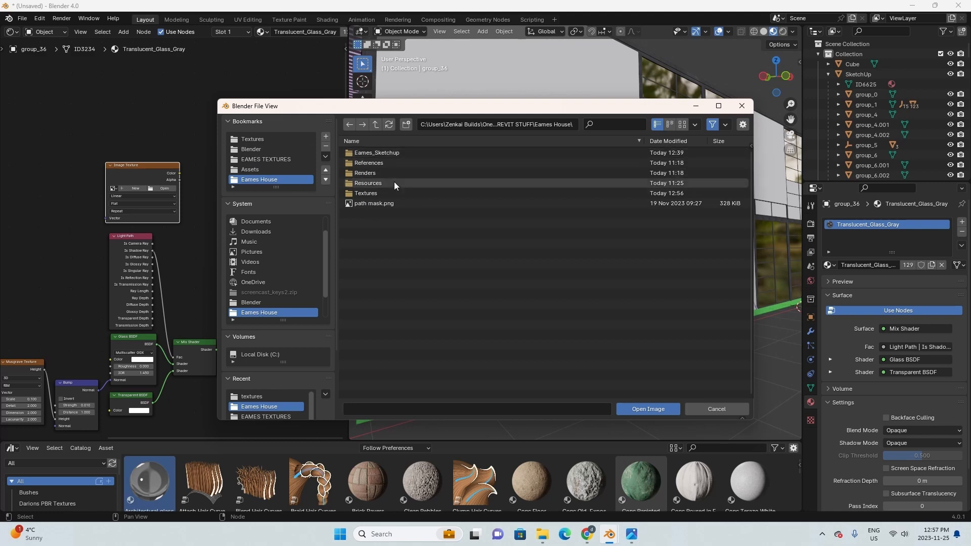
Load windowGrunge.jpg from the Textures folder into the Image Texture node.
{"action": "left_click", "coordinate": [380, 193]}
{"action": "left_click", "coordinate": [373, 173]}
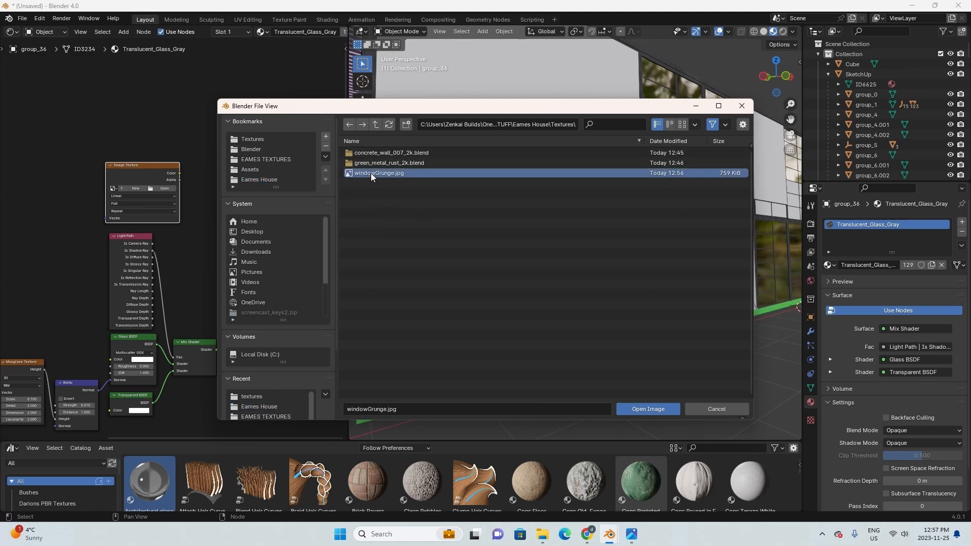
{"action": "left_click", "coordinate": [645, 409]}
Move the windowGrunge.jpg node clear of the Light Path node and add connected Mapping and Texture Coordinate nodes.
{"action": "middle_click_drag", "start_coordinate": [139, 157], "coordinate": [128, 131]}
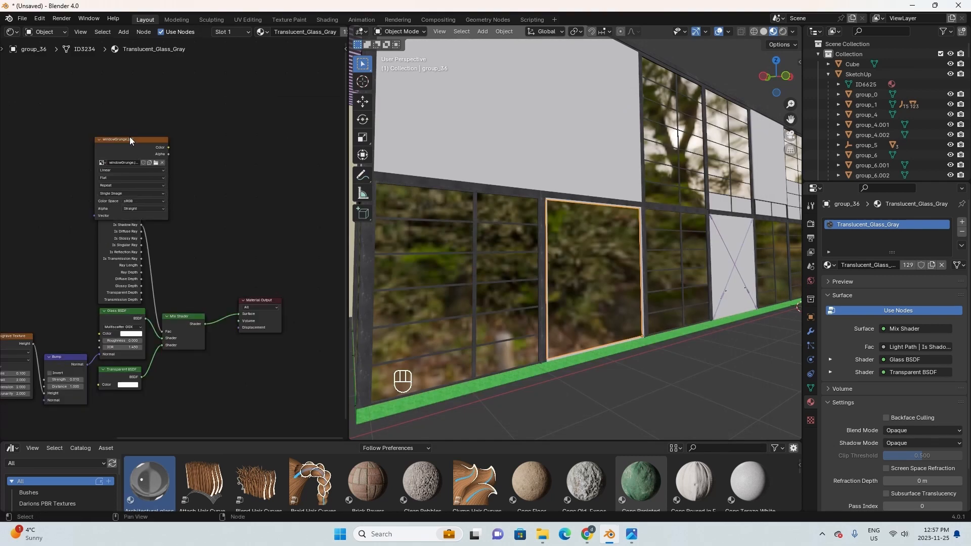
{"action": "left_click_drag", "start_coordinate": [129, 136], "coordinate": [111, 107]}
{"action": "key", "text": "ctrl+t"}
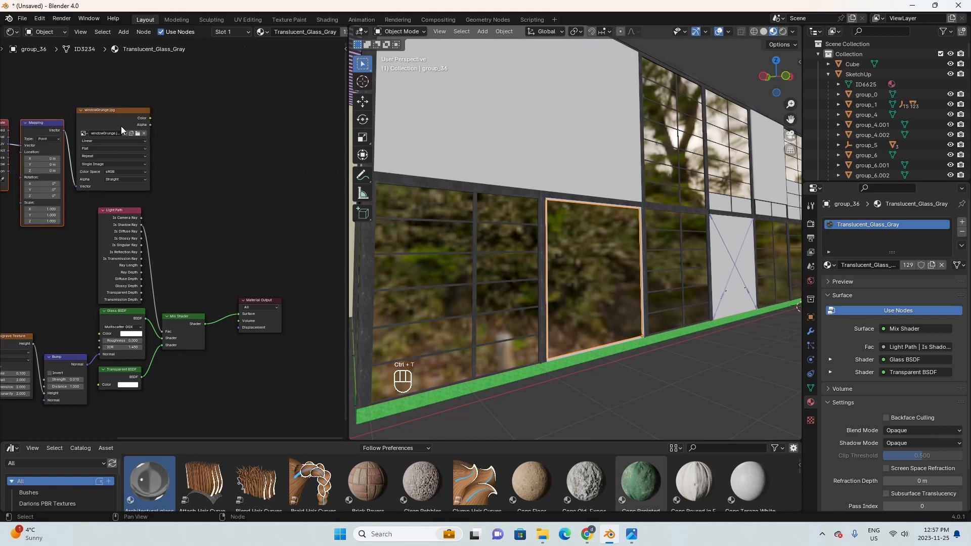
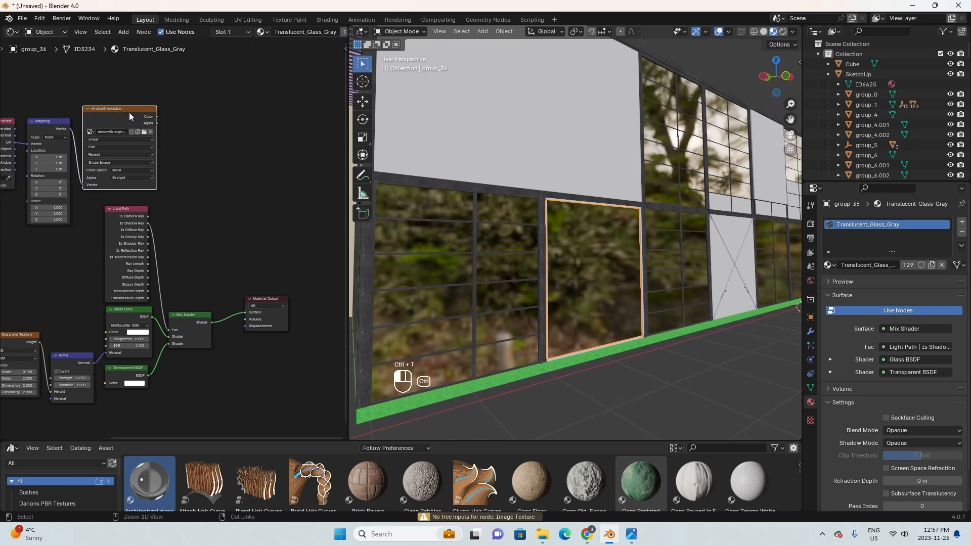
Preview the windowGrunge.jpg colour on the glass by routing it straight to the Material Output surface.
{"action": "middle_click_drag", "start_coordinate": [178, 132], "coordinate": [198, 147]}
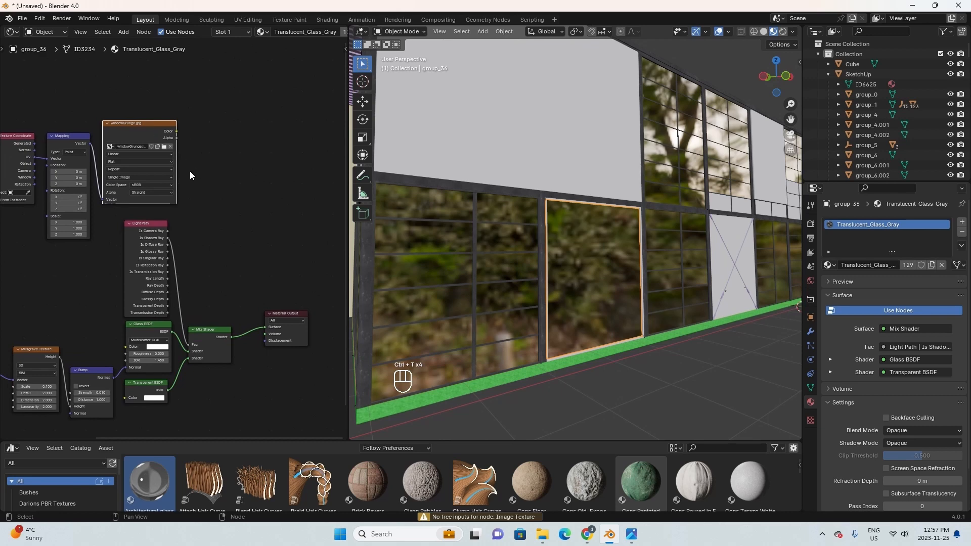
{"action": "left_click", "coordinate": [146, 131], "text": "ctrl+shift"}
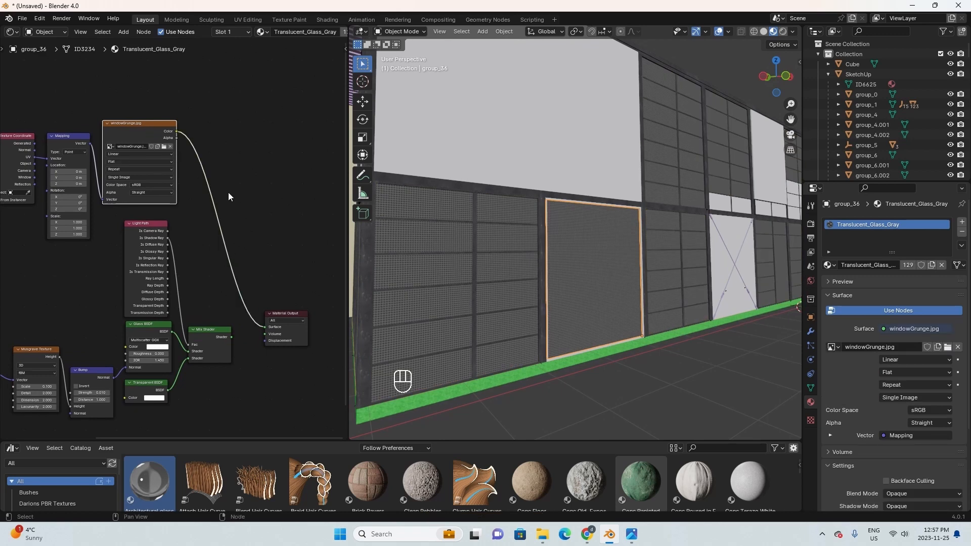
{"action": "left_click", "coordinate": [138, 125], "text": "ctrl+shift"}
{"action": "left_click", "coordinate": [145, 123], "text": "ctrl+shift"}
{"action": "left_click_drag", "start_coordinate": [133, 126], "coordinate": [134, 116]}
{"action": "scroll", "coordinate": [165, 247], "scroll_direction": "up", "scroll_amount": 3}
{"action": "middle_click_drag", "start_coordinate": [165, 248], "coordinate": [180, 267]}
{"action": "left_click_drag", "start_coordinate": [137, 102], "coordinate": [143, 112]}
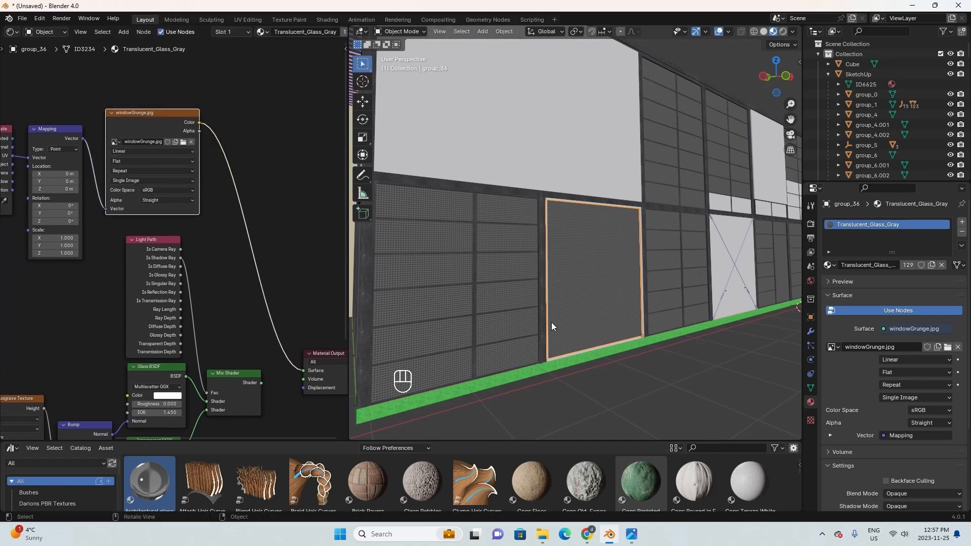
Set the Mapping node's X, Y and Z scale to 0.1 for the grunge texture.
{"action": "middle_click_drag", "start_coordinate": [206, 227], "coordinate": [103, 203]}
{"action": "middle_click_drag", "start_coordinate": [514, 306], "coordinate": [501, 282]}
{"action": "scroll", "coordinate": [500, 282], "scroll_direction": "up", "scroll_amount": 6}
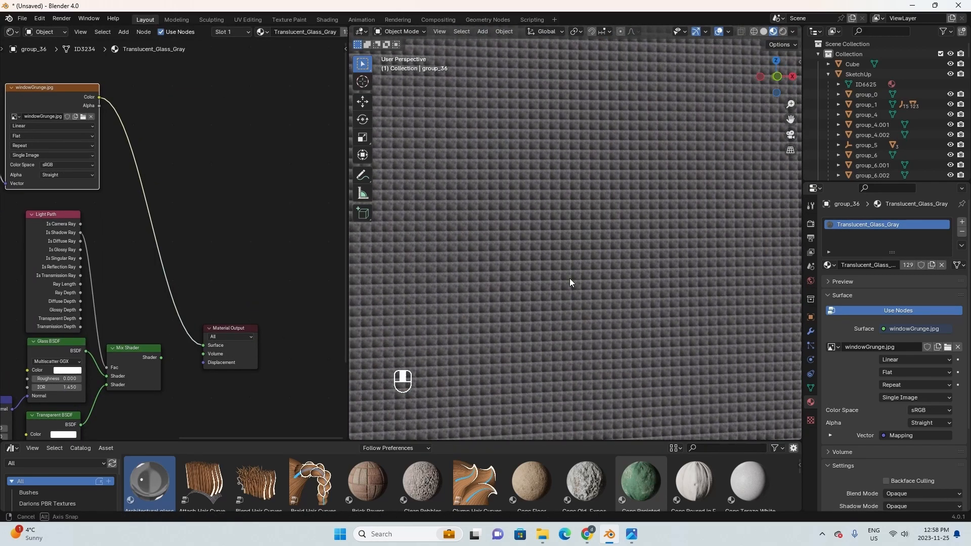
{"action": "scroll", "coordinate": [569, 278], "scroll_direction": "down", "scroll_amount": 2}
{"action": "middle_click_drag", "start_coordinate": [83, 210], "coordinate": [124, 294]}
{"action": "scroll", "coordinate": [194, 275], "scroll_direction": "up", "scroll_amount": 1}
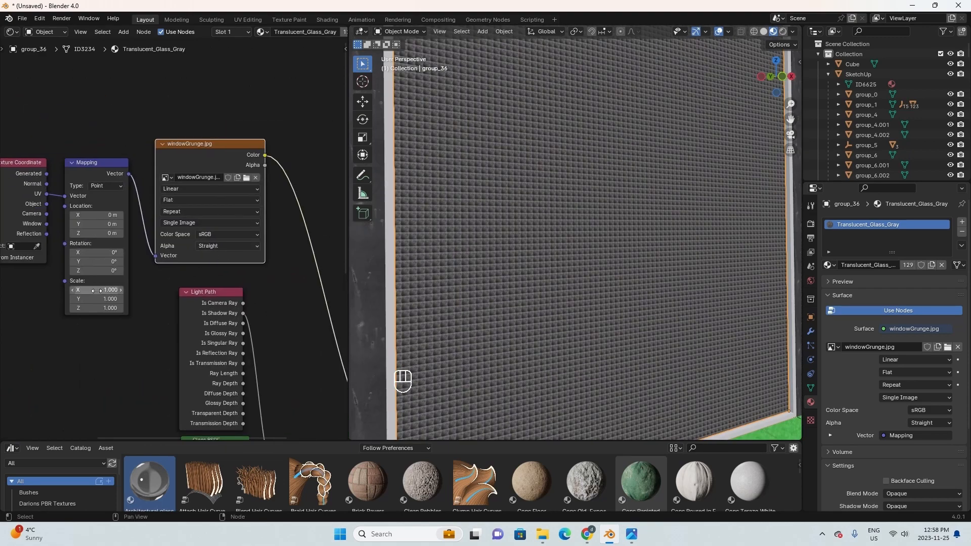
{"action": "type", "text": "1"}
{"action": "key", "text": "Return"}
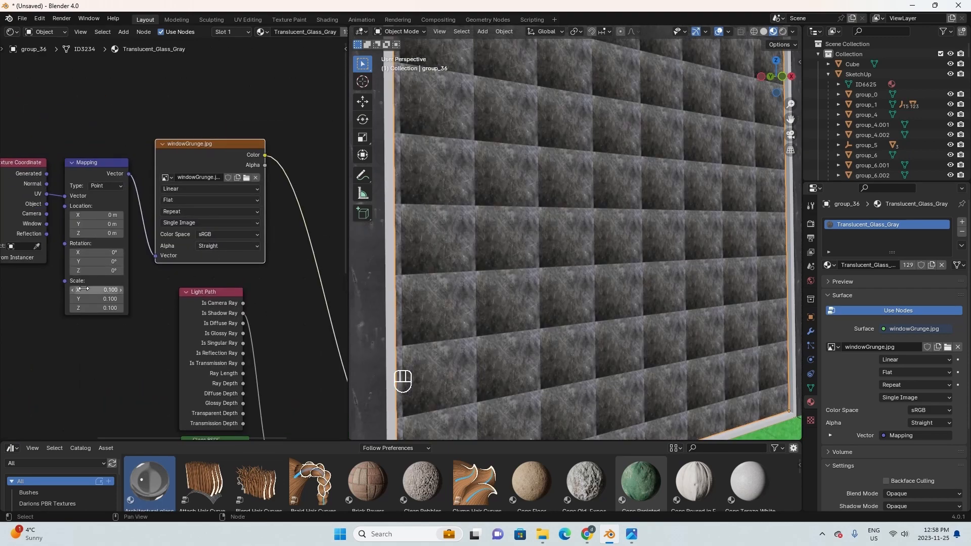
Change the Mapping node's scale to 0.14 on all three axes.
{"action": "left_click_drag", "start_coordinate": [83, 289], "coordinate": [93, 290]}
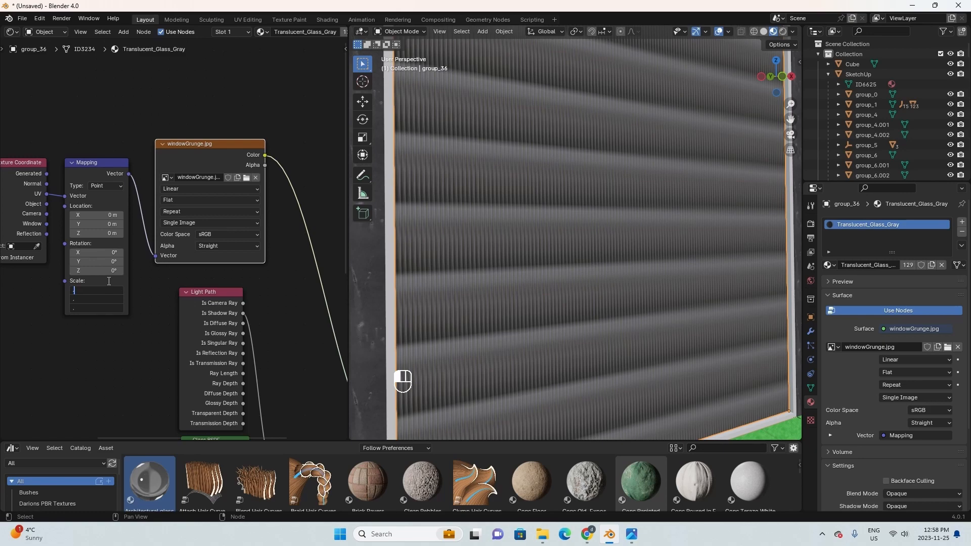
{"action": "type", "text": "4"}
{"action": "key", "text": "Return"}
Set the Mapping node's X, Y and Z scale to 0.01 to enlarge the grunge pattern.
{"action": "middle_click_drag", "start_coordinate": [526, 273], "coordinate": [540, 248]}
{"action": "left_click_drag", "start_coordinate": [114, 286], "coordinate": [117, 302]}
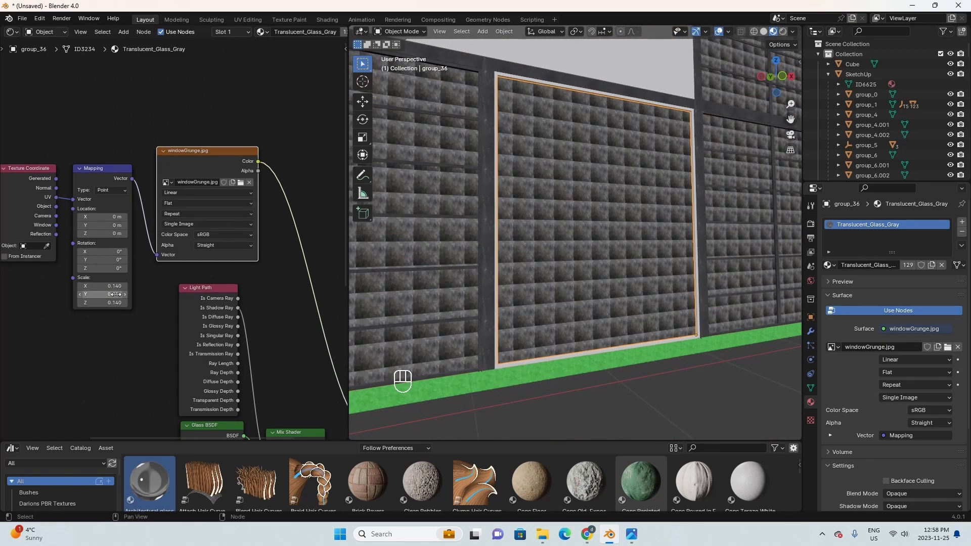
{"action": "type", "text": ".0"}
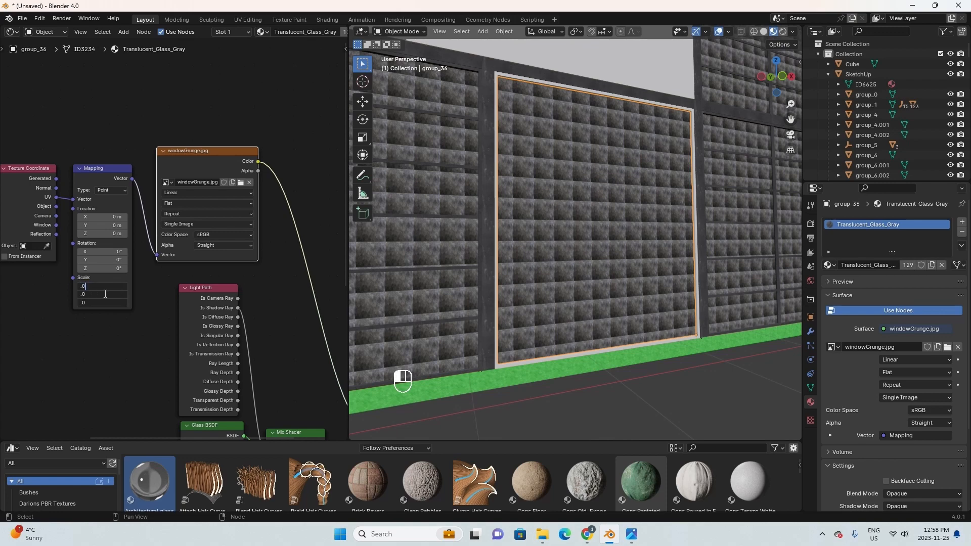
{"action": "type", "text": "1"}
{"action": "key", "text": "Return"}
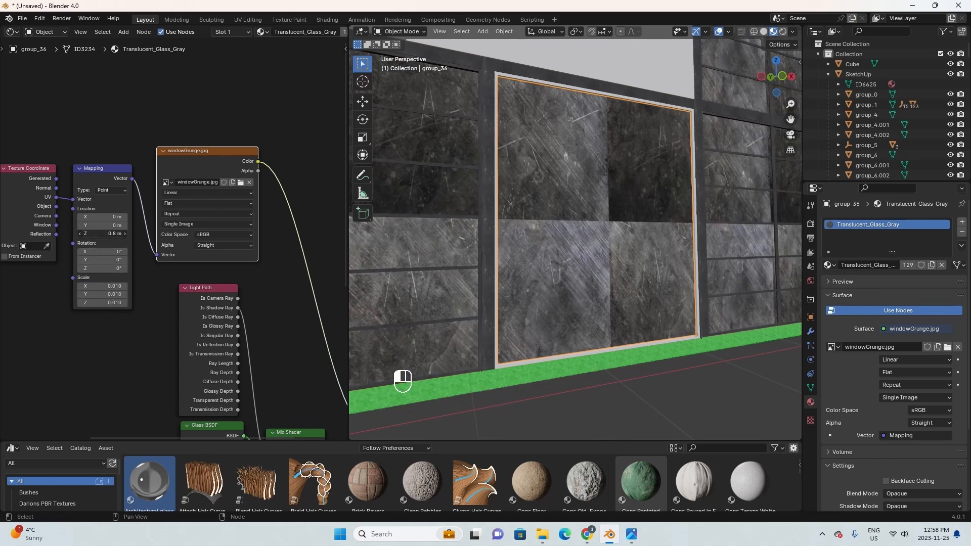
Shift the grunge texture with Mapping location values of about X -0.44 m, Y 0.49 m and Z -0.04 m.
{"action": "mouse_move", "coordinate": [101, 225]}
{"action": "left_mouse_down"}
{"action": "mouse_move", "coordinate": [129, 225]}
{"action": "mouse_move", "coordinate": [90, 216]}
{"action": "left_mouse_up"}
{"action": "middle_click_drag", "start_coordinate": [484, 243], "coordinate": [526, 262]}
{"action": "scroll", "coordinate": [526, 262], "scroll_direction": "up", "scroll_amount": 6}
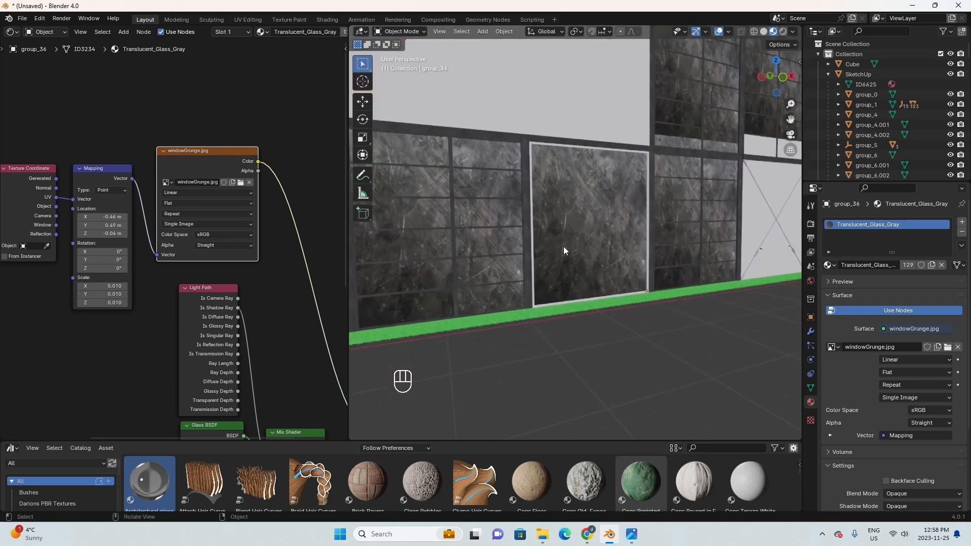
Reconnect the existing Mix Shader's output to the Material Output's Surface input in the window glass material.
{"action": "scroll", "coordinate": [200, 184], "scroll_direction": "down", "scroll_amount": 5}
{"action": "middle_click_drag", "start_coordinate": [198, 184], "coordinate": [176, 178]}
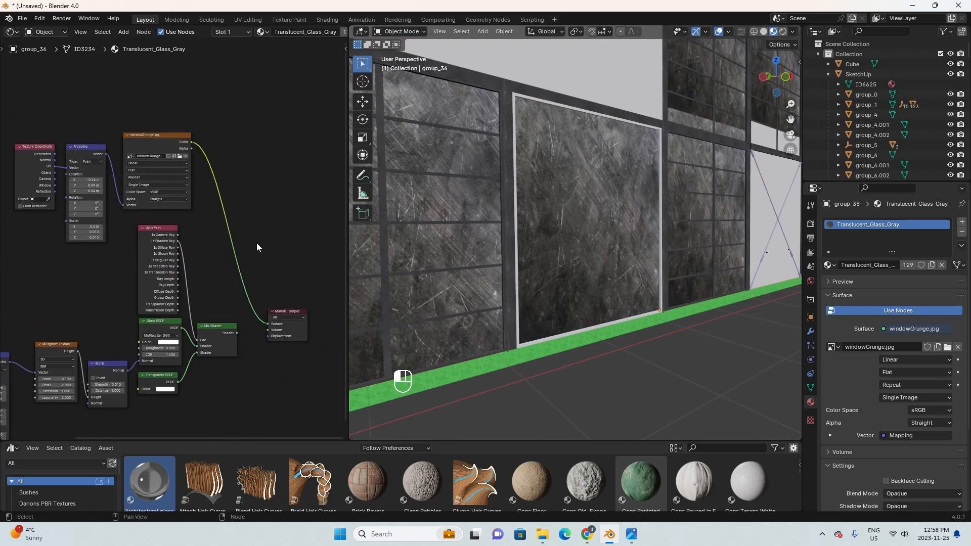
{"action": "scroll", "coordinate": [257, 247], "scroll_direction": "up", "scroll_amount": 1}
{"action": "left_click_drag", "start_coordinate": [281, 338], "coordinate": [279, 331]}
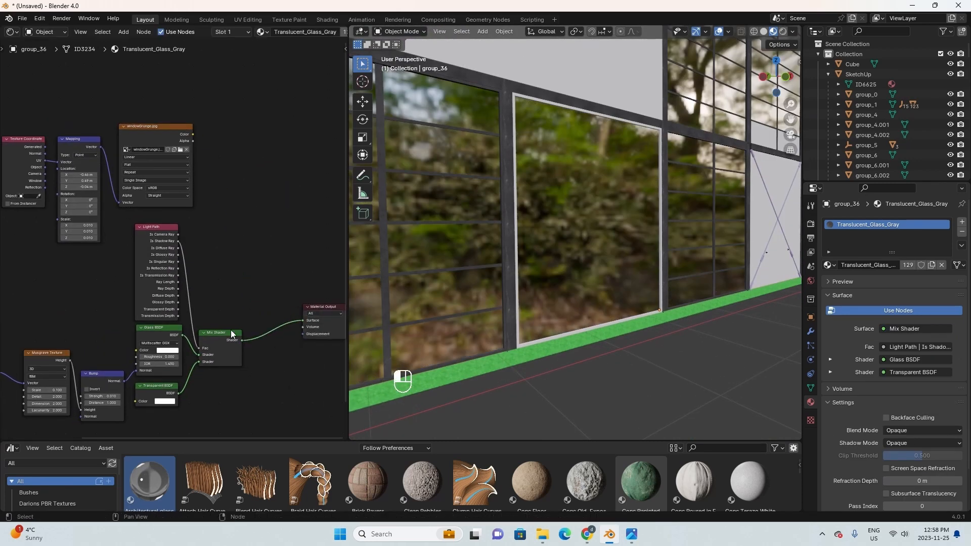
Duplicate the Mix Shader and insert the copy between the original Mix Shader and the Material Output.
{"action": "scroll", "coordinate": [182, 313], "scroll_direction": "up", "scroll_amount": 2}
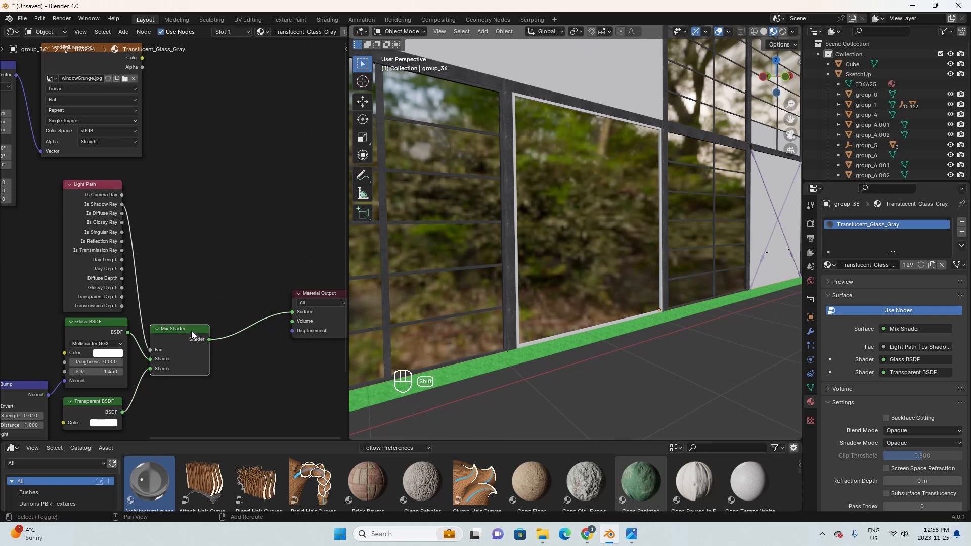
{"action": "key", "text": "shift+d"}
{"action": "left_click", "coordinate": [243, 260]}
Add a Principled BSDF node and connect it to the free second Shader input of the new Mix Shader.
{"action": "scroll", "coordinate": [215, 313], "scroll_direction": "down", "scroll_amount": 1}
{"action": "scroll", "coordinate": [215, 313], "scroll_direction": "down", "scroll_amount": 3}
{"action": "middle_click_drag", "start_coordinate": [149, 207], "coordinate": [204, 265]}
{"action": "scroll", "coordinate": [205, 264], "scroll_direction": "up", "scroll_amount": 1}
{"action": "key", "text": "shift+a"}
{"action": "left_click", "coordinate": [214, 315]}
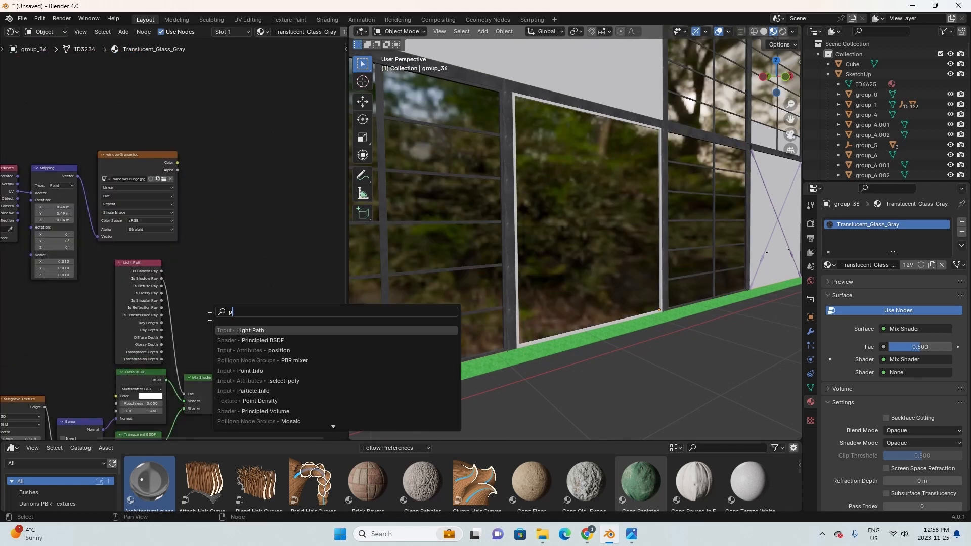
{"action": "left_click", "coordinate": [237, 330]}
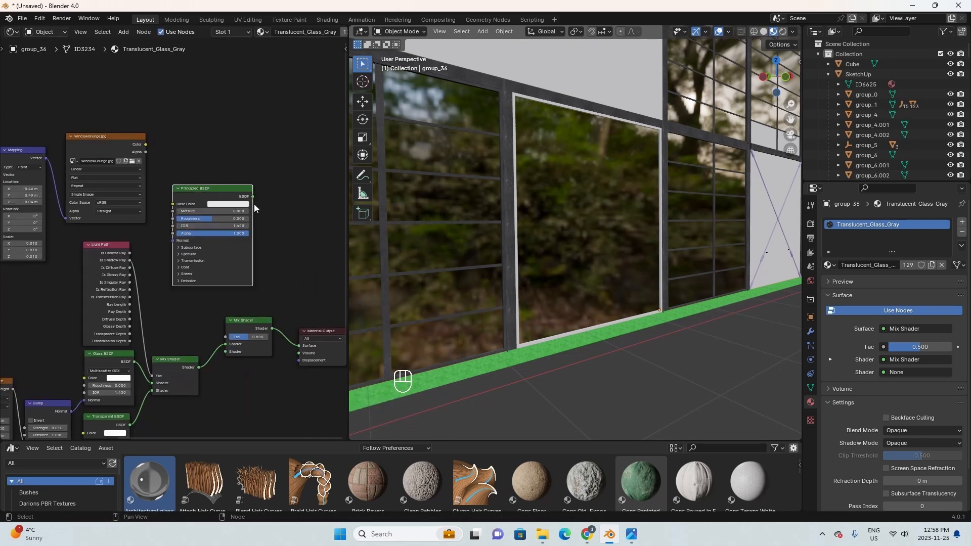
{"action": "left_click_drag", "start_coordinate": [229, 353], "coordinate": [226, 352]}
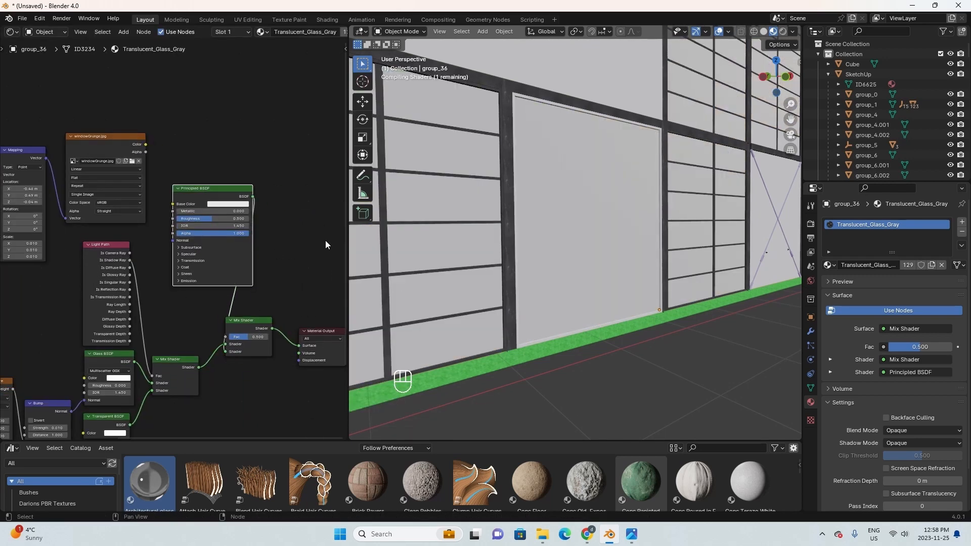
Connect the windowGrunge.jpg texture's Color output to the new Mix Shader's Fac input.
{"action": "scroll", "coordinate": [223, 176], "scroll_direction": "up", "scroll_amount": 1}
{"action": "middle_click_drag", "start_coordinate": [223, 175], "coordinate": [243, 178]}
{"action": "middle_click_drag", "start_coordinate": [159, 129], "coordinate": [187, 115]}
{"action": "left_click_drag", "start_coordinate": [140, 120], "coordinate": [137, 122]}
{"action": "middle_click_drag", "start_coordinate": [209, 126], "coordinate": [157, 115]}
{"action": "left_click_drag", "start_coordinate": [138, 112], "coordinate": [278, 323]}
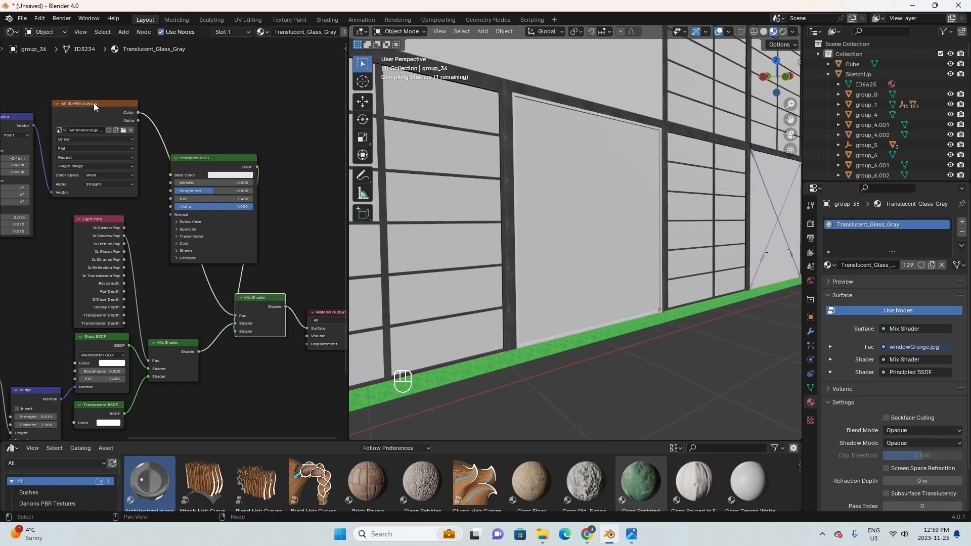
{"action": "middle_click_drag", "start_coordinate": [133, 147], "coordinate": [169, 168]}
{"action": "scroll", "coordinate": [554, 229], "scroll_direction": "up", "scroll_amount": 4}
{"action": "middle_click_drag", "start_coordinate": [555, 229], "coordinate": [545, 229]}
{"action": "scroll", "coordinate": [545, 228], "scroll_direction": "up", "scroll_amount": 2}
{"action": "middle_click_drag", "start_coordinate": [600, 255], "coordinate": [590, 232]}
Move the Principled BSDF node clear of the grunge texture's link to the Mix Shader.
{"action": "scroll", "coordinate": [516, 217], "scroll_direction": "down", "scroll_amount": 4}
{"action": "middle_click_drag", "start_coordinate": [191, 325], "coordinate": [219, 261]}
{"action": "middle_click_drag", "start_coordinate": [257, 130], "coordinate": [215, 192]}
{"action": "middle_click_drag", "start_coordinate": [255, 278], "coordinate": [228, 302]}
{"action": "scroll", "coordinate": [523, 244], "scroll_direction": "up", "scroll_amount": 2}
{"action": "scroll", "coordinate": [524, 244], "scroll_direction": "down", "scroll_amount": 1}
{"action": "left_click_drag", "start_coordinate": [50, 145], "coordinate": [52, 141]}
{"action": "scroll", "coordinate": [496, 273], "scroll_direction": "up", "scroll_amount": 1}
{"action": "left_click_drag", "start_coordinate": [177, 194], "coordinate": [179, 81]}
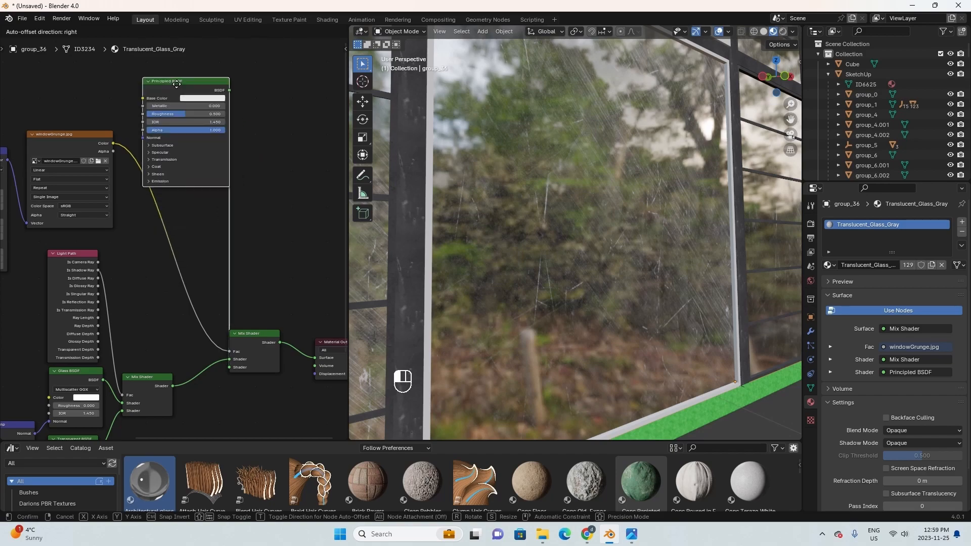
{"action": "scroll", "coordinate": [514, 274], "scroll_direction": "down", "scroll_amount": 3}
{"action": "scroll", "coordinate": [583, 239], "scroll_direction": "up", "scroll_amount": 4}
{"action": "scroll", "coordinate": [242, 235], "scroll_direction": "down", "scroll_amount": 1}
{"action": "scroll", "coordinate": [242, 234], "scroll_direction": "down", "scroll_amount": 3}
{"action": "middle_click_drag", "start_coordinate": [242, 235], "coordinate": [251, 257]}
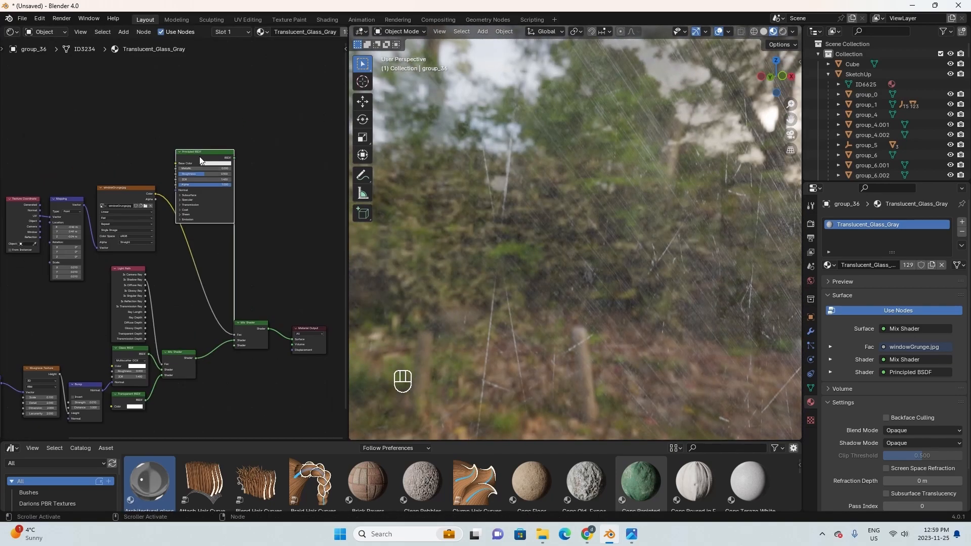
{"action": "left_click_drag", "start_coordinate": [199, 157], "coordinate": [267, 192]}
Move the grunge image, Mapping and Texture Coordinate nodes together farther away from the shader nodes to make room.
{"action": "middle_click_drag", "start_coordinate": [180, 218], "coordinate": [230, 235]}
{"action": "scroll", "coordinate": [210, 271], "scroll_direction": "down", "scroll_amount": 1}
{"action": "left_click_drag", "start_coordinate": [212, 276], "coordinate": [4, 203]}
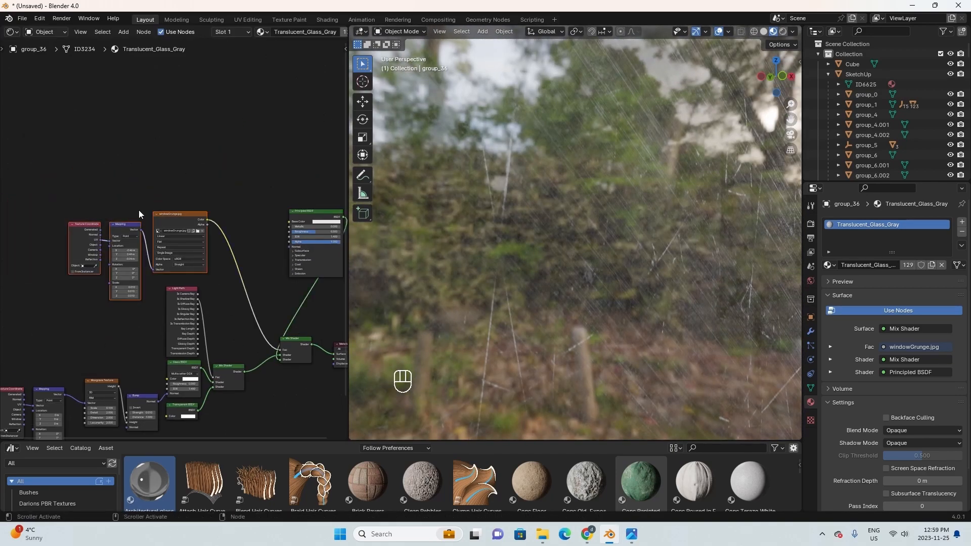
{"action": "left_click_drag", "start_coordinate": [168, 214], "coordinate": [103, 194]}
Add a Color Ramp node on the link between the grunge texture and the Mix Shader's Fac.
{"action": "scroll", "coordinate": [563, 260], "scroll_direction": "down", "scroll_amount": 4}
{"action": "middle_click_drag", "start_coordinate": [564, 260], "coordinate": [573, 261]}
{"action": "scroll", "coordinate": [572, 261], "scroll_direction": "down", "scroll_amount": 2}
{"action": "scroll", "coordinate": [240, 345], "scroll_direction": "up", "scroll_amount": 2}
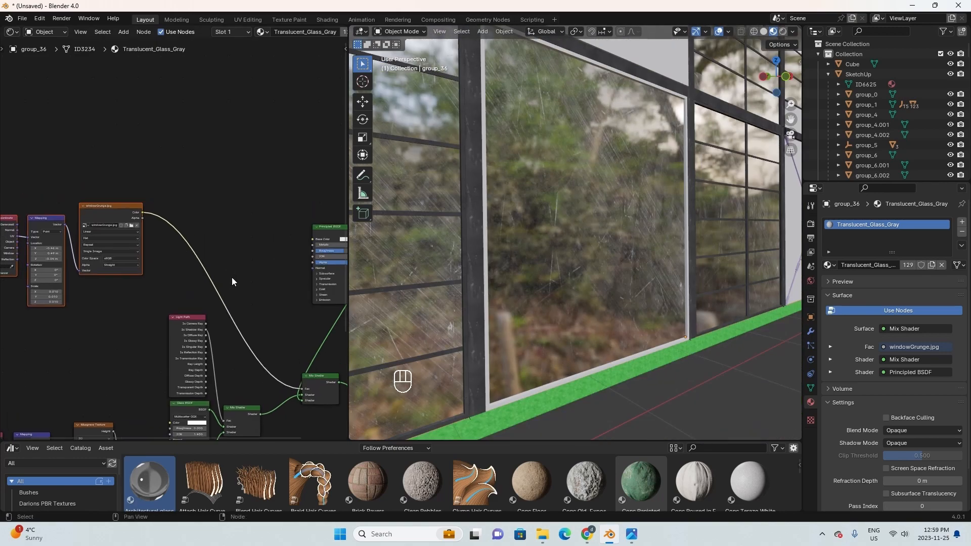
{"action": "key", "text": "shift+a"}
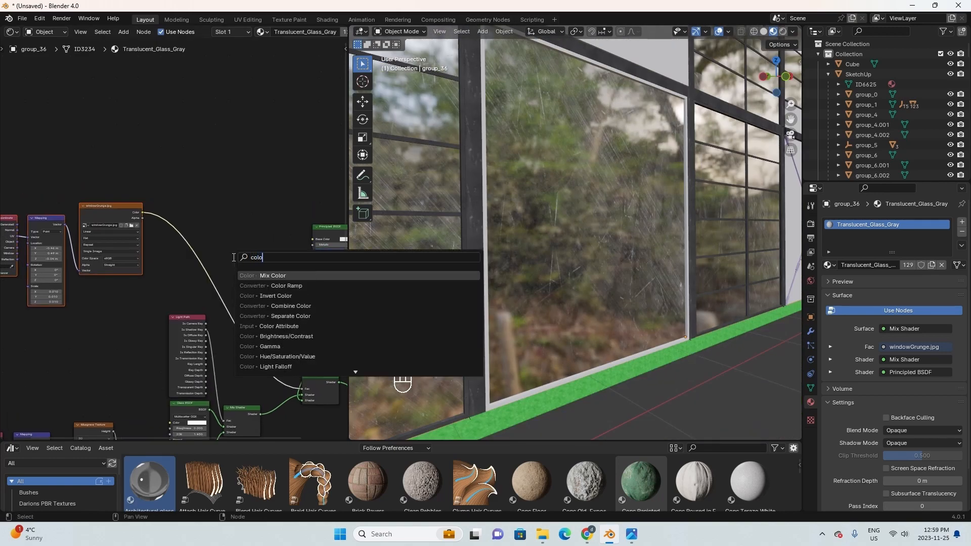
{"action": "left_click", "coordinate": [320, 287]}
{"action": "left_click", "coordinate": [185, 228]}
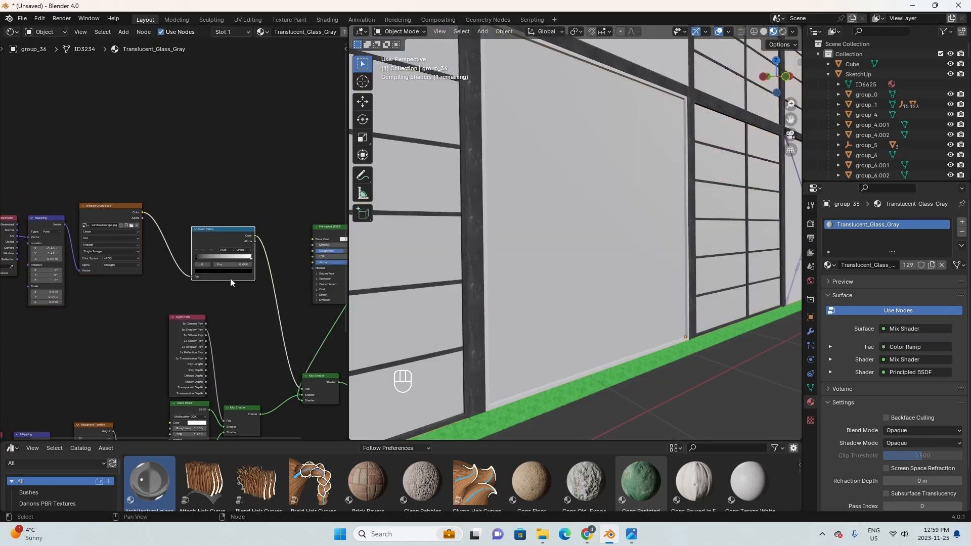
Shift the Color Ramp's black stop slightly inward and change the white stop's color to grey with a value of about 0.514.
{"action": "scroll", "coordinate": [229, 278], "scroll_direction": "up", "scroll_amount": 3}
{"action": "scroll", "coordinate": [553, 233], "scroll_direction": "up", "scroll_amount": 3}
{"action": "scroll", "coordinate": [553, 234], "scroll_direction": "up", "scroll_amount": 1}
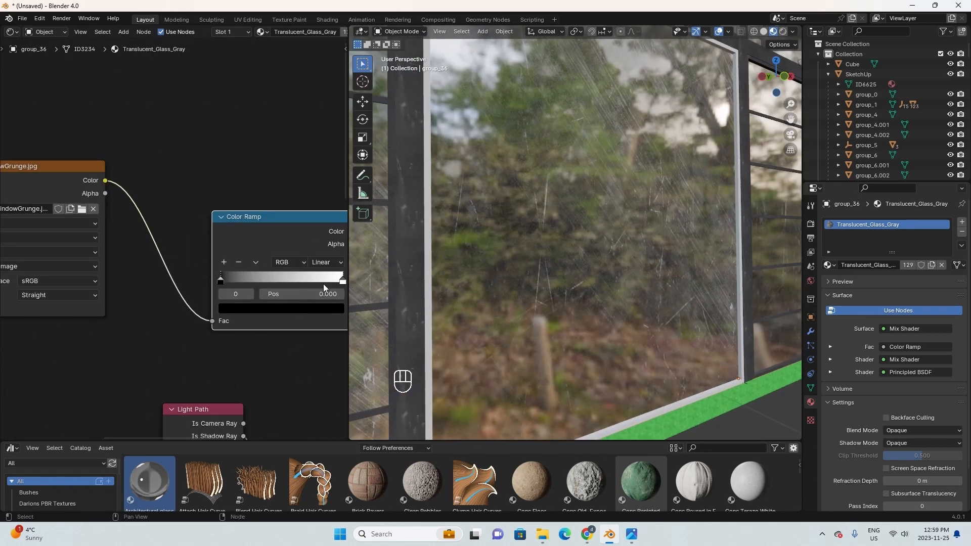
{"action": "middle_click_drag", "start_coordinate": [323, 284], "coordinate": [265, 287]}
{"action": "left_click_drag", "start_coordinate": [275, 286], "coordinate": [362, 315]}
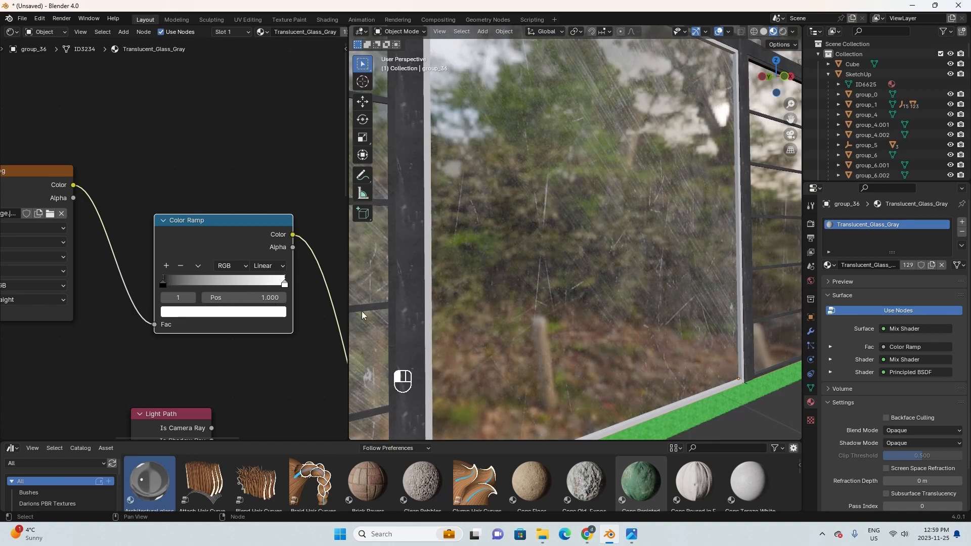
{"action": "mouse_move", "coordinate": [164, 286]}
{"action": "left_mouse_down"}
{"action": "mouse_move", "coordinate": [178, 286]}
{"action": "mouse_move", "coordinate": [169, 290]}
{"action": "left_mouse_up"}
{"action": "left_click", "coordinate": [285, 284]}
{"action": "left_click", "coordinate": [281, 311]}
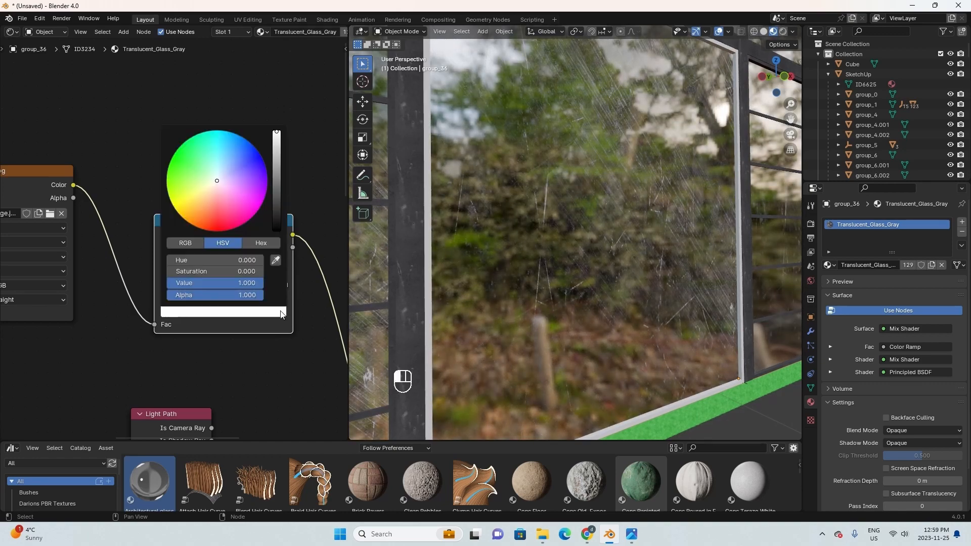
{"action": "left_click", "coordinate": [276, 158]}
Examine the scratched glass panes along the facade from a distance and up close.
{"action": "scroll", "coordinate": [509, 230], "scroll_direction": "down", "scroll_amount": 3}
{"action": "middle_click_drag", "start_coordinate": [508, 230], "coordinate": [567, 329]}
{"action": "scroll", "coordinate": [536, 271], "scroll_direction": "down", "scroll_amount": 3}
{"action": "scroll", "coordinate": [560, 303], "scroll_direction": "down", "scroll_amount": 2}
{"action": "scroll", "coordinate": [566, 341], "scroll_direction": "down", "scroll_amount": 3}
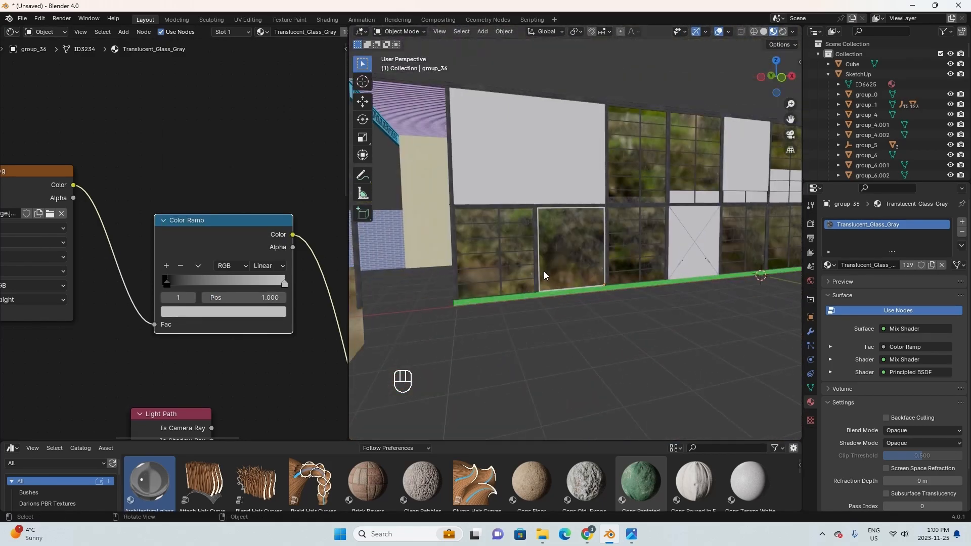
{"action": "middle_click_drag", "start_coordinate": [544, 271], "coordinate": [603, 290]}
{"action": "scroll", "coordinate": [518, 284], "scroll_direction": "up", "scroll_amount": 3}
{"action": "scroll", "coordinate": [518, 284], "scroll_direction": "up", "scroll_amount": 4}
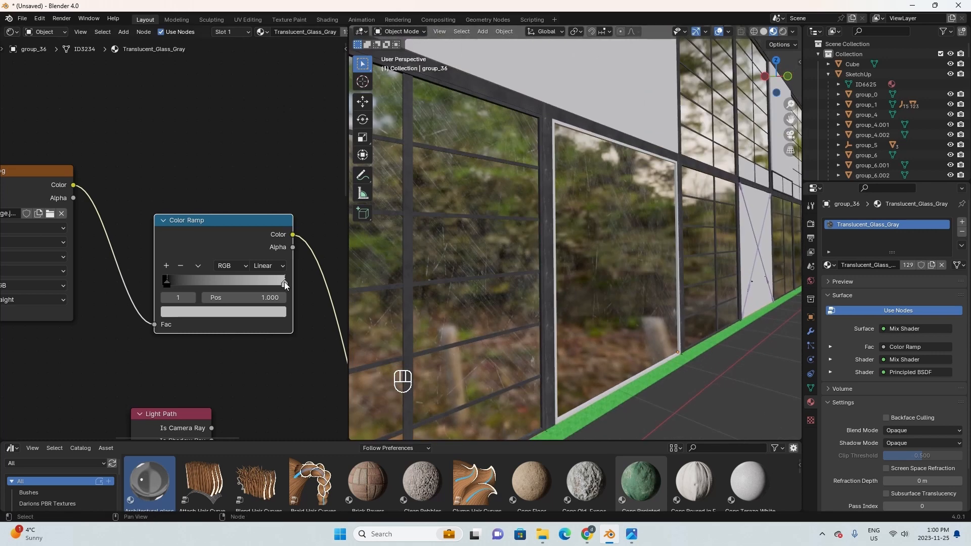
Darken the Color Ramp's light stop to a medium grey and move it to position 0.950.
{"action": "mouse_move", "coordinate": [174, 286]}
{"action": "left_mouse_down"}
{"action": "mouse_move", "coordinate": [184, 285]}
{"action": "mouse_move", "coordinate": [169, 286]}
{"action": "left_mouse_up"}
{"action": "left_click", "coordinate": [266, 312]}
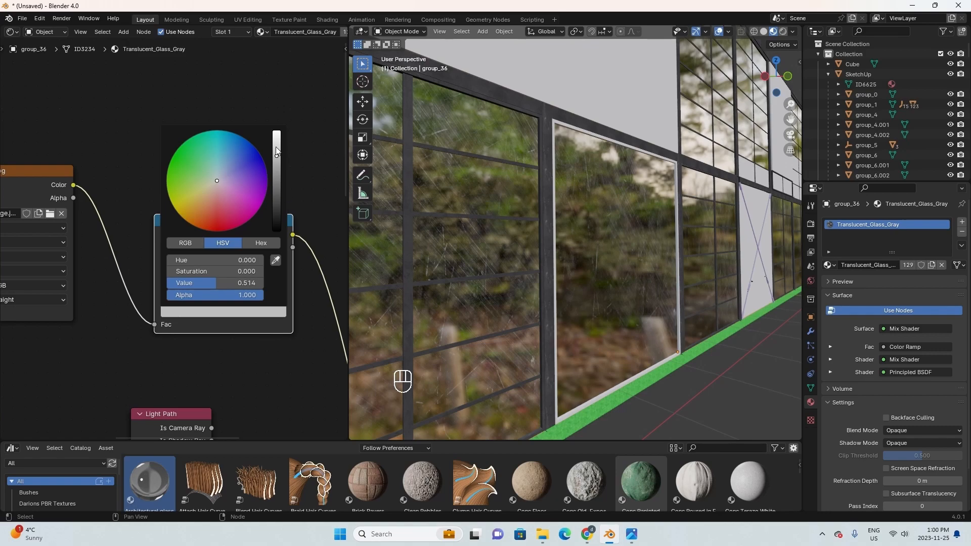
{"action": "left_click_drag", "start_coordinate": [276, 166], "coordinate": [277, 178]}
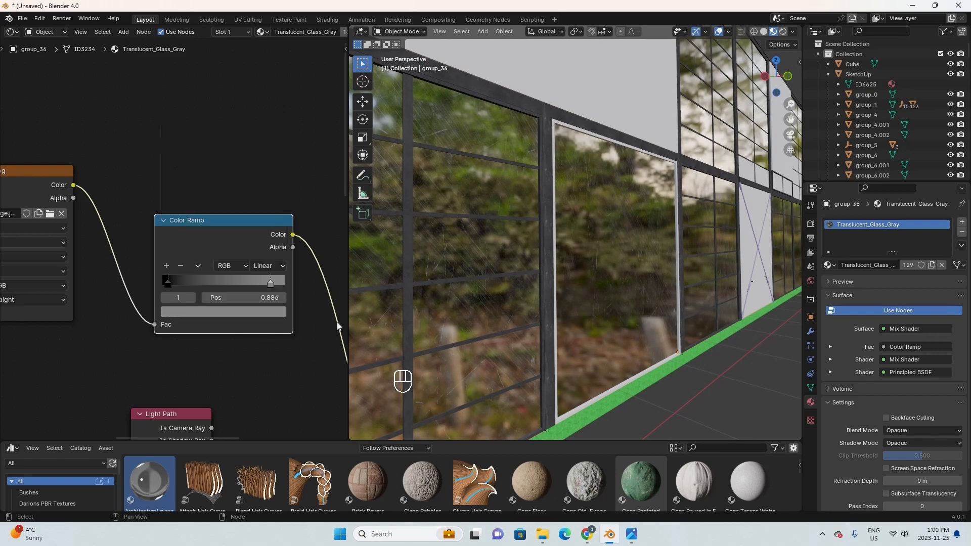
{"action": "middle_click_drag", "start_coordinate": [559, 285], "coordinate": [579, 340]}
{"action": "scroll", "coordinate": [530, 305], "scroll_direction": "down", "scroll_amount": 5}
{"action": "scroll", "coordinate": [594, 332], "scroll_direction": "down", "scroll_amount": 3}
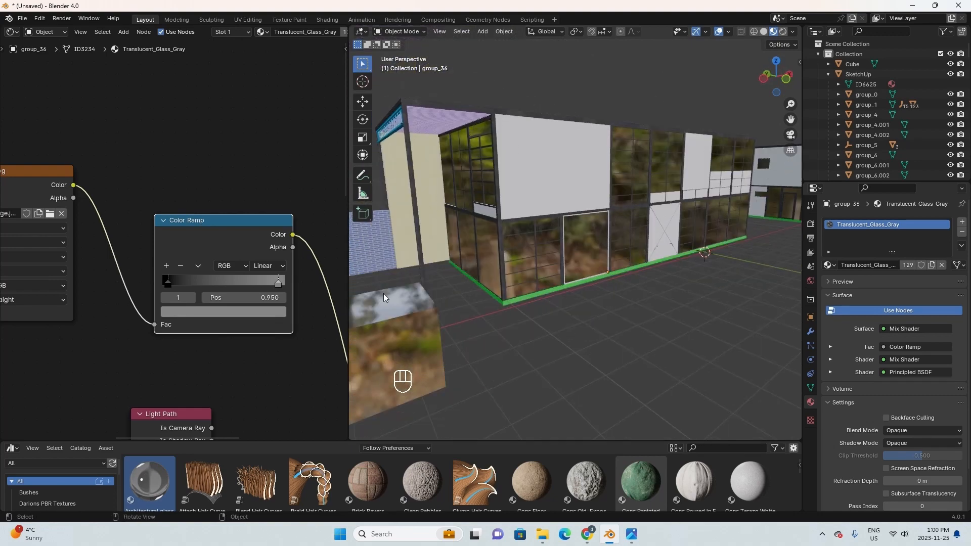
Select the brick retaining wall beside the house and adjust the width of the node editor.
{"action": "left_click_drag", "start_coordinate": [348, 269], "coordinate": [172, 273]}
{"action": "scroll", "coordinate": [555, 320], "scroll_direction": "down", "scroll_amount": 3}
{"action": "middle_click_drag", "start_coordinate": [509, 309], "coordinate": [475, 297]}
{"action": "scroll", "coordinate": [475, 296], "scroll_direction": "up", "scroll_amount": 2}
{"action": "middle_click_drag", "start_coordinate": [420, 261], "coordinate": [535, 284]}
{"action": "scroll", "coordinate": [394, 271], "scroll_direction": "down", "scroll_amount": 2}
{"action": "scroll", "coordinate": [417, 283], "scroll_direction": "up", "scroll_amount": 5}
{"action": "left_click", "coordinate": [351, 261]}
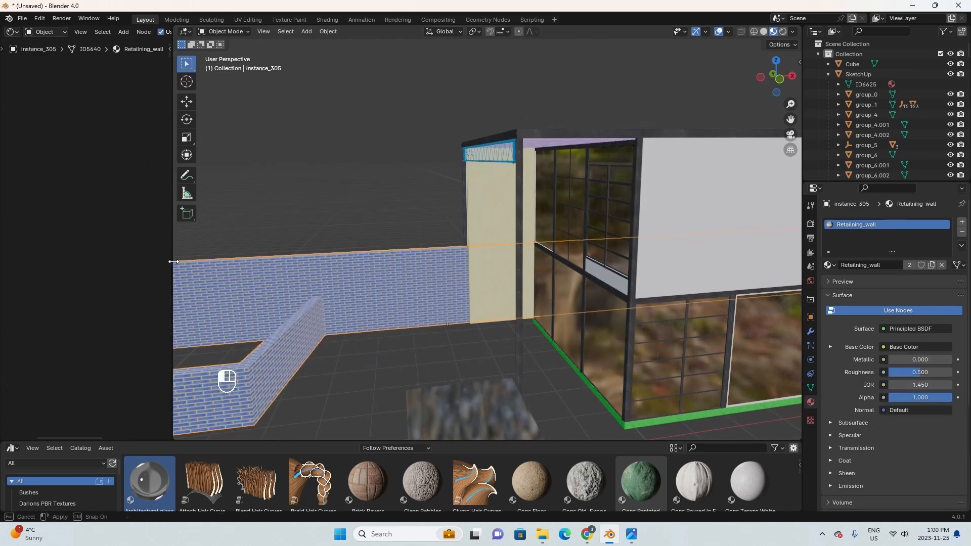
{"action": "left_click_drag", "start_coordinate": [174, 262], "coordinate": [366, 256]}
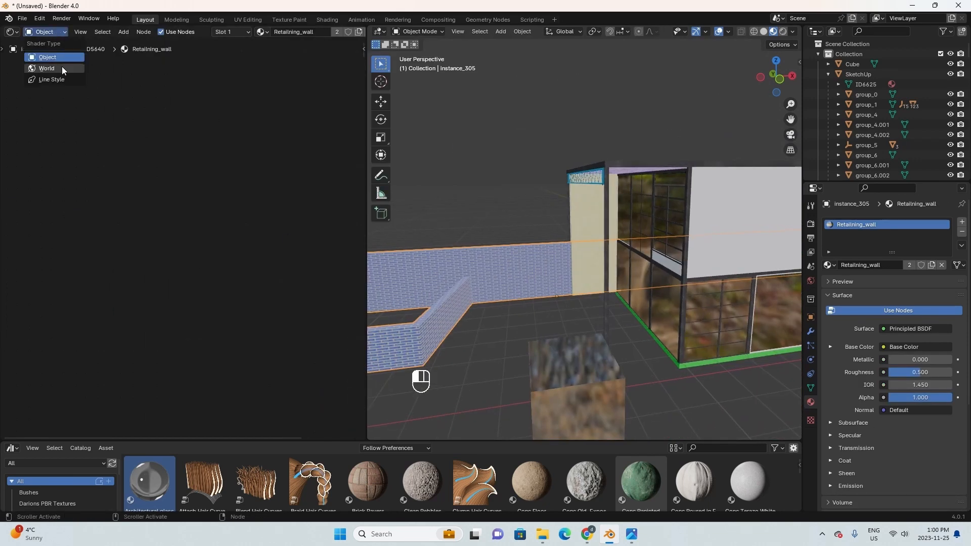
Delete the Base Color image texture node from the retaining wall's material.
{"action": "middle_click_drag", "start_coordinate": [483, 273], "coordinate": [503, 263], "text": "shift"}
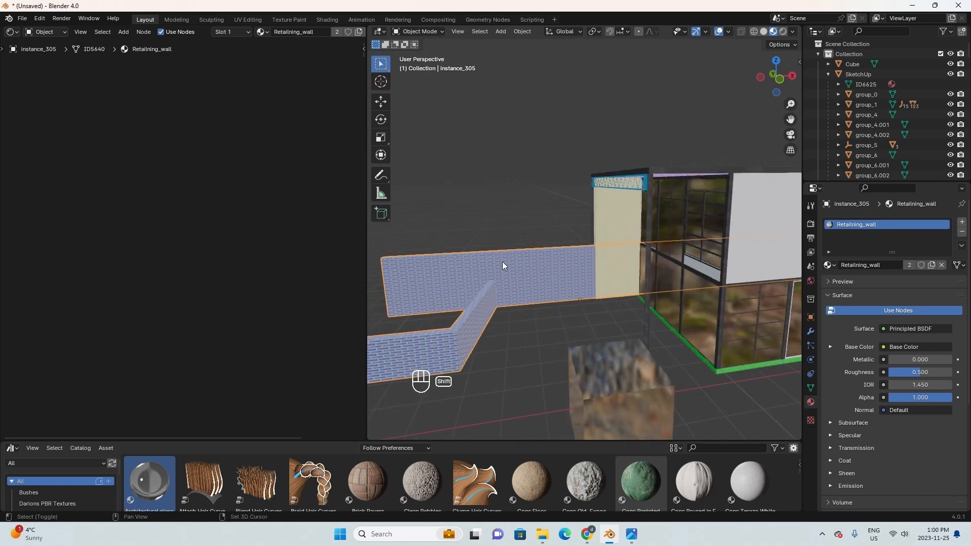
{"action": "key", "text": "KP_Decimal"}
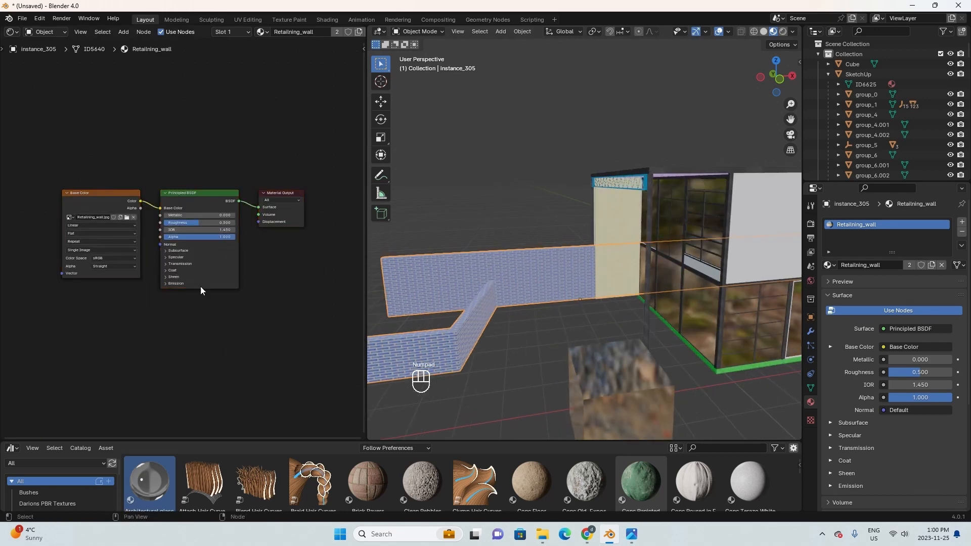
{"action": "left_click_drag", "start_coordinate": [200, 286], "coordinate": [69, 158]}
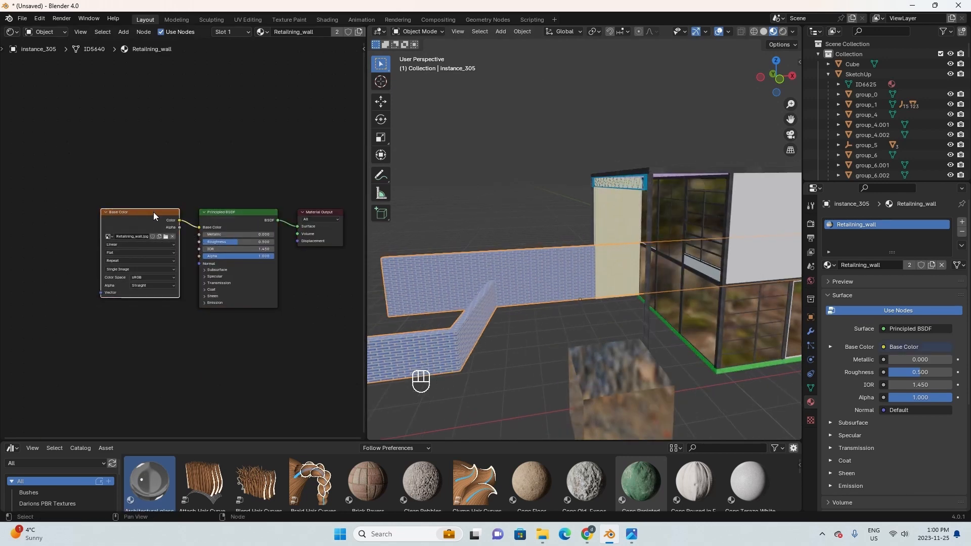
{"action": "key", "text": "x"}
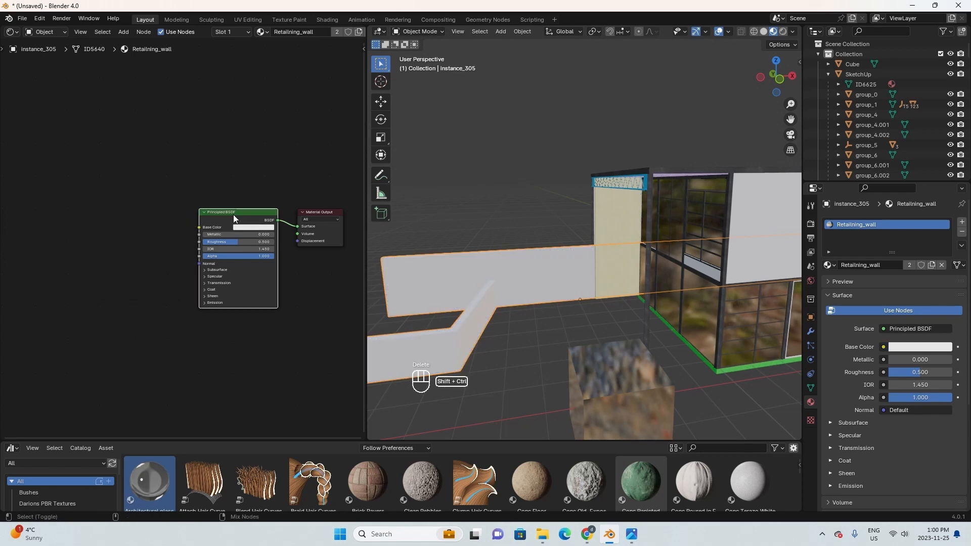
Load all four concrete_wall_007 texture maps from the EAMES TEXTURES folder onto the Principled BSDF with Principled Texture Setup.
{"action": "key", "text": "ctrl+shift+t"}
{"action": "left_click_drag", "start_coordinate": [374, 106], "coordinate": [388, 72]}
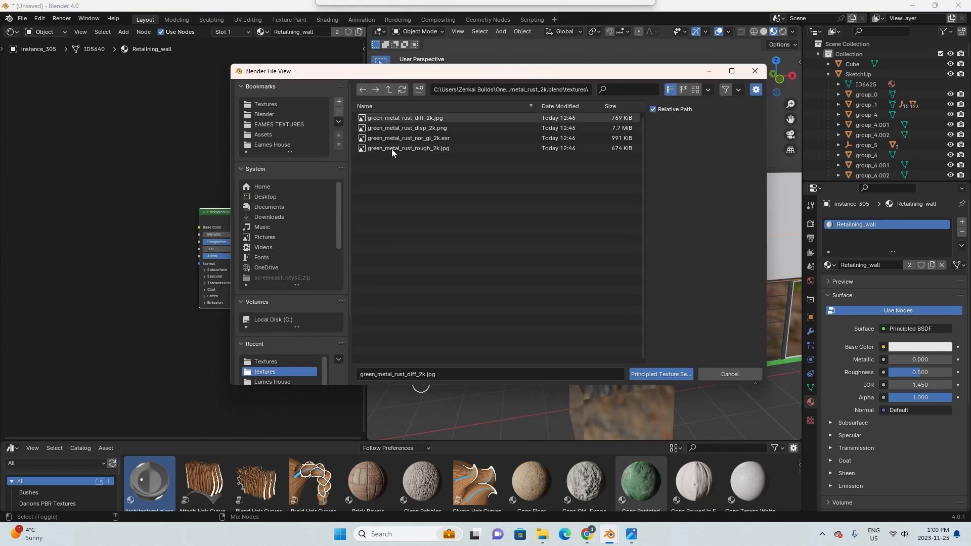
{"action": "left_click", "coordinate": [278, 114]}
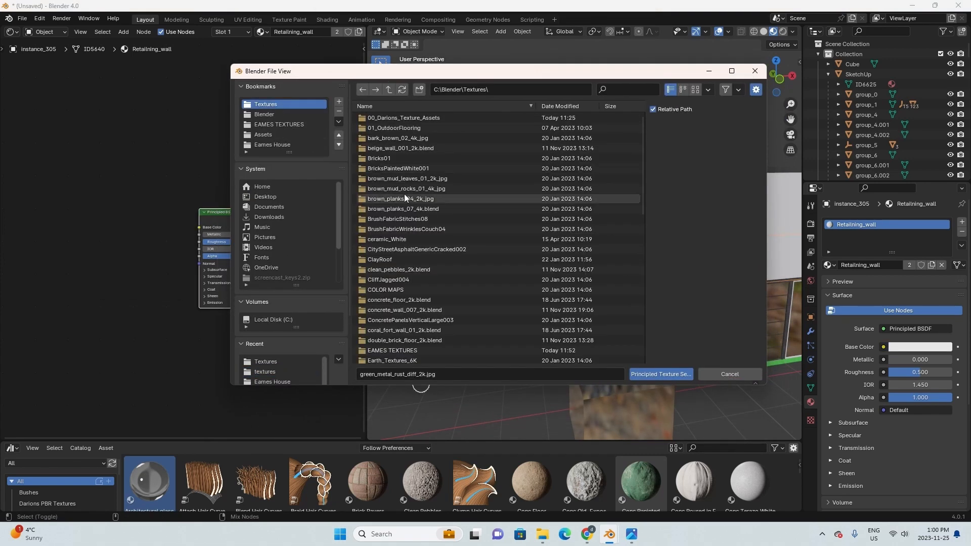
{"action": "left_click", "coordinate": [293, 124]}
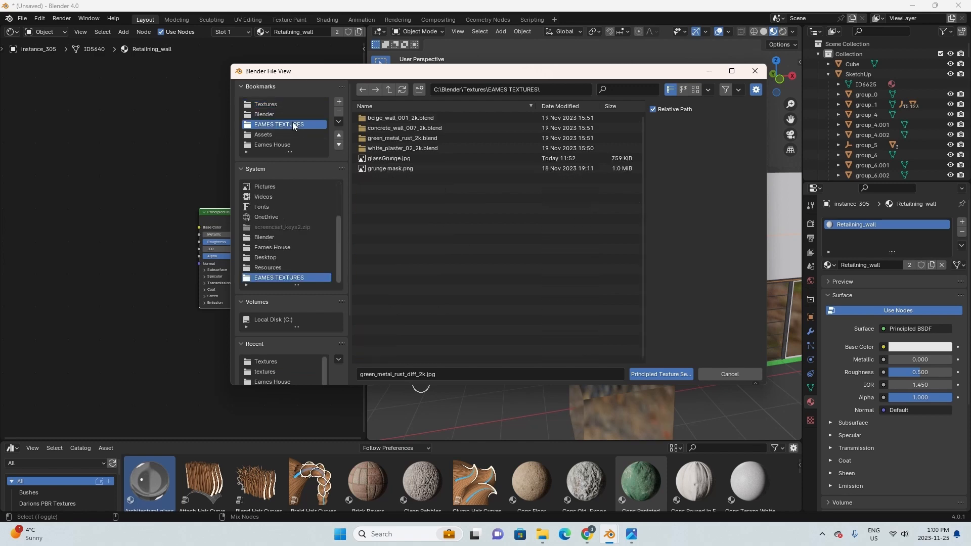
{"action": "left_click", "coordinate": [423, 127]}
{"action": "double_click", "coordinate": [389, 118]}
{"action": "key", "text": "a"}
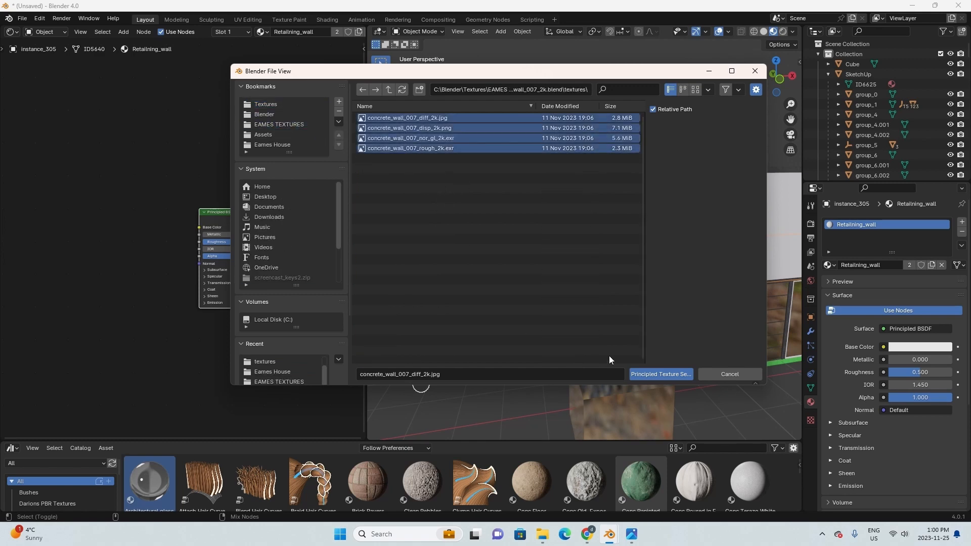
{"action": "left_click", "coordinate": [661, 375]}
Try Mapping scale values of 1.2 and 0.5 on all three axes for the concrete wall texture.
{"action": "scroll", "coordinate": [479, 297], "scroll_direction": "up", "scroll_amount": 8}
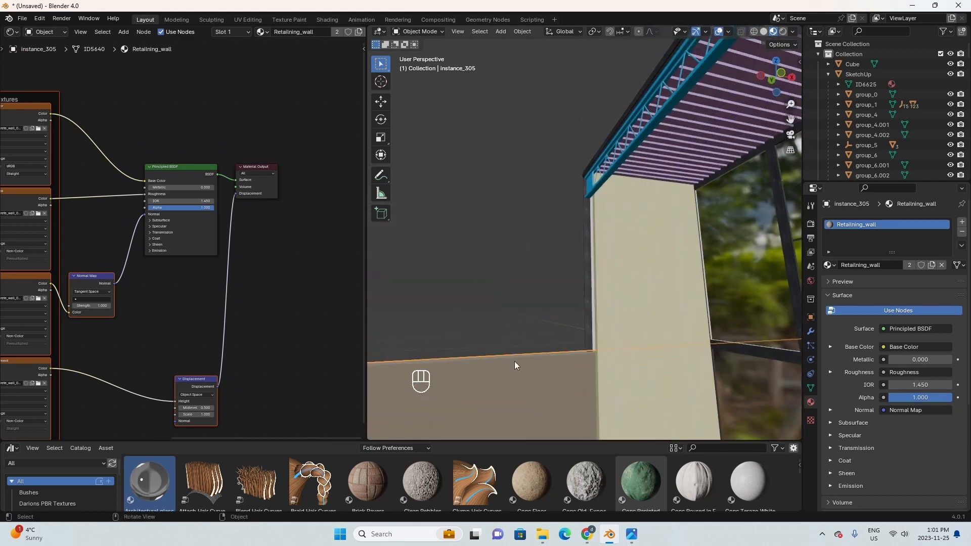
{"action": "scroll", "coordinate": [551, 338], "scroll_direction": "down", "scroll_amount": 3}
{"action": "mouse_move", "coordinate": [551, 338]}
{"action": "middle_mouse_down"}
{"action": "mouse_move", "coordinate": [536, 352]}
{"action": "mouse_move", "coordinate": [545, 342]}
{"action": "middle_mouse_up"}
{"action": "scroll", "coordinate": [81, 311], "scroll_direction": "down", "scroll_amount": 4}
{"action": "middle_click_drag", "start_coordinate": [81, 311], "coordinate": [340, 303]}
{"action": "scroll", "coordinate": [197, 268], "scroll_direction": "up", "scroll_amount": 12}
{"action": "left_click_drag", "start_coordinate": [176, 258], "coordinate": [178, 283]}
{"action": "type", "text": "1.2"}
{"action": "key", "text": "ctrl+a"}
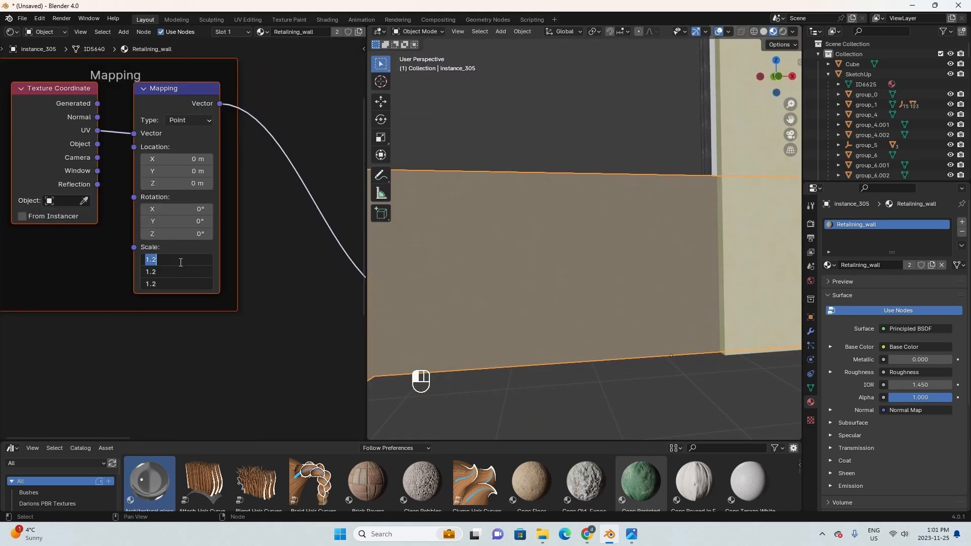
{"action": "type", "text": "0.5"}
{"action": "key", "text": "Return"}
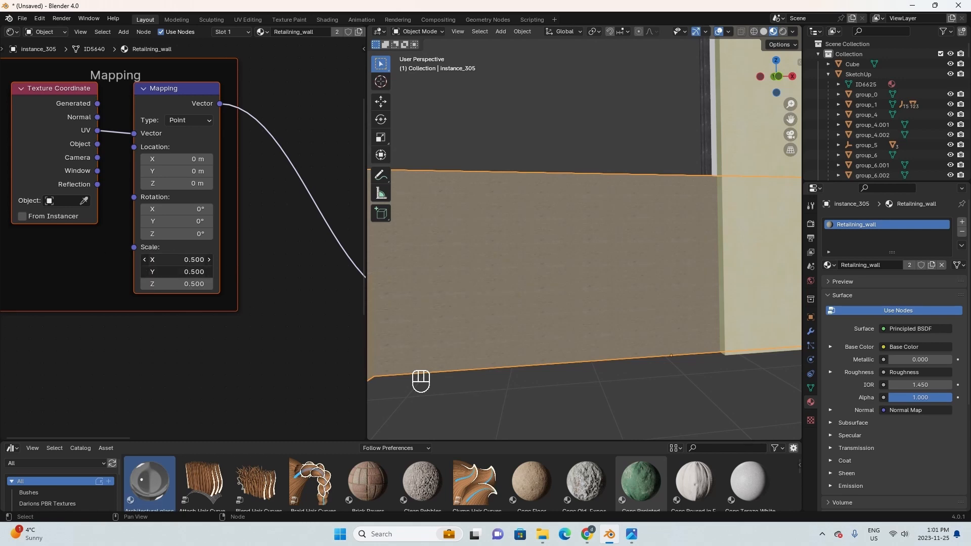
Set the concrete texture's Mapping scale to 0.1 on X, Y and Z.
{"action": "type", "text": "0.1"}
{"action": "key", "text": "Return"}
{"action": "middle_click_drag", "start_coordinate": [505, 309], "coordinate": [584, 297]}
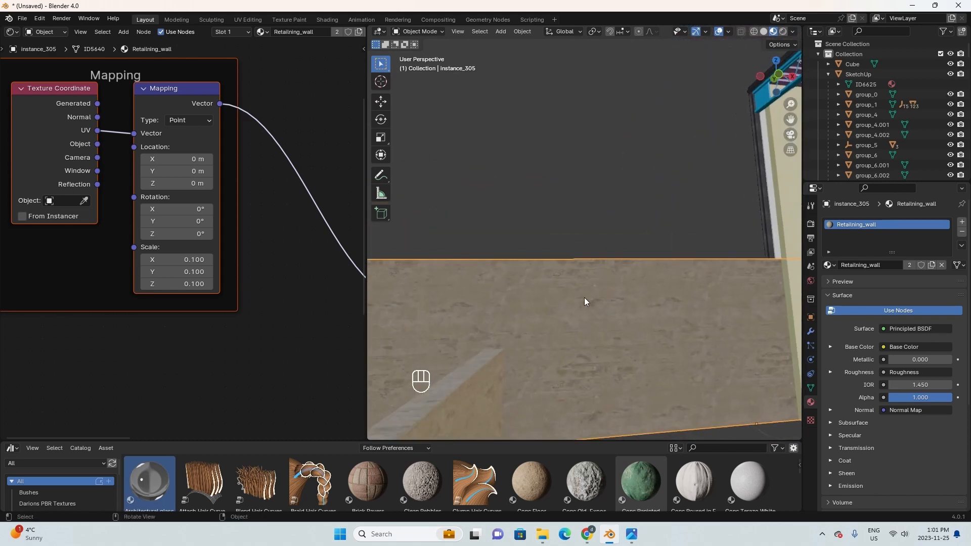
Set the concrete wall texture's Mapping scale to 0.07 on X, Y and Z.
{"action": "left_click", "coordinate": [184, 262]}
{"action": "type", "text": ".07"}
{"action": "key", "text": "Return"}
{"action": "middle_click_drag", "start_coordinate": [506, 258], "coordinate": [566, 287]}
Delete the Cube object from the scene and reselect the retaining wall.
{"action": "middle_click_drag", "start_coordinate": [540, 171], "coordinate": [643, 235]}
{"action": "scroll", "coordinate": [644, 235], "scroll_direction": "down", "scroll_amount": 4}
{"action": "left_click", "coordinate": [658, 314]}
{"action": "scroll", "coordinate": [658, 317], "scroll_direction": "down", "scroll_amount": 4}
{"action": "middle_click_drag", "start_coordinate": [658, 317], "coordinate": [498, 277]}
{"action": "left_click", "coordinate": [614, 325]}
{"action": "key", "text": "Delete"}
{"action": "scroll", "coordinate": [515, 284], "scroll_direction": "up", "scroll_amount": 5}
{"action": "left_click", "coordinate": [493, 257]}
{"action": "scroll", "coordinate": [583, 255], "scroll_direction": "up", "scroll_amount": 3}
{"action": "middle_click_drag", "start_coordinate": [583, 257], "coordinate": [540, 326]}
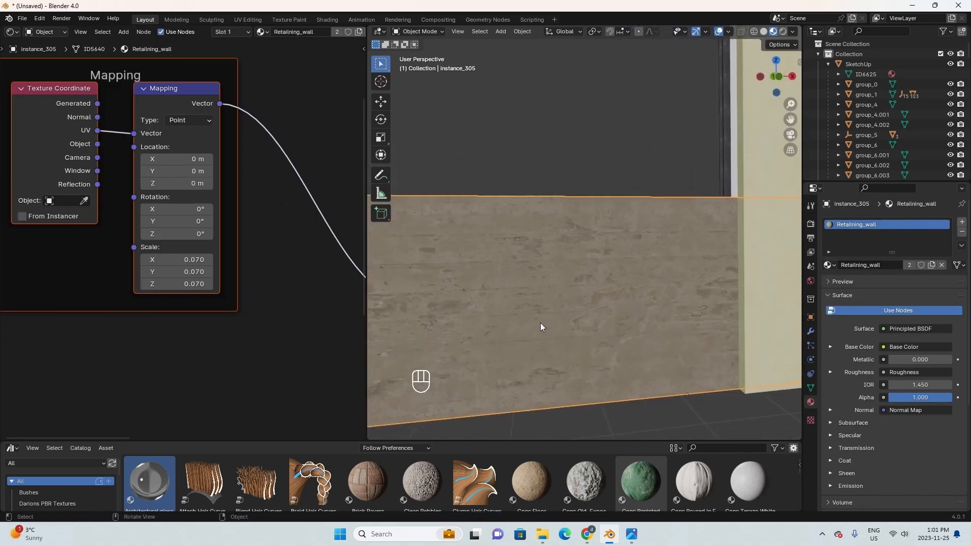
{"action": "scroll", "coordinate": [637, 362], "scroll_direction": "down", "scroll_amount": 3}
{"action": "middle_click_drag", "start_coordinate": [677, 372], "coordinate": [652, 361]}
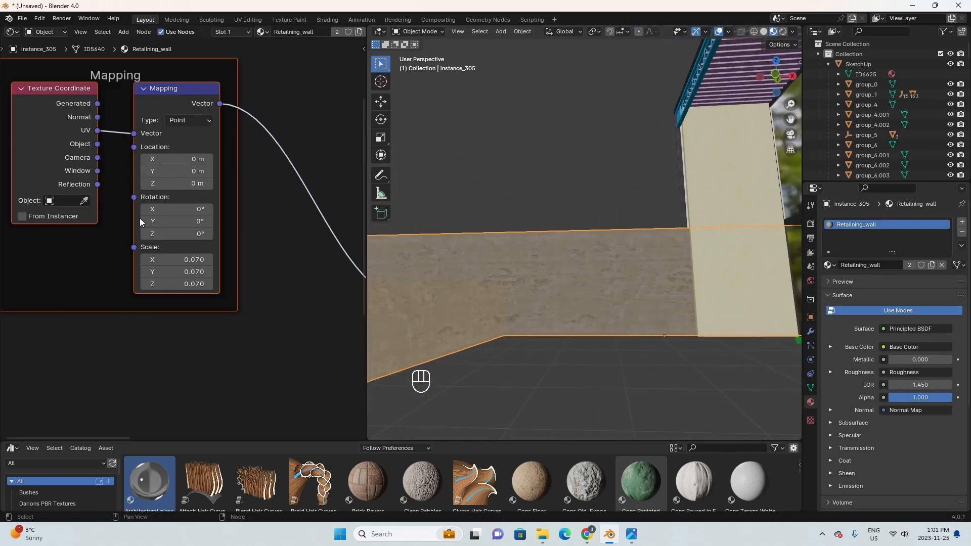
Add an Image Texture node above the concrete textures, with its own Mapping and Texture Coordinate nodes.
{"action": "scroll", "coordinate": [140, 217], "scroll_direction": "down", "scroll_amount": 6}
{"action": "middle_click_drag", "start_coordinate": [266, 84], "coordinate": [211, 140]}
{"action": "left_click", "coordinate": [211, 141]}
{"action": "key", "text": "shift+a"}
{"action": "type", "text": "ima"}
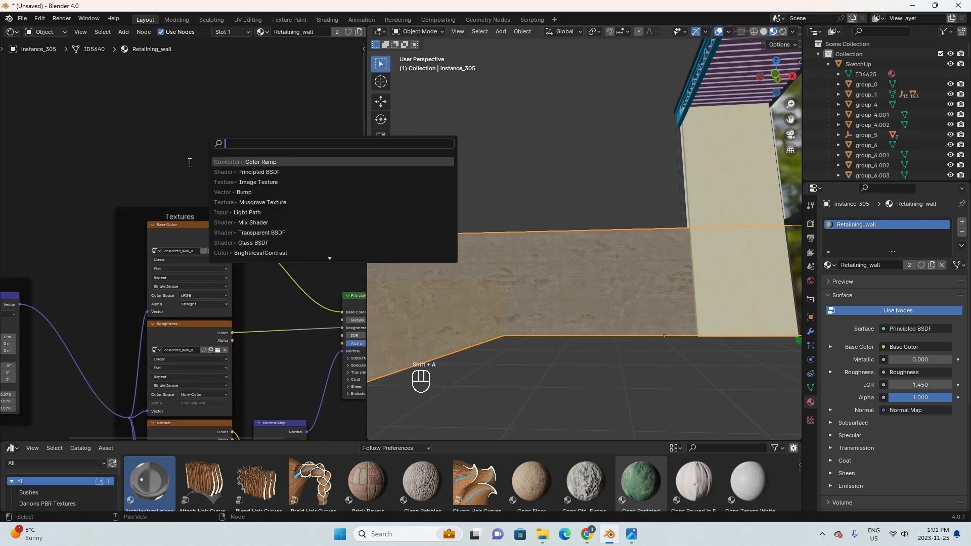
{"action": "left_click", "coordinate": [231, 161]}
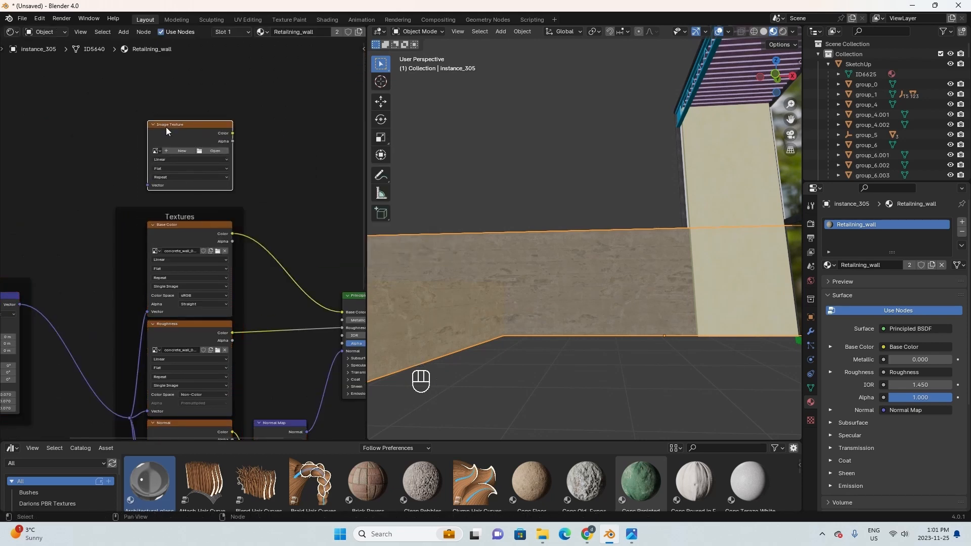
{"action": "key", "text": "ctrl+t"}
Load grunge mask.png from the EAMES TEXTURES folder into the new Image Texture node and preview it on the wall.
{"action": "left_click", "coordinate": [214, 151]}
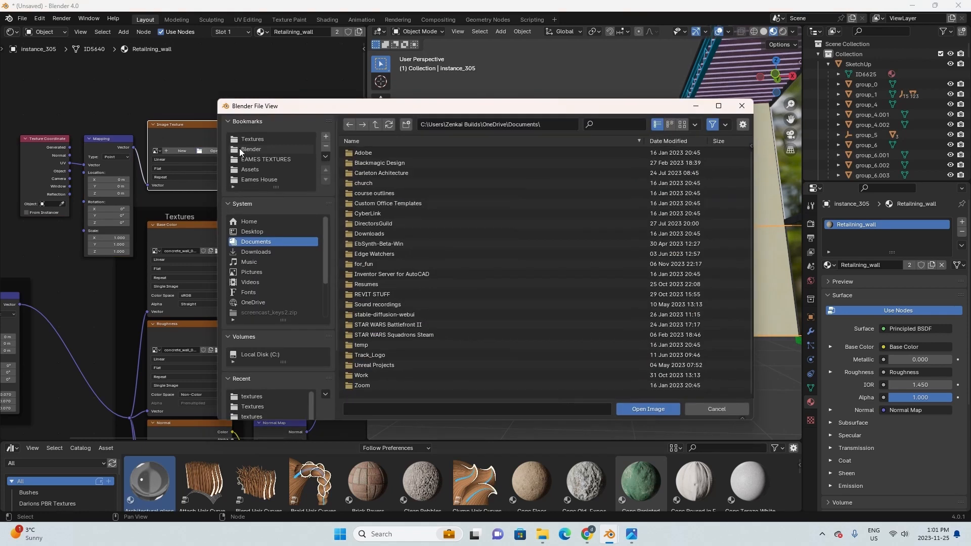
{"action": "left_click", "coordinate": [257, 160]}
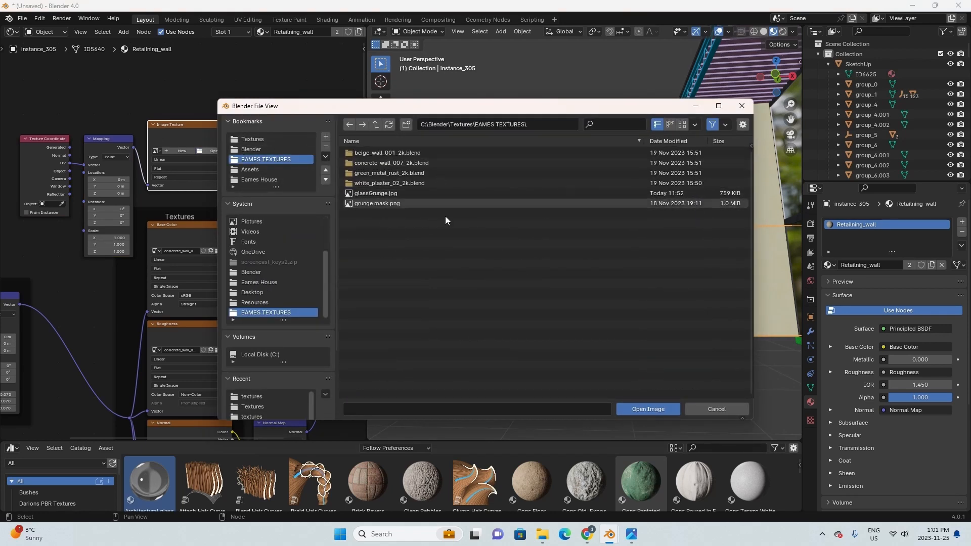
{"action": "left_click", "coordinate": [367, 204]}
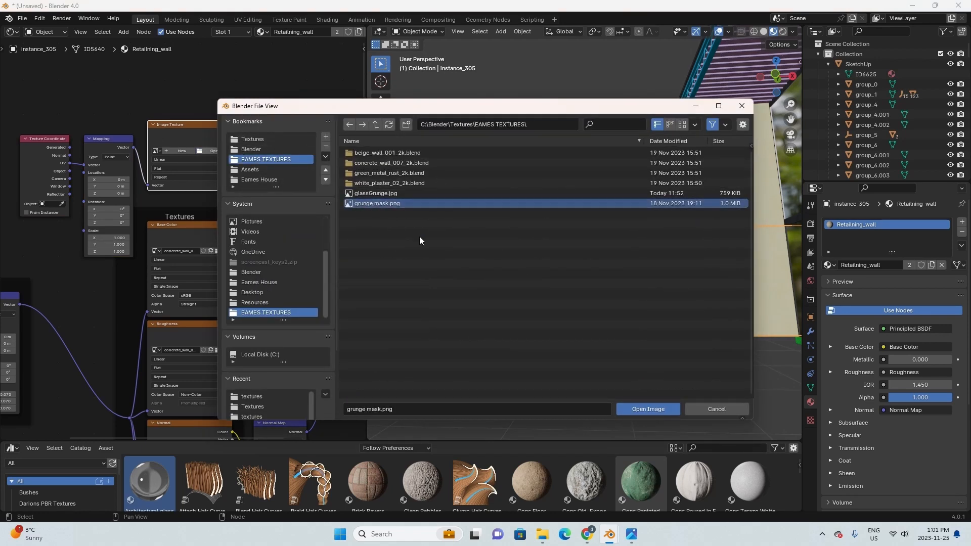
{"action": "left_click", "coordinate": [644, 407]}
{"action": "scroll", "coordinate": [202, 146], "scroll_direction": "down", "scroll_amount": 2}
{"action": "left_click", "coordinate": [123, 160], "text": "ctrl+shift"}
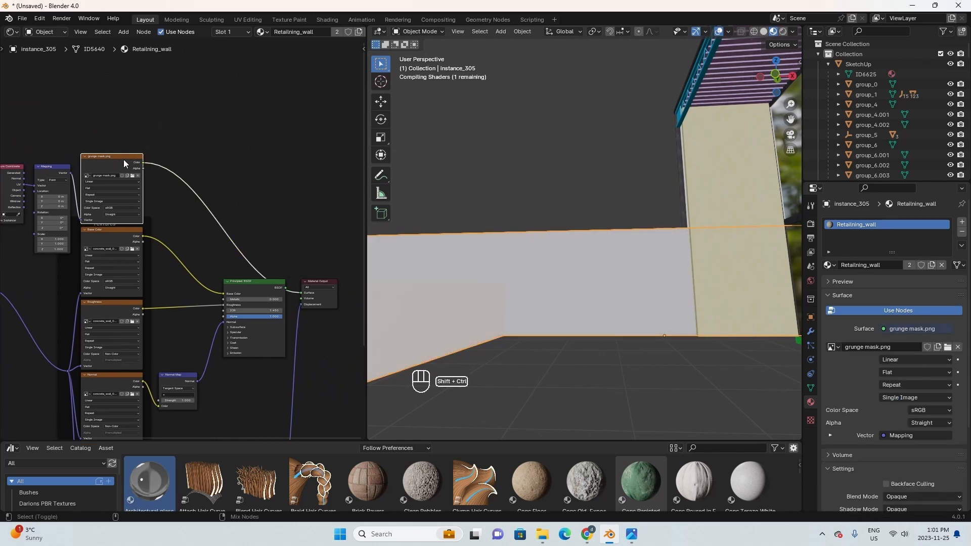
Try a Mapping scale of 0.1 on X, Y and Z for the grunge mask.
{"action": "scroll", "coordinate": [492, 299], "scroll_direction": "up", "scroll_amount": 4}
{"action": "scroll", "coordinate": [101, 227], "scroll_direction": "up", "scroll_amount": 3}
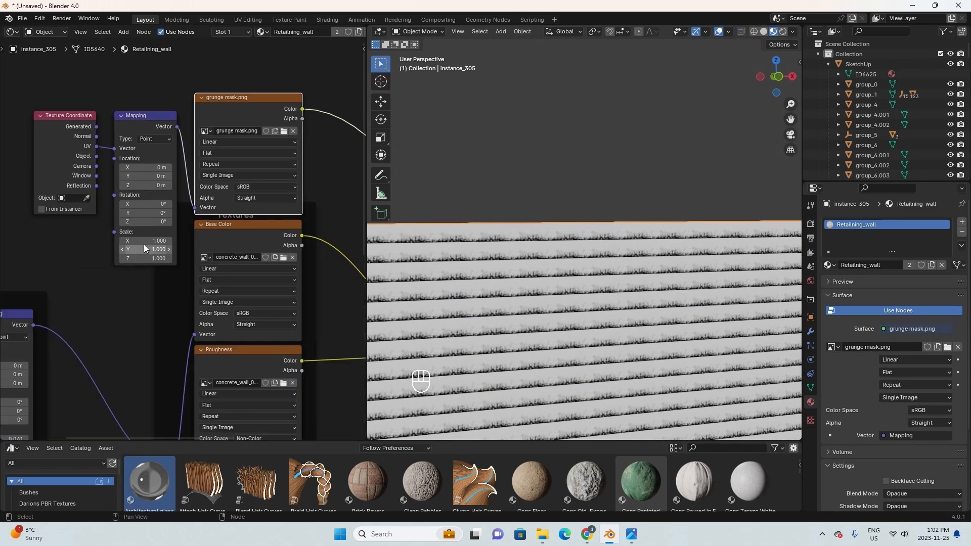
{"action": "left_click_drag", "start_coordinate": [133, 232], "coordinate": [135, 242]}
{"action": "left_click", "coordinate": [138, 252]}
{"action": "type", "text": ".1"}
{"action": "key", "text": "Return"}
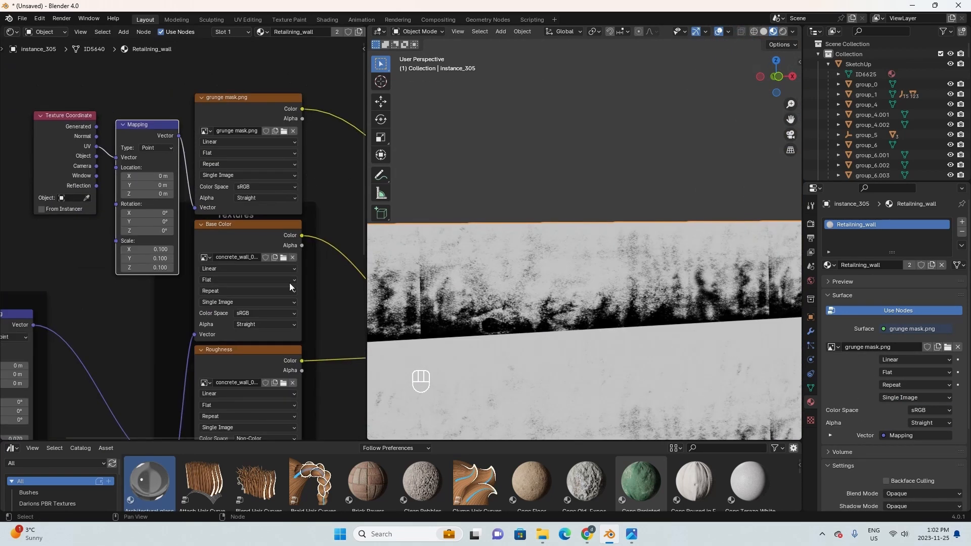
{"action": "scroll", "coordinate": [528, 280], "scroll_direction": "down", "scroll_amount": 2}
{"action": "middle_click_drag", "start_coordinate": [531, 281], "coordinate": [530, 256]}
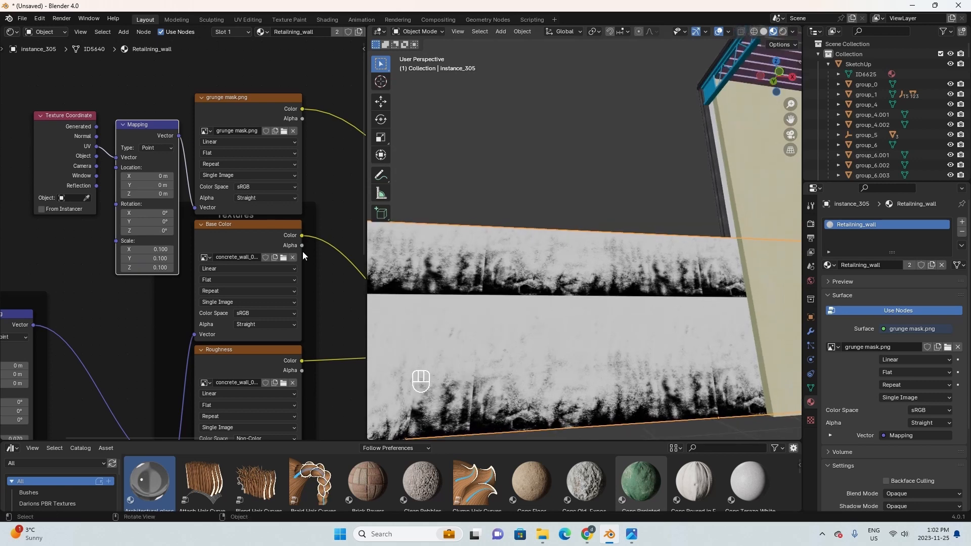
Set the grunge mask's Mapping scale to 0.05 on X, Y and Z.
{"action": "left_click", "coordinate": [143, 250]}
{"action": "type", "text": ".05"}
{"action": "key", "text": "Return"}
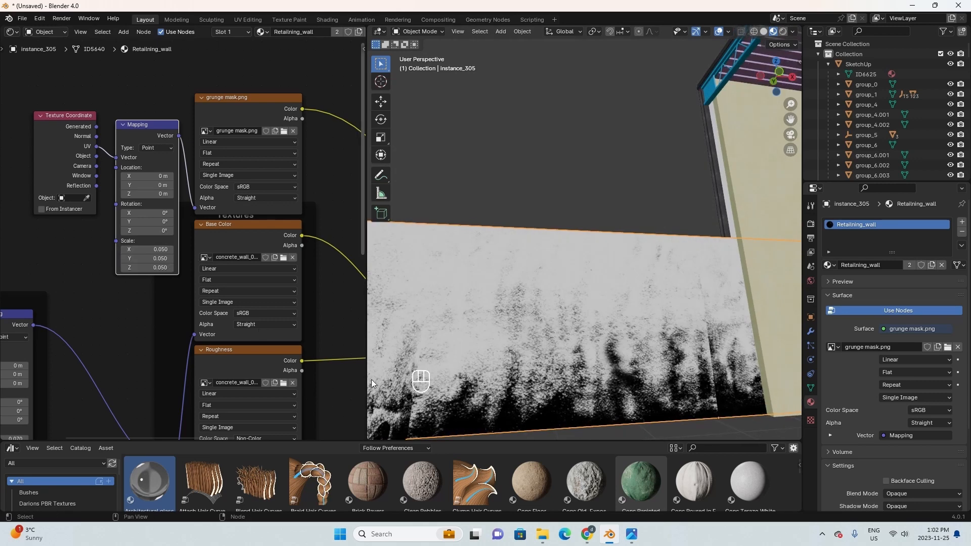
{"action": "scroll", "coordinate": [508, 311], "scroll_direction": "down", "scroll_amount": 5}
{"action": "middle_click_drag", "start_coordinate": [509, 311], "coordinate": [560, 348]}
{"action": "scroll", "coordinate": [669, 332], "scroll_direction": "up", "scroll_amount": 4}
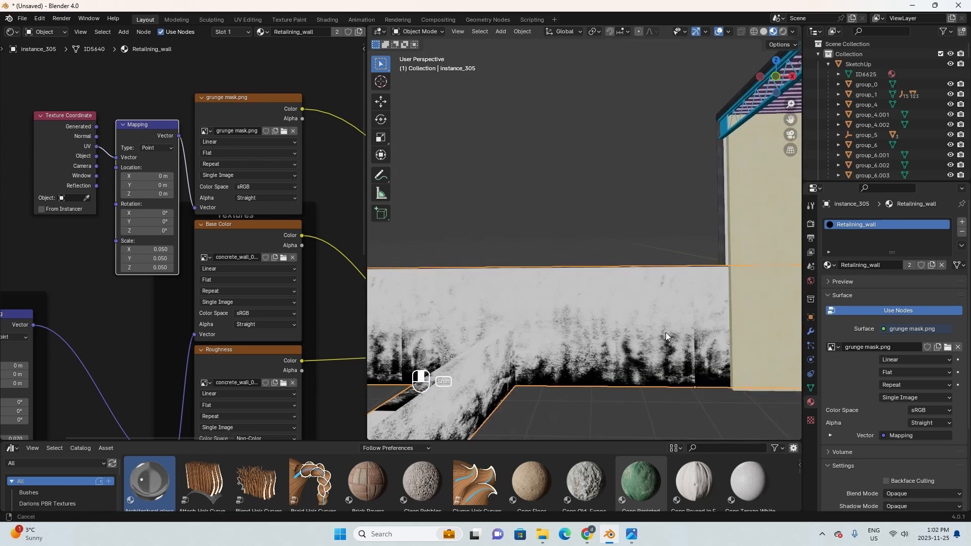
Move the grunge mask node group up and the Material Output node to the right to free up space.
{"action": "scroll", "coordinate": [123, 204], "scroll_direction": "down", "scroll_amount": 5}
{"action": "middle_click_drag", "start_coordinate": [200, 222], "coordinate": [152, 230]}
{"action": "left_click_drag", "start_coordinate": [249, 202], "coordinate": [76, 123]}
{"action": "key", "text": "g"}
{"action": "left_click", "coordinate": [134, 88]}
{"action": "middle_click_drag", "start_coordinate": [283, 141], "coordinate": [124, 110]}
{"action": "left_click_drag", "start_coordinate": [275, 264], "coordinate": [365, 244]}
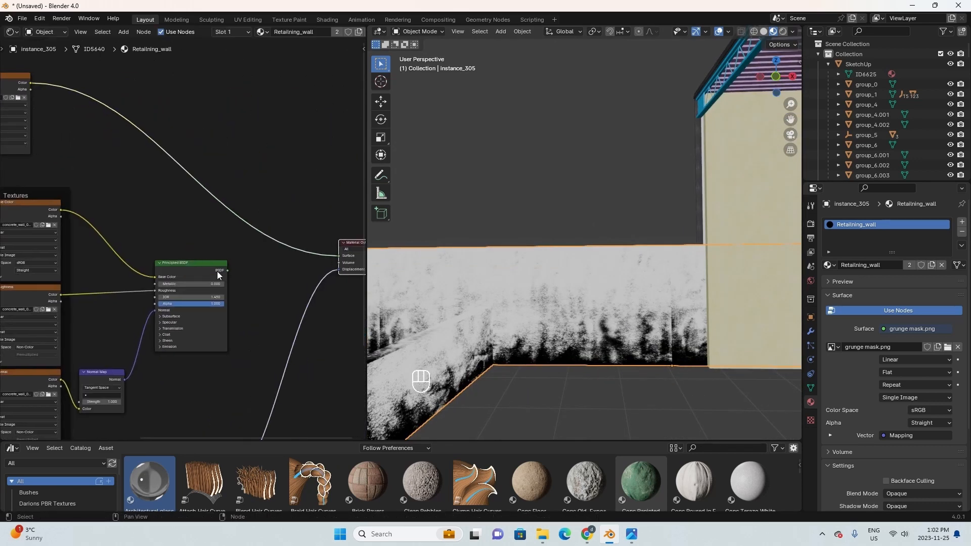
Move the Principled BSDF node down to make room for a node between it and the Base Color texture.
{"action": "middle_click_drag", "start_coordinate": [217, 271], "coordinate": [238, 292]}
{"action": "scroll", "coordinate": [224, 262], "scroll_direction": "up", "scroll_amount": 3}
{"action": "scroll", "coordinate": [214, 275], "scroll_direction": "down", "scroll_amount": 3}
{"action": "middle_click_drag", "start_coordinate": [168, 259], "coordinate": [192, 270]}
{"action": "key", "text": "shift+a"}
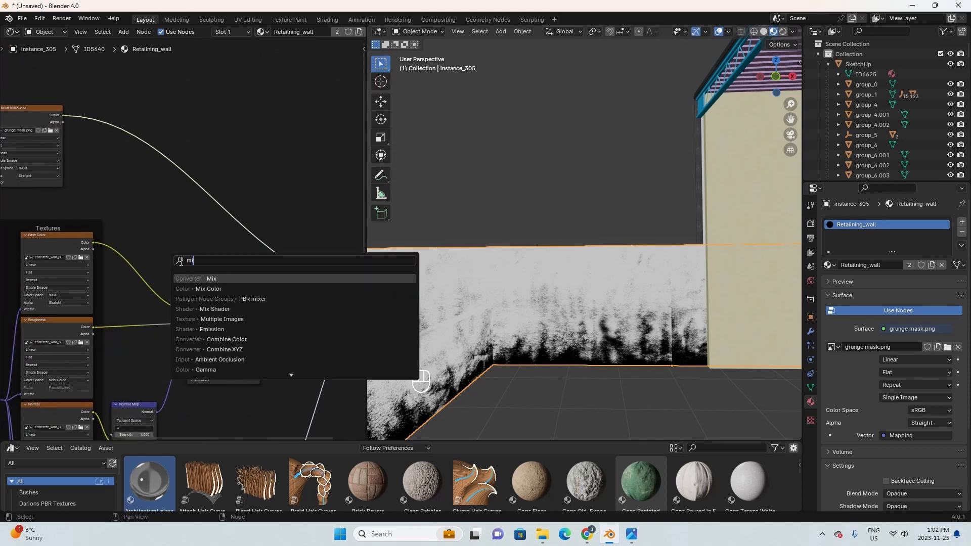
{"action": "left_click", "coordinate": [255, 218]}
{"action": "middle_click_drag", "start_coordinate": [217, 281], "coordinate": [226, 302]}
{"action": "left_click_drag", "start_coordinate": [226, 317], "coordinate": [229, 338]}
{"action": "middle_click_drag", "start_coordinate": [217, 310], "coordinate": [244, 277]}
{"action": "scroll", "coordinate": [244, 277], "scroll_direction": "up", "scroll_amount": 2}
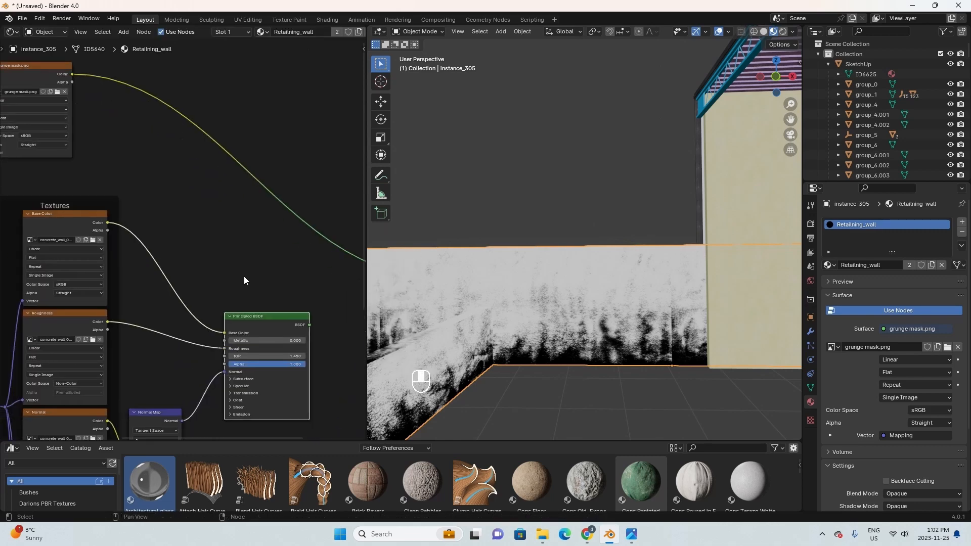
Insert a Mix Color node between the Base Color texture and the Principled BSDF, spacing the nodes apart.
{"action": "middle_click_drag", "start_coordinate": [204, 237], "coordinate": [213, 260]}
{"action": "key", "text": "shift+a"}
{"action": "type", "text": "mi"}
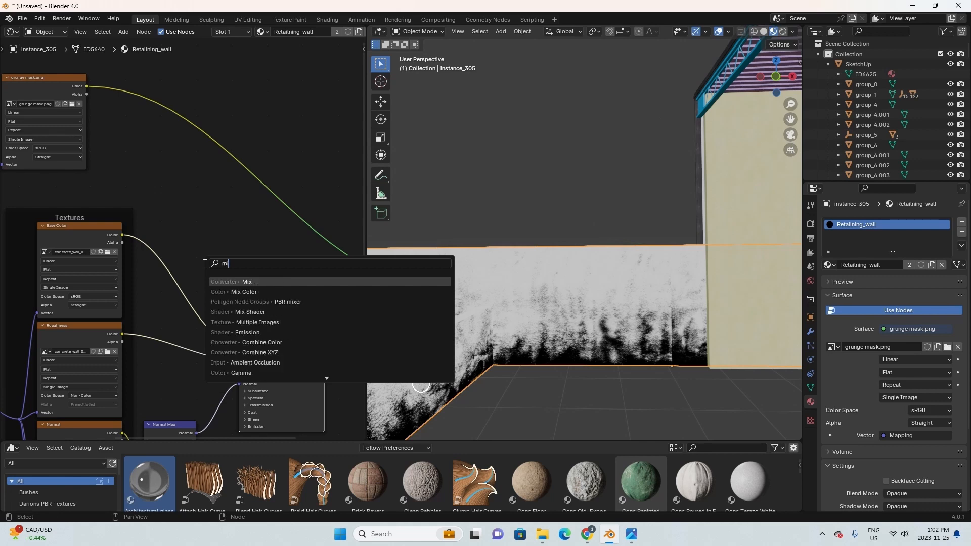
{"action": "type", "text": "x"}
{"action": "left_click", "coordinate": [286, 292]}
{"action": "left_click", "coordinate": [186, 256]}
{"action": "left_click_drag", "start_coordinate": [276, 327], "coordinate": [343, 324]}
{"action": "left_click_drag", "start_coordinate": [191, 253], "coordinate": [265, 250]}
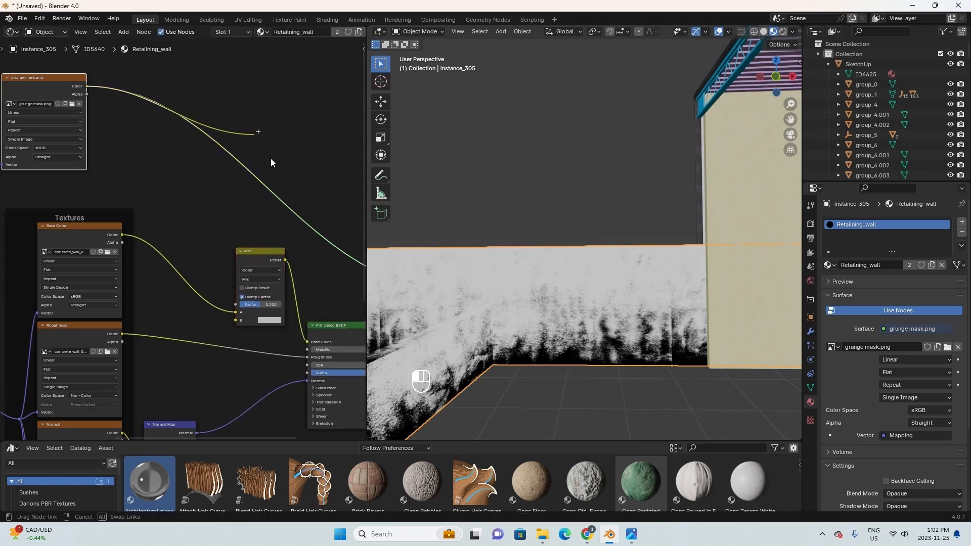
Connect the grunge mask's Color to the Mix node's Factor and the Principled BSDF to the Material Output's Surface.
{"action": "left_click_drag", "start_coordinate": [238, 290], "coordinate": [236, 305]}
{"action": "middle_click_drag", "start_coordinate": [227, 238], "coordinate": [172, 183]}
{"action": "scroll", "coordinate": [301, 347], "scroll_direction": "down", "scroll_amount": 4}
{"action": "middle_click_drag", "start_coordinate": [203, 311], "coordinate": [231, 260]}
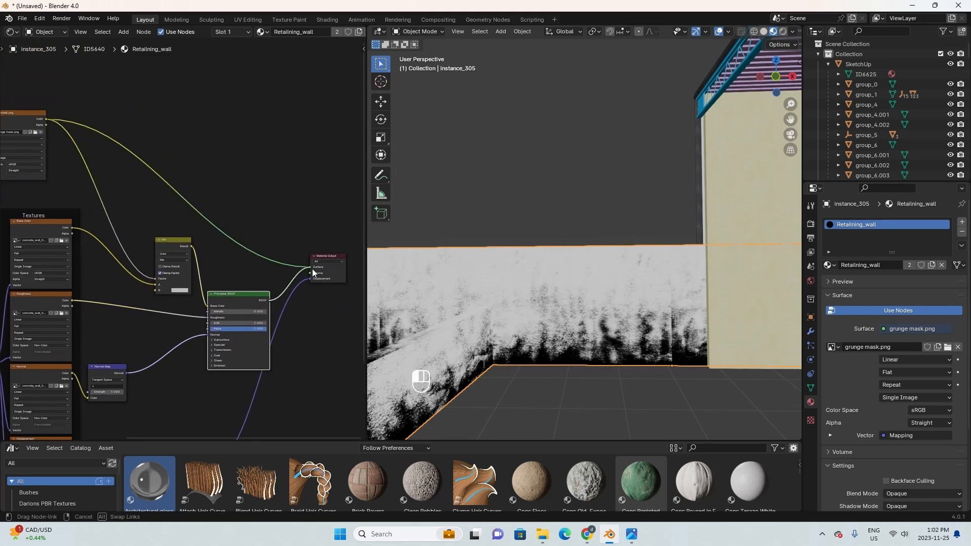
{"action": "left_click_drag", "start_coordinate": [313, 273], "coordinate": [312, 271]}
{"action": "scroll", "coordinate": [172, 247], "scroll_direction": "up", "scroll_amount": 2}
{"action": "left_click_drag", "start_coordinate": [182, 240], "coordinate": [235, 161]}
{"action": "left_click", "coordinate": [116, 246]}
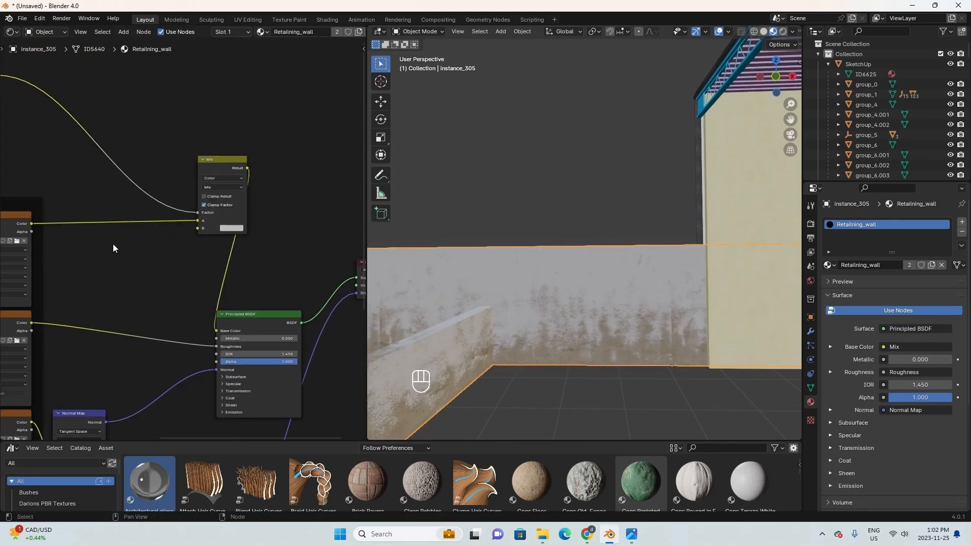
Add an RGB Curves node above the Mix node in the retaining wall material.
{"action": "scroll", "coordinate": [115, 247], "scroll_direction": "up", "scroll_amount": 1}
{"action": "middle_click_drag", "start_coordinate": [142, 269], "coordinate": [214, 282]}
{"action": "key", "text": "shift+a"}
{"action": "left_click", "coordinate": [192, 279]}
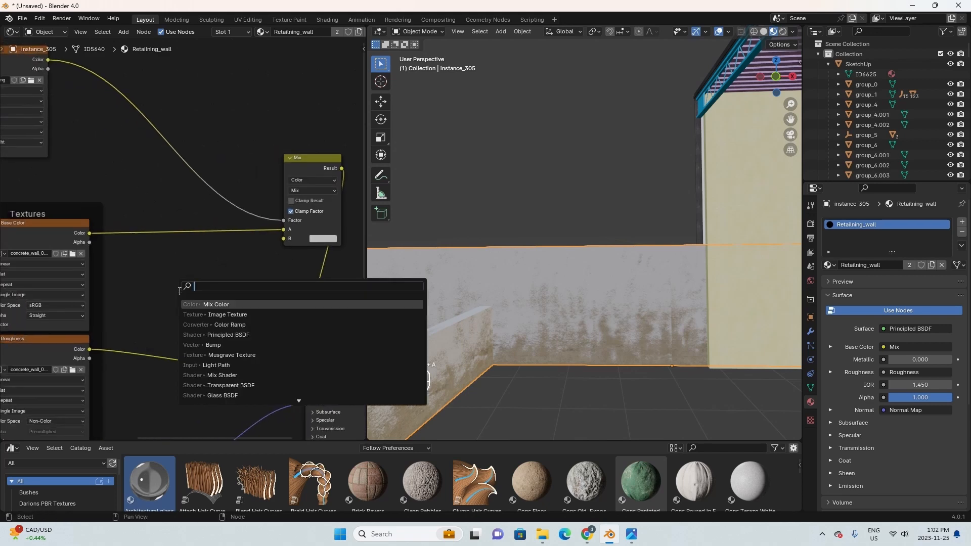
{"action": "type", "text": "rgb"}
{"action": "key", "text": "Return"}
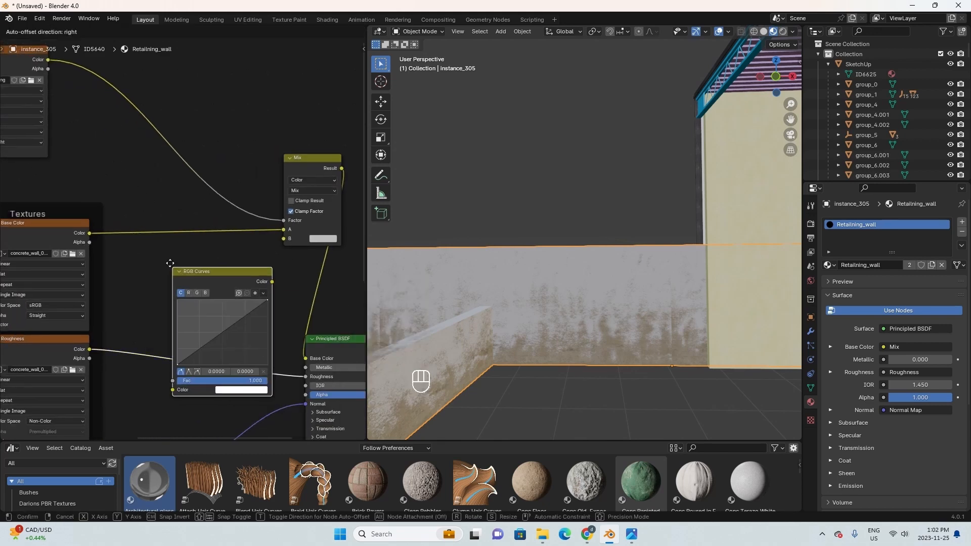
{"action": "left_click", "coordinate": [153, 35]}
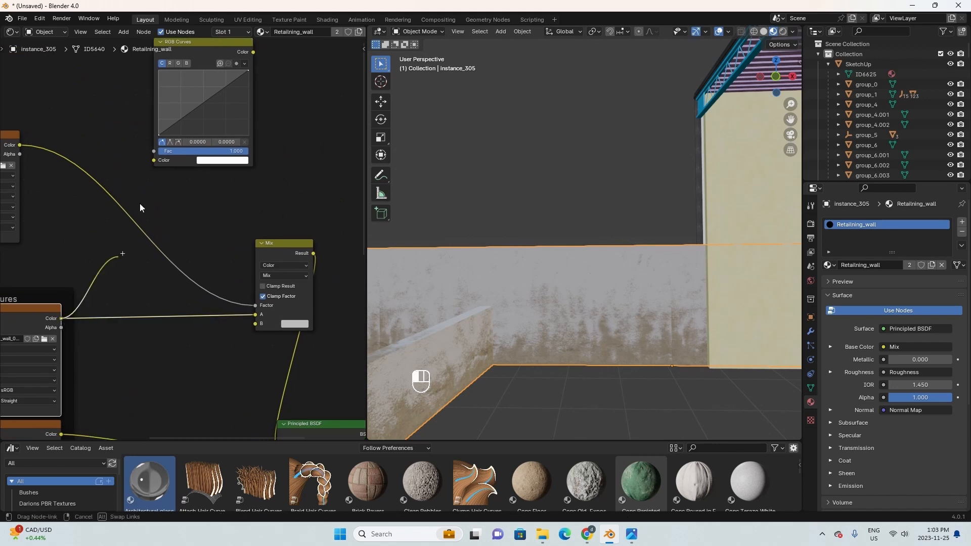
Connect the Base Color texture's Color to the RGB Curves node and the curves' output to the Mix node's B input.
{"action": "left_click_drag", "start_coordinate": [60, 318], "coordinate": [154, 161]}
{"action": "scroll", "coordinate": [278, 123], "scroll_direction": "down", "scroll_amount": 2}
{"action": "left_click_drag", "start_coordinate": [200, 88], "coordinate": [202, 320]}
{"action": "scroll", "coordinate": [172, 307], "scroll_direction": "up", "scroll_amount": 3}
{"action": "scroll", "coordinate": [212, 276], "scroll_direction": "down", "scroll_amount": 2}
{"action": "middle_click_drag", "start_coordinate": [152, 249], "coordinate": [186, 276]}
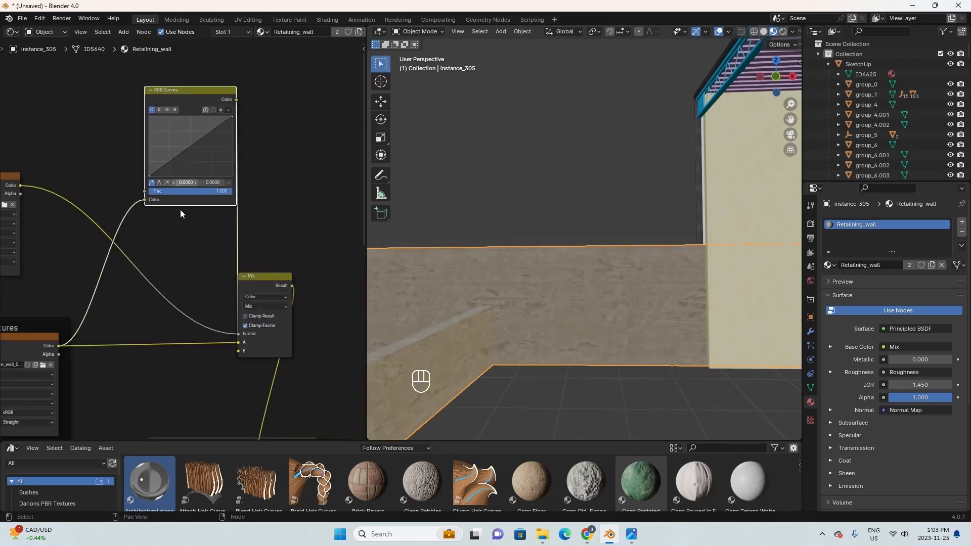
Darken the RGB curve with a midpoint at about 0.57, 0.36, and swap the Mix inputs so curves feed A and Base Color feeds B.
{"action": "middle_click_drag", "start_coordinate": [183, 161], "coordinate": [207, 159]}
{"action": "left_click_drag", "start_coordinate": [217, 149], "coordinate": [220, 153]}
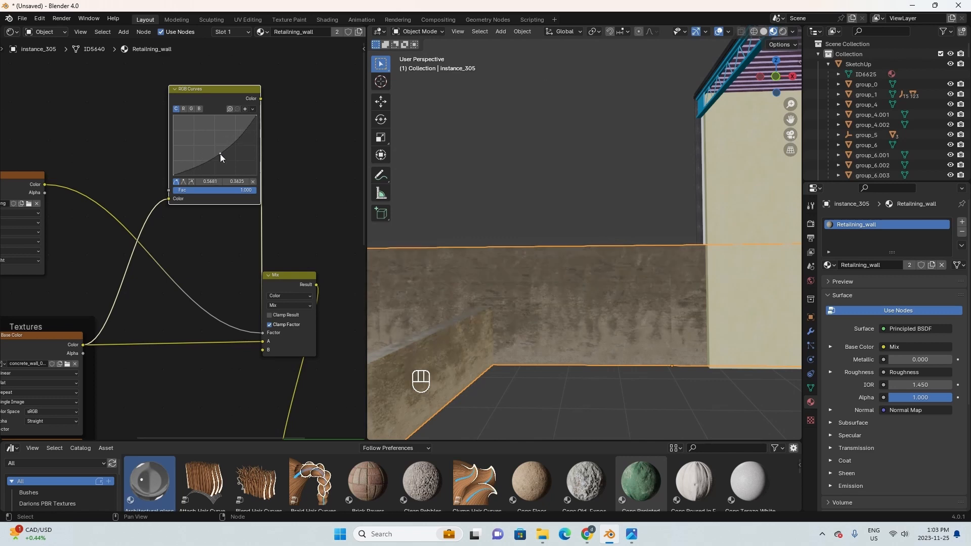
{"action": "left_click_drag", "start_coordinate": [278, 274], "coordinate": [329, 237]}
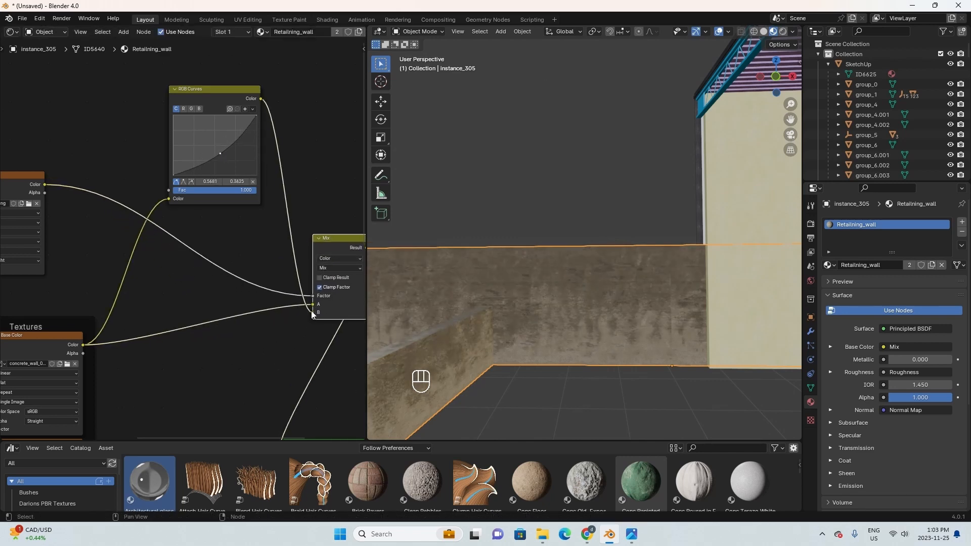
{"action": "left_click_drag", "start_coordinate": [313, 313], "coordinate": [313, 304]}
{"action": "left_click_drag", "start_coordinate": [84, 344], "coordinate": [313, 313]}
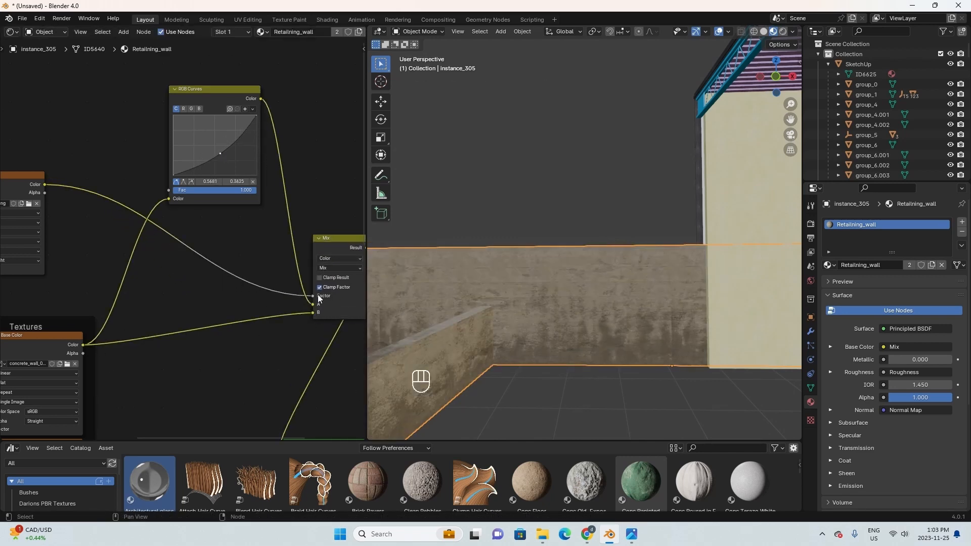
{"action": "left_click_drag", "start_coordinate": [332, 239], "coordinate": [294, 240]}
Examine the grunge effect on the retaining wall and the textured house as a whole.
{"action": "scroll", "coordinate": [489, 308], "scroll_direction": "down", "scroll_amount": 3}
{"action": "middle_click_drag", "start_coordinate": [490, 308], "coordinate": [569, 316]}
{"action": "scroll", "coordinate": [313, 303], "scroll_direction": "down", "scroll_amount": 5}
{"action": "scroll", "coordinate": [561, 324], "scroll_direction": "down", "scroll_amount": 2}
{"action": "middle_click_drag", "start_coordinate": [551, 332], "coordinate": [523, 329], "text": "shift"}
{"action": "scroll", "coordinate": [505, 302], "scroll_direction": "up", "scroll_amount": 1}
{"action": "scroll", "coordinate": [504, 301], "scroll_direction": "up", "scroll_amount": 2}
{"action": "scroll", "coordinate": [526, 306], "scroll_direction": "down", "scroll_amount": 3}
{"action": "scroll", "coordinate": [525, 331], "scroll_direction": "down", "scroll_amount": 1}
{"action": "middle_click_drag", "start_coordinate": [526, 334], "coordinate": [520, 302], "text": "shift"}
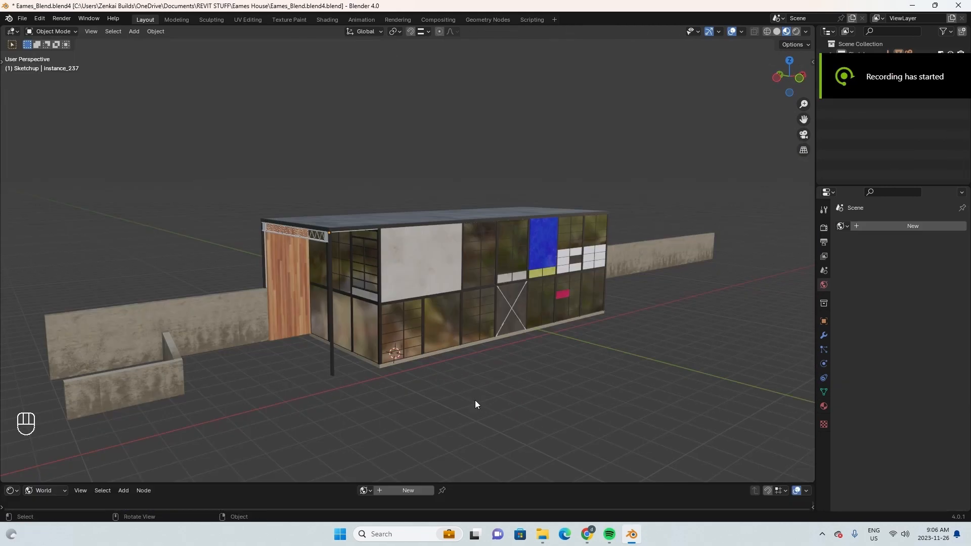
{"action": "middle_click_drag", "start_coordinate": [545, 383], "coordinate": [390, 347]}
{"action": "scroll", "coordinate": [391, 347], "scroll_direction": "down", "scroll_amount": 1}
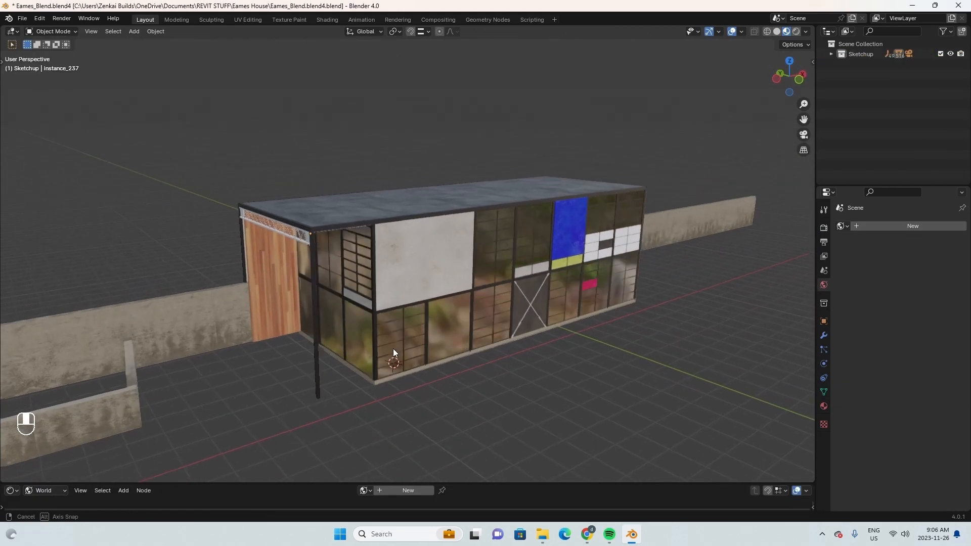
Select the floor slab beneath the house and hide all other objects.
{"action": "left_click", "coordinate": [404, 257]}
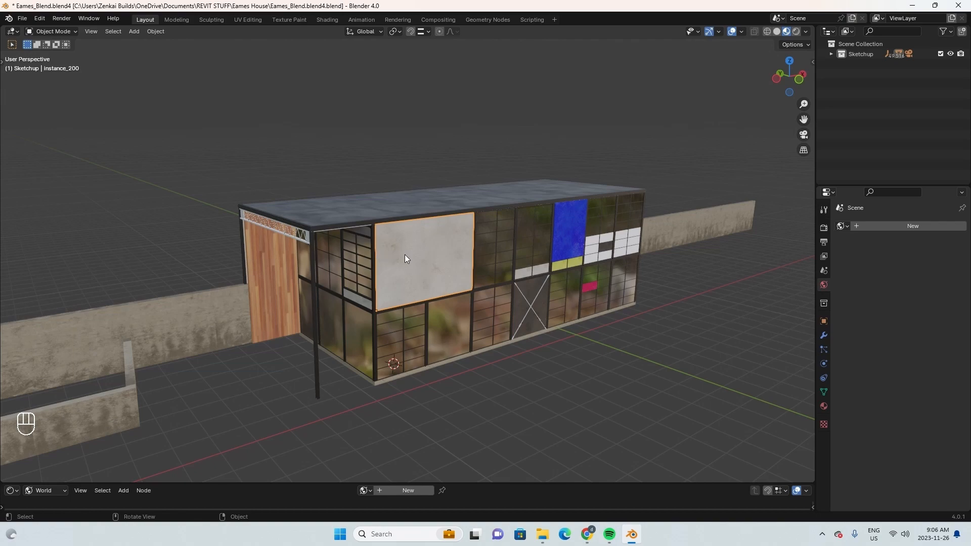
{"action": "left_click", "coordinate": [402, 375]}
{"action": "scroll", "coordinate": [435, 374], "scroll_direction": "up", "scroll_amount": 4}
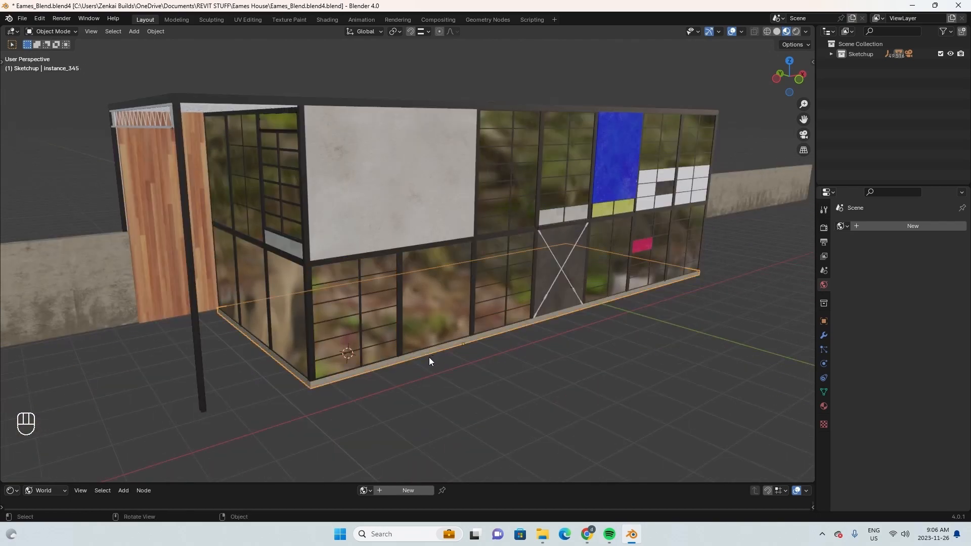
{"action": "middle_click_drag", "start_coordinate": [429, 355], "coordinate": [436, 398]}
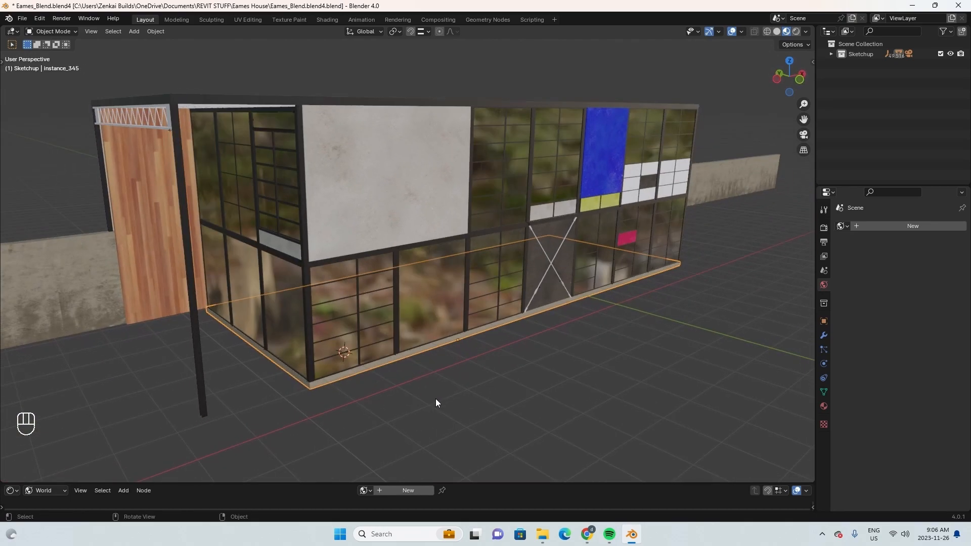
{"action": "key", "text": "shift+h"}
{"action": "middle_click_drag", "start_coordinate": [440, 238], "coordinate": [422, 298]}
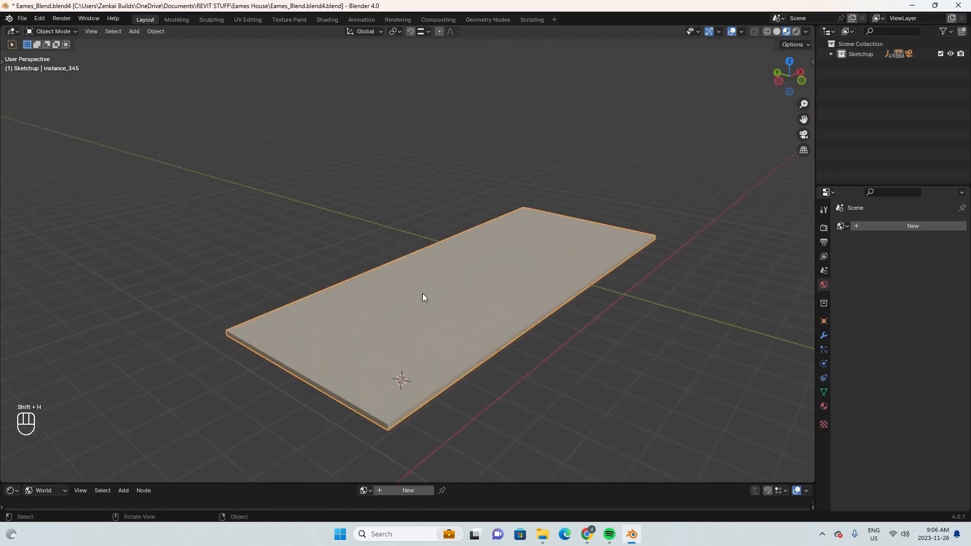
{"action": "middle_click_drag", "start_coordinate": [452, 342], "coordinate": [426, 374]}
Unhide all objects and isolate the floor slab again.
{"action": "key", "text": "alt+h"}
{"action": "key", "text": "shift+h"}
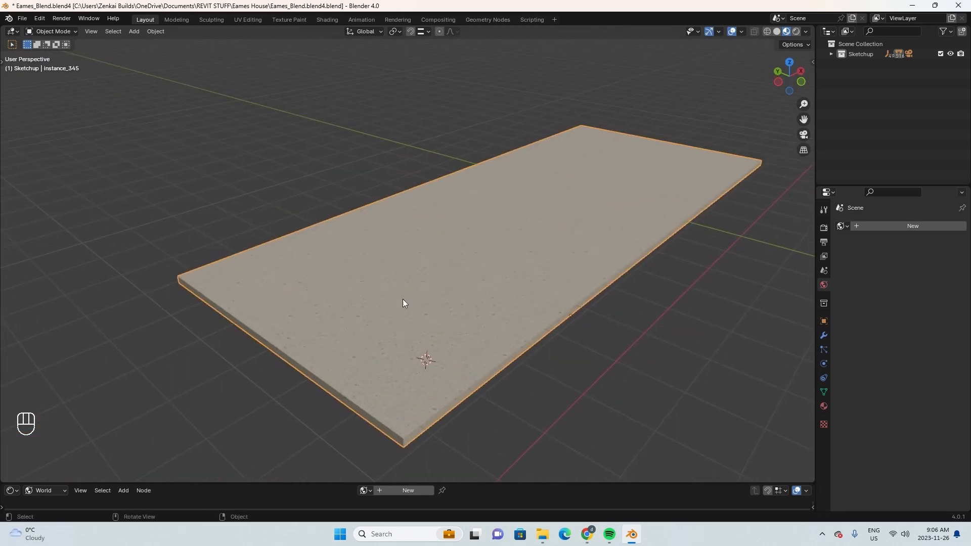
{"action": "middle_click_drag", "start_coordinate": [517, 344], "coordinate": [452, 355]}
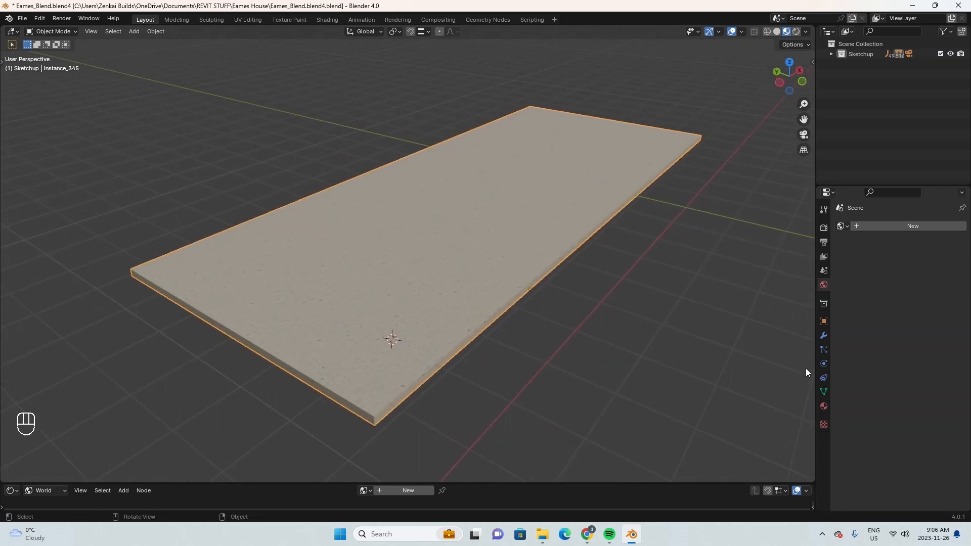
Add a second, empty material slot to the floor slab.
{"action": "left_click", "coordinate": [823, 407]}
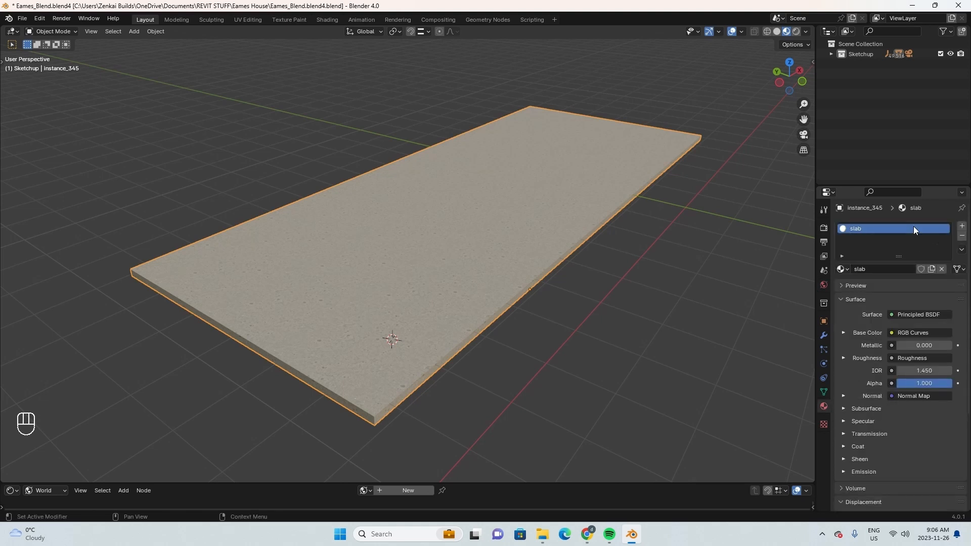
{"action": "left_click", "coordinate": [962, 226]}
{"action": "middle_click_drag", "start_coordinate": [563, 255], "coordinate": [474, 259]}
{"action": "middle_click_drag", "start_coordinate": [487, 254], "coordinate": [506, 256]}
{"action": "middle_click_drag", "start_coordinate": [530, 330], "coordinate": [630, 329], "text": "shift"}
{"action": "middle_click_drag", "start_coordinate": [630, 329], "coordinate": [622, 329]}
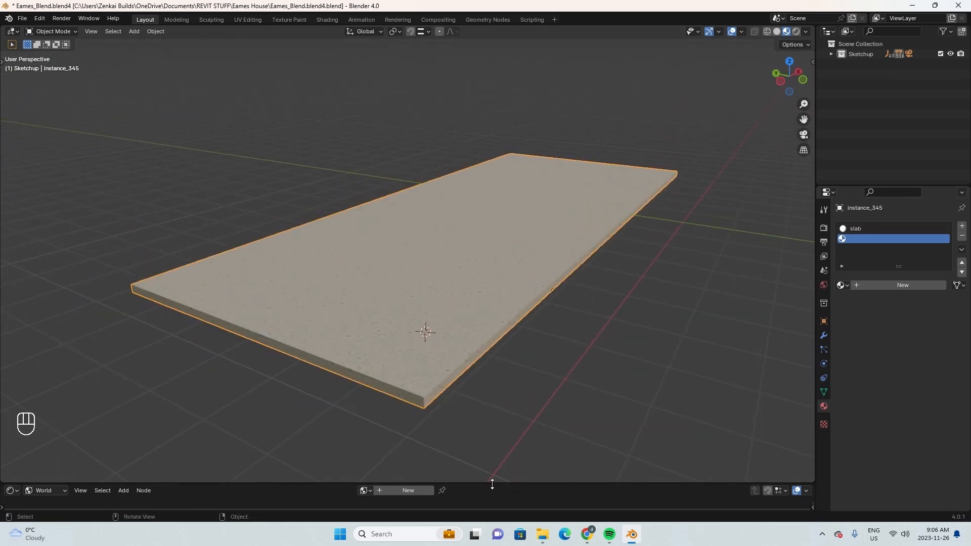
{"action": "left_click_drag", "start_coordinate": [496, 483], "coordinate": [476, 462]}
Show the owned Poliigon assets and search them for "tiles".
{"action": "key", "text": "n"}
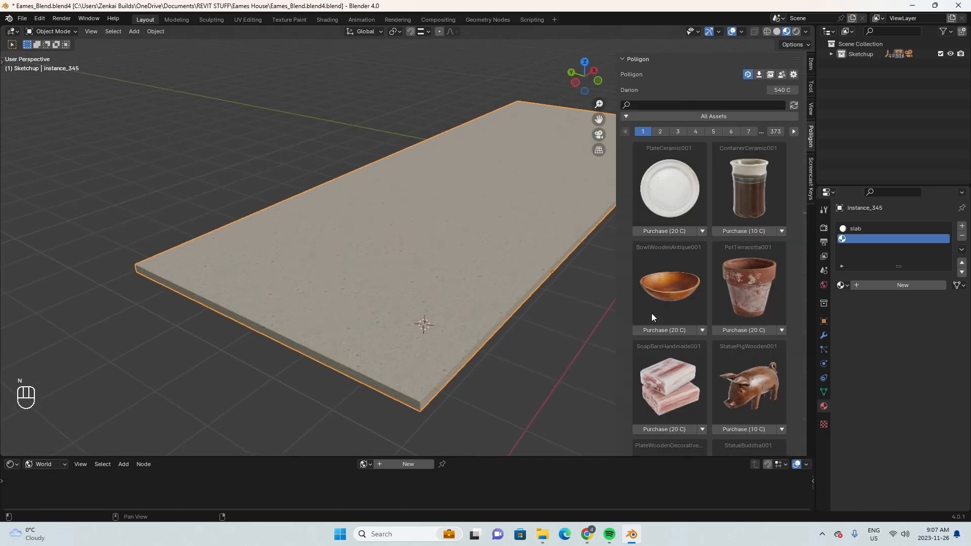
{"action": "left_click", "coordinate": [757, 75]}
{"action": "scroll", "coordinate": [730, 303], "scroll_direction": "down", "scroll_amount": 5}
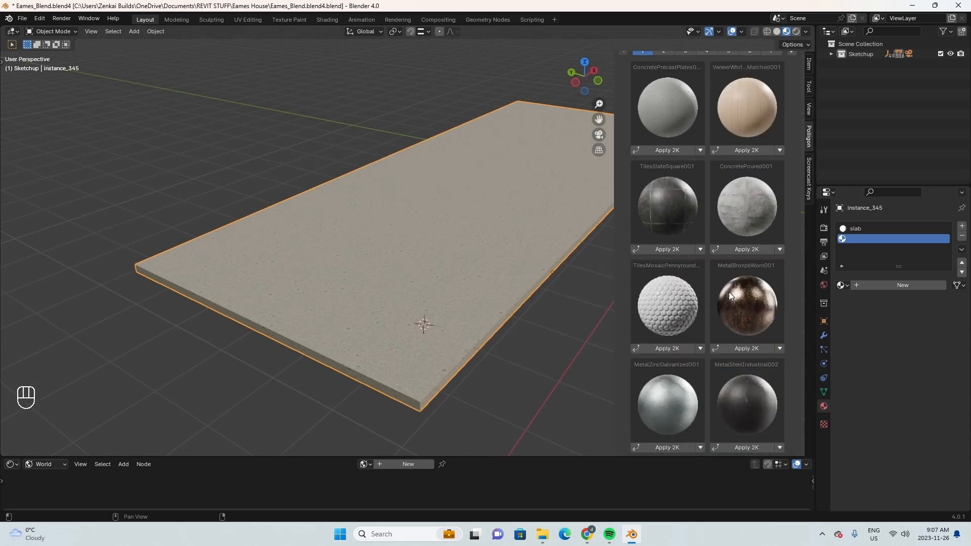
{"action": "scroll", "coordinate": [731, 296], "scroll_direction": "up", "scroll_amount": 5}
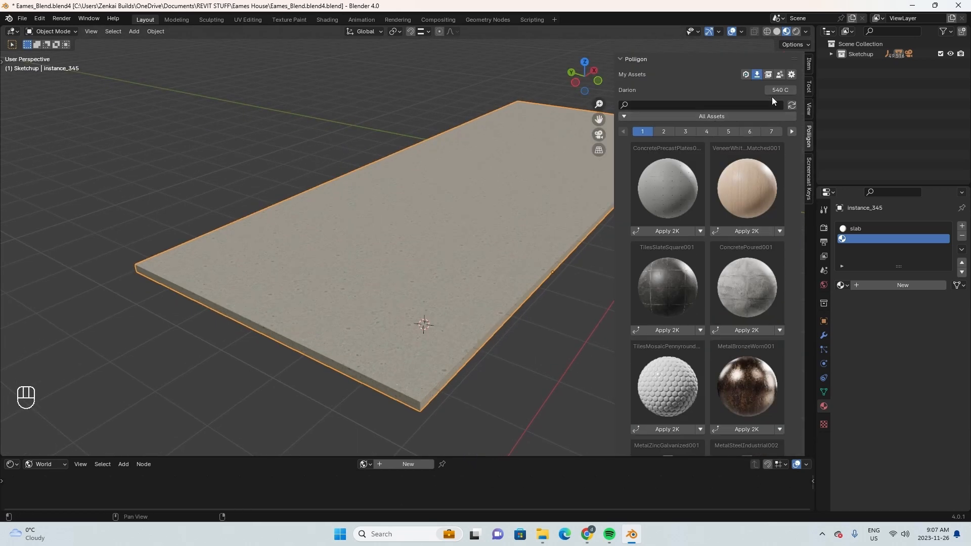
{"action": "left_click", "coordinate": [691, 104]}
{"action": "type", "text": "tiles"}
{"action": "key", "text": "Return"}
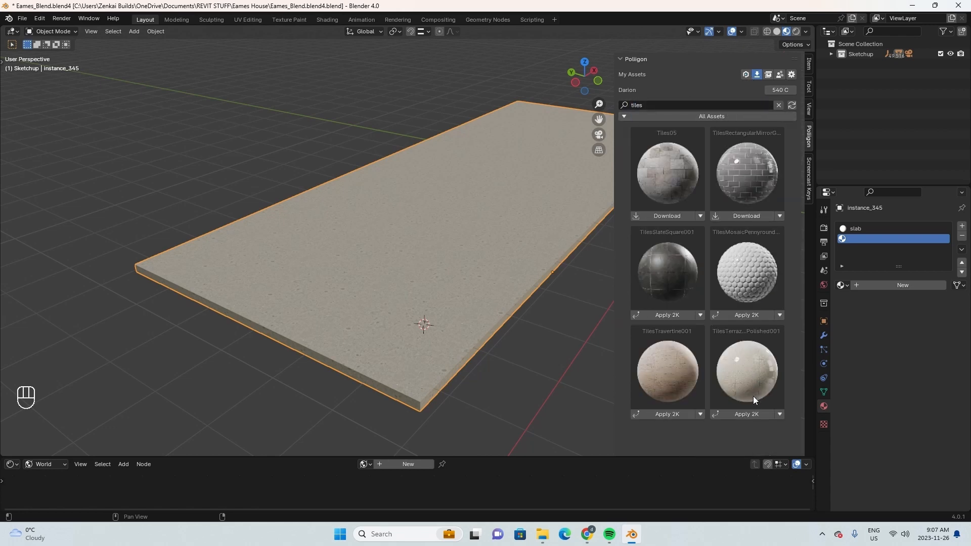
Apply the polished Venetian terrazzo tile material at 2K to the slab's empty slot and hide the asset sidebar.
{"action": "left_click", "coordinate": [752, 415]}
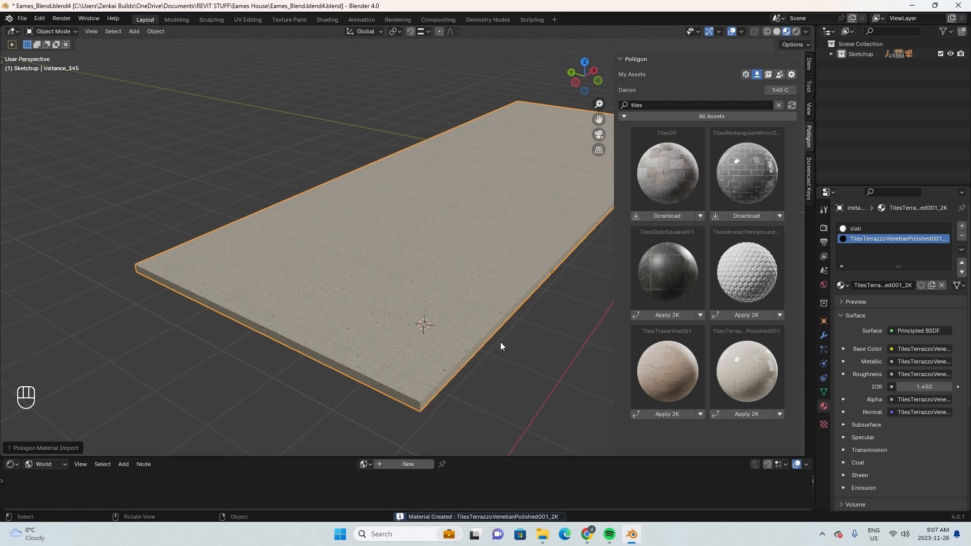
{"action": "middle_click_drag", "start_coordinate": [500, 343], "coordinate": [618, 329]}
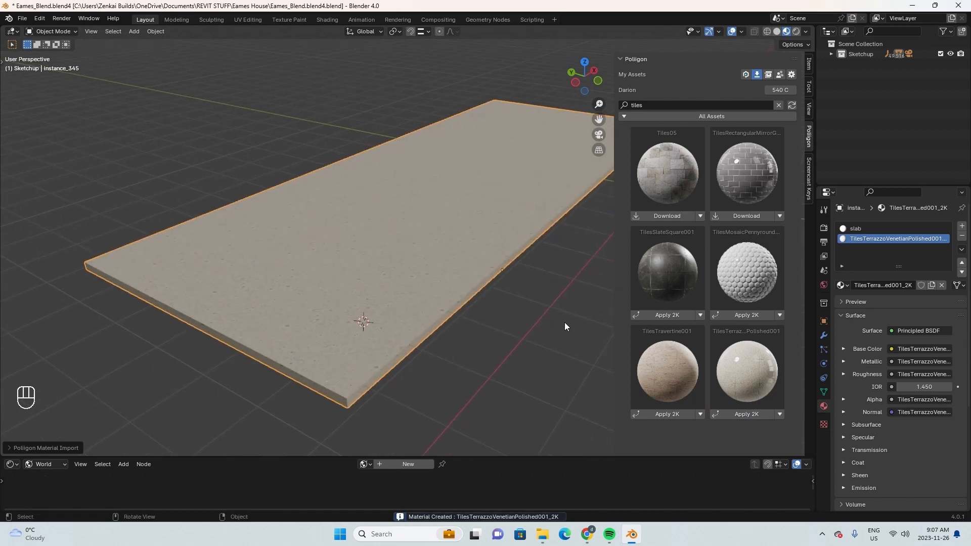
{"action": "key", "text": "Tab"}
{"action": "key", "text": "Tab"}
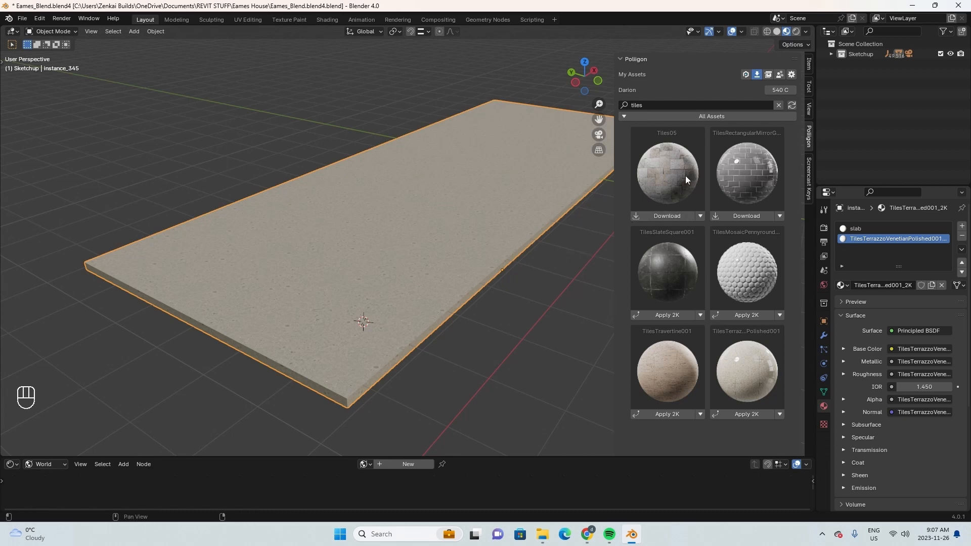
{"action": "key", "text": "n"}
{"action": "middle_click_drag", "start_coordinate": [541, 273], "coordinate": [591, 296], "text": "shift"}
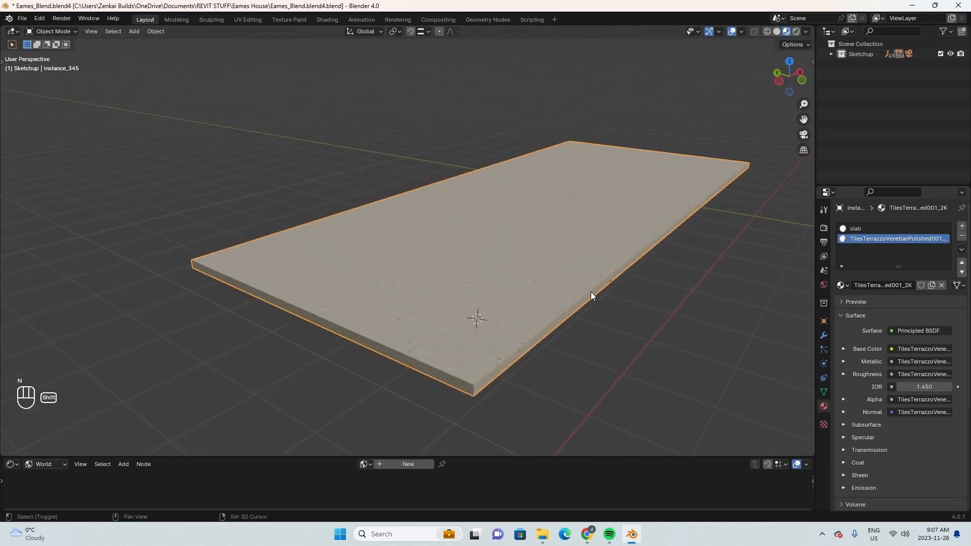
Enter Edit Mode on the floor slab and select its top face.
{"action": "key", "text": "Tab"}
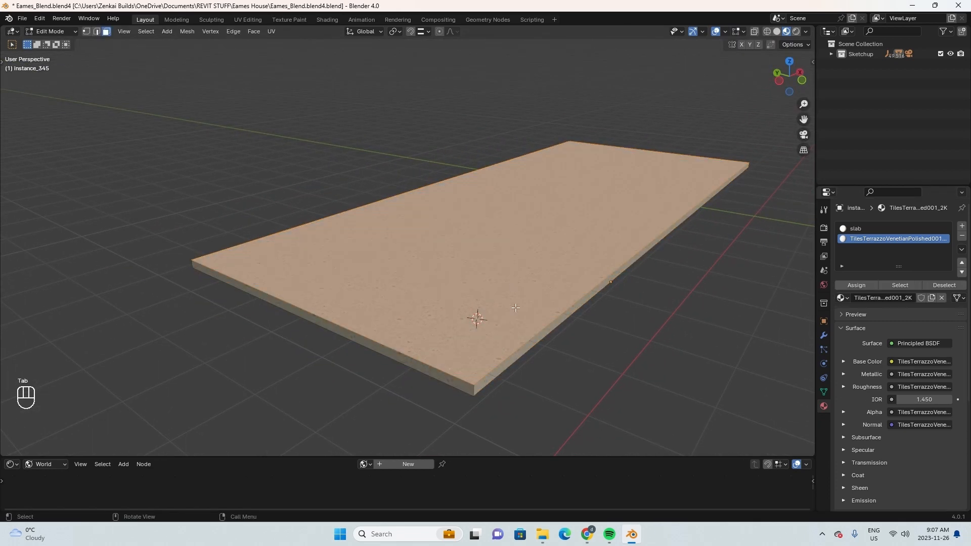
{"action": "middle_click_drag", "start_coordinate": [521, 288], "coordinate": [527, 309]}
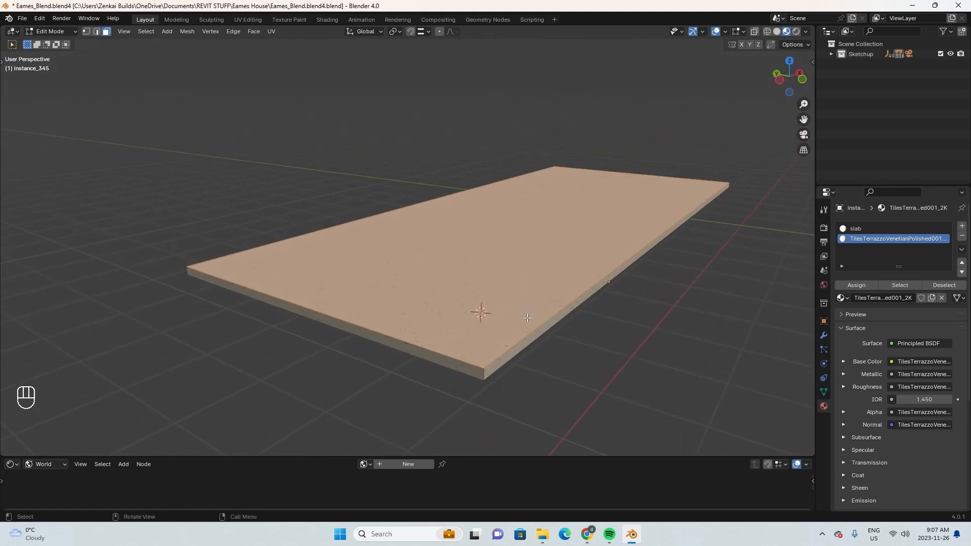
{"action": "left_click", "coordinate": [529, 338]}
{"action": "left_click", "coordinate": [445, 317]}
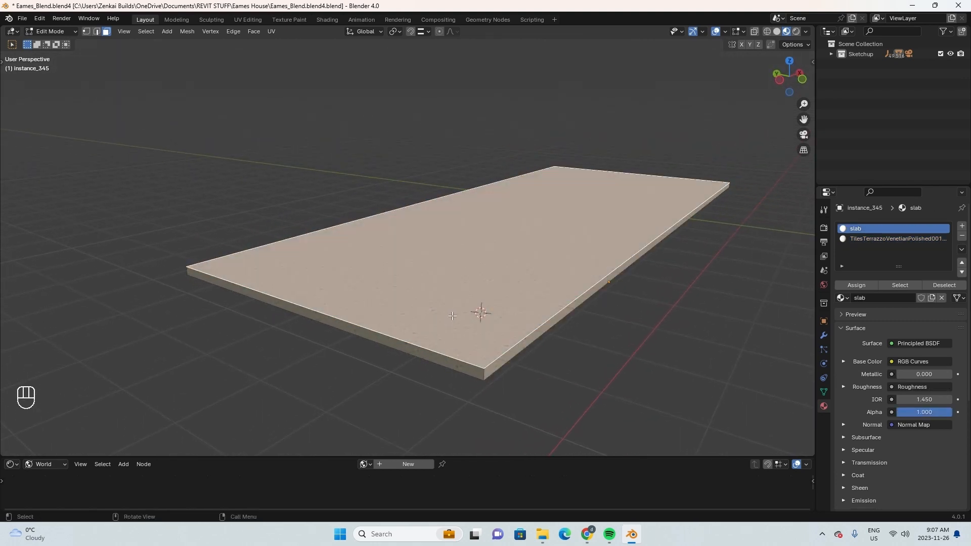
Try moving a top corner vertex of the slab in vertex select mode, and undo the move.
{"action": "key", "text": "1"}
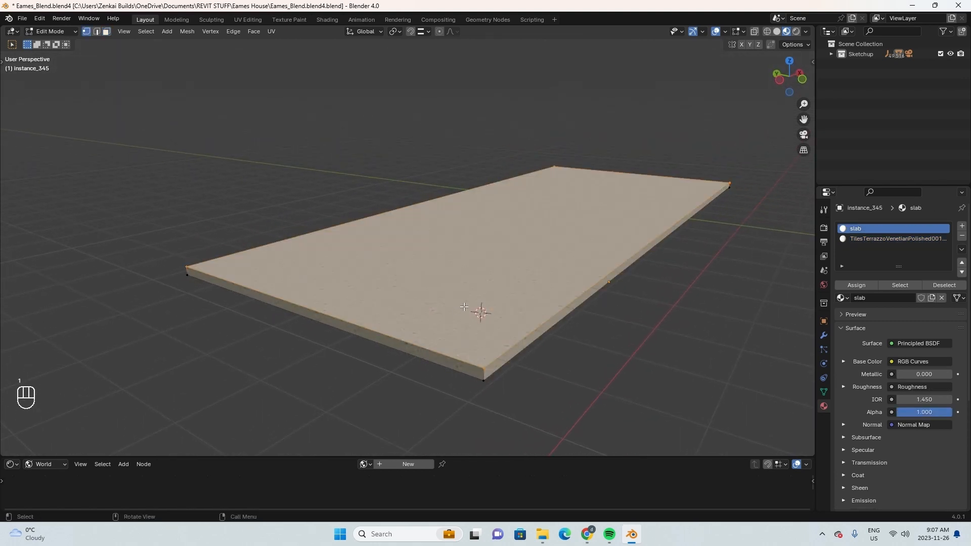
{"action": "left_click", "coordinate": [483, 370]}
{"action": "left_click", "coordinate": [486, 379]}
{"action": "left_click", "coordinate": [188, 264]}
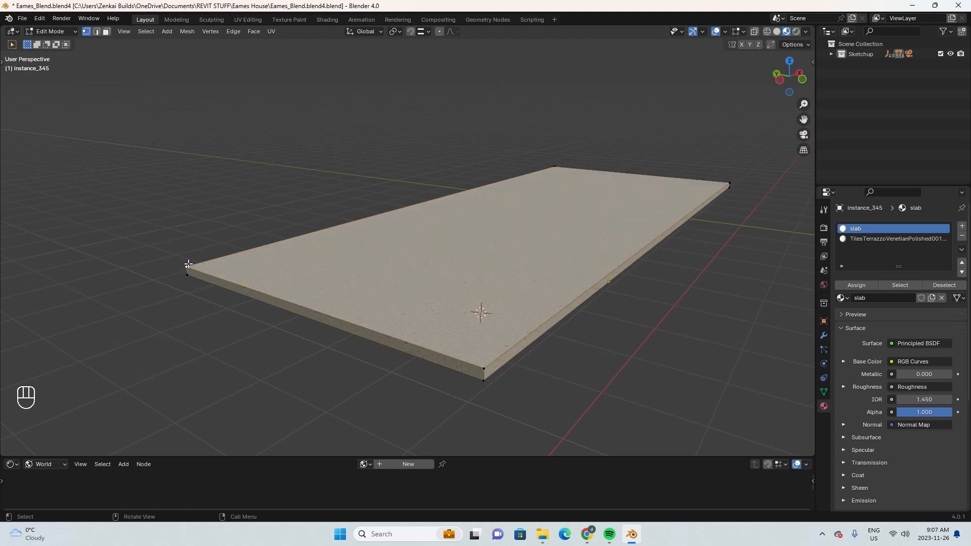
{"action": "key", "text": "g"}
{"action": "left_click", "coordinate": [160, 163]}
{"action": "key", "text": "ctrl+z"}
{"action": "middle_click_drag", "start_coordinate": [300, 260], "coordinate": [345, 286]}
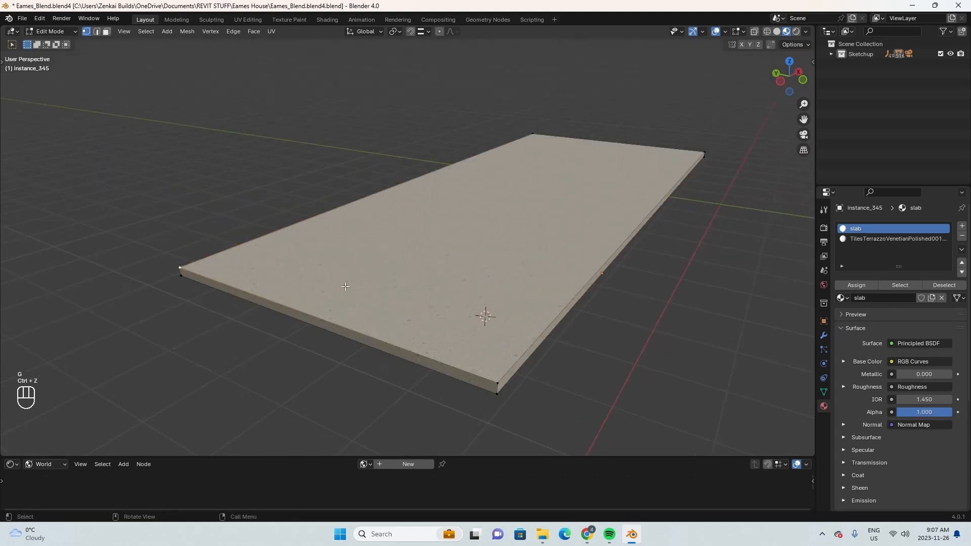
Try moving a long top edge of the slab in edge select mode, and undo the move.
{"action": "key", "text": "2"}
{"action": "left_click", "coordinate": [243, 251]}
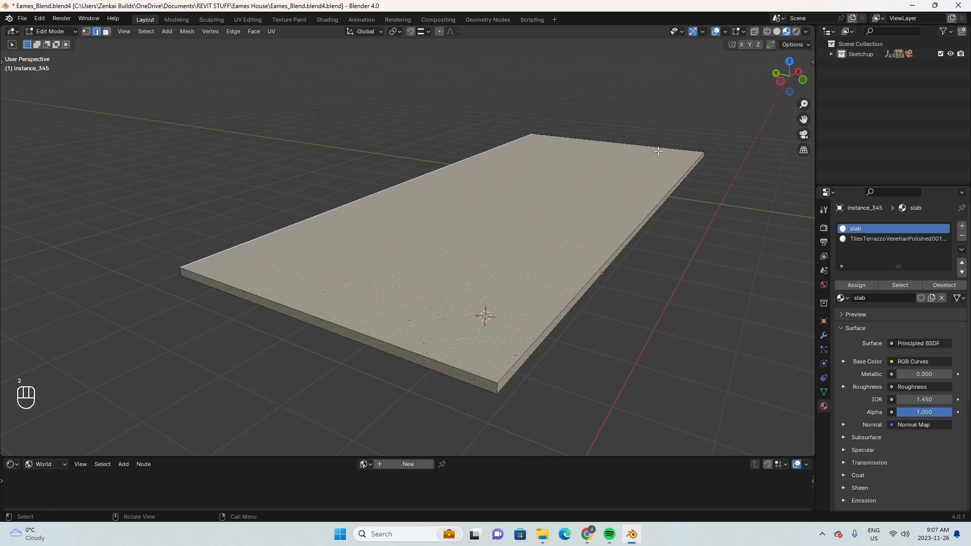
{"action": "left_click", "coordinate": [656, 208]}
{"action": "key", "text": "g"}
{"action": "left_click", "coordinate": [550, 227]}
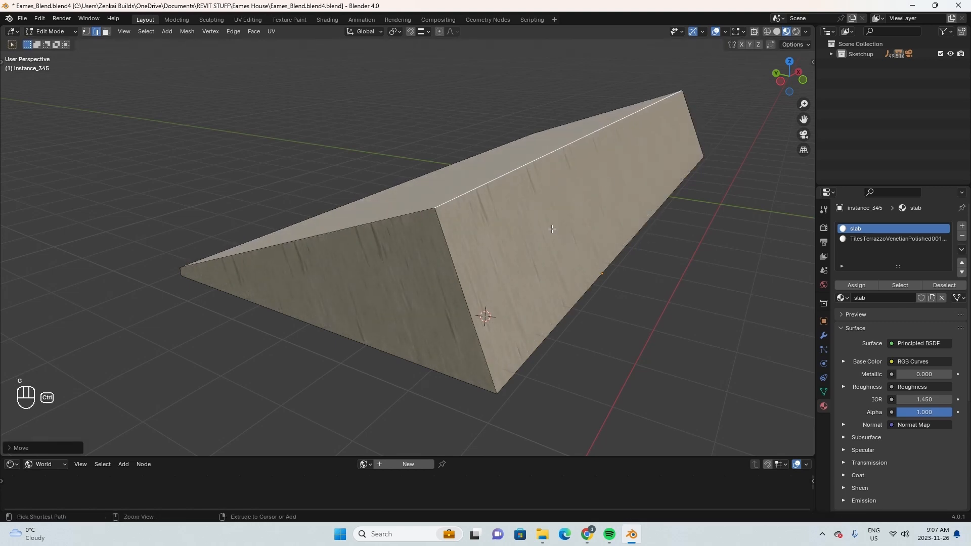
{"action": "key", "text": "ctrl+z"}
Select the slab's top face in face select mode and assign the TilesTerrazzoVenetianPolished001 2K material to it.
{"action": "key", "text": "3"}
{"action": "left_click", "coordinate": [536, 277]}
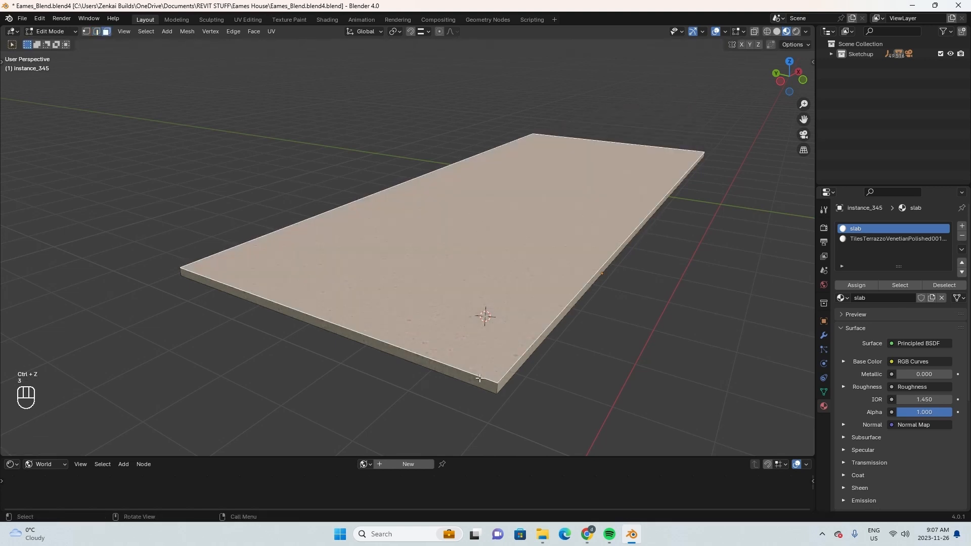
{"action": "left_click", "coordinate": [480, 379]}
{"action": "left_click", "coordinate": [464, 215]}
{"action": "middle_click_drag", "start_coordinate": [482, 244], "coordinate": [495, 266]}
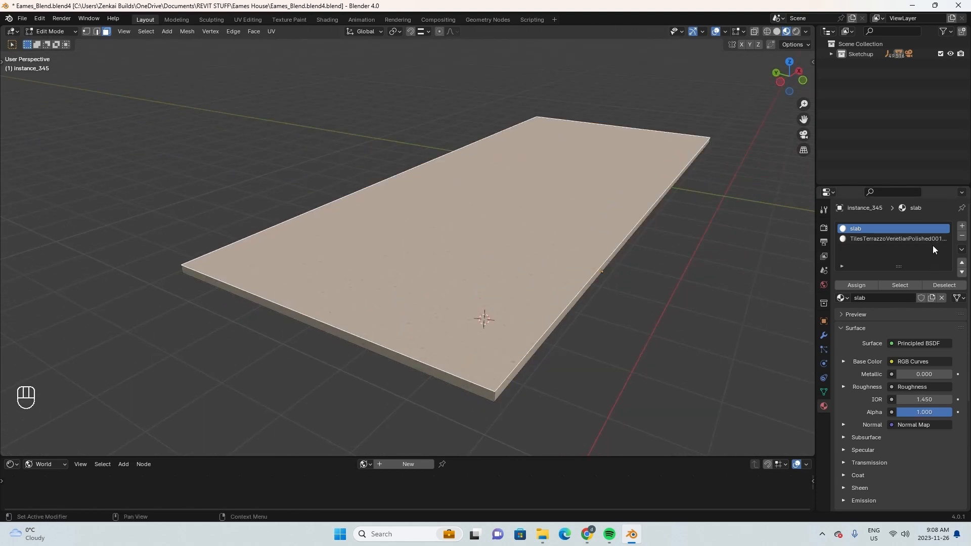
{"action": "left_click", "coordinate": [878, 238]}
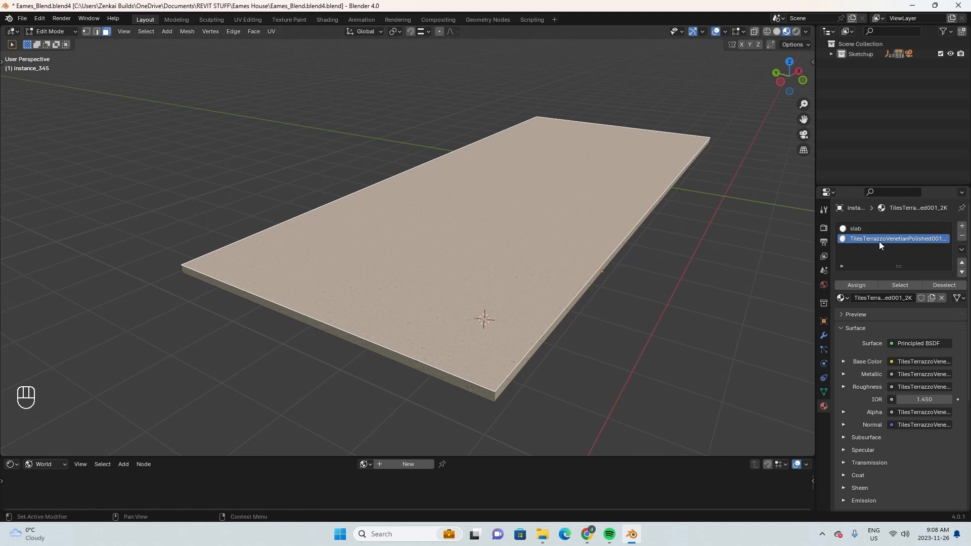
{"action": "middle_click_drag", "start_coordinate": [616, 341], "coordinate": [621, 331]}
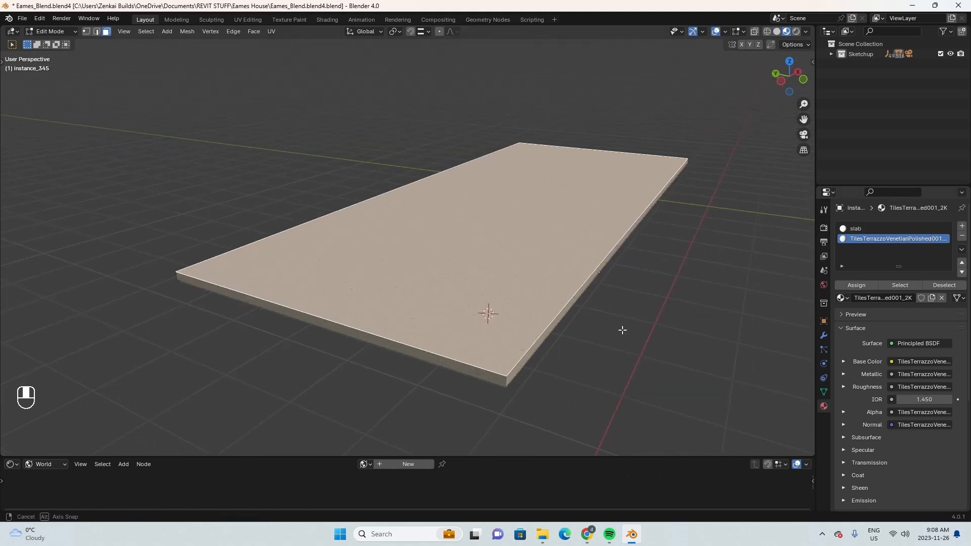
{"action": "left_click", "coordinate": [860, 286]}
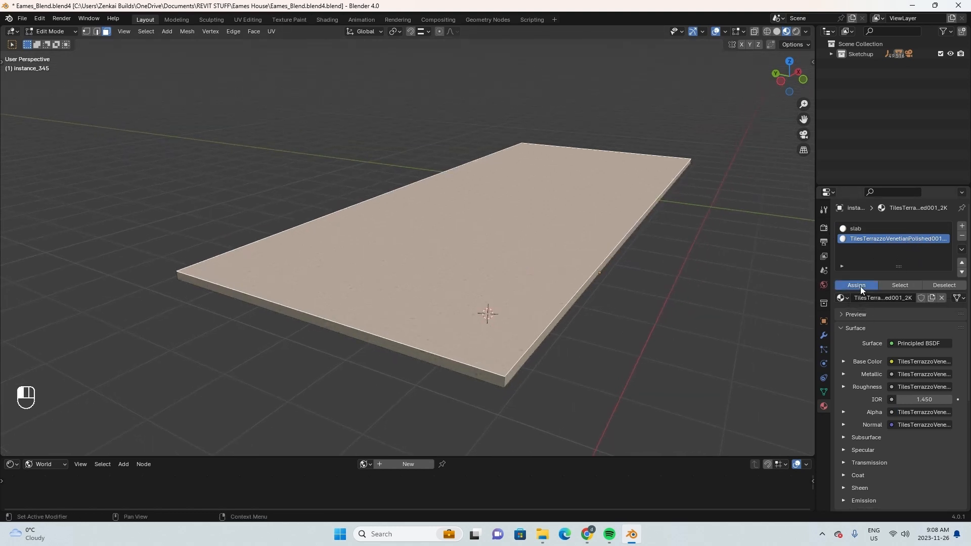
{"action": "middle_click_drag", "start_coordinate": [566, 324], "coordinate": [578, 311]}
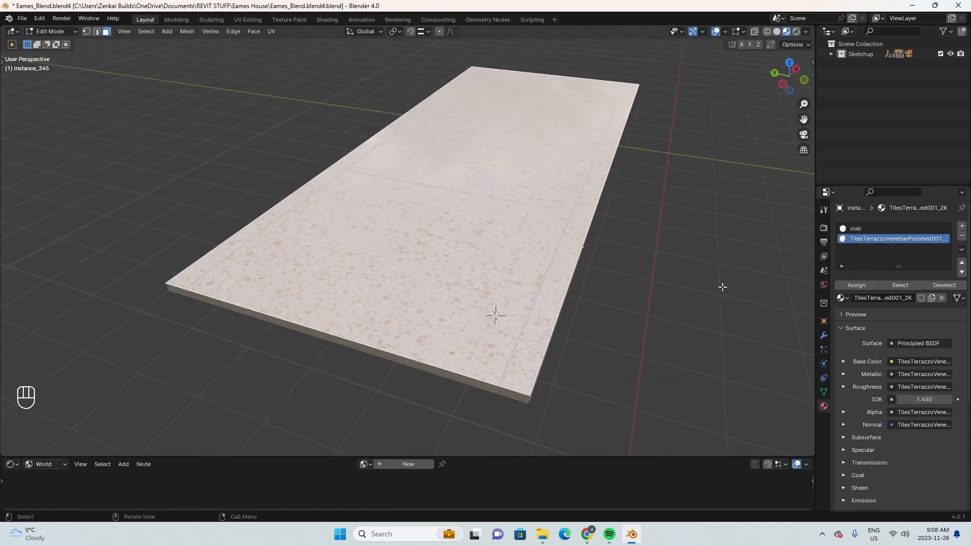
Return to Object Mode and display the terrazzo material's object shader nodes in an enlarged, framed node editor.
{"action": "key", "text": "Tab"}
{"action": "middle_click_drag", "start_coordinate": [435, 202], "coordinate": [491, 291]}
{"action": "scroll", "coordinate": [490, 293], "scroll_direction": "down", "scroll_amount": 3}
{"action": "middle_click_drag", "start_coordinate": [574, 202], "coordinate": [59, 316]}
{"action": "left_click", "coordinate": [60, 464]}
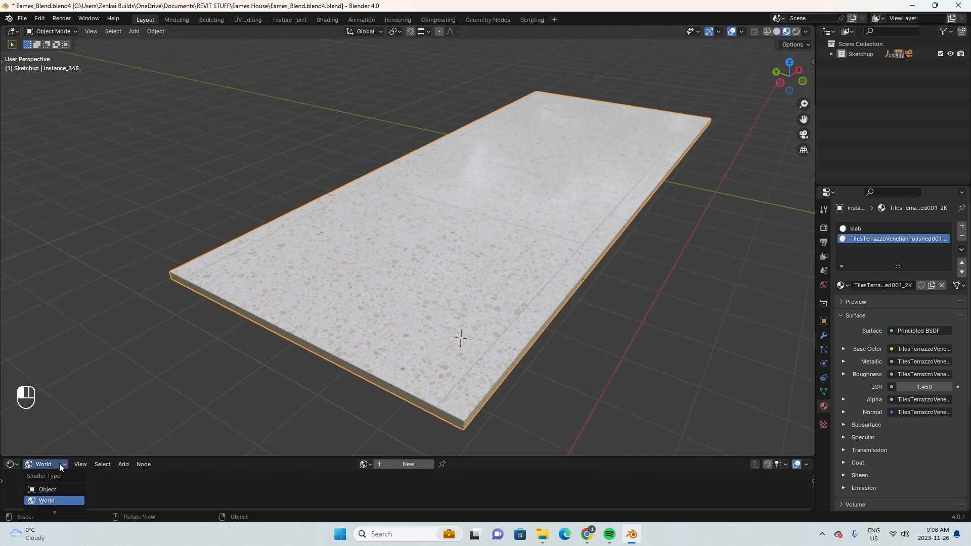
{"action": "left_click", "coordinate": [48, 489]}
{"action": "left_click_drag", "start_coordinate": [193, 458], "coordinate": [369, 260]}
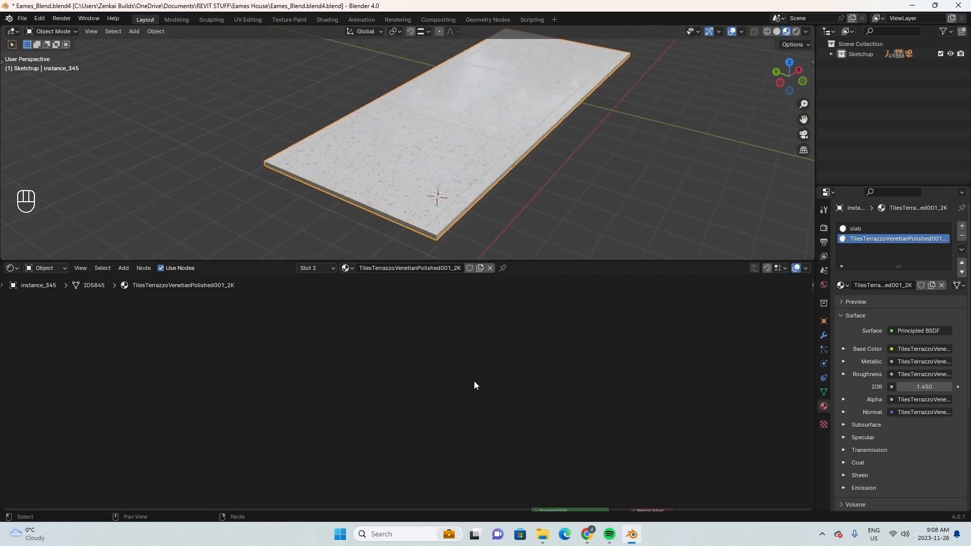
{"action": "key", "text": "KP_Decimal"}
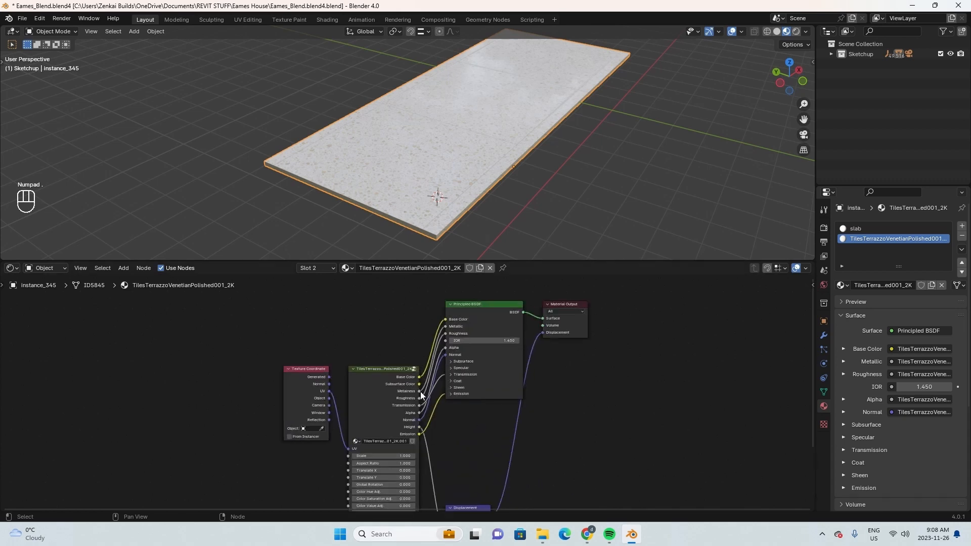
Set the Scale of the terrazzo texture node to 11.
{"action": "scroll", "coordinate": [414, 156], "scroll_direction": "up", "scroll_amount": 5}
{"action": "middle_click_drag", "start_coordinate": [387, 499], "coordinate": [296, 402]}
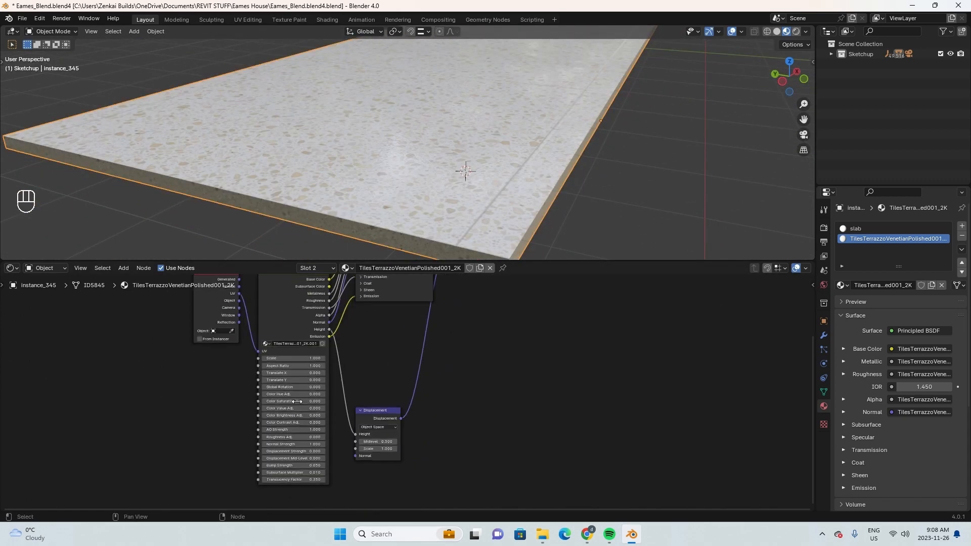
{"action": "middle_click_drag", "start_coordinate": [394, 207], "coordinate": [404, 213]}
{"action": "middle_click_drag", "start_coordinate": [363, 376], "coordinate": [405, 380]}
{"action": "scroll", "coordinate": [404, 382], "scroll_direction": "up", "scroll_amount": 5}
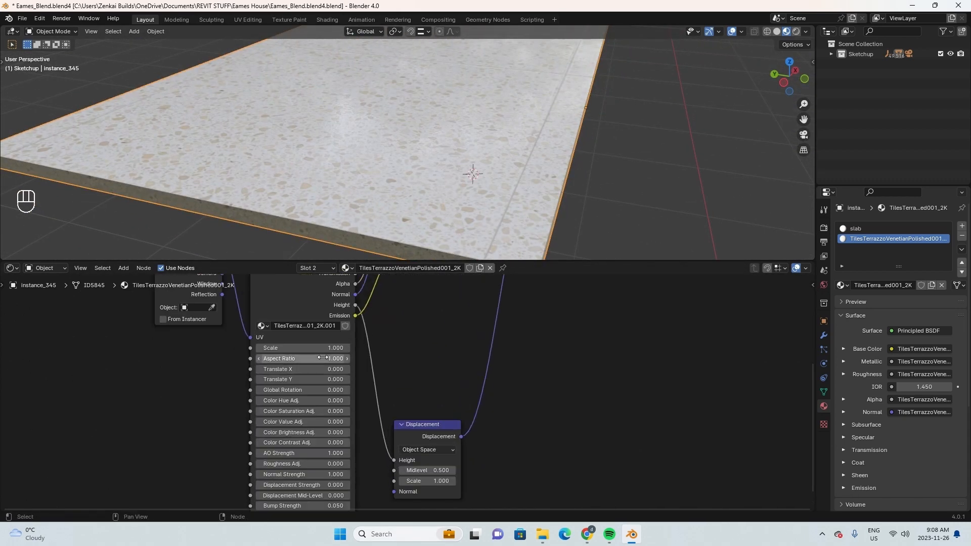
{"action": "left_click_drag", "start_coordinate": [304, 348], "coordinate": [334, 348]}
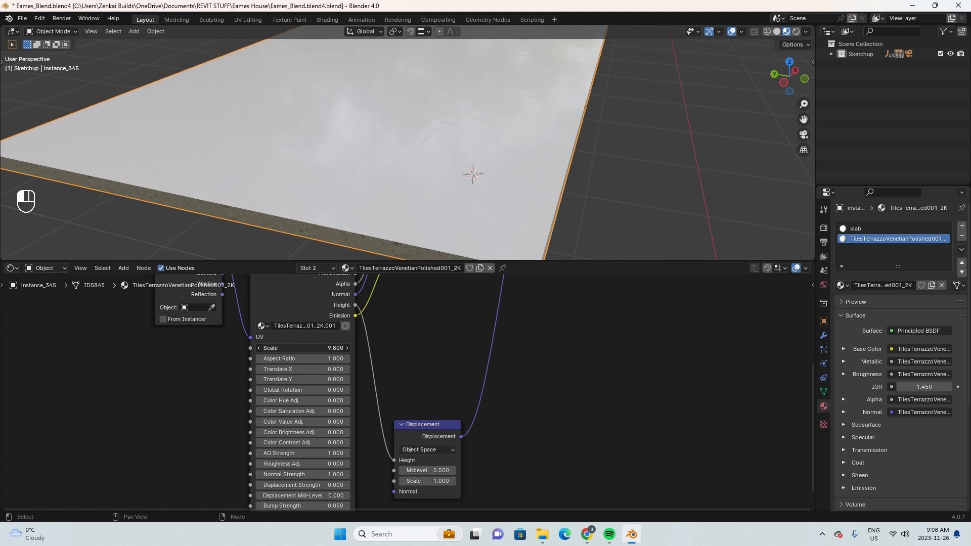
{"action": "left_click_drag", "start_coordinate": [326, 348], "coordinate": [330, 348]}
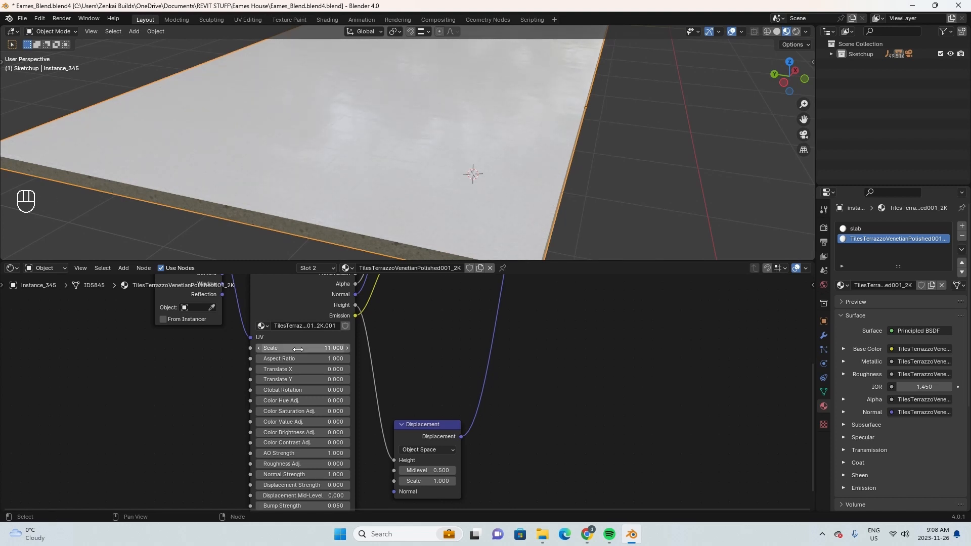
Shrink the shader editor to enlarge the 3D view and unhide all objects of the house.
{"action": "middle_click_drag", "start_coordinate": [481, 182], "coordinate": [487, 160]}
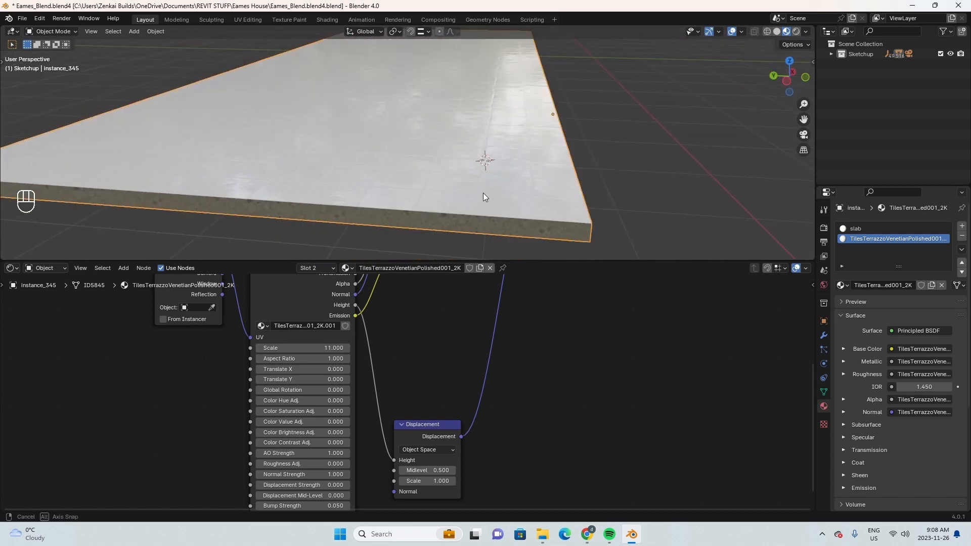
{"action": "middle_click_drag", "start_coordinate": [484, 192], "coordinate": [469, 236]}
{"action": "left_click_drag", "start_coordinate": [443, 259], "coordinate": [442, 492]}
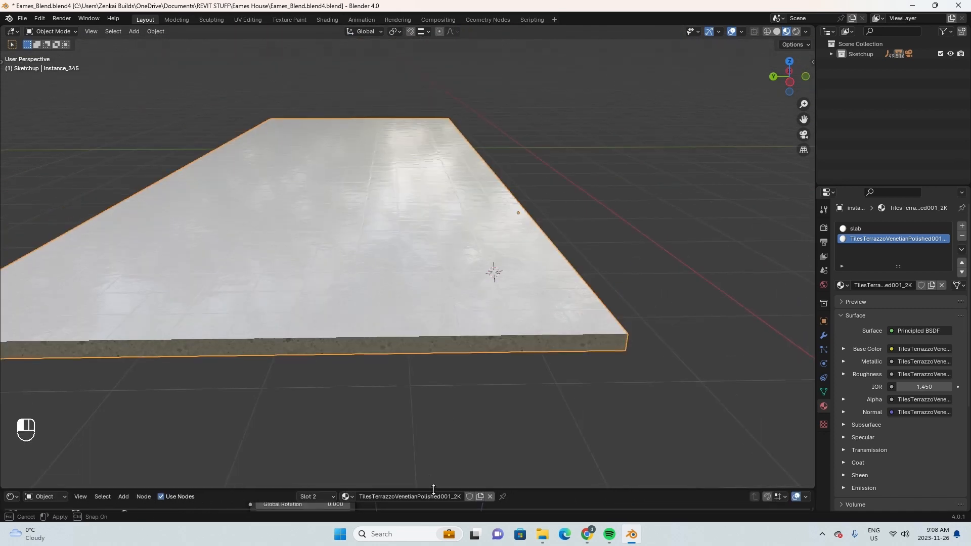
{"action": "scroll", "coordinate": [409, 391], "scroll_direction": "down", "scroll_amount": 4}
{"action": "middle_click_drag", "start_coordinate": [410, 392], "coordinate": [521, 398]}
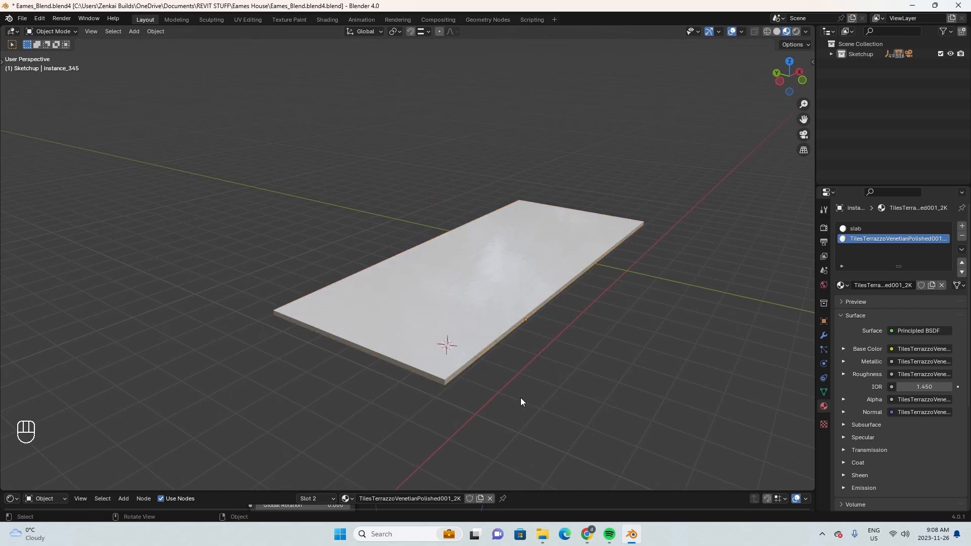
{"action": "key", "text": "alt+h"}
{"action": "scroll", "coordinate": [530, 401], "scroll_direction": "down", "scroll_amount": 3}
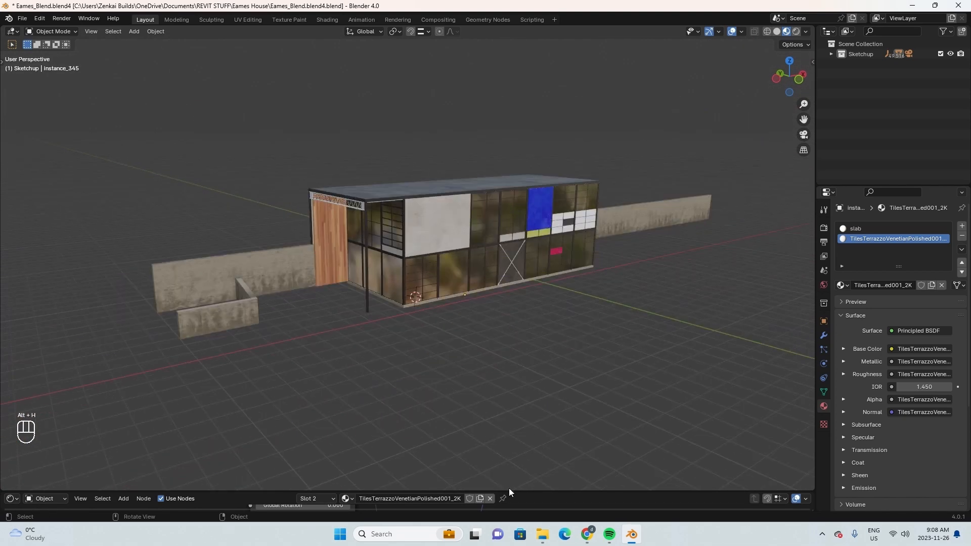
Enlarge the shader editor below the 3D view and switch its shader type from Object to World.
{"action": "middle_click_drag", "start_coordinate": [509, 488], "coordinate": [478, 218]}
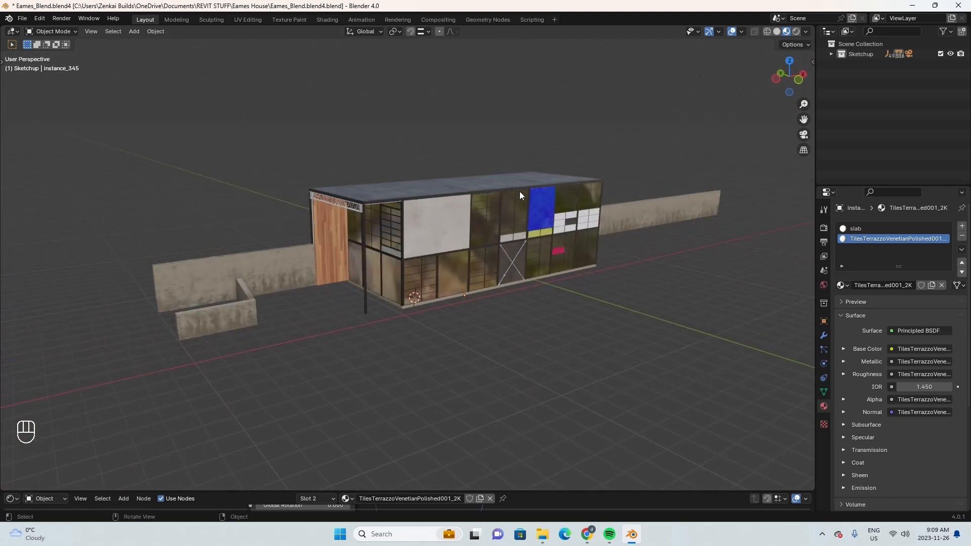
{"action": "left_click_drag", "start_coordinate": [514, 491], "coordinate": [31, 314]}
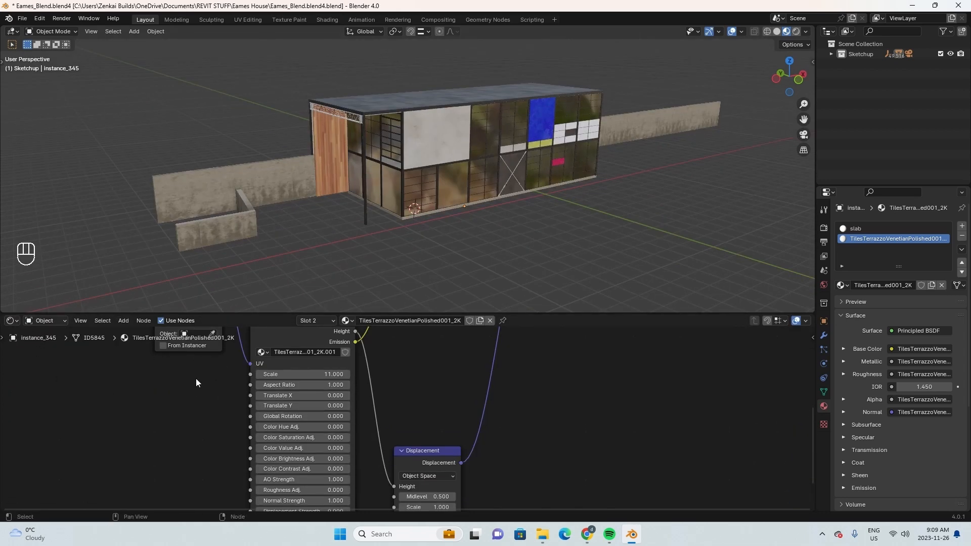
{"action": "left_click_drag", "start_coordinate": [546, 314], "coordinate": [505, 306]}
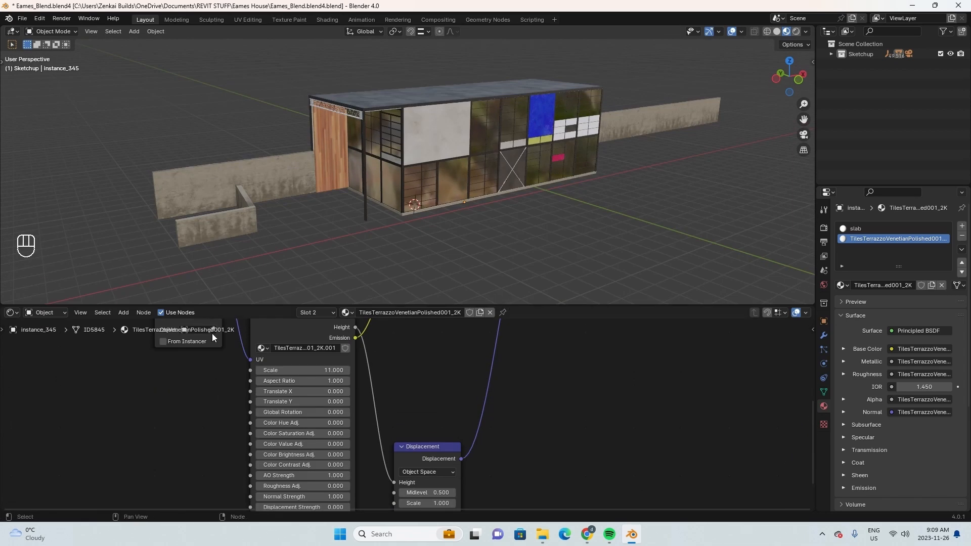
{"action": "left_click", "coordinate": [62, 311]}
{"action": "left_click", "coordinate": [47, 346]}
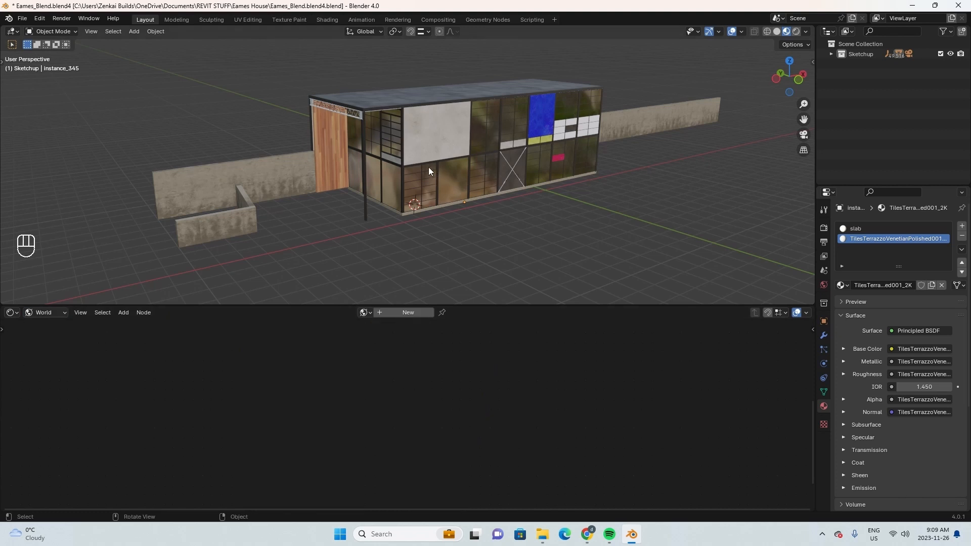
{"action": "middle_click_drag", "start_coordinate": [428, 167], "coordinate": [622, 225]}
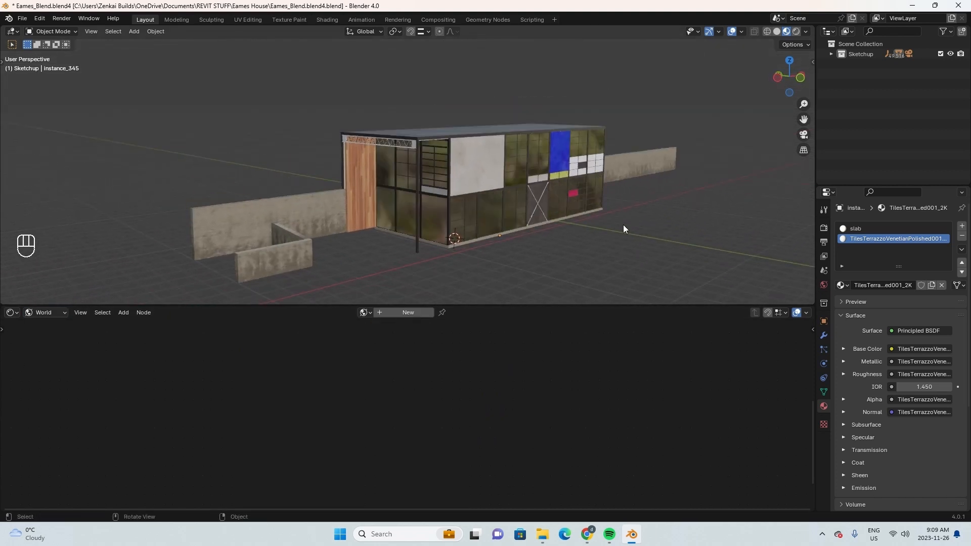
Switch to the browser, look through Poly Haven's HDRIs for an outdoor environment, and return to Blender.
{"action": "left_click", "coordinate": [588, 535]}
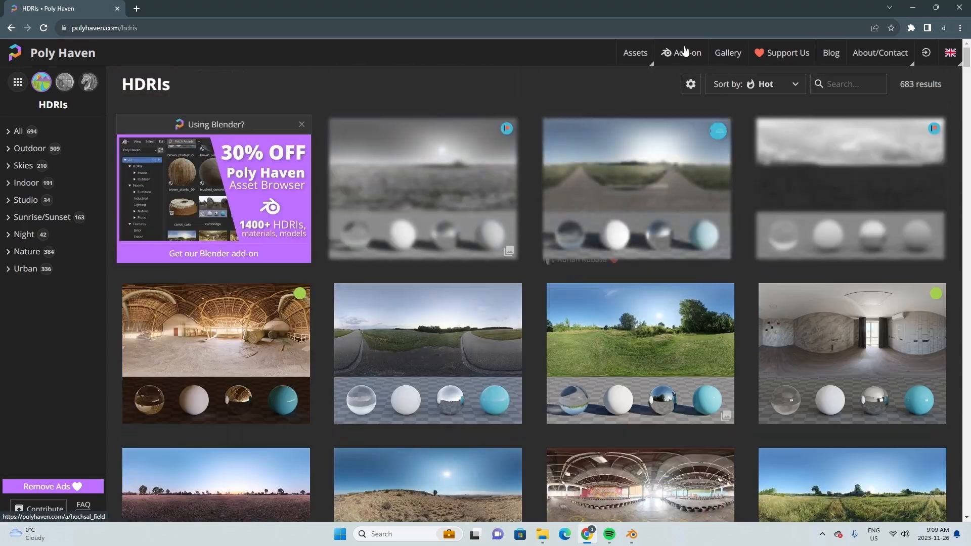
{"action": "mouse_move", "coordinate": [635, 53]}
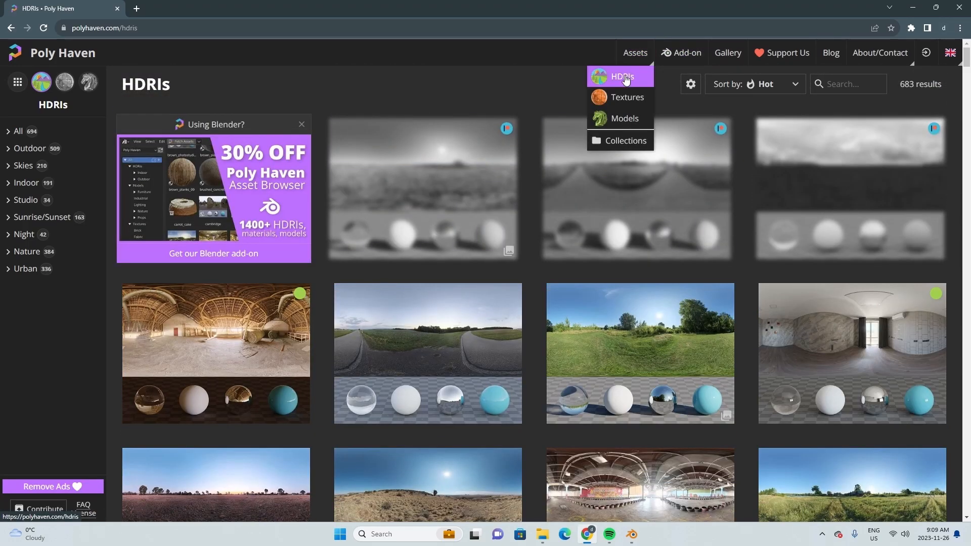
{"action": "scroll", "coordinate": [627, 241], "scroll_direction": "down", "scroll_amount": 2}
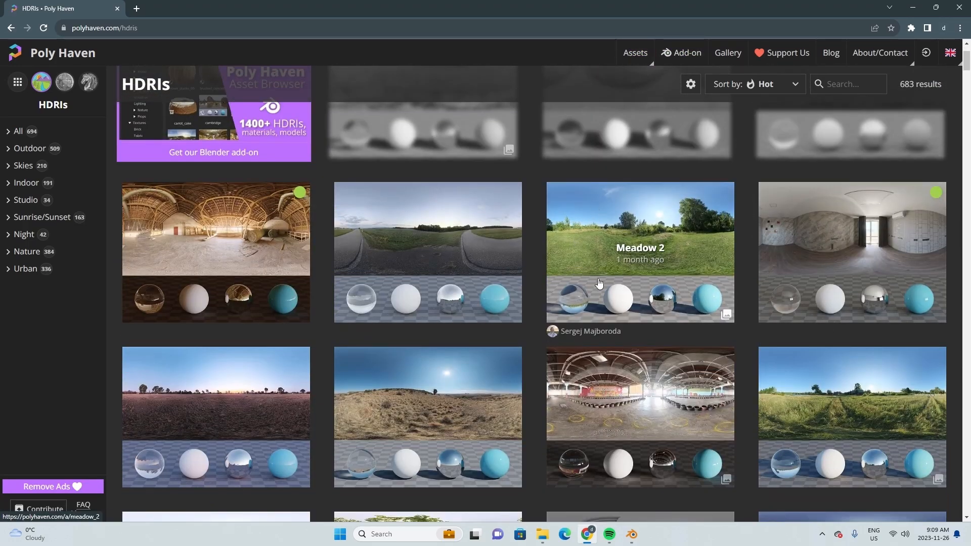
{"action": "scroll", "coordinate": [627, 242], "scroll_direction": "down", "scroll_amount": 2}
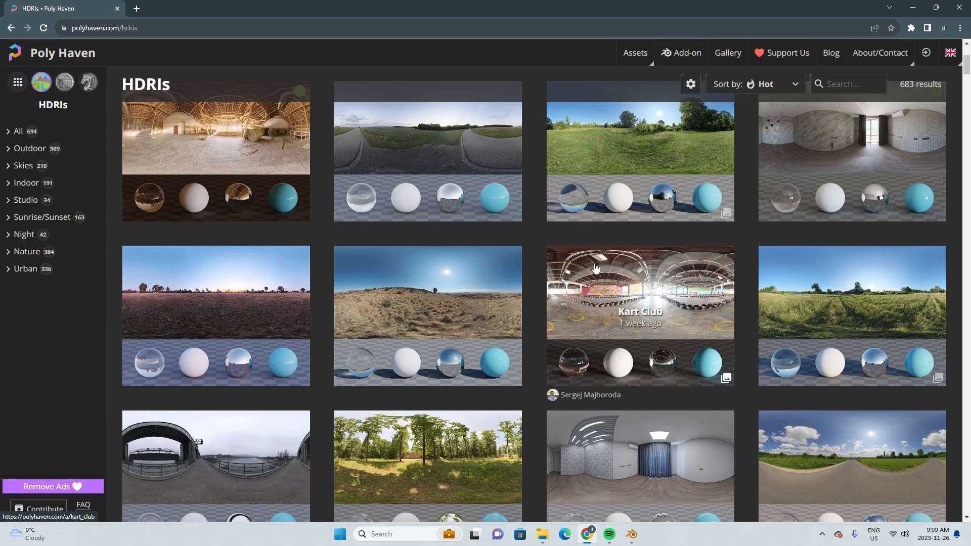
{"action": "scroll", "coordinate": [595, 268], "scroll_direction": "up", "scroll_amount": 4}
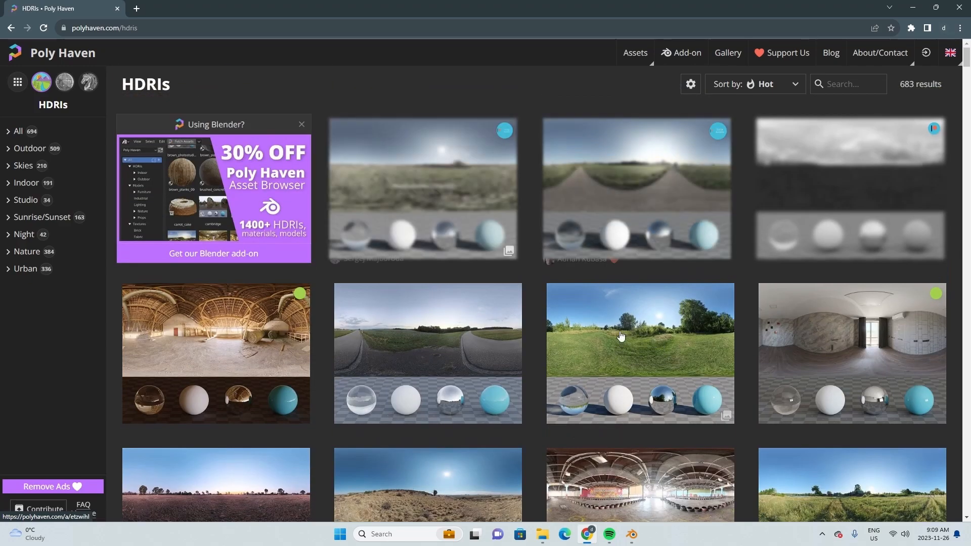
{"action": "left_click", "coordinate": [622, 501]}
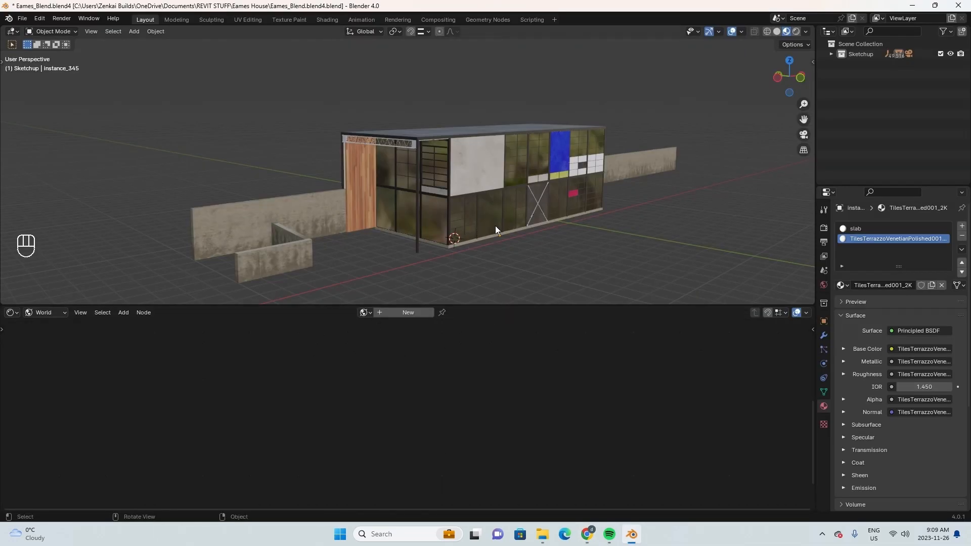
Give the scene a world named HDRI and add an Environment Texture node to its node tree.
{"action": "left_click", "coordinate": [393, 313]}
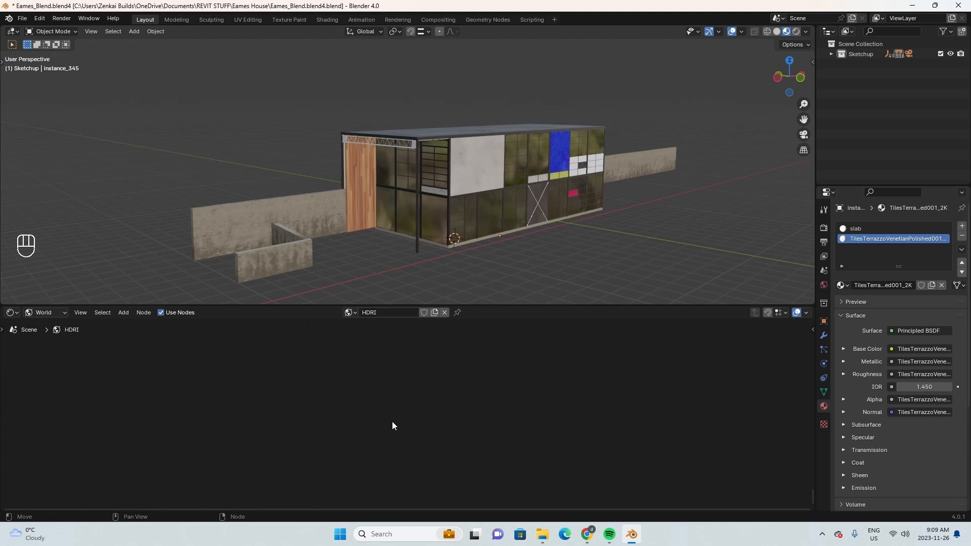
{"action": "middle_click_drag", "start_coordinate": [392, 421], "coordinate": [254, 348], "text": "shift"}
{"action": "middle_click_drag", "start_coordinate": [255, 348], "coordinate": [265, 378]}
{"action": "middle_click_drag", "start_coordinate": [546, 265], "coordinate": [556, 254]}
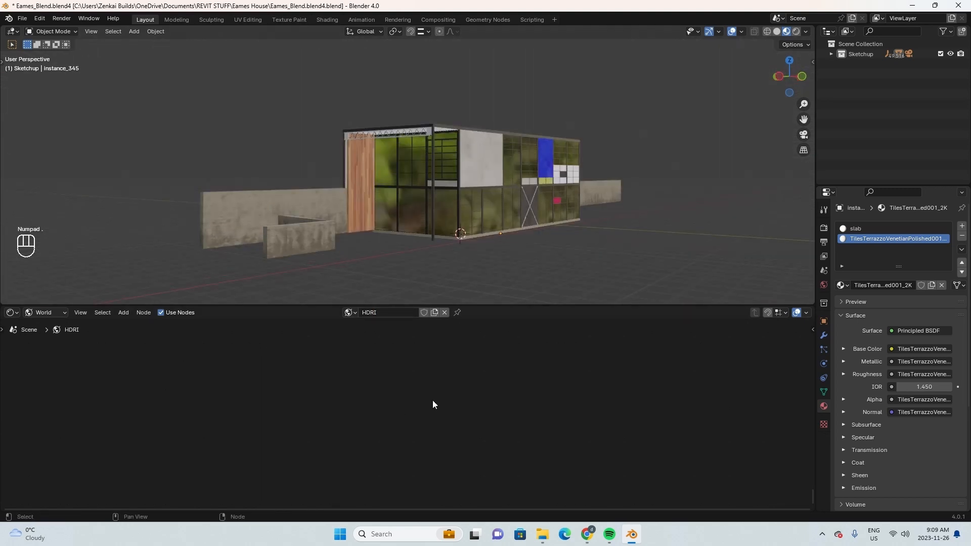
{"action": "key", "text": "shift+a"}
{"action": "left_click", "coordinate": [374, 385]}
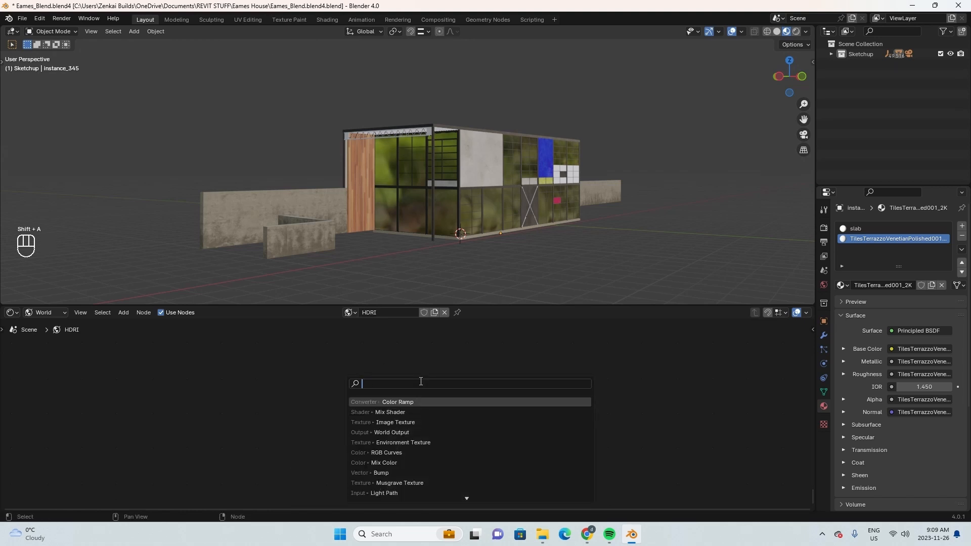
{"action": "type", "text": "enviro"}
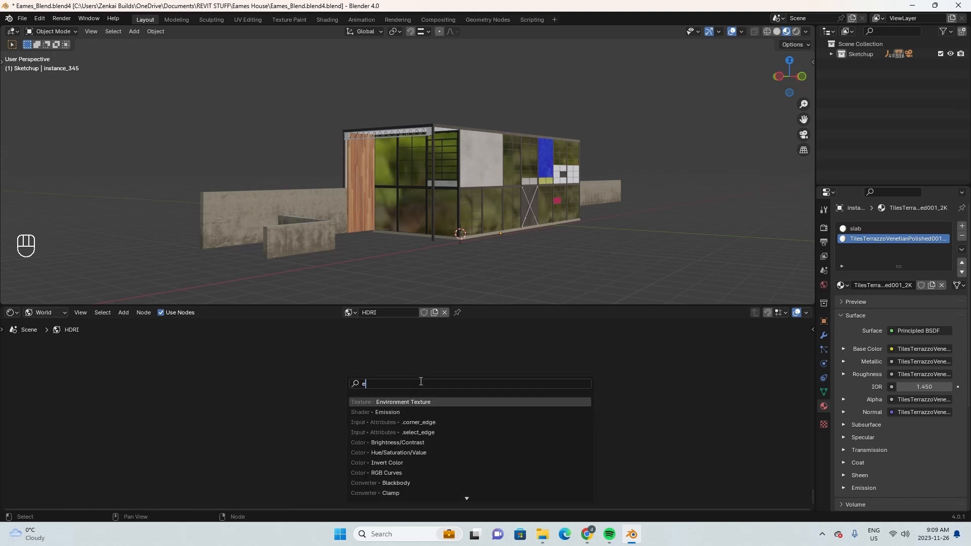
{"action": "left_click", "coordinate": [389, 401]}
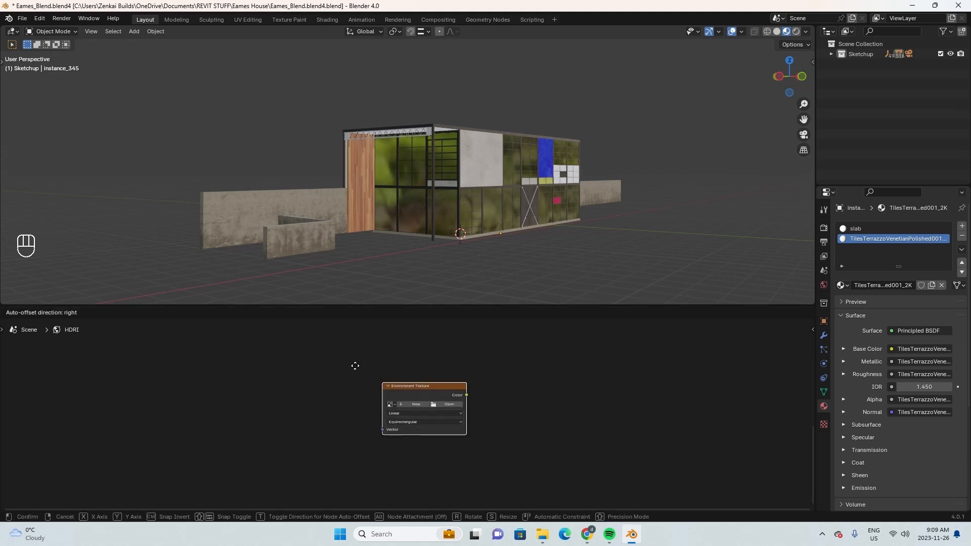
{"action": "left_click", "coordinate": [437, 395]}
Add a World Output node and connect the environment texture's Color output to its Surface input.
{"action": "key", "text": "shift+a"}
{"action": "left_click", "coordinate": [422, 383]}
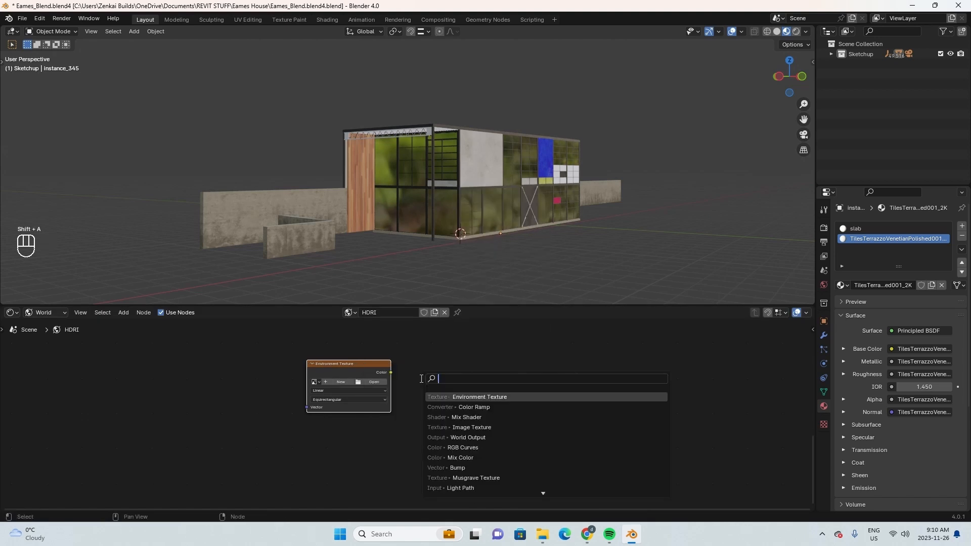
{"action": "type", "text": "wor"}
{"action": "key", "text": "Return"}
{"action": "left_click", "coordinate": [465, 387]}
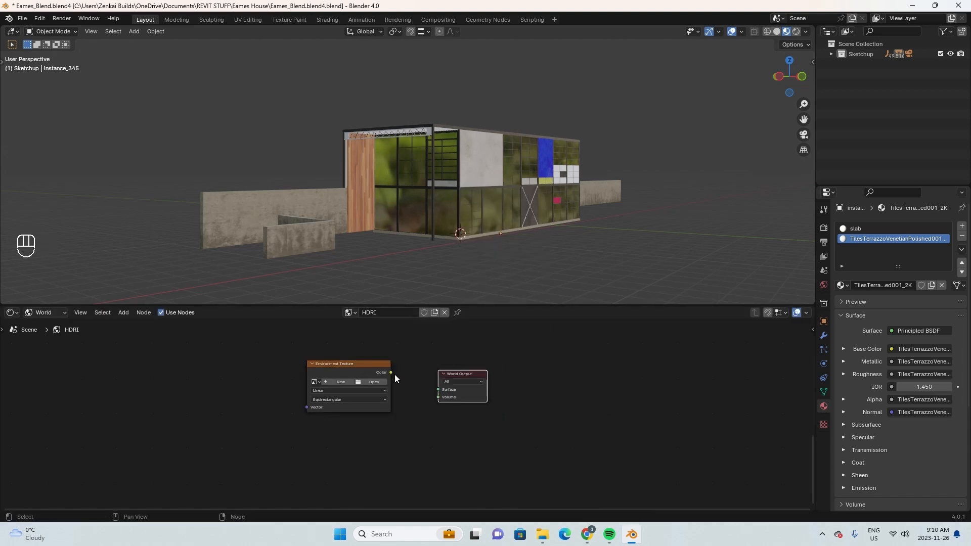
{"action": "left_click_drag", "start_coordinate": [395, 374], "coordinate": [439, 394]}
Load meadow_2_2k.exr from C:\Blender\HDR into the environment texture node and move the node slightly closer to the World Output.
{"action": "left_click", "coordinate": [374, 382]}
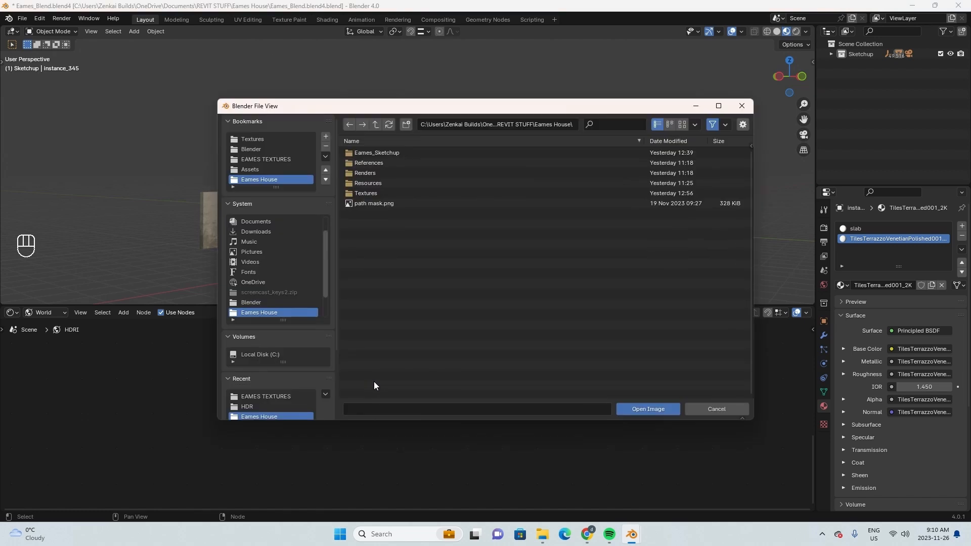
{"action": "left_click", "coordinate": [265, 159]}
{"action": "left_click", "coordinate": [262, 138]}
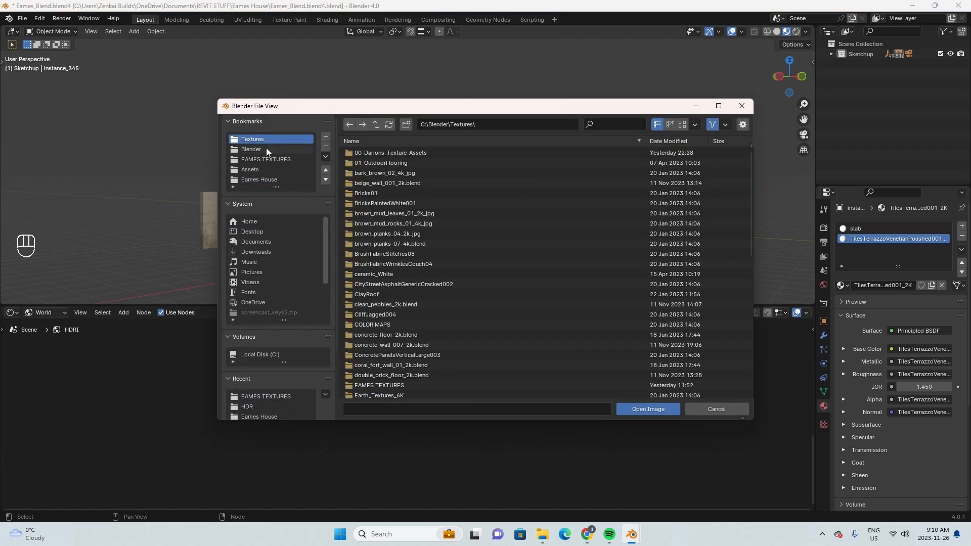
{"action": "left_click", "coordinate": [266, 148]}
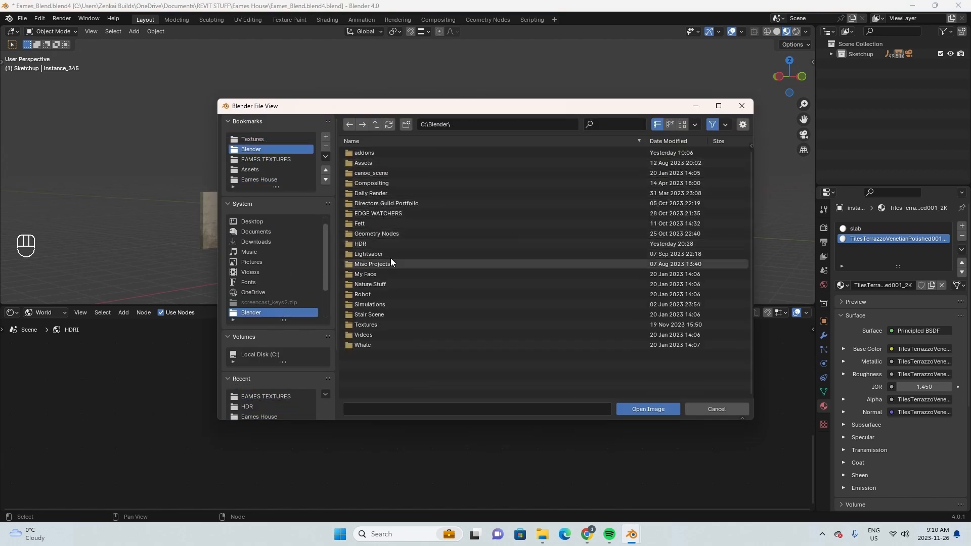
{"action": "left_click", "coordinate": [384, 244]}
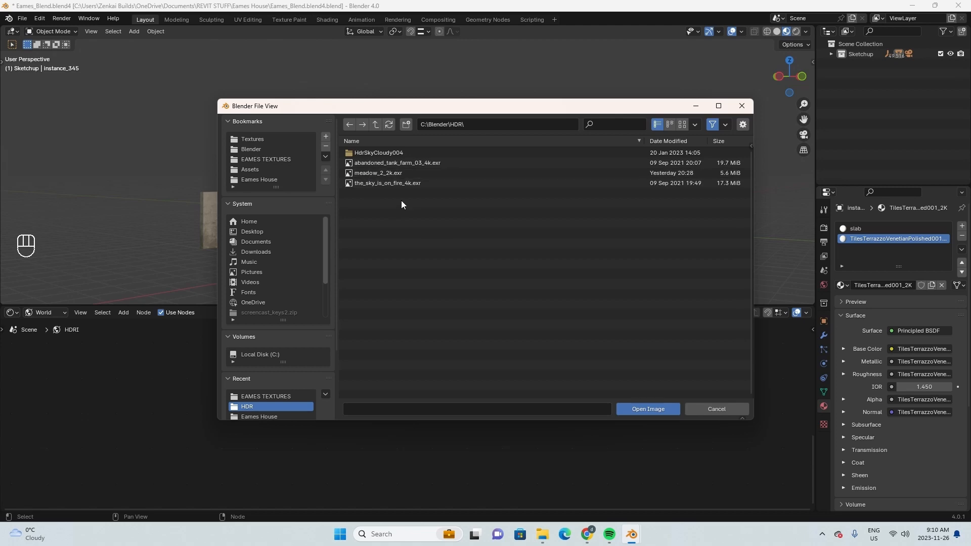
{"action": "left_click", "coordinate": [371, 173]}
{"action": "left_click", "coordinate": [647, 409]}
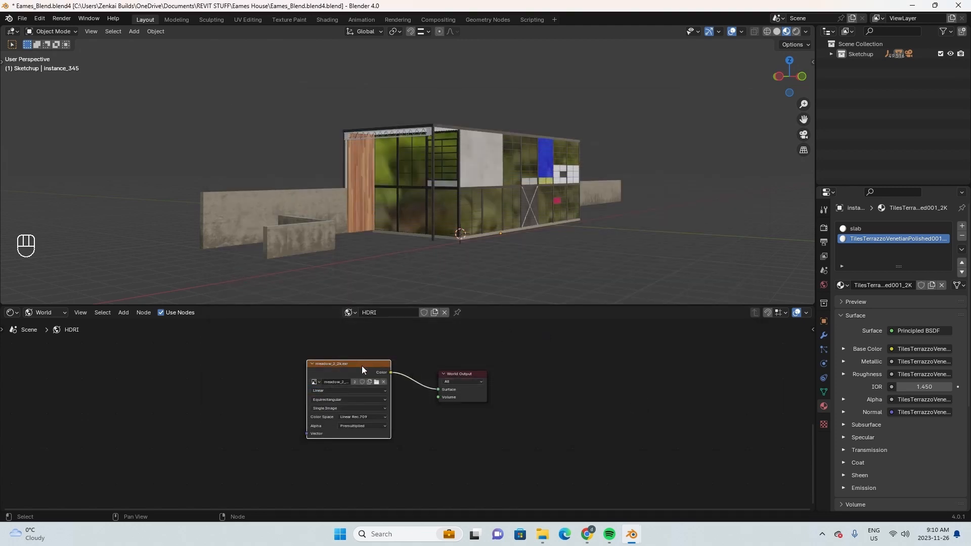
{"action": "left_click_drag", "start_coordinate": [362, 367], "coordinate": [377, 367]}
Open the render settings to check the render engine and device.
{"action": "middle_click_drag", "start_coordinate": [627, 194], "coordinate": [530, 239]}
{"action": "scroll", "coordinate": [558, 234], "scroll_direction": "up", "scroll_amount": 3}
{"action": "scroll", "coordinate": [551, 231], "scroll_direction": "down", "scroll_amount": 1}
{"action": "left_click", "coordinate": [823, 229]}
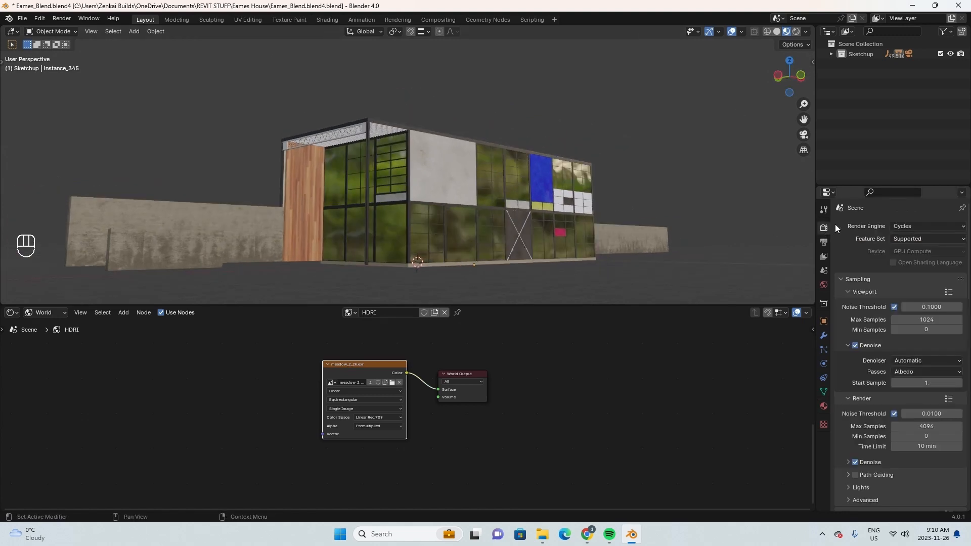
{"action": "left_click", "coordinate": [946, 251]}
Preview the house and its meadow surroundings from several angles in Rendered viewport shading.
{"action": "middle_click_drag", "start_coordinate": [671, 191], "coordinate": [661, 189]}
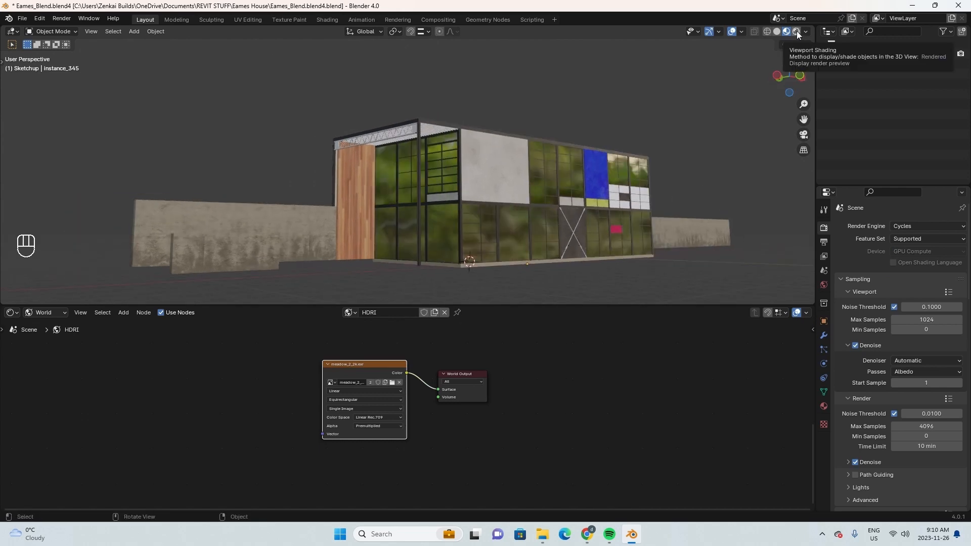
{"action": "left_click", "coordinate": [797, 31]}
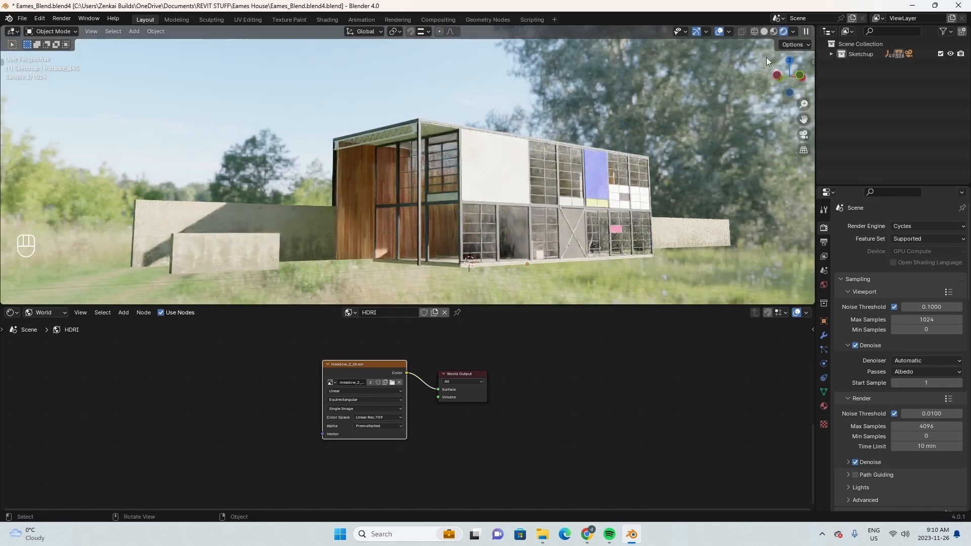
{"action": "middle_click_drag", "start_coordinate": [589, 200], "coordinate": [569, 210]}
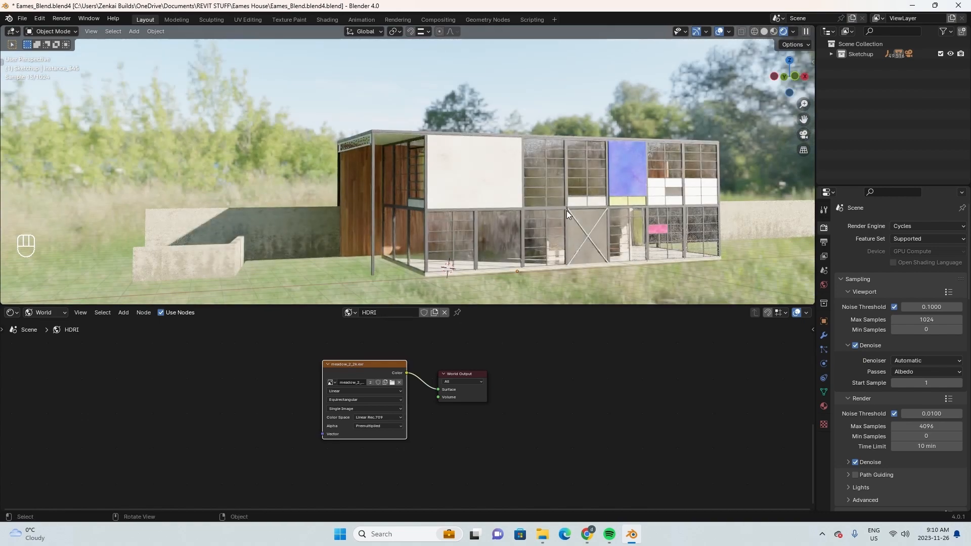
{"action": "middle_click_drag", "start_coordinate": [467, 218], "coordinate": [561, 203]}
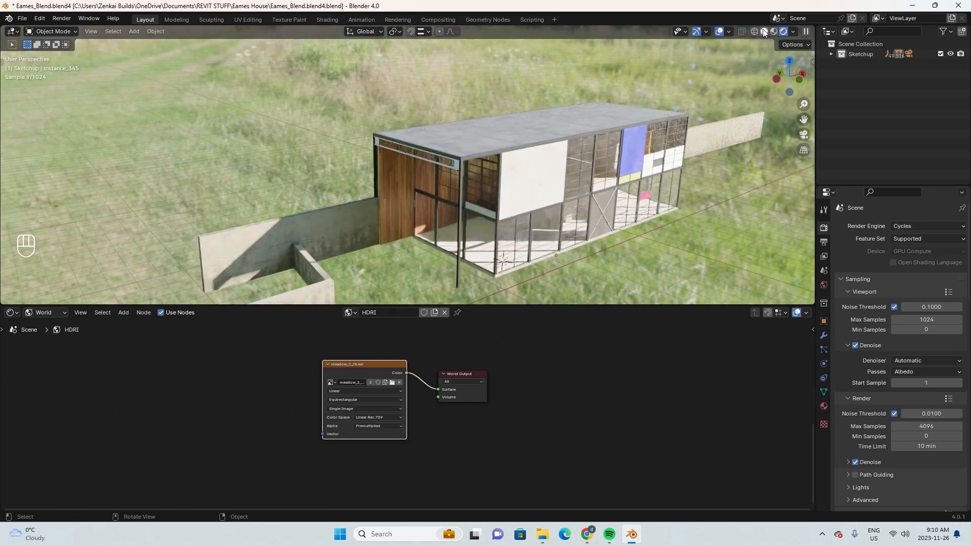
Return the viewport to Solid shading and collapse the world node editor to enlarge the 3D view.
{"action": "left_click", "coordinate": [764, 32]}
{"action": "middle_click_drag", "start_coordinate": [609, 171], "coordinate": [561, 243]}
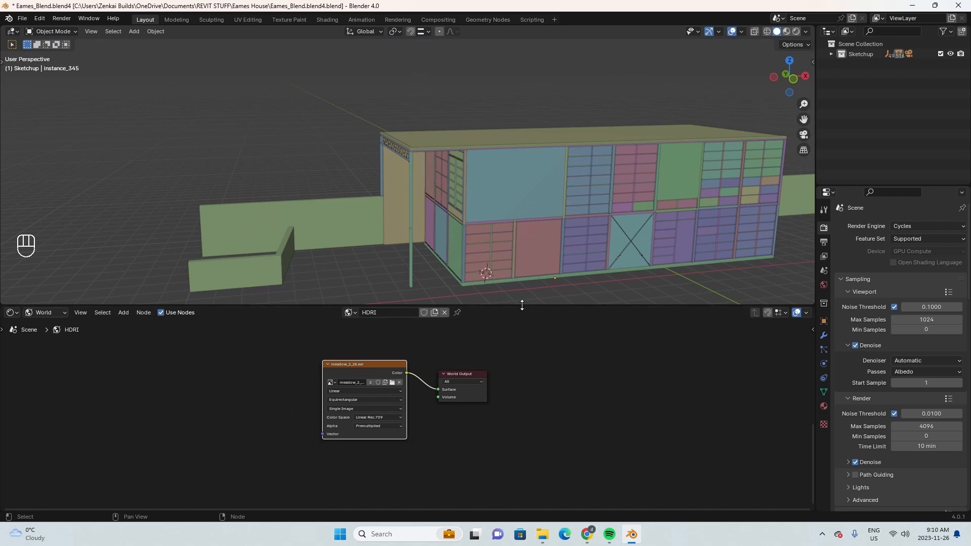
{"action": "left_click_drag", "start_coordinate": [522, 305], "coordinate": [516, 515]}
{"action": "middle_click_drag", "start_coordinate": [527, 436], "coordinate": [523, 328], "text": "shift"}
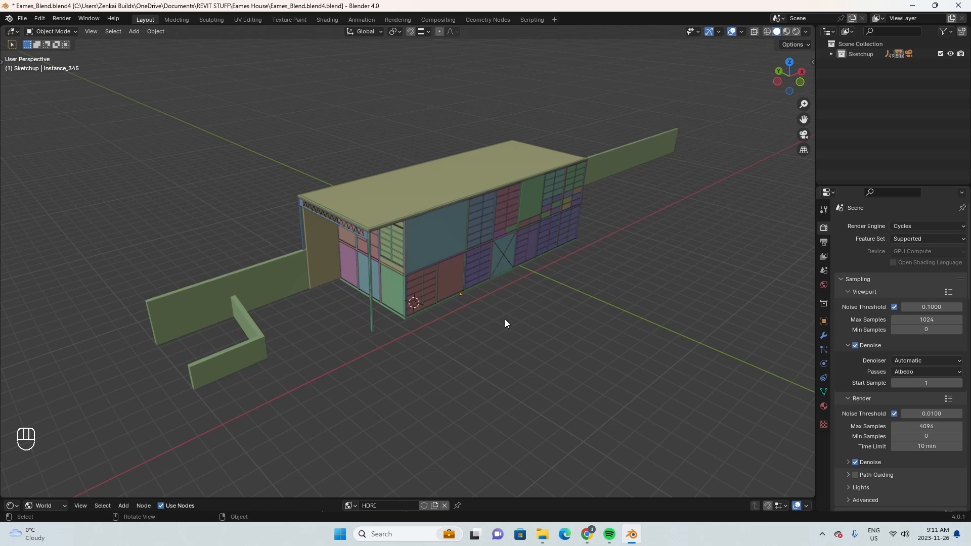
Add a camera and move it away from the house to the open ground in front of the retaining walls.
{"action": "key", "text": "shift+a"}
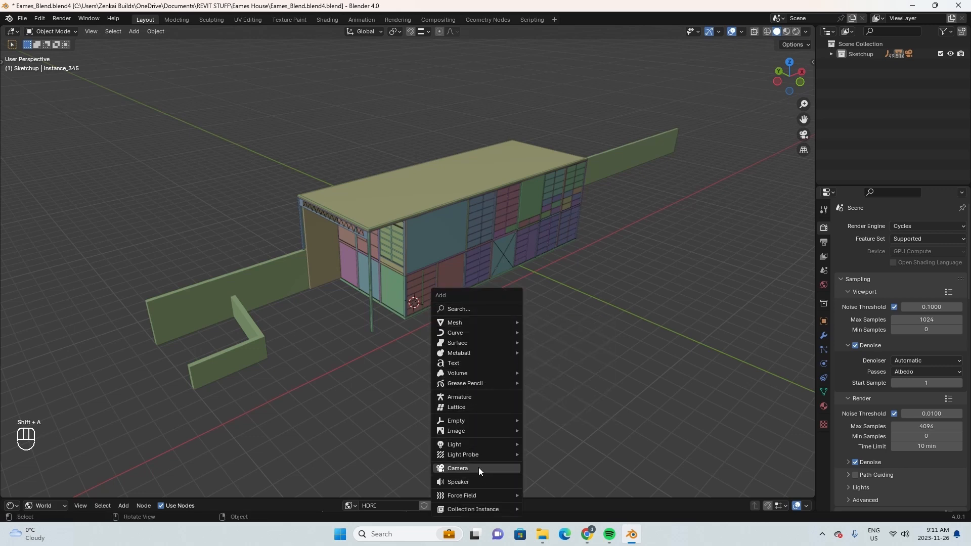
{"action": "left_click", "coordinate": [473, 468]}
{"action": "middle_click_drag", "start_coordinate": [478, 338], "coordinate": [405, 308]}
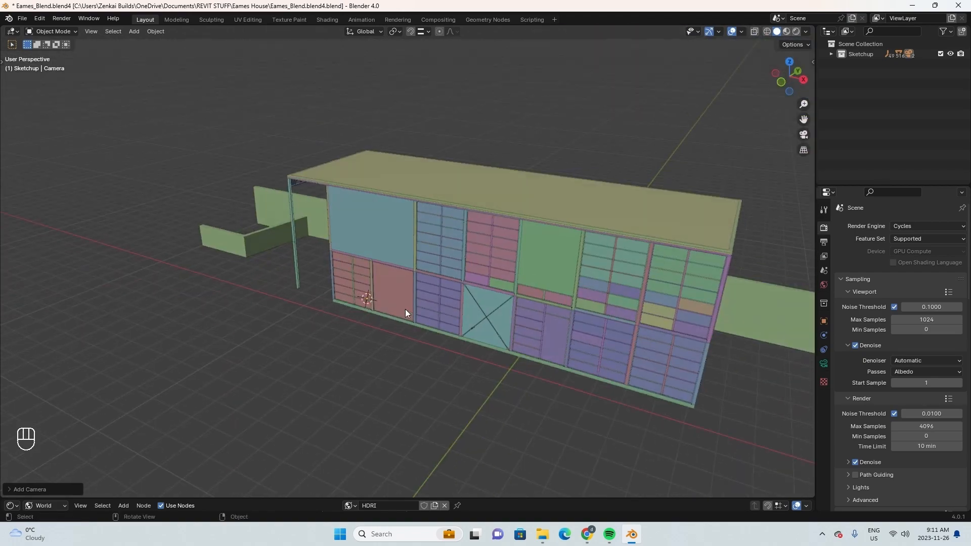
{"action": "key", "text": "g"}
{"action": "left_click", "coordinate": [151, 313]}
{"action": "middle_click_drag", "start_coordinate": [152, 314], "coordinate": [395, 322]}
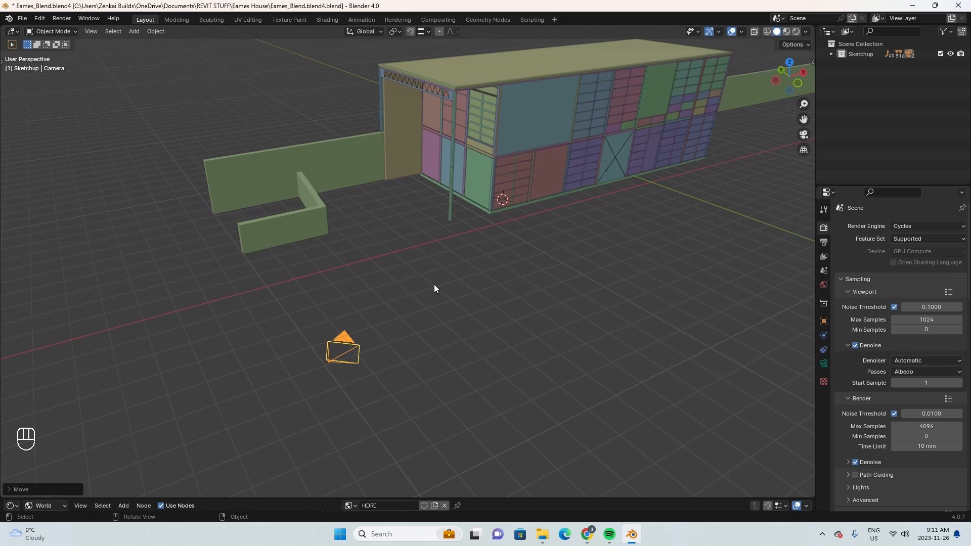
Look through the new camera and lock the camera to the view.
{"action": "key", "text": "KP_0"}
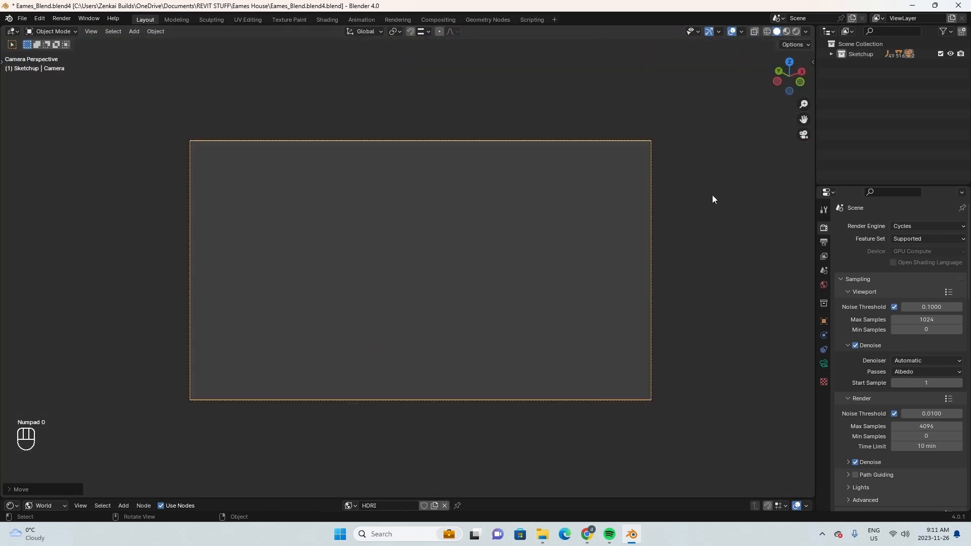
{"action": "key", "text": "n"}
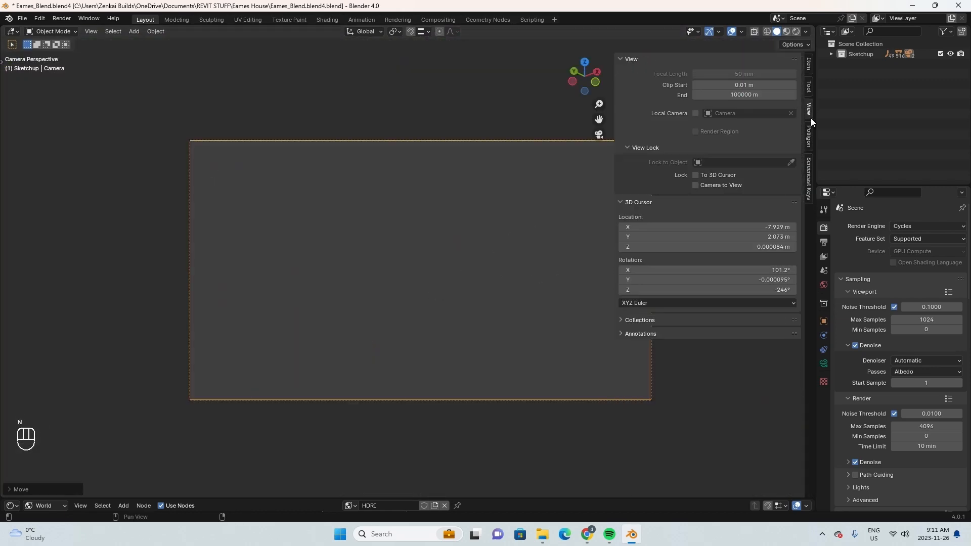
{"action": "left_click", "coordinate": [699, 185]}
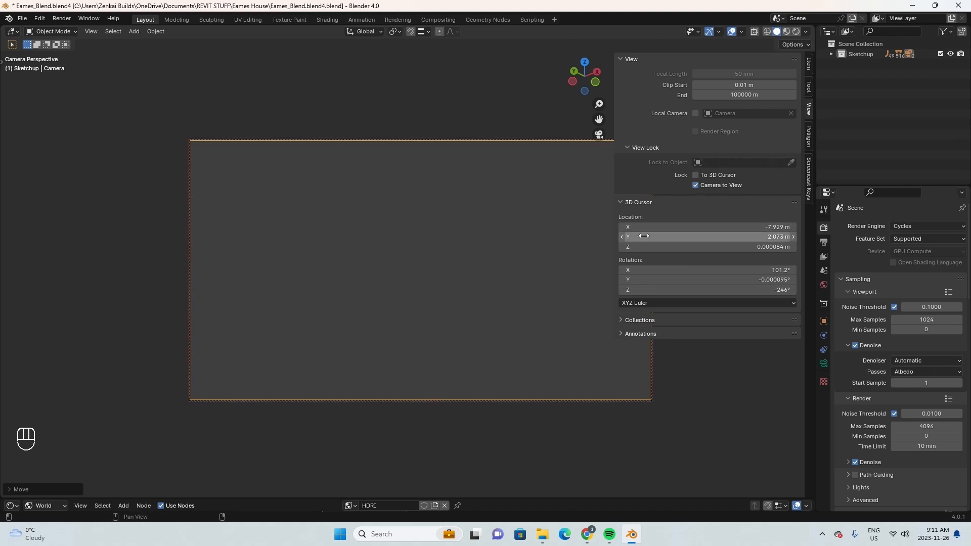
{"action": "key", "text": "n"}
Orbit and pull back the locked camera until the house and its retaining walls appear in the frame.
{"action": "middle_click_drag", "start_coordinate": [611, 255], "coordinate": [539, 280]}
{"action": "scroll", "coordinate": [539, 278], "scroll_direction": "down", "scroll_amount": 2}
{"action": "middle_click_drag", "start_coordinate": [586, 224], "coordinate": [461, 248]}
{"action": "scroll", "coordinate": [570, 250], "scroll_direction": "down", "scroll_amount": 3}
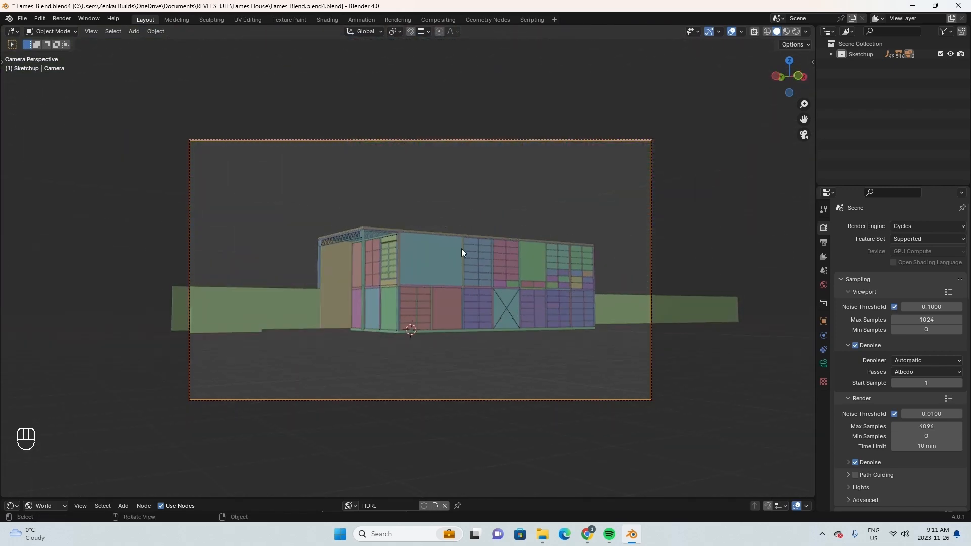
{"action": "middle_click_drag", "start_coordinate": [434, 217], "coordinate": [639, 251]}
Set the camera's focal length to 35 mm.
{"action": "left_click", "coordinate": [824, 363]}
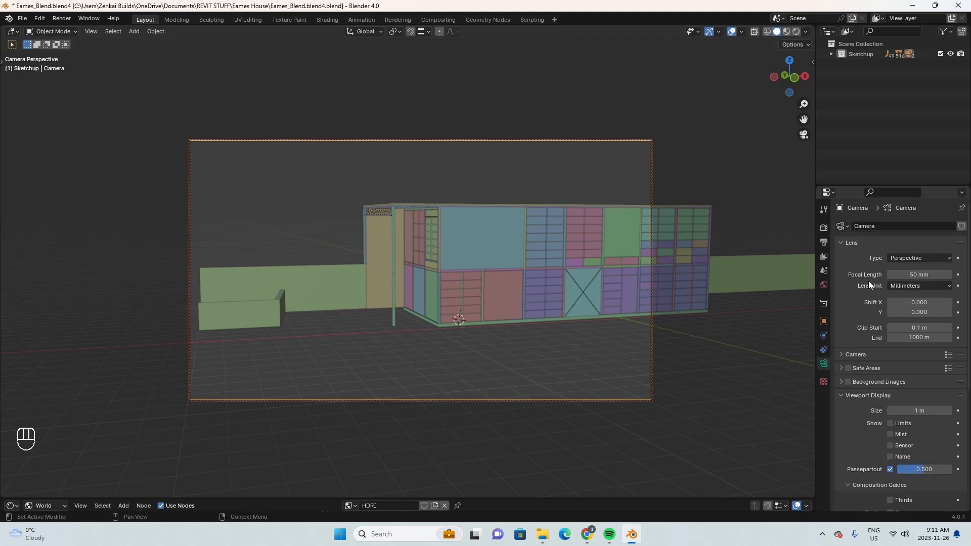
{"action": "left_click", "coordinate": [925, 274]}
{"action": "type", "text": "35"}
{"action": "key", "text": "Return"}
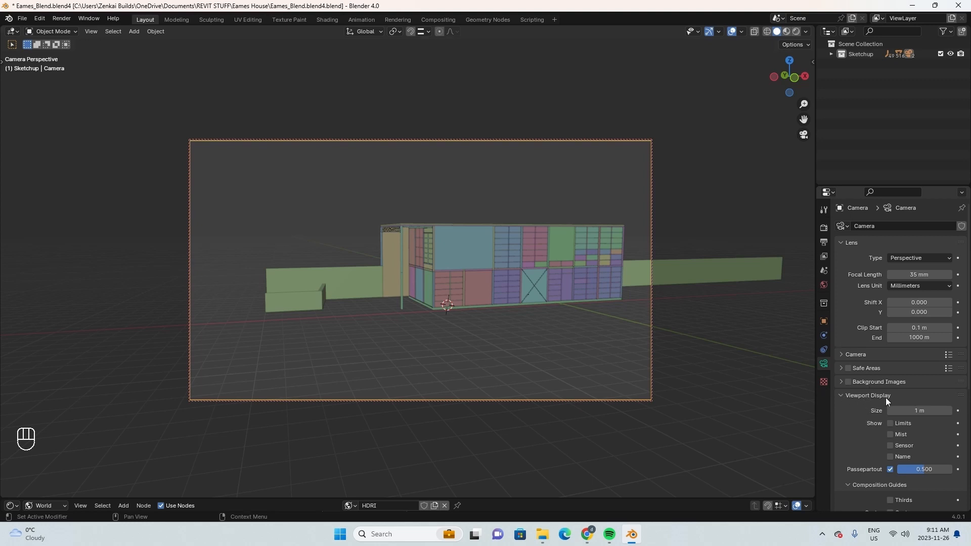
Raise the camera's passepartout opacity to 0.959 and lower the camera for a ground-level view of the house corner.
{"action": "scroll", "coordinate": [885, 401], "scroll_direction": "down", "scroll_amount": 2}
{"action": "left_click_drag", "start_coordinate": [924, 429], "coordinate": [949, 429]}
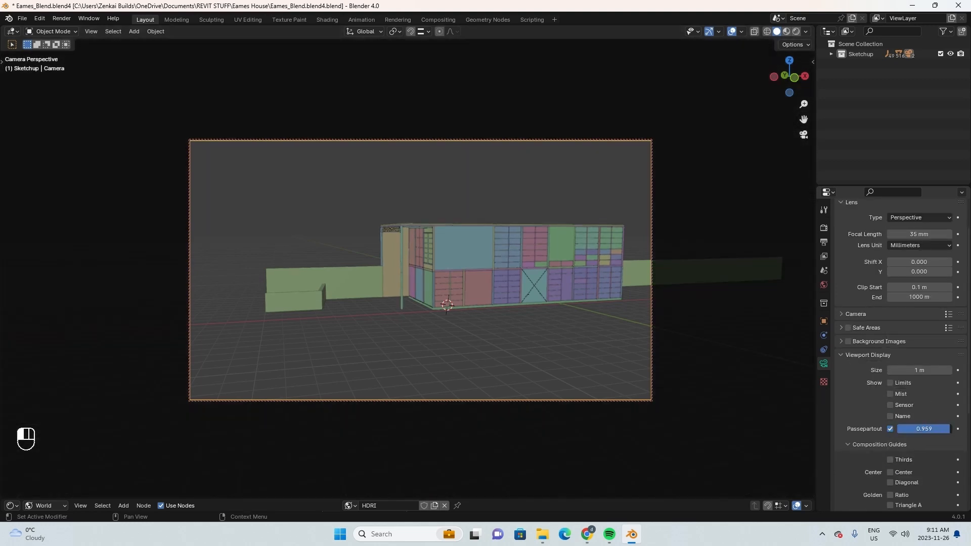
{"action": "middle_click_drag", "start_coordinate": [450, 316], "coordinate": [453, 328]}
{"action": "middle_click_drag", "start_coordinate": [453, 329], "coordinate": [469, 326], "text": "shift"}
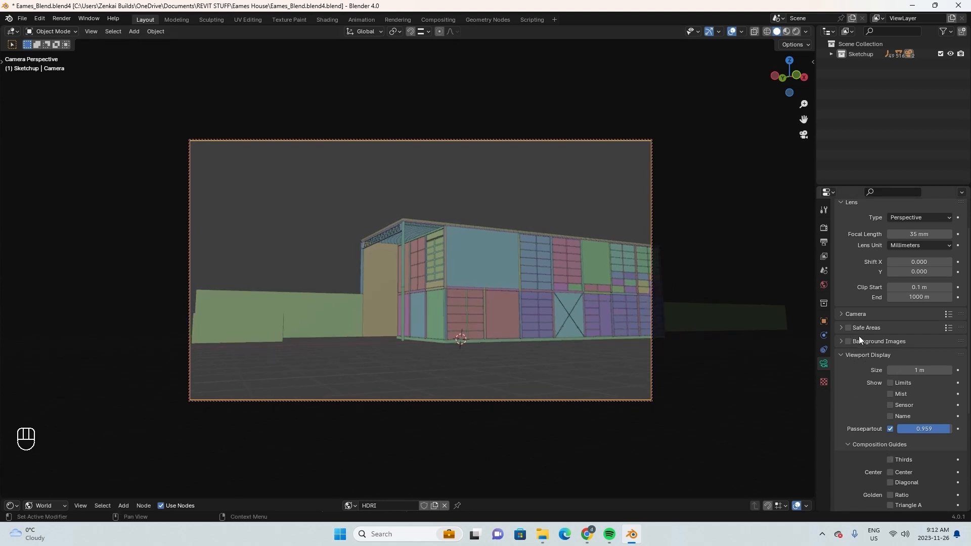
Enable the Thirds composition guide and reframe the camera around the house's covered corner.
{"action": "scroll", "coordinate": [918, 329], "scroll_direction": "up", "scroll_amount": 1}
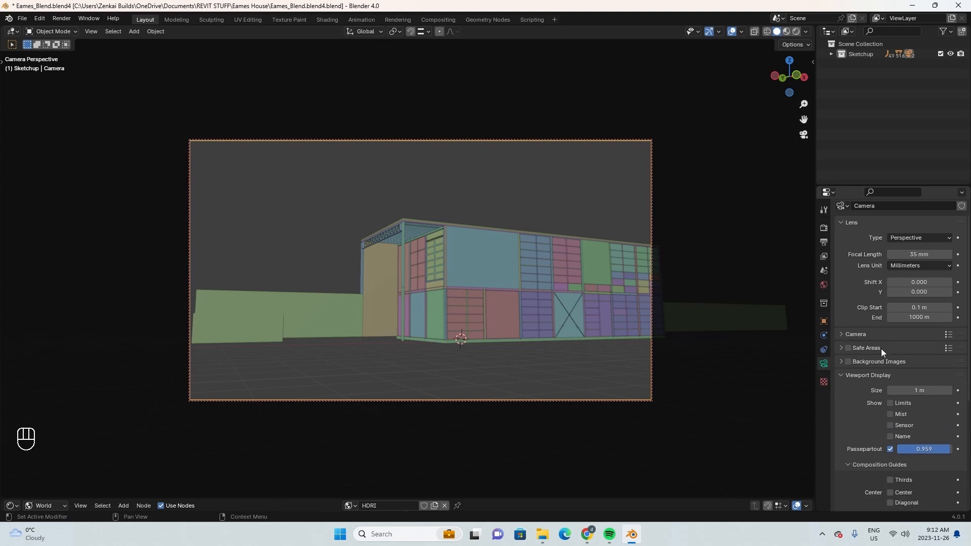
{"action": "scroll", "coordinate": [880, 343], "scroll_direction": "down", "scroll_amount": 2}
{"action": "scroll", "coordinate": [890, 354], "scroll_direction": "down", "scroll_amount": 4}
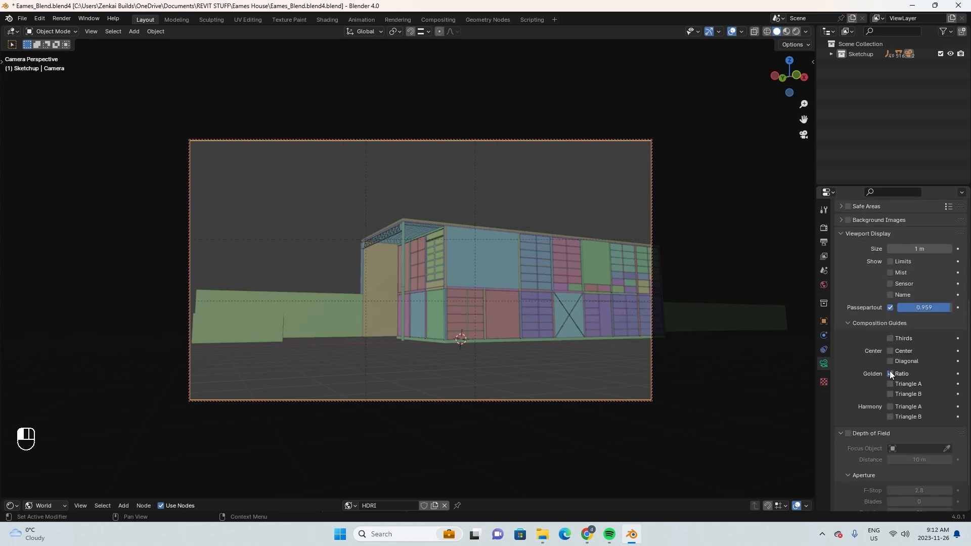
{"action": "scroll", "coordinate": [534, 296], "scroll_direction": "up", "scroll_amount": 1}
{"action": "middle_click_drag", "start_coordinate": [533, 296], "coordinate": [577, 259], "text": "shift"}
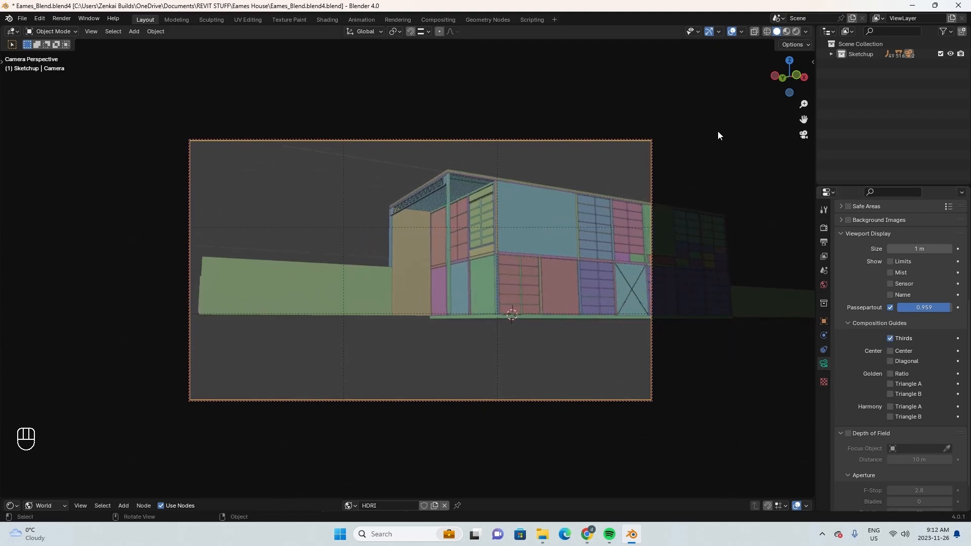
Switch the camera view to Rendered shading and enlarge the world node editor around the meadow HDRI nodes.
{"action": "left_click", "coordinate": [796, 31]}
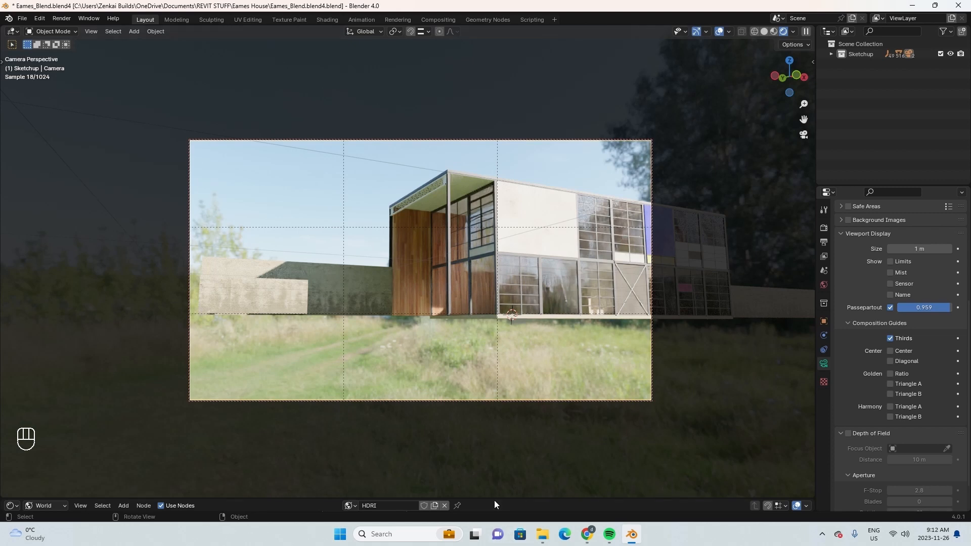
{"action": "left_click_drag", "start_coordinate": [493, 500], "coordinate": [494, 401]}
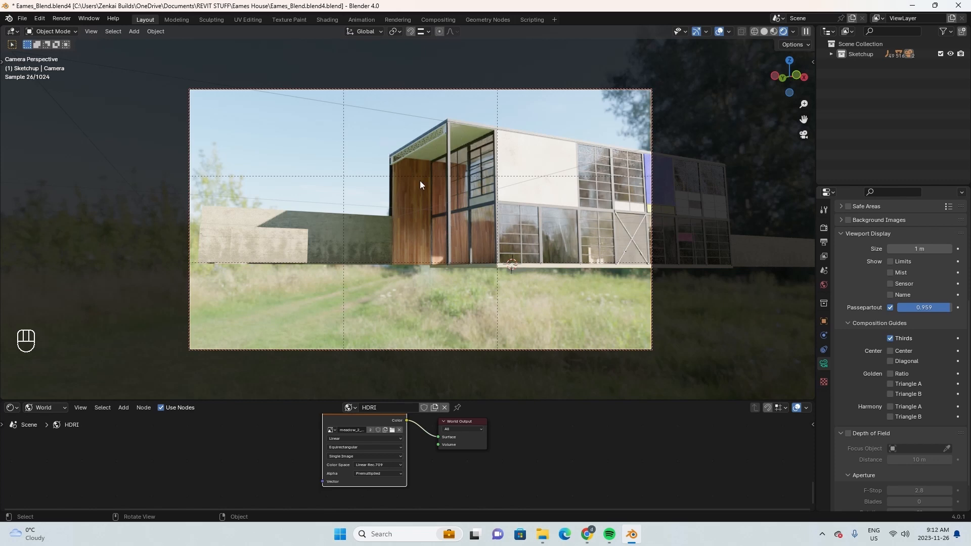
{"action": "scroll", "coordinate": [415, 465], "scroll_direction": "down", "scroll_amount": 4}
{"action": "middle_click_drag", "start_coordinate": [400, 457], "coordinate": [449, 461]}
{"action": "scroll", "coordinate": [390, 423], "scroll_direction": "up", "scroll_amount": 7}
{"action": "left_click_drag", "start_coordinate": [460, 402], "coordinate": [460, 340]}
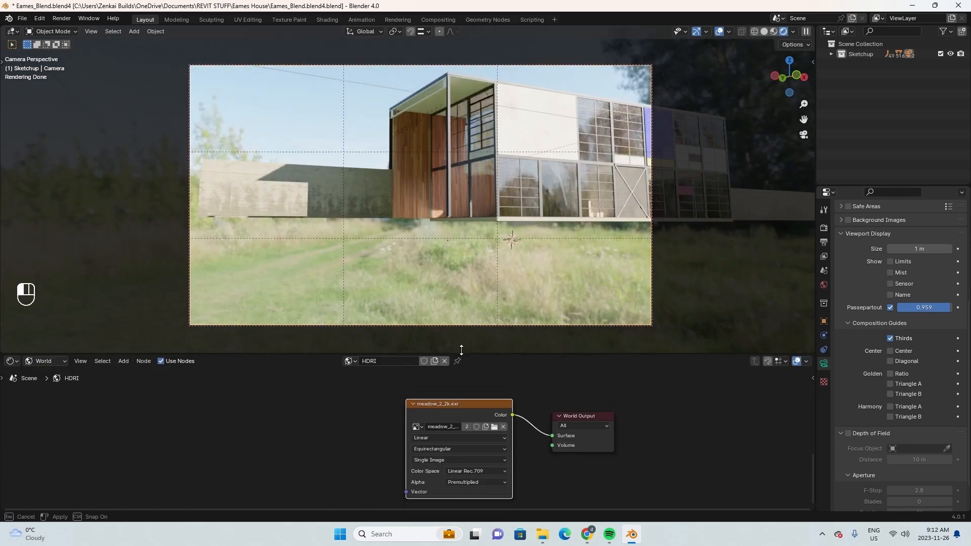
{"action": "middle_click_drag", "start_coordinate": [539, 445], "coordinate": [518, 440]}
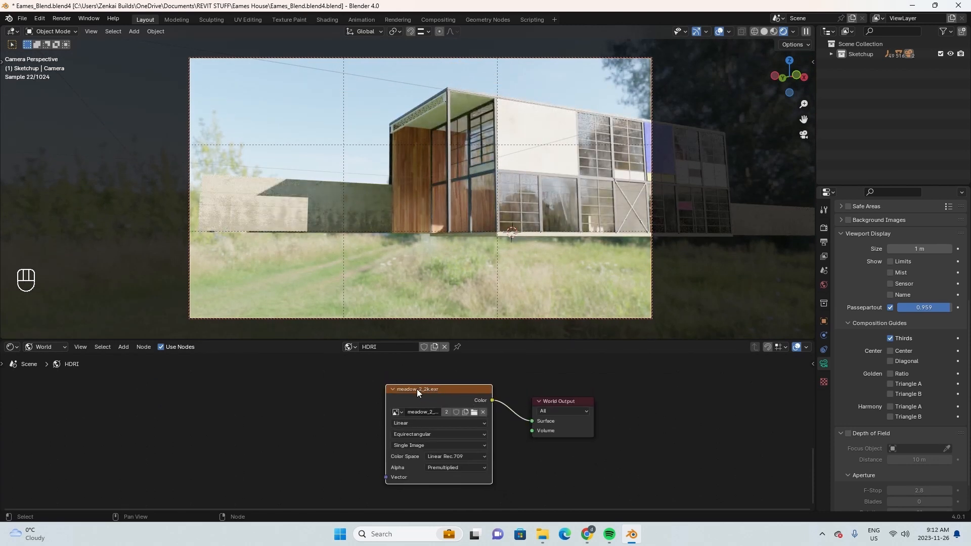
Add connected Texture Coordinate and Mapping nodes to the meadow_2_2k.exr environment texture.
{"action": "left_click_drag", "start_coordinate": [417, 389], "coordinate": [396, 389]}
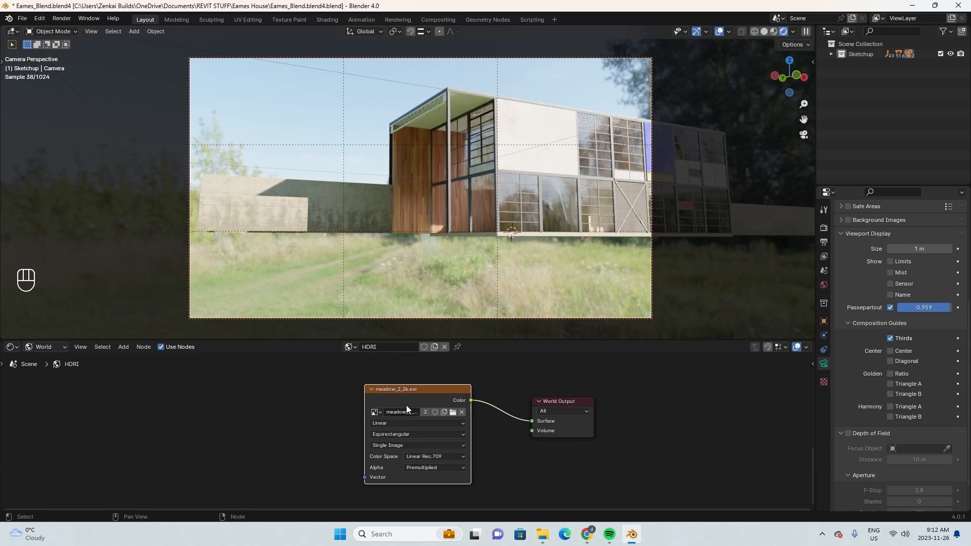
{"action": "key", "text": "shift+t"}
{"action": "key", "text": "ctrl+t"}
{"action": "middle_click_drag", "start_coordinate": [408, 400], "coordinate": [426, 382]}
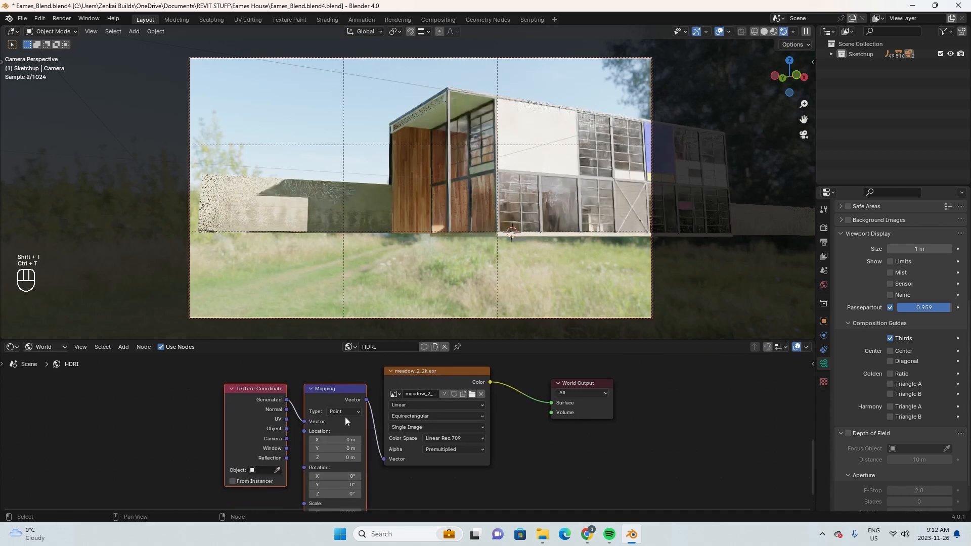
Rotate the HDRI to 74.1° about Z in the Mapping node so sunlight falls on the house front.
{"action": "scroll", "coordinate": [398, 405], "scroll_direction": "up", "scroll_amount": 3}
{"action": "middle_click_drag", "start_coordinate": [346, 417], "coordinate": [393, 420]}
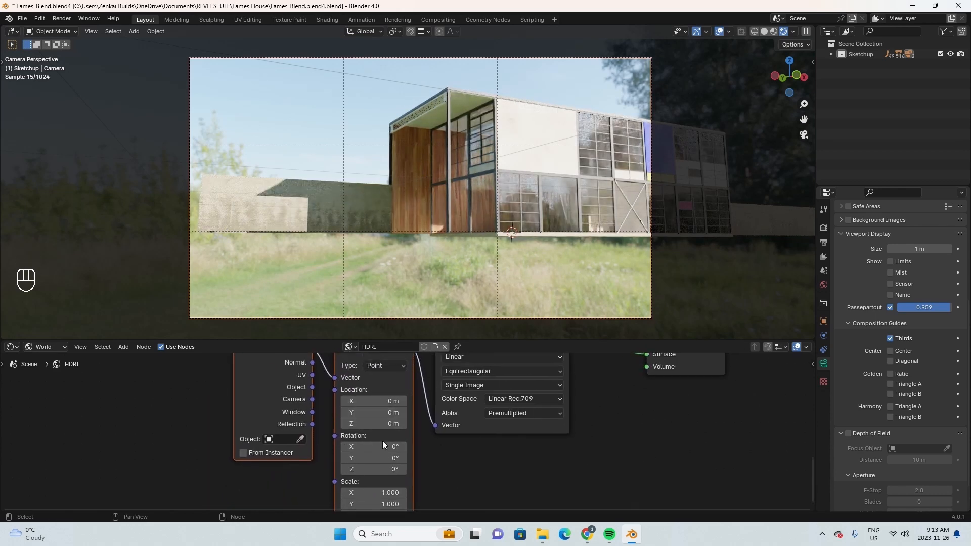
{"action": "scroll", "coordinate": [382, 441], "scroll_direction": "down", "scroll_amount": 1}
{"action": "left_click_drag", "start_coordinate": [378, 465], "coordinate": [455, 465]}
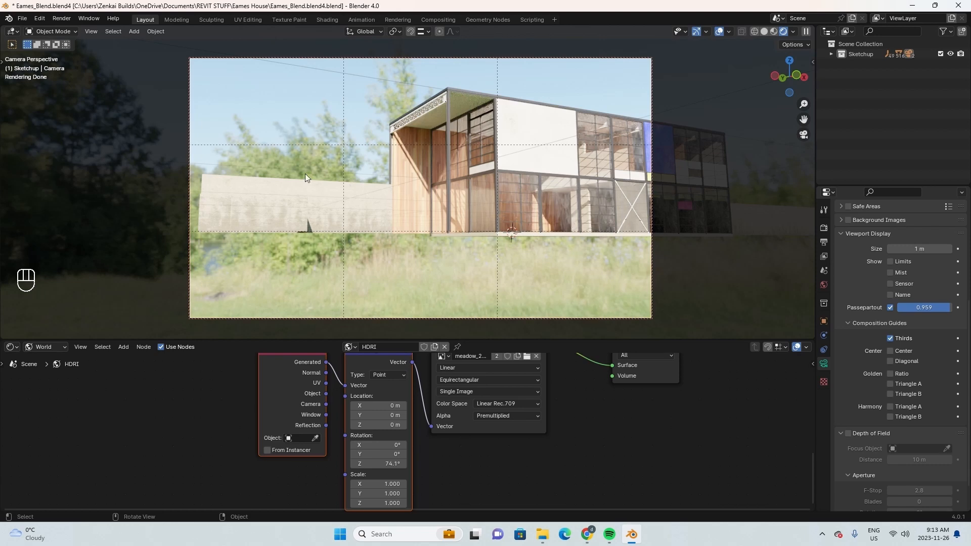
Enable a transparent film background in the render settings.
{"action": "left_click", "coordinate": [824, 228]}
{"action": "scroll", "coordinate": [900, 304], "scroll_direction": "down", "scroll_amount": 8}
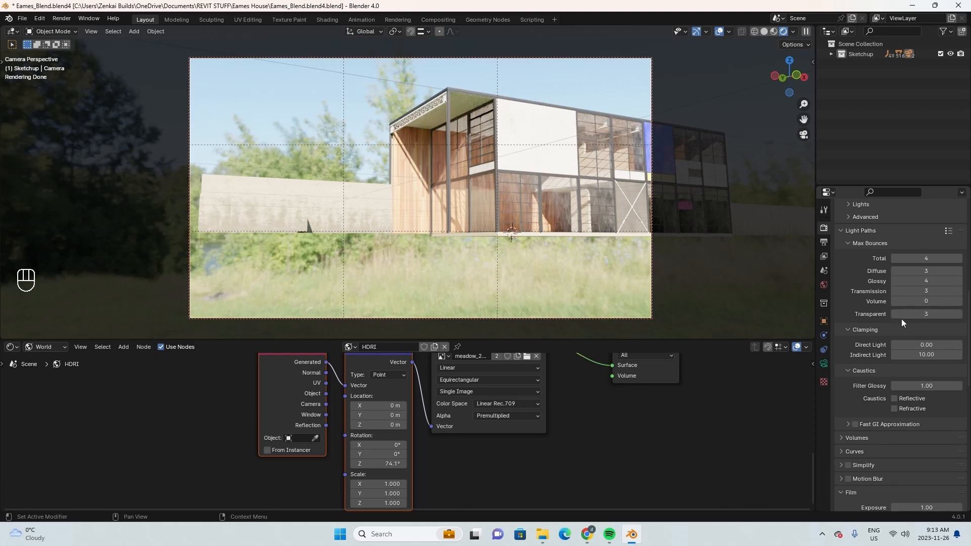
{"action": "scroll", "coordinate": [908, 303], "scroll_direction": "down", "scroll_amount": 7}
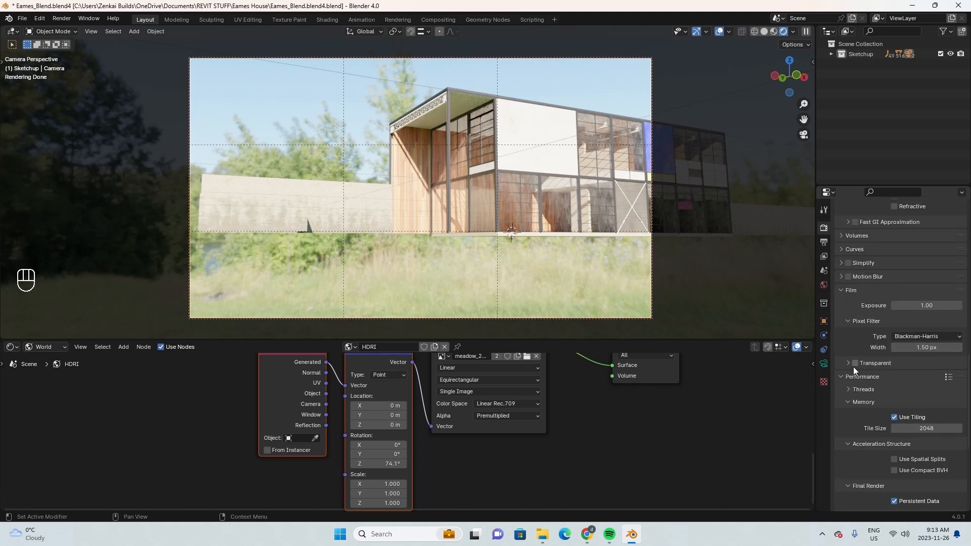
{"action": "left_click", "coordinate": [856, 363]}
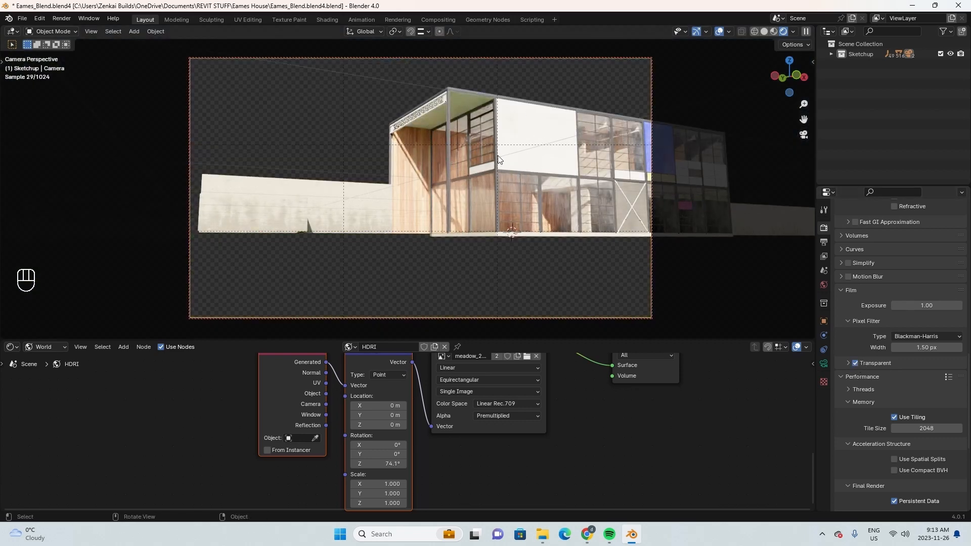
Set the render time limit to 1 min and render the image.
{"action": "scroll", "coordinate": [866, 216], "scroll_direction": "up", "scroll_amount": 12}
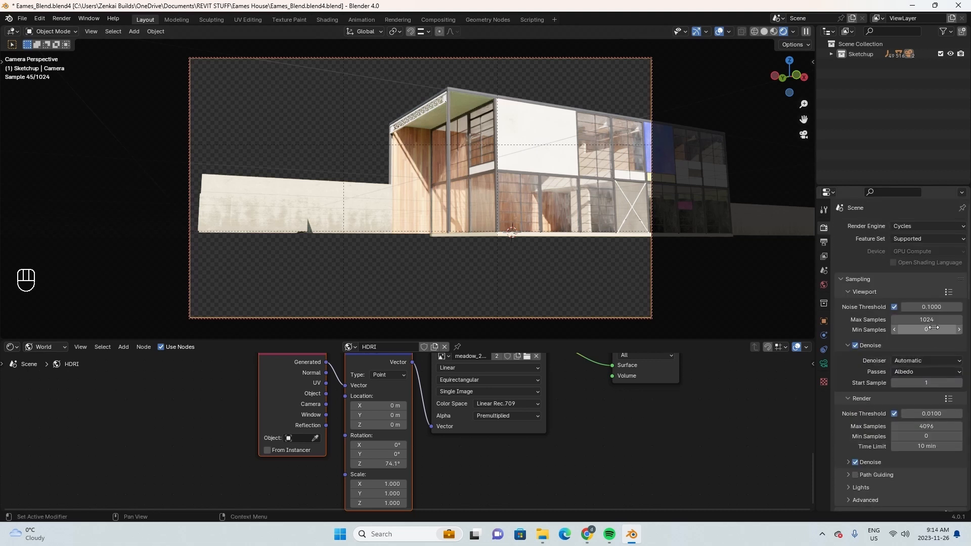
{"action": "left_click", "coordinate": [953, 447]}
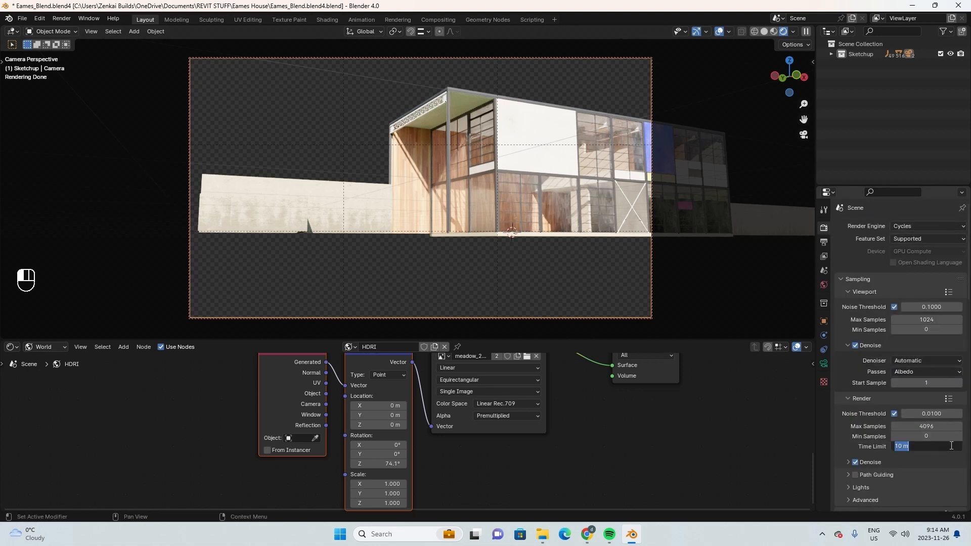
{"action": "key", "text": "Return"}
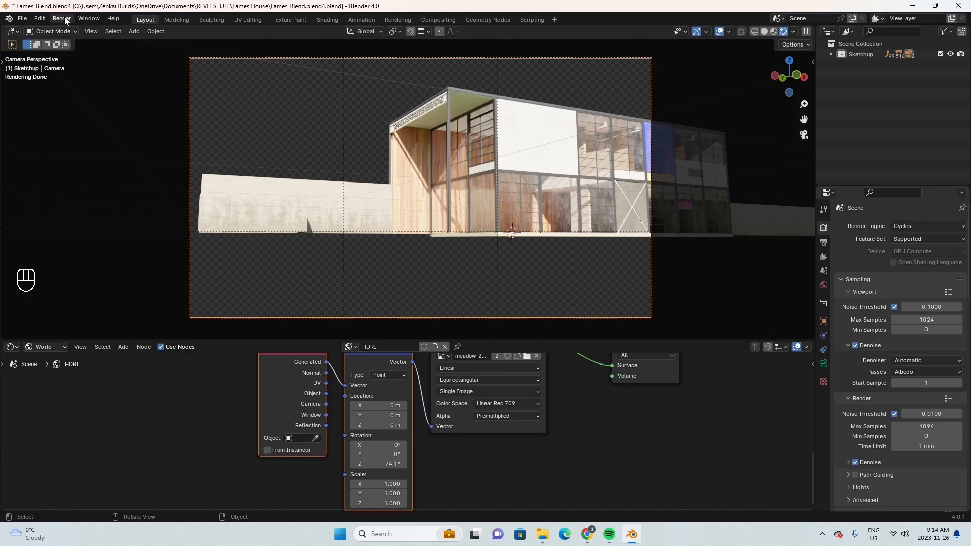
{"action": "left_click", "coordinate": [80, 19]}
{"action": "left_click", "coordinate": [76, 29]}
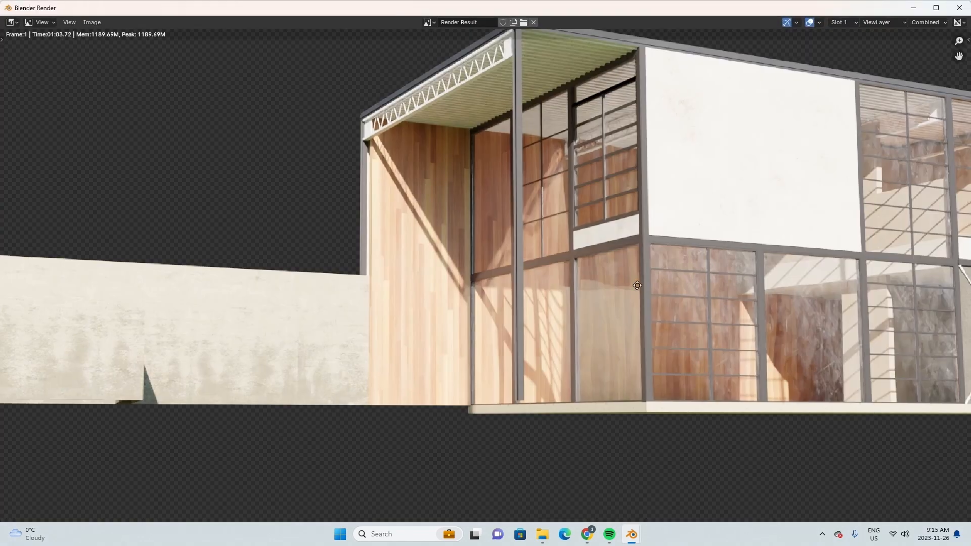
Examine the finished render up close, checking the wood panels, glazing, white panel and concrete walls.
{"action": "scroll", "coordinate": [626, 280], "scroll_direction": "down", "scroll_amount": 5}
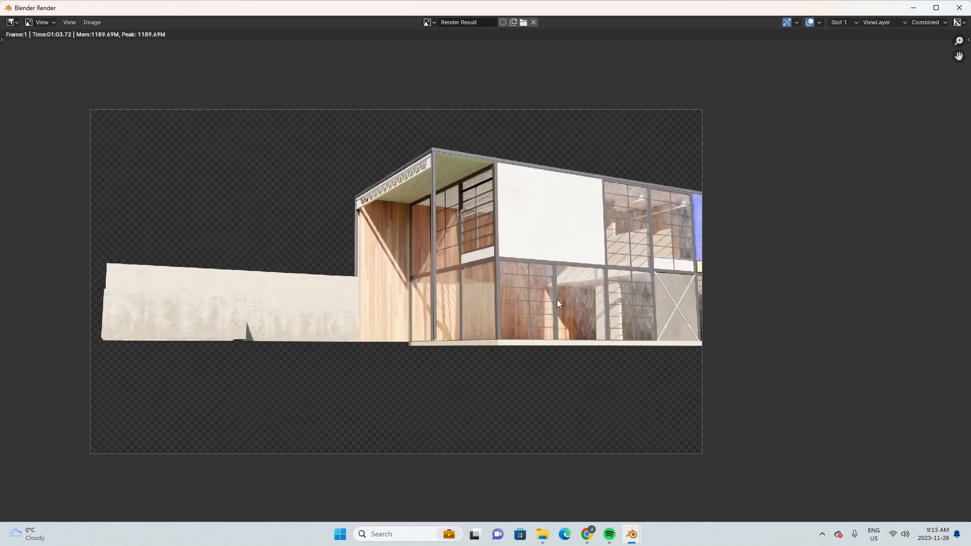
{"action": "scroll", "coordinate": [520, 288], "scroll_direction": "up", "scroll_amount": 2}
{"action": "middle_click_drag", "start_coordinate": [518, 287], "coordinate": [570, 275]}
{"action": "scroll", "coordinate": [577, 269], "scroll_direction": "up", "scroll_amount": 2}
{"action": "scroll", "coordinate": [571, 275], "scroll_direction": "down", "scroll_amount": 2}
{"action": "scroll", "coordinate": [662, 354], "scroll_direction": "up", "scroll_amount": 5}
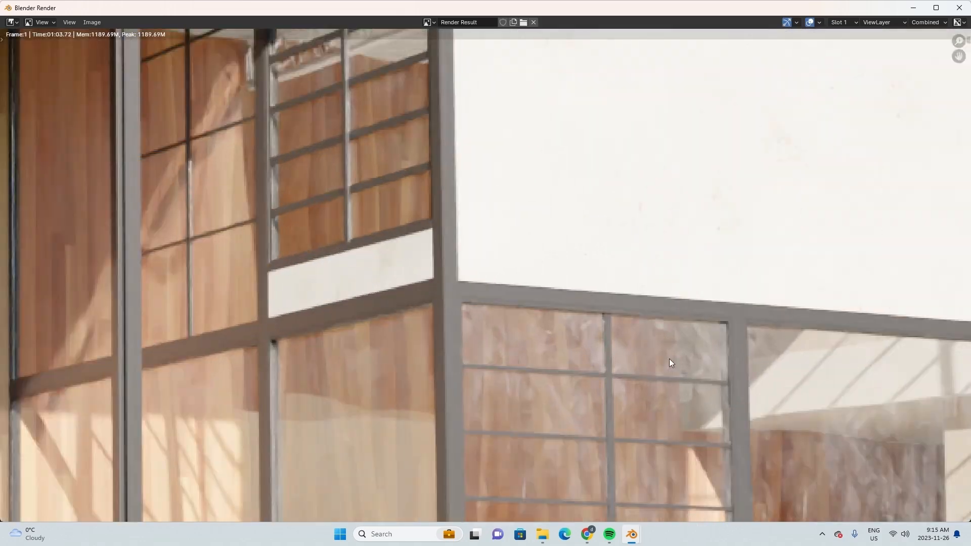
{"action": "middle_click_drag", "start_coordinate": [669, 359], "coordinate": [520, 227]}
{"action": "middle_click_drag", "start_coordinate": [727, 344], "coordinate": [641, 259]}
{"action": "scroll", "coordinate": [681, 266], "scroll_direction": "down", "scroll_amount": 2}
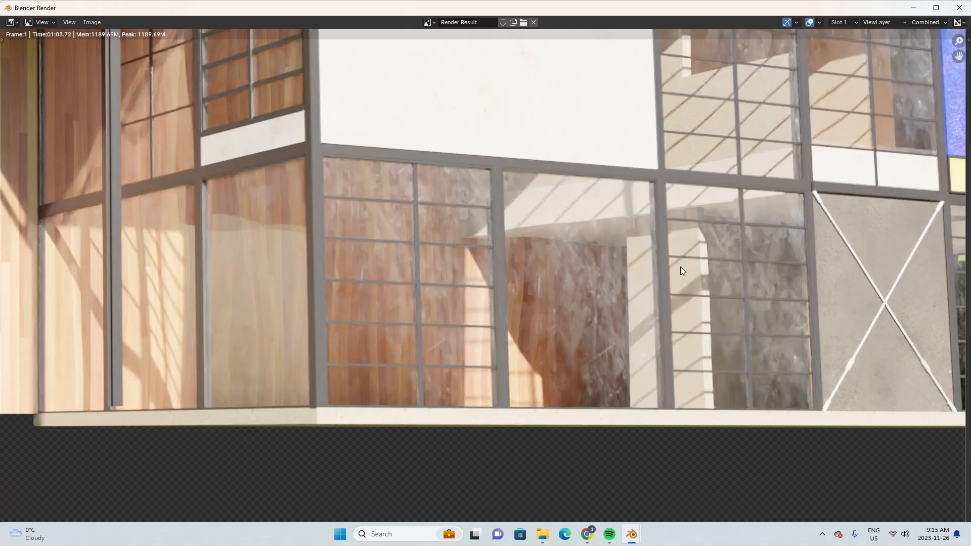
{"action": "middle_click_drag", "start_coordinate": [734, 267], "coordinate": [781, 345]}
{"action": "scroll", "coordinate": [763, 315], "scroll_direction": "down", "scroll_amount": 3}
{"action": "scroll", "coordinate": [451, 330], "scroll_direction": "up", "scroll_amount": 2}
{"action": "middle_click_drag", "start_coordinate": [451, 328], "coordinate": [466, 339]}
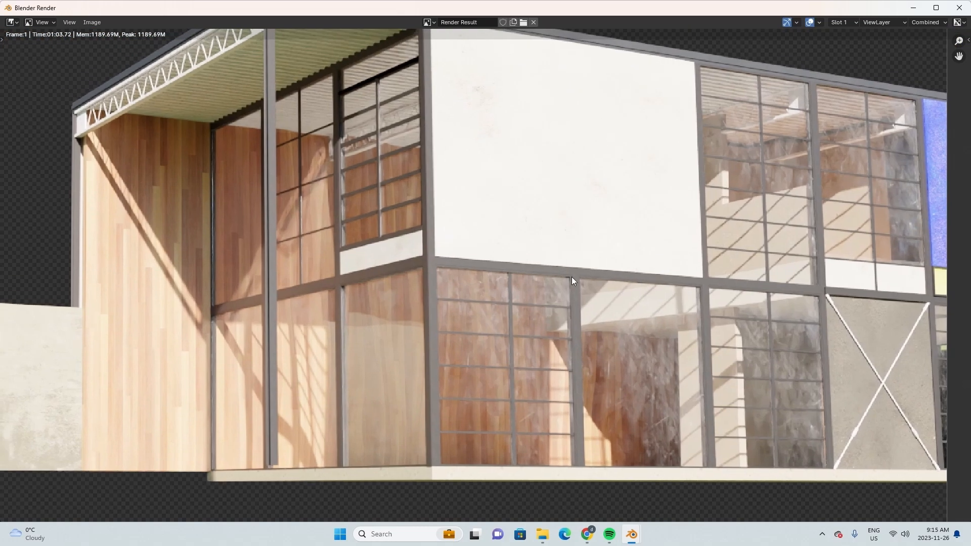
{"action": "middle_click_drag", "start_coordinate": [809, 276], "coordinate": [824, 279]}
{"action": "scroll", "coordinate": [678, 322], "scroll_direction": "up", "scroll_amount": 1}
{"action": "scroll", "coordinate": [678, 322], "scroll_direction": "down", "scroll_amount": 1}
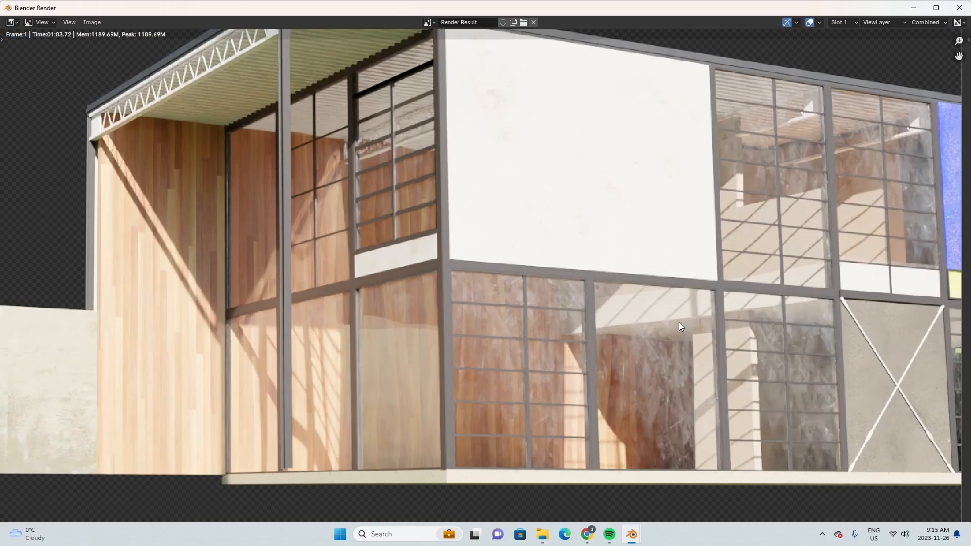
{"action": "middle_click_drag", "start_coordinate": [692, 333], "coordinate": [740, 338]}
{"action": "scroll", "coordinate": [672, 338], "scroll_direction": "down", "scroll_amount": 3}
{"action": "scroll", "coordinate": [521, 351], "scroll_direction": "up", "scroll_amount": 2}
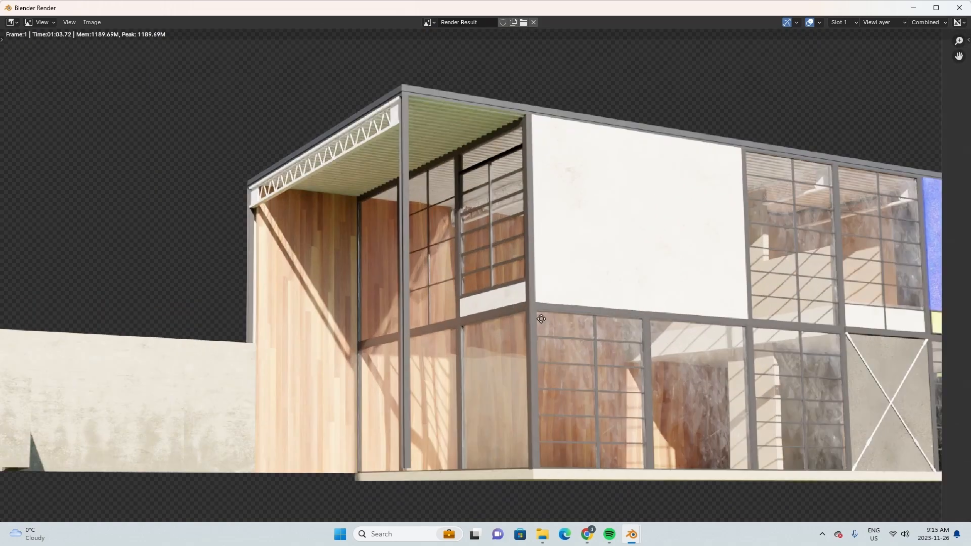
{"action": "middle_click_drag", "start_coordinate": [515, 353], "coordinate": [547, 353]}
{"action": "scroll", "coordinate": [475, 379], "scroll_direction": "down", "scroll_amount": 3}
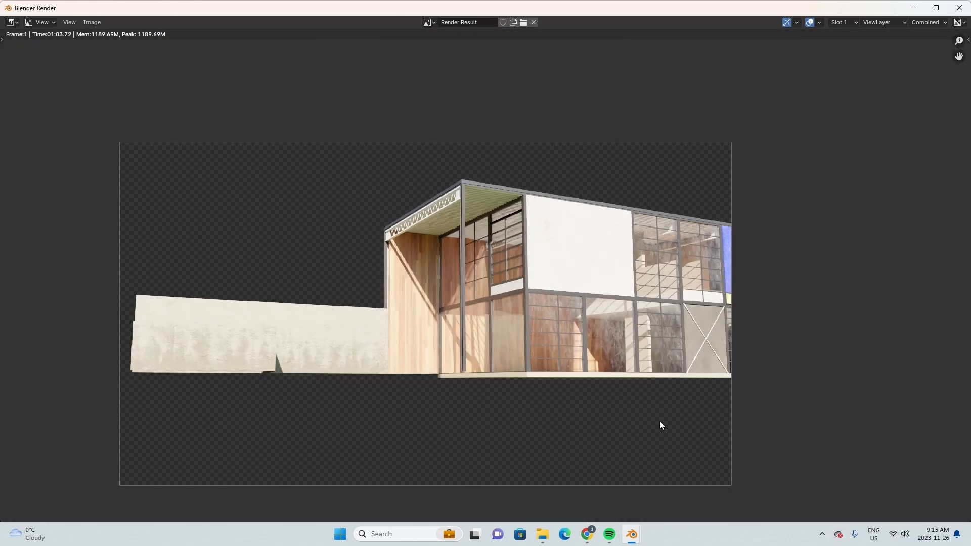
{"action": "scroll", "coordinate": [543, 333], "scroll_direction": "down", "scroll_amount": 1}
{"action": "scroll", "coordinate": [511, 332], "scroll_direction": "up", "scroll_amount": 4}
{"action": "scroll", "coordinate": [427, 290], "scroll_direction": "down", "scroll_amount": 2}
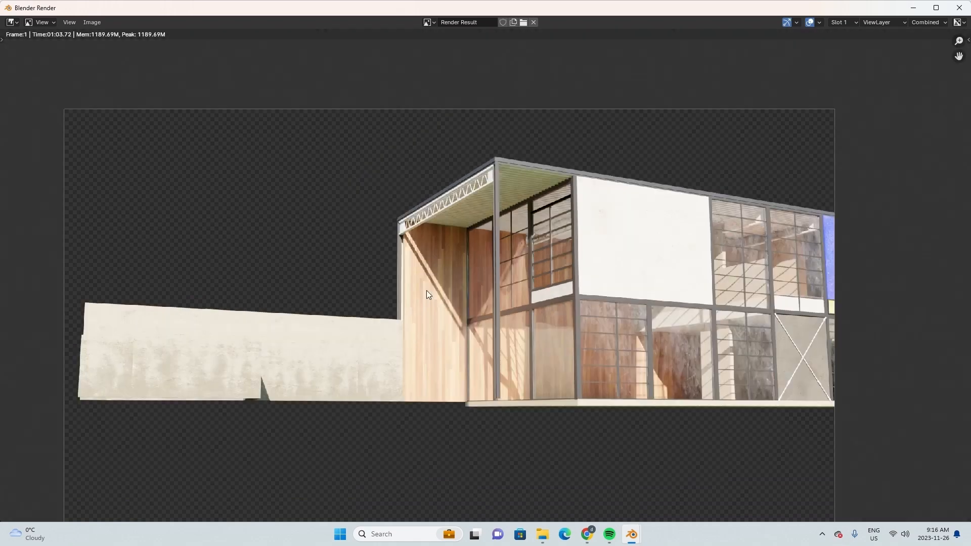
{"action": "scroll", "coordinate": [426, 290], "scroll_direction": "down", "scroll_amount": 1}
{"action": "middle_click_drag", "start_coordinate": [387, 253], "coordinate": [407, 250]}
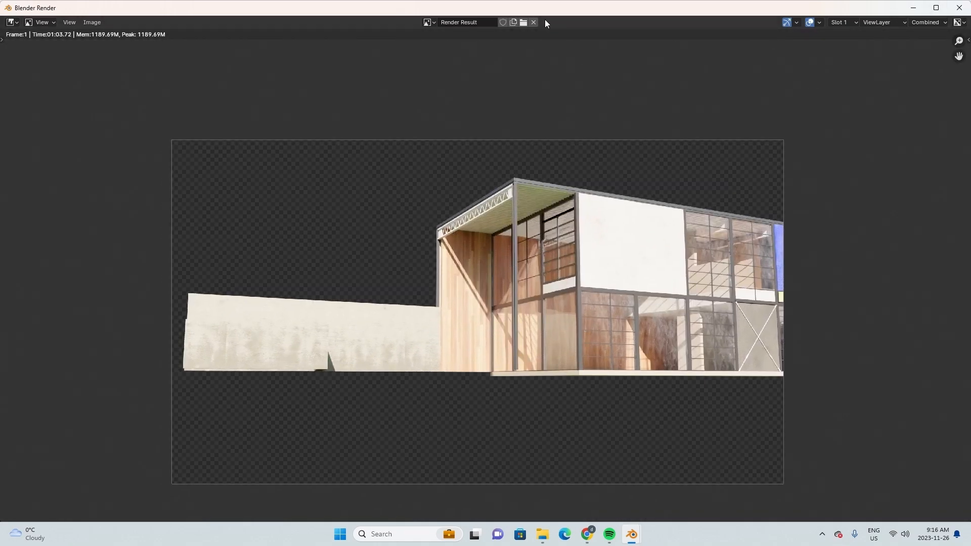
Look over the render and its image save options, and close the render window.
{"action": "scroll", "coordinate": [552, 266], "scroll_direction": "up", "scroll_amount": 1}
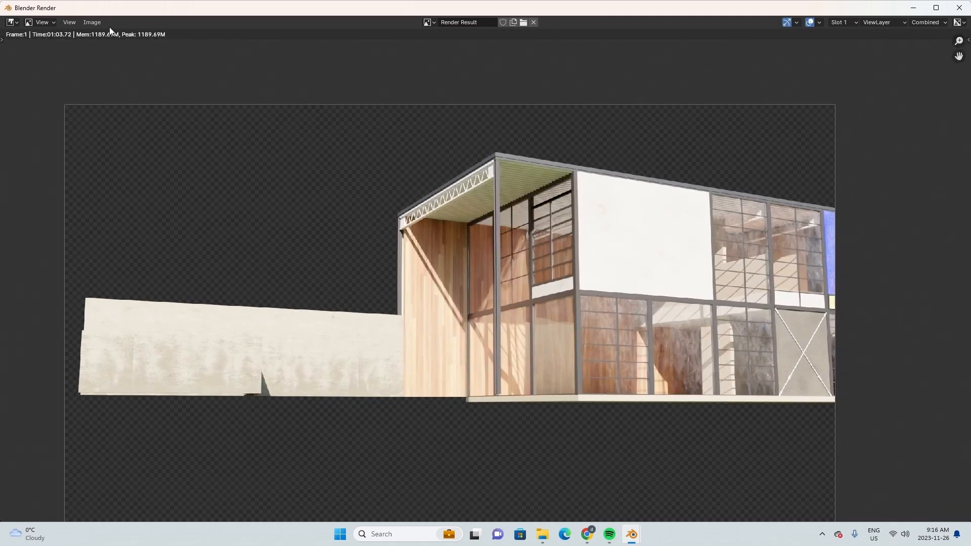
{"action": "middle_click_drag", "start_coordinate": [548, 228], "coordinate": [548, 234]}
{"action": "left_click", "coordinate": [94, 21]}
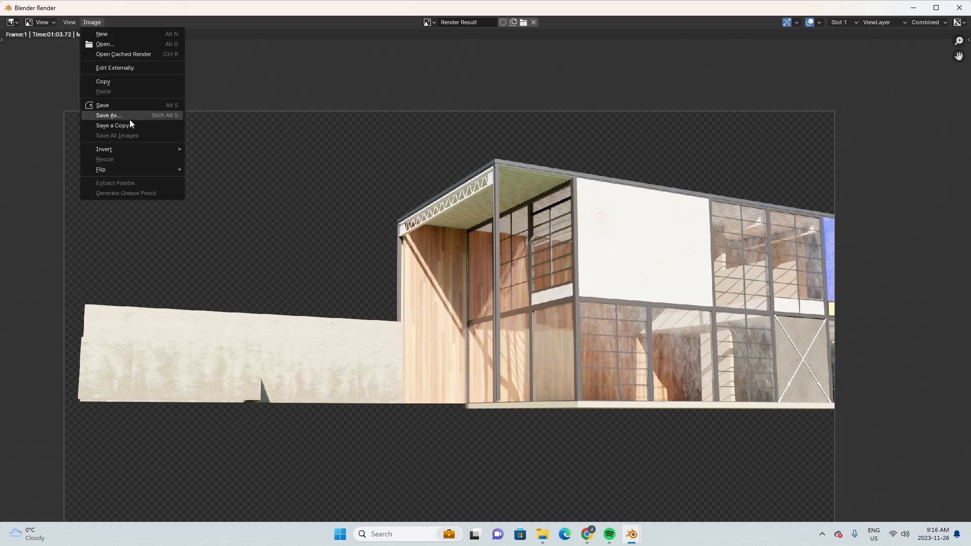
{"action": "left_click", "coordinate": [534, 22]}
{"action": "left_click", "coordinate": [958, 8]}
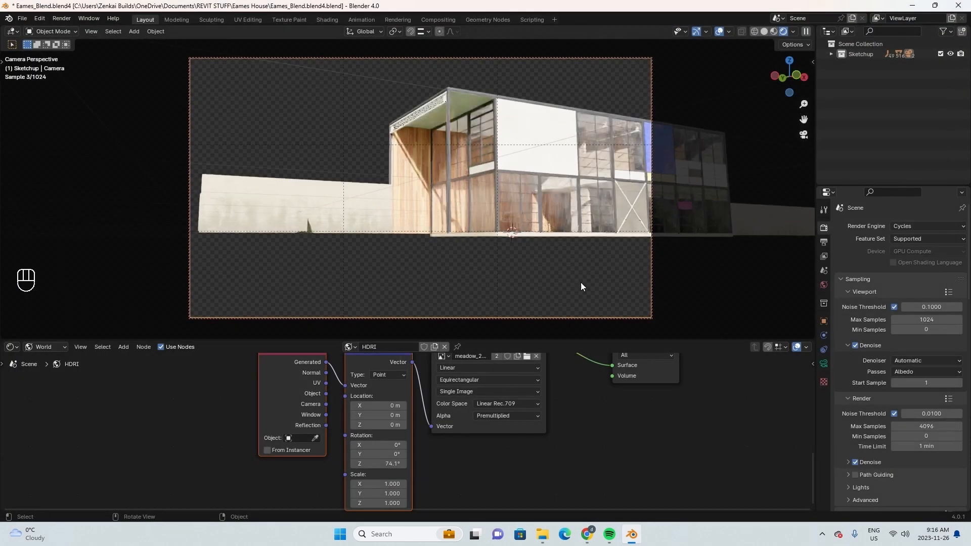
Orbit the camera to a raised corner view of the whole house and change its lens type to Orthographic.
{"action": "middle_click_drag", "start_coordinate": [450, 229], "coordinate": [715, 240]}
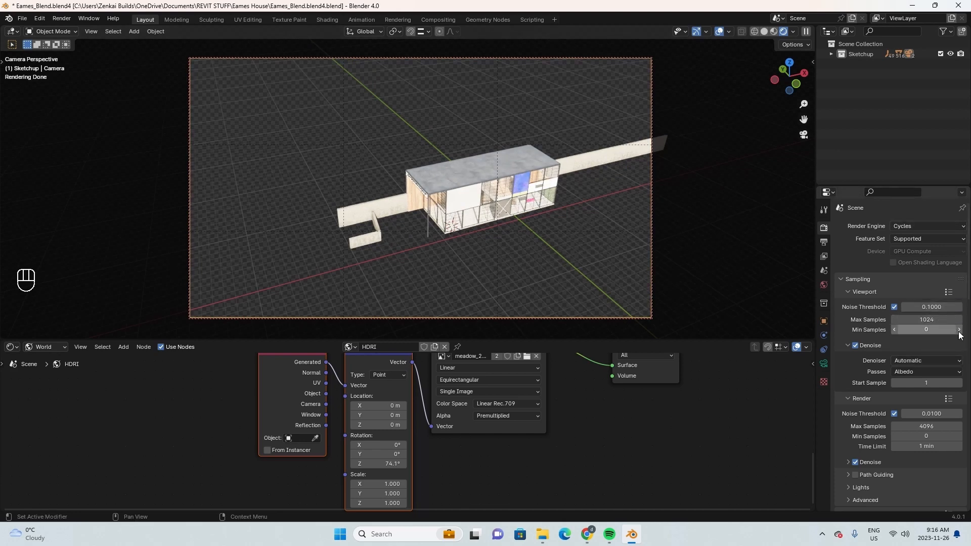
{"action": "scroll", "coordinate": [938, 377], "scroll_direction": "down", "scroll_amount": 4}
{"action": "scroll", "coordinate": [933, 377], "scroll_direction": "up", "scroll_amount": 4}
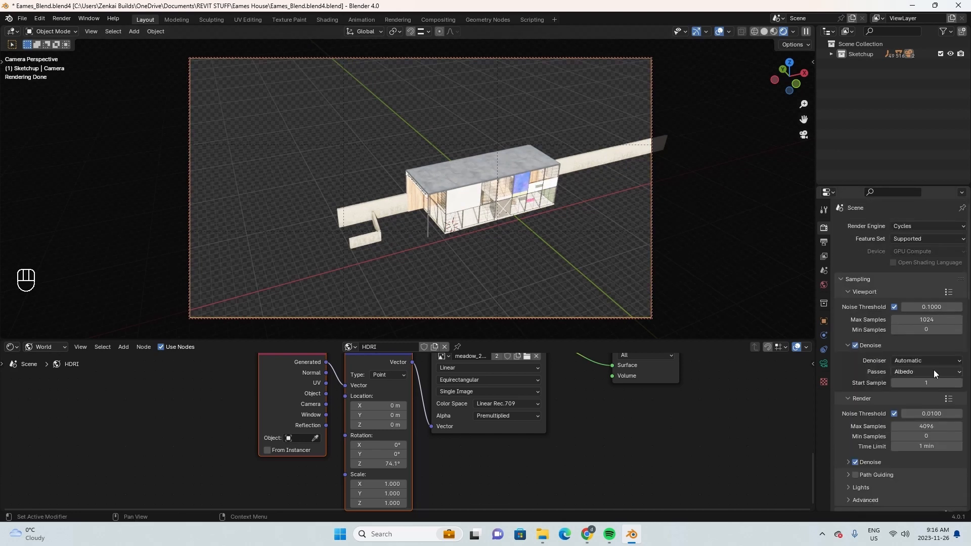
{"action": "scroll", "coordinate": [947, 324], "scroll_direction": "down", "scroll_amount": 4}
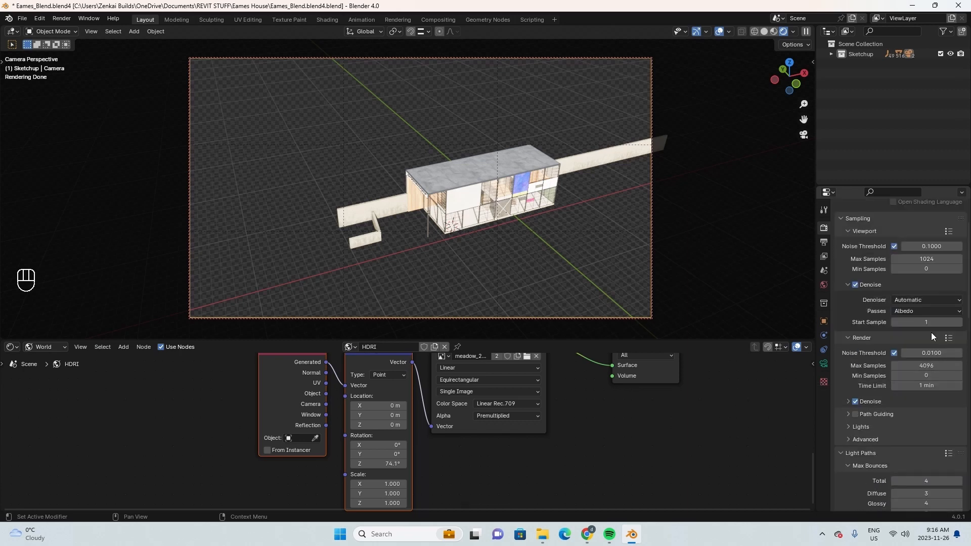
{"action": "left_click", "coordinate": [824, 364]}
{"action": "left_click", "coordinate": [920, 218]}
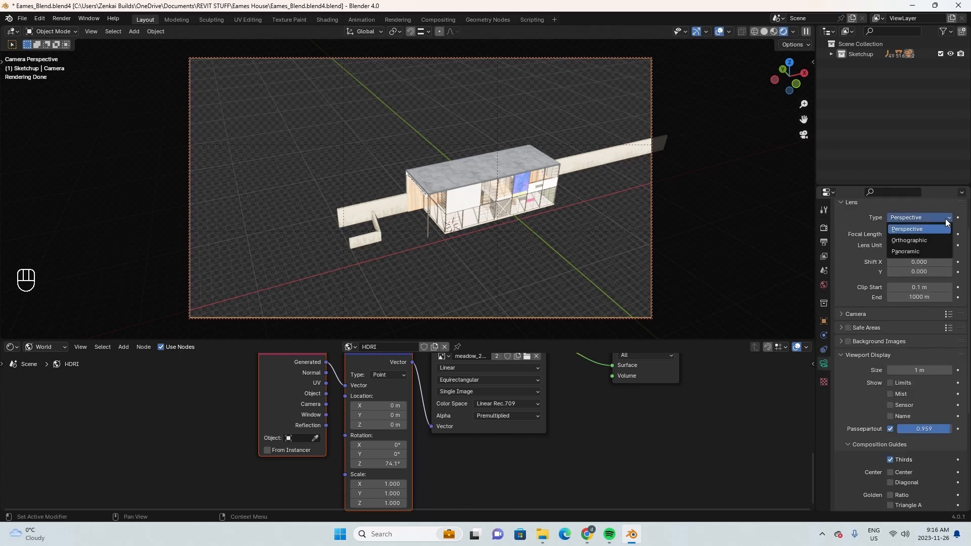
{"action": "left_click", "coordinate": [926, 217]}
{"action": "scroll", "coordinate": [886, 274], "scroll_direction": "up", "scroll_amount": 2}
{"action": "left_click", "coordinate": [926, 257]}
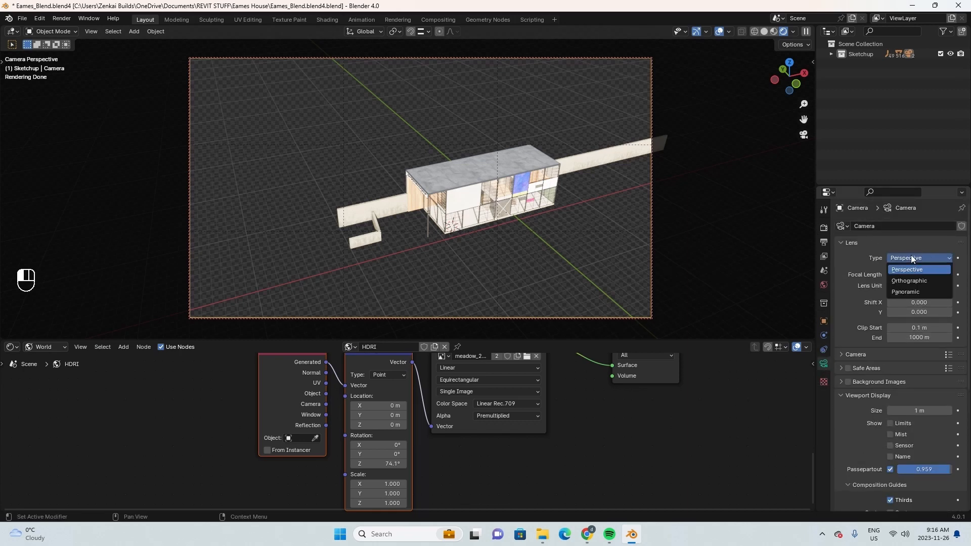
{"action": "left_click", "coordinate": [911, 280]}
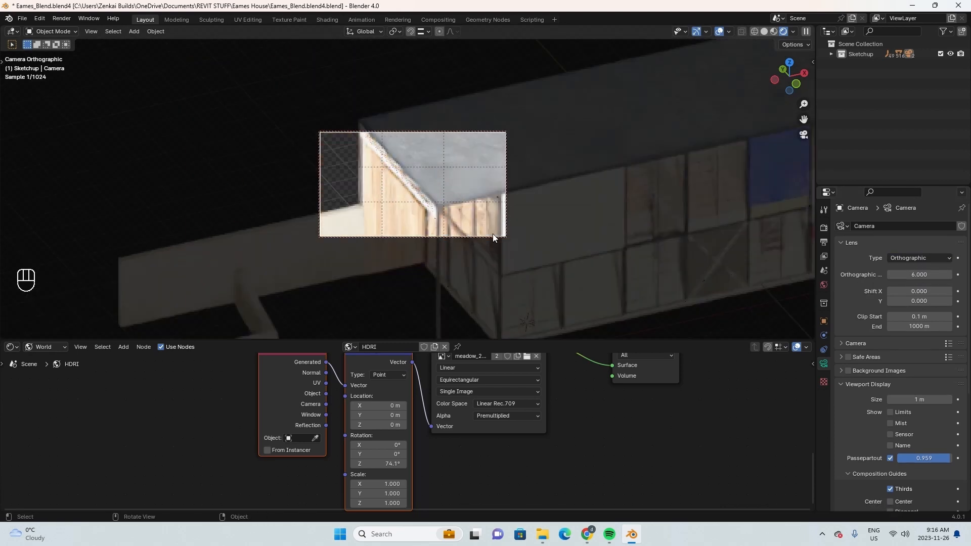
Set the camera's orthographic scale to 29.6 and widen the camera viewport.
{"action": "scroll", "coordinate": [493, 234], "scroll_direction": "up", "scroll_amount": 2}
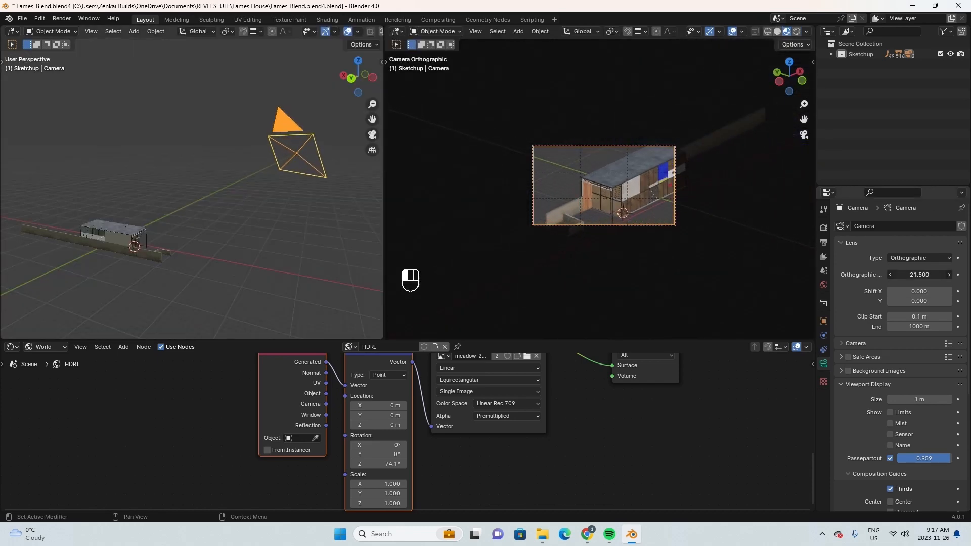
{"action": "left_click_drag", "start_coordinate": [920, 275], "coordinate": [953, 275]}
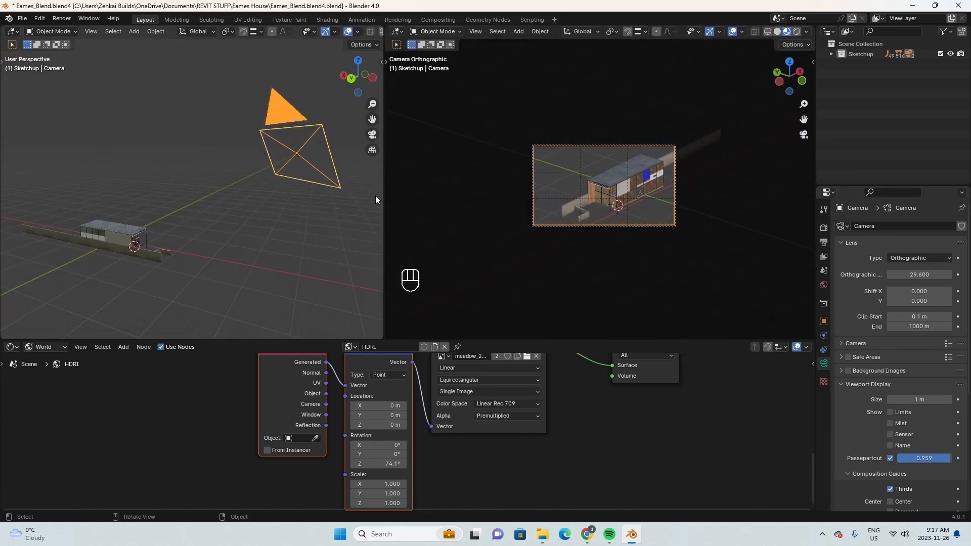
{"action": "left_click_drag", "start_coordinate": [384, 199], "coordinate": [73, 202]}
Shift the orthographic camera so the house and the low concrete walls sit inside the frame.
{"action": "scroll", "coordinate": [446, 204], "scroll_direction": "up", "scroll_amount": 4}
{"action": "middle_click_drag", "start_coordinate": [446, 204], "coordinate": [459, 231], "text": "shift"}
{"action": "scroll", "coordinate": [424, 201], "scroll_direction": "down", "scroll_amount": 1}
{"action": "middle_click_drag", "start_coordinate": [459, 231], "coordinate": [487, 196], "text": "shift"}
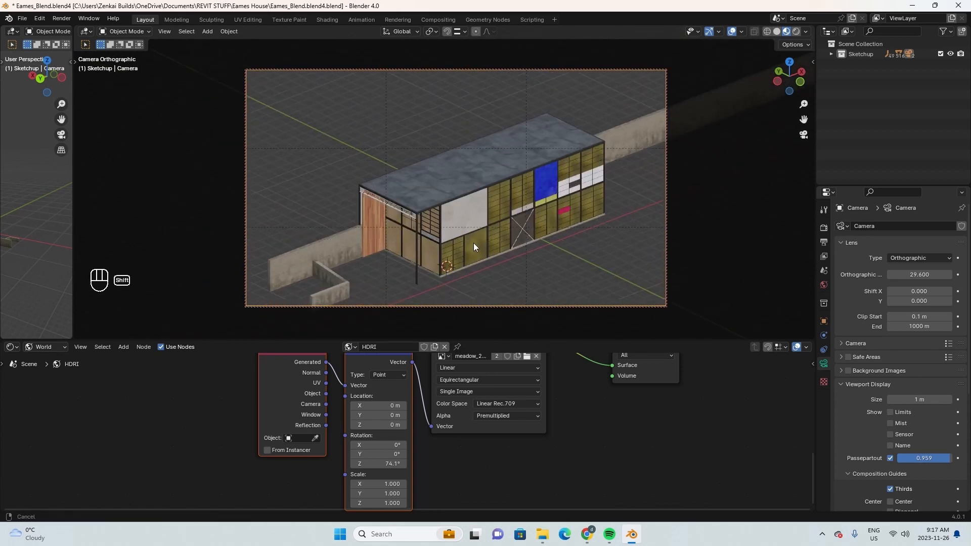
{"action": "scroll", "coordinate": [490, 204], "scroll_direction": "down", "scroll_amount": 2}
{"action": "scroll", "coordinate": [493, 205], "scroll_direction": "up", "scroll_amount": 2}
{"action": "scroll", "coordinate": [488, 195], "scroll_direction": "down", "scroll_amount": 1}
{"action": "scroll", "coordinate": [492, 196], "scroll_direction": "up", "scroll_amount": 2}
Check the Camera to View lock and reposition the camera to move the house slightly lower in the frame.
{"action": "key", "text": "n"}
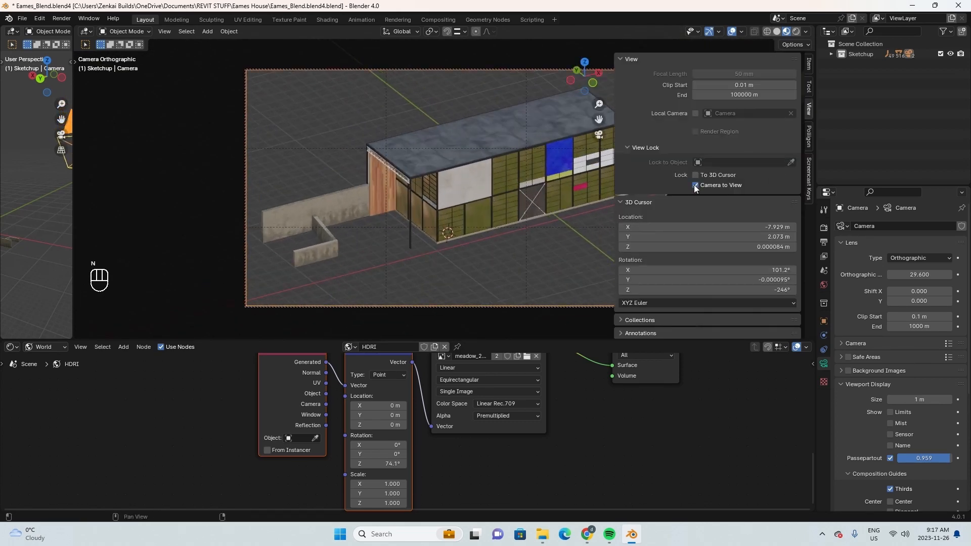
{"action": "key", "text": "n"}
{"action": "scroll", "coordinate": [500, 208], "scroll_direction": "down", "scroll_amount": 4}
{"action": "scroll", "coordinate": [500, 207], "scroll_direction": "up", "scroll_amount": 3}
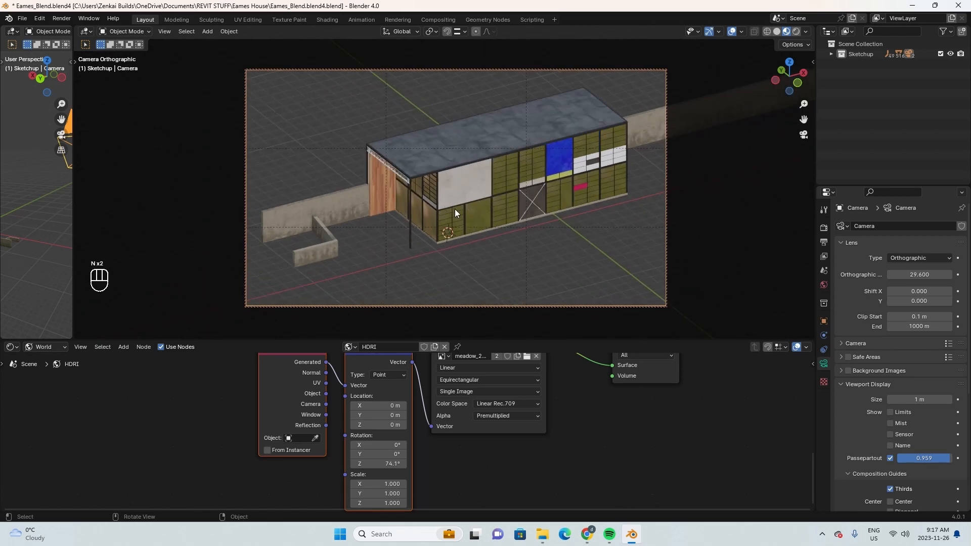
{"action": "middle_click_drag", "start_coordinate": [454, 208], "coordinate": [481, 236], "text": "shift"}
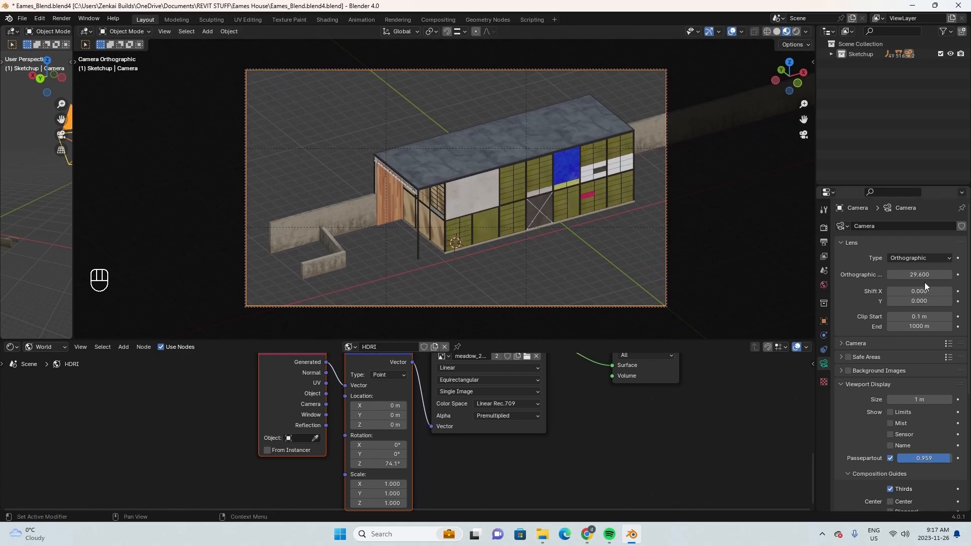
Set the camera's orthographic scale to 35.3 and render the image.
{"action": "scroll", "coordinate": [480, 235], "scroll_direction": "down", "scroll_amount": 1}
{"action": "left_click_drag", "start_coordinate": [919, 275], "coordinate": [928, 274]}
{"action": "mouse_move", "coordinate": [576, 271]}
{"action": "middle_mouse_down"}
{"action": "mouse_move", "coordinate": [587, 269]}
{"action": "mouse_move", "coordinate": [574, 263]}
{"action": "middle_mouse_up"}
{"action": "left_click", "coordinate": [62, 18]}
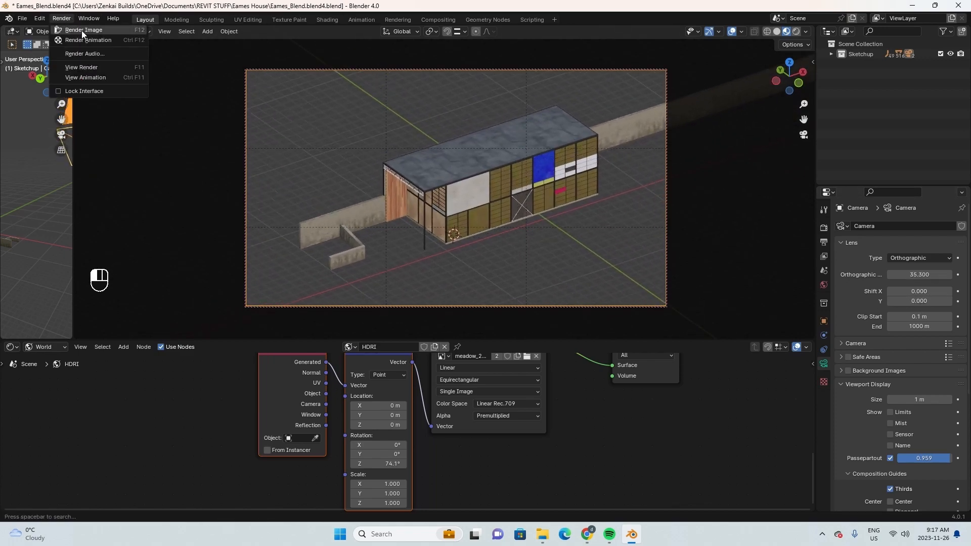
{"action": "left_click", "coordinate": [76, 30]}
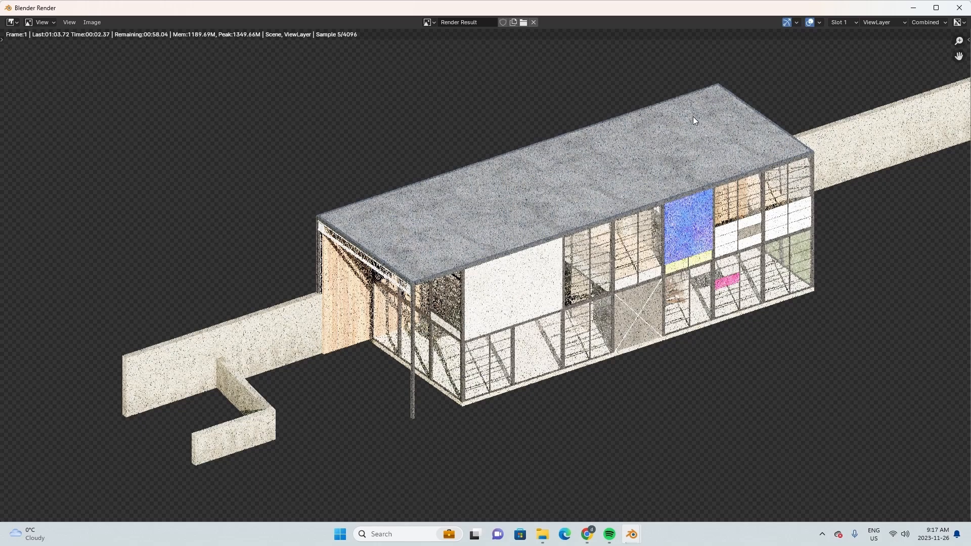